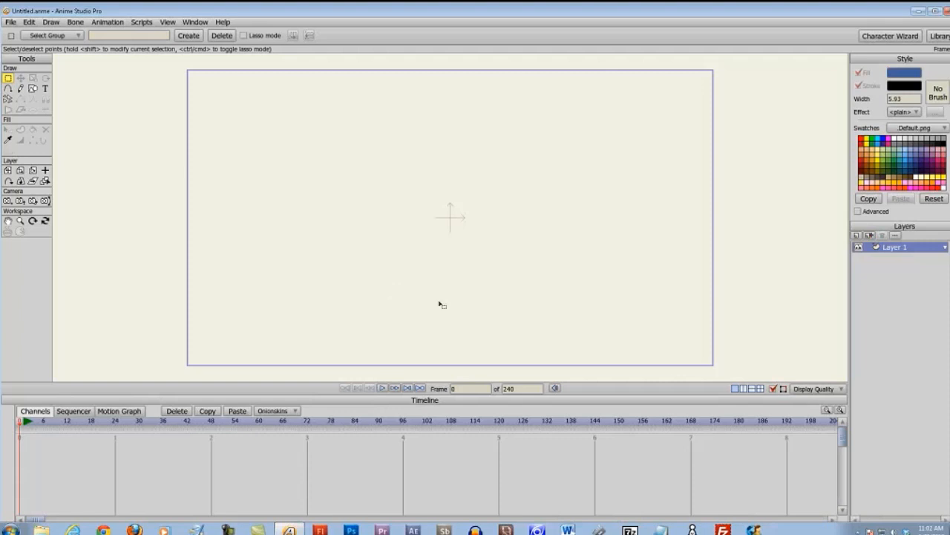
- Open the Webinar03 project file from the Webinar 3 - Animating Character folder
left_click(12, 22)
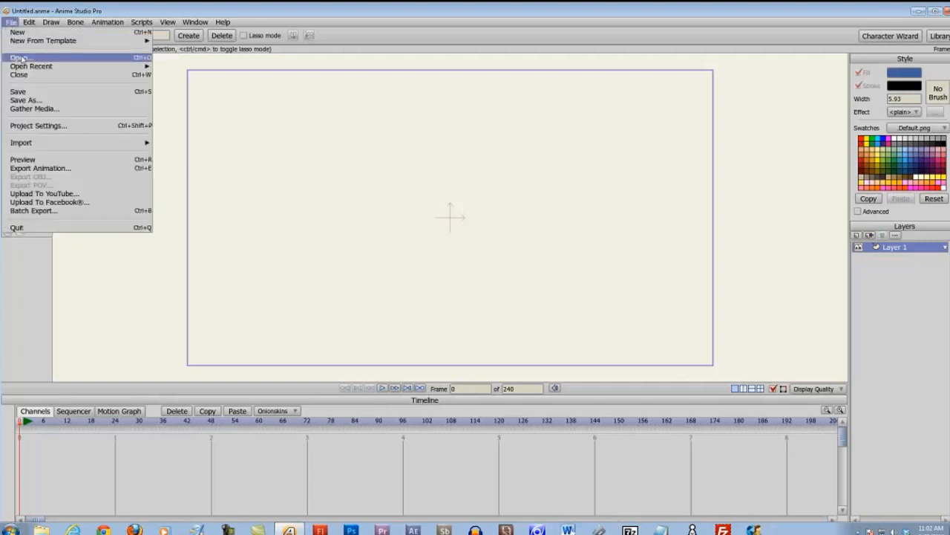
left_click(20, 58)
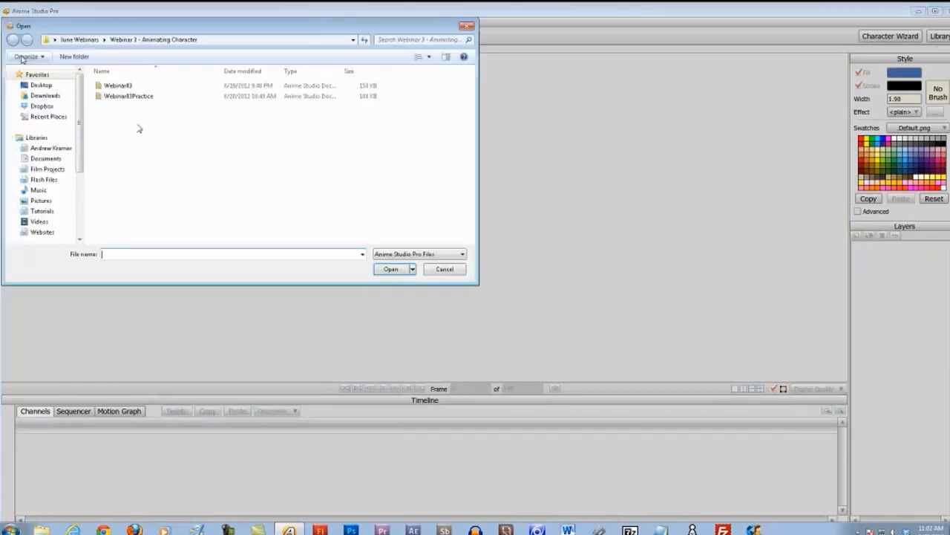
left_click(130, 88)
double_click(126, 89)
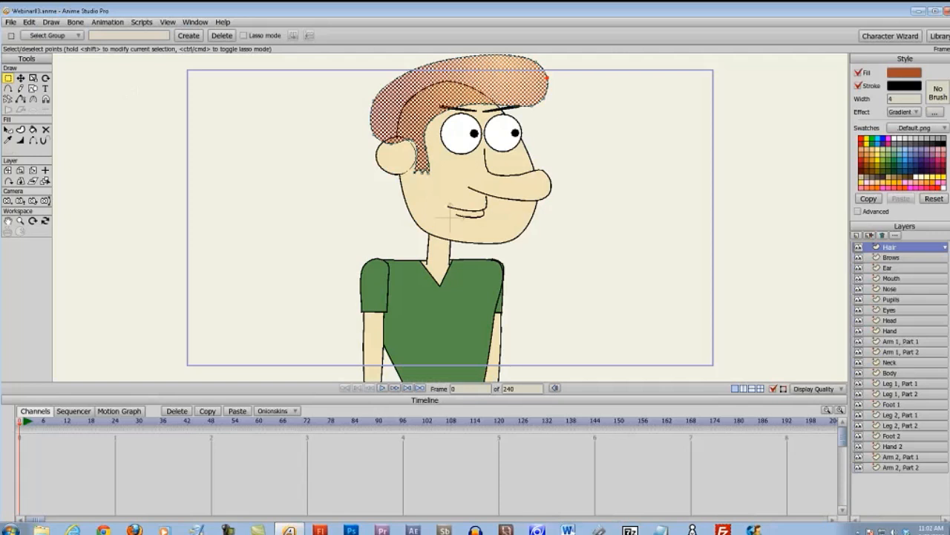
- Add a vector layer named "Arm 1, Part 1" and place it directly below the existing layer of that name
left_click_drag(165, 199, 151, 115)
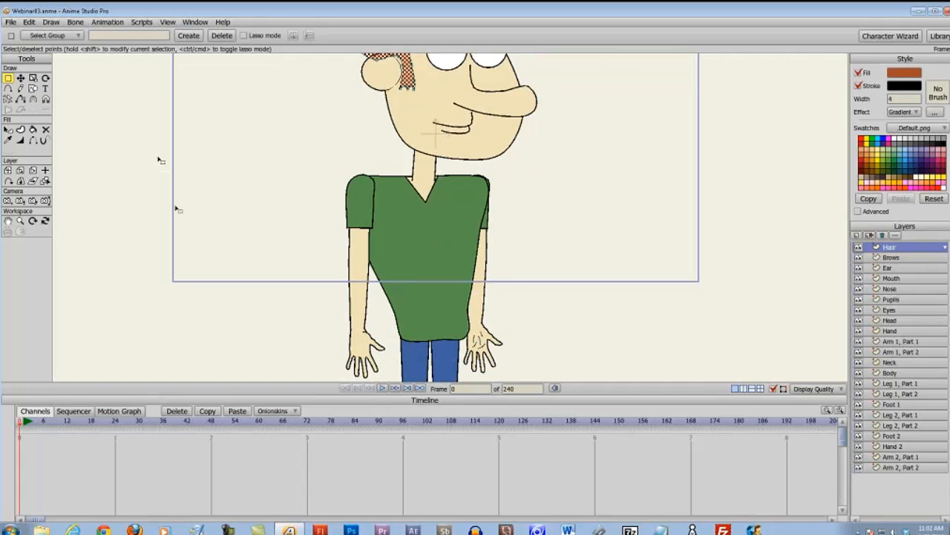
scroll(183, 189, "up", 3)
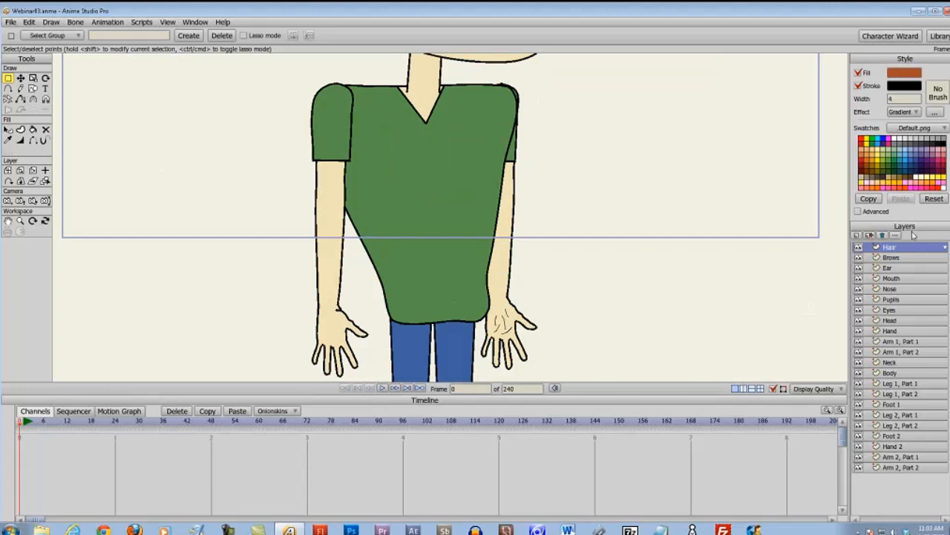
left_click(857, 234)
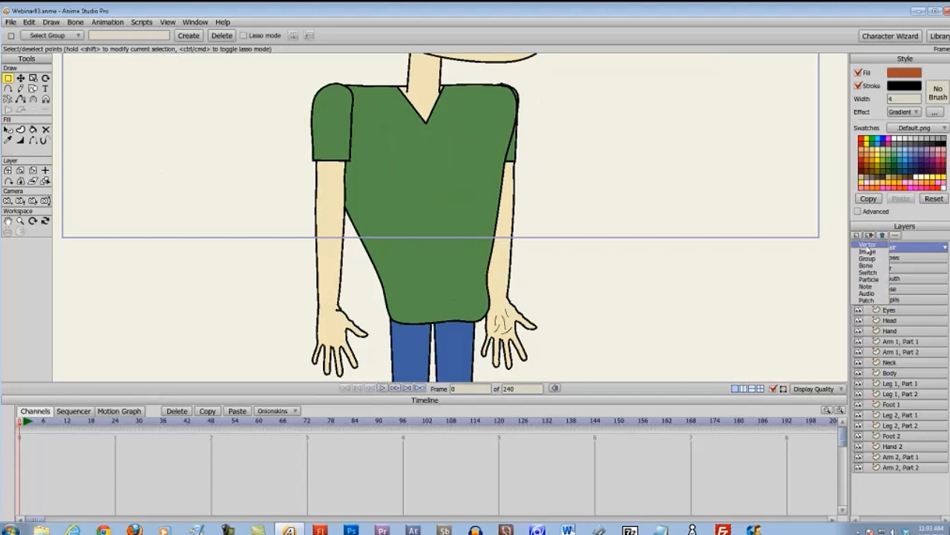
left_click(867, 246)
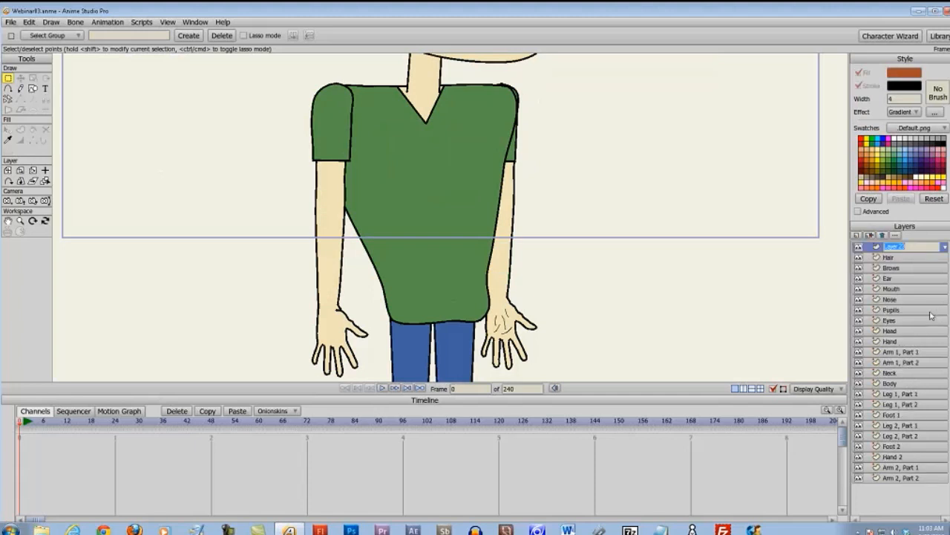
type("Arm 1, Part 1")
key("Return")
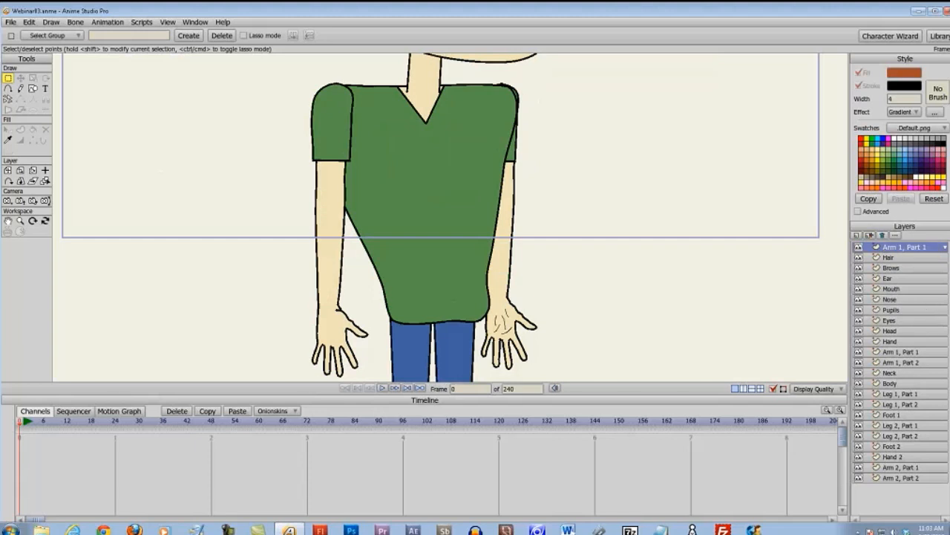
left_click_drag(906, 250, 910, 361)
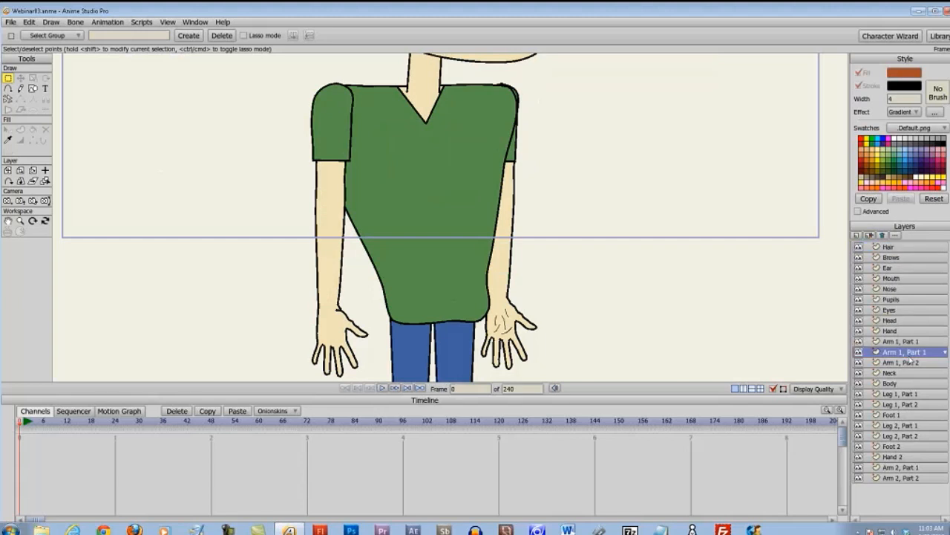
- Rename the original Arm 1, Part 1 layer, directly below Hand, as "Sleeve"
left_click(911, 342)
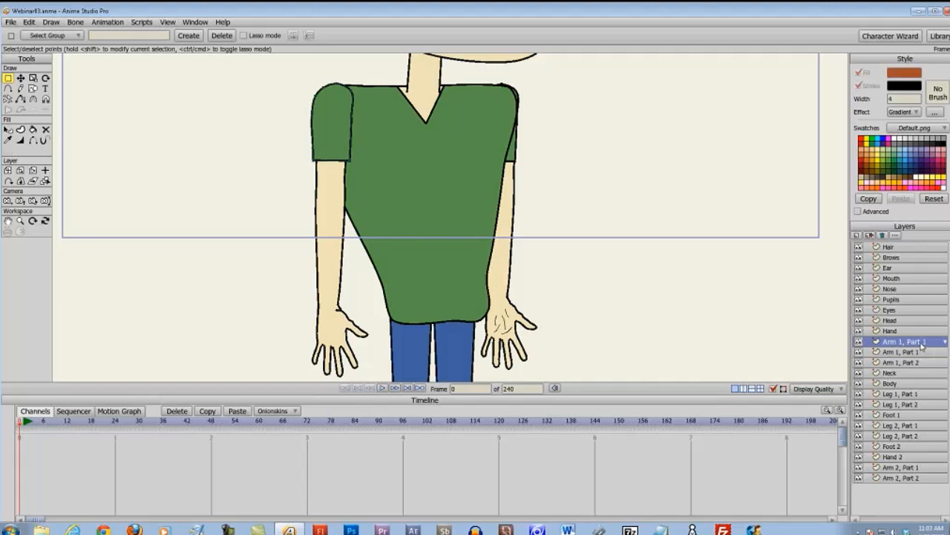
double_click(922, 346)
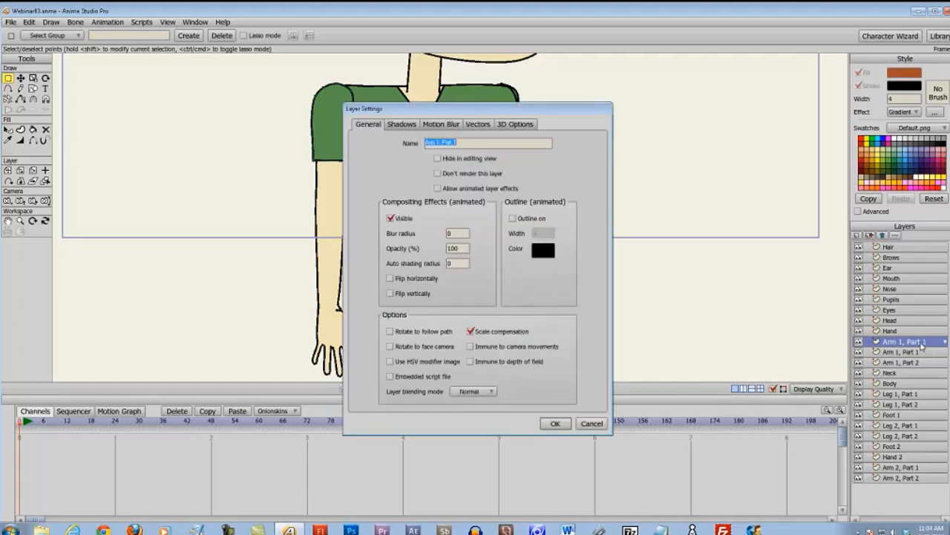
type("Sleeve")
left_click(555, 423)
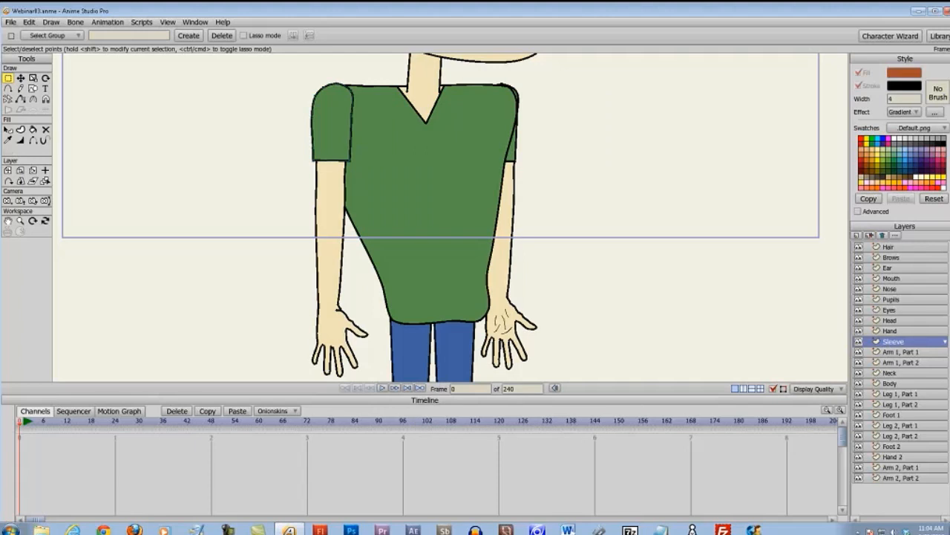
- Shorten the Arm 1, Part 2 shape to a forearm by moving its upper points down from inside the sleeve to elbow height
left_click(900, 363)
scroll(252, 225, "up", 2)
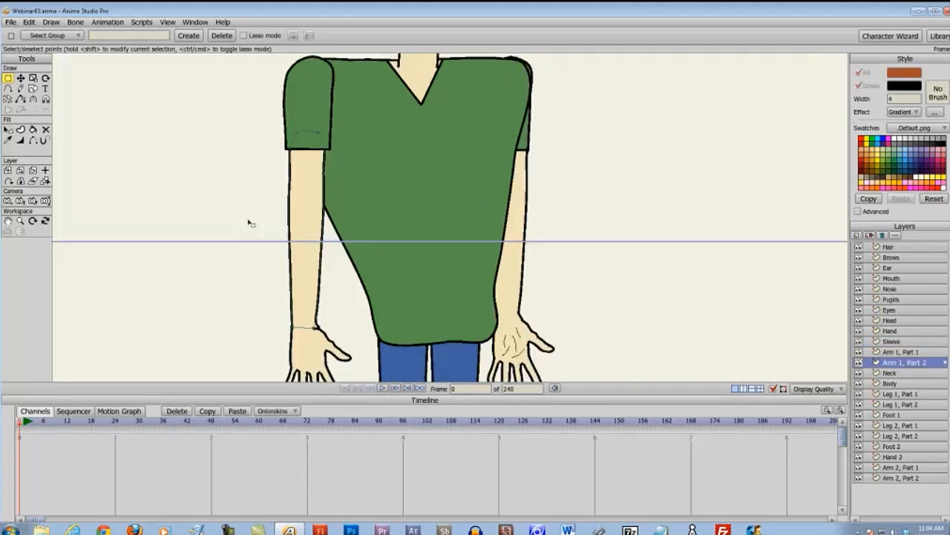
left_click_drag(280, 227, 417, 225)
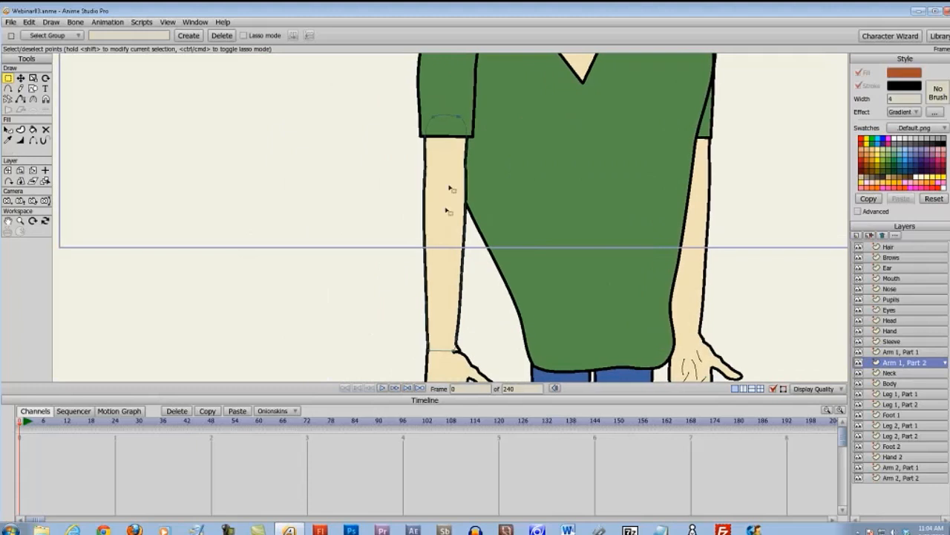
scroll(445, 193, "up", 3)
scroll(420, 213, "up", 4)
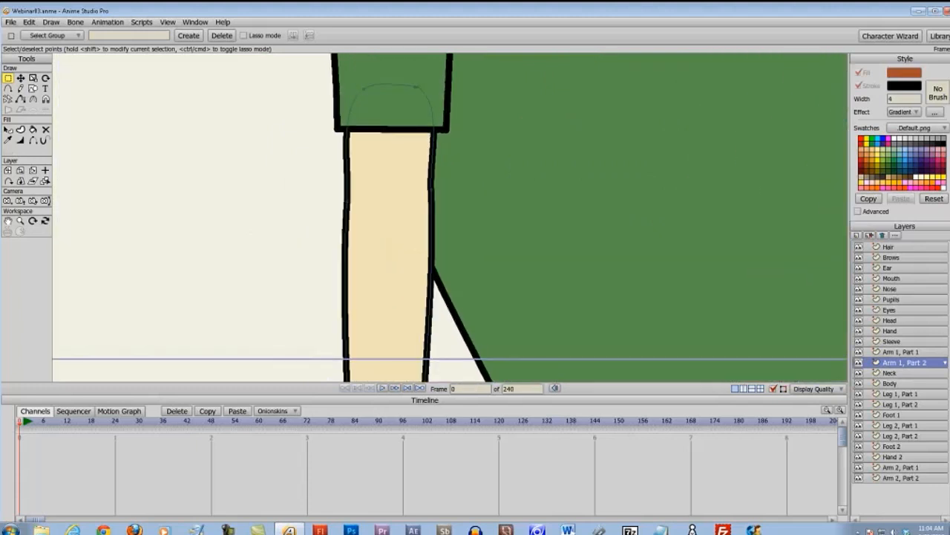
left_click(21, 78)
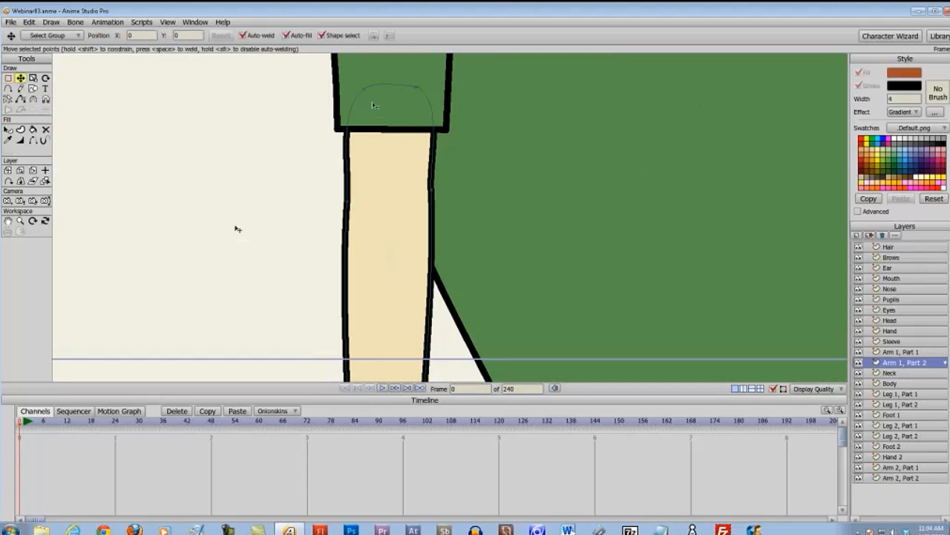
left_click_drag(366, 93, 346, 221)
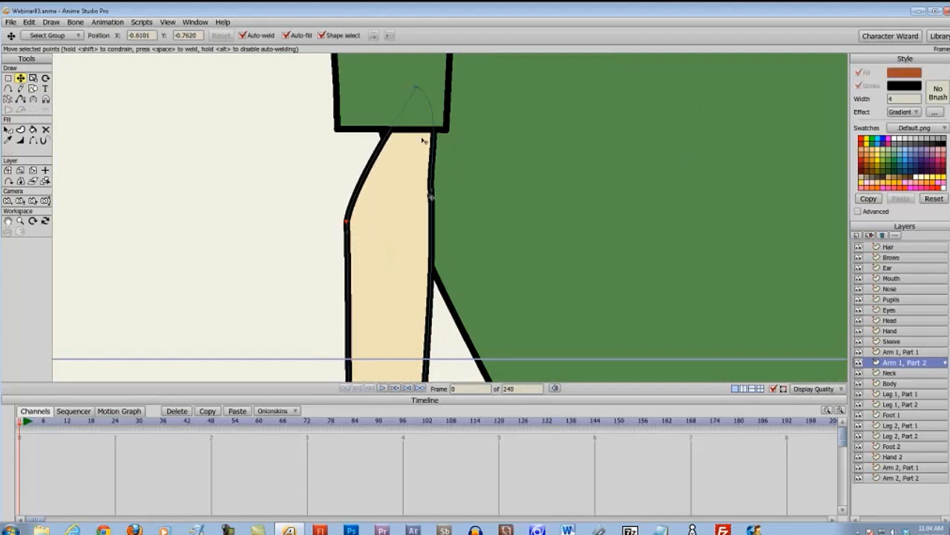
left_click_drag(431, 196, 427, 239)
left_click_drag(421, 93, 428, 216)
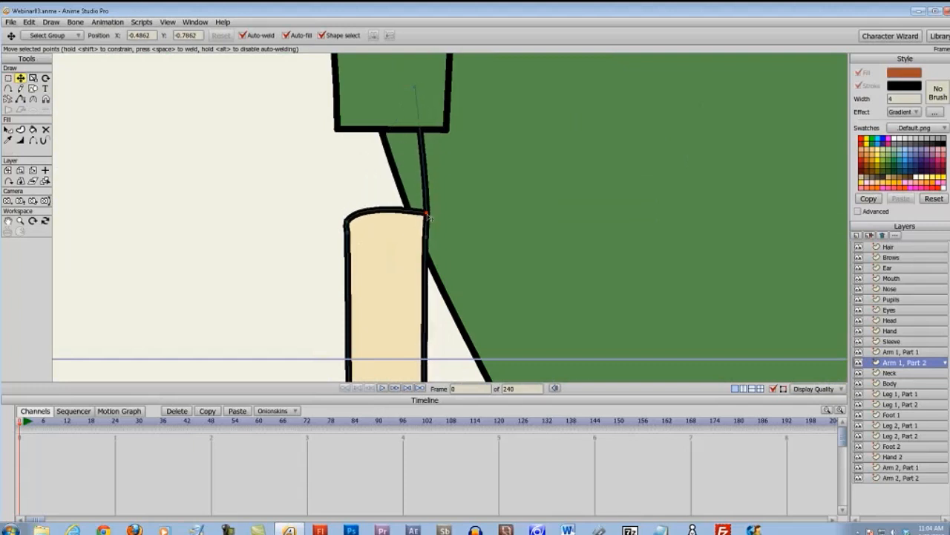
left_click_drag(417, 91, 428, 214)
left_click(302, 238)
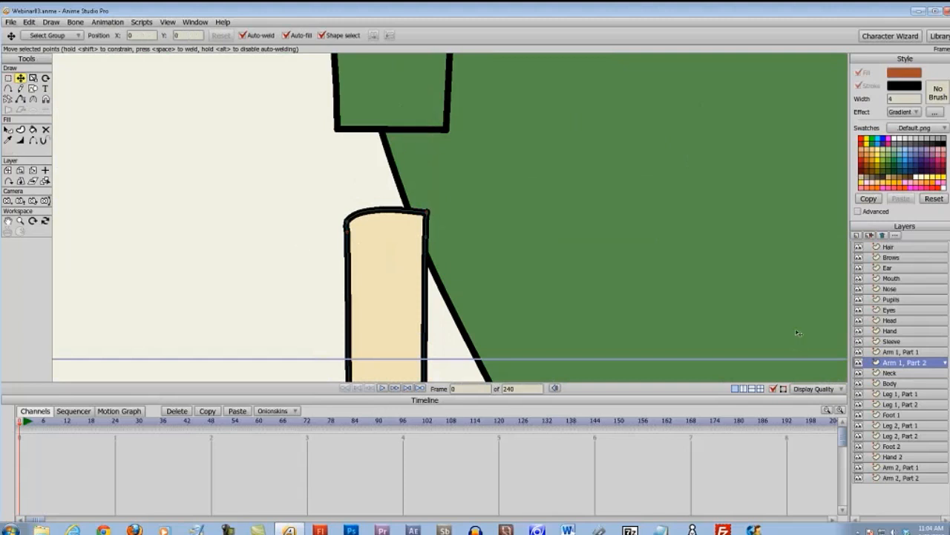
- Make the new Arm 1, Part 1 layer active and copy the forearm's fill and stroke style with the Eyedropper
left_click(896, 352)
key("g")
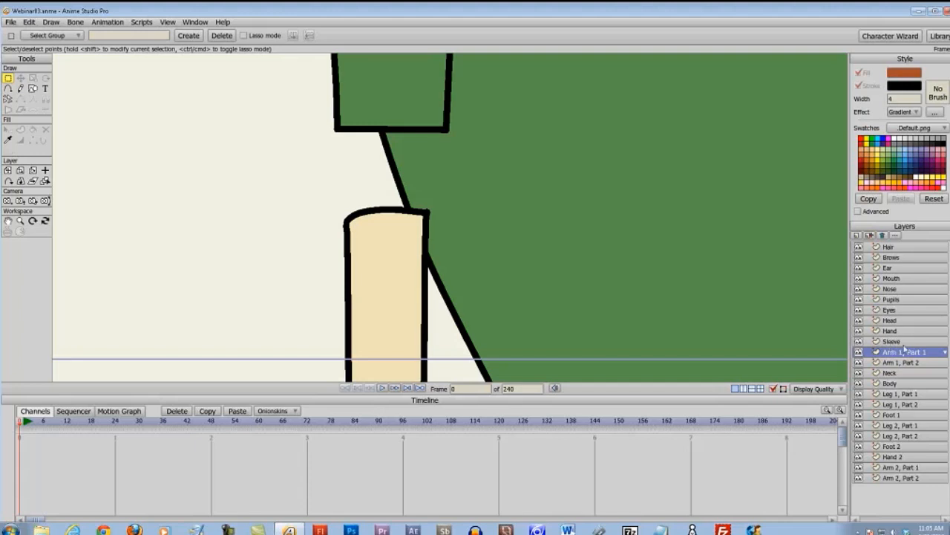
left_click(8, 140)
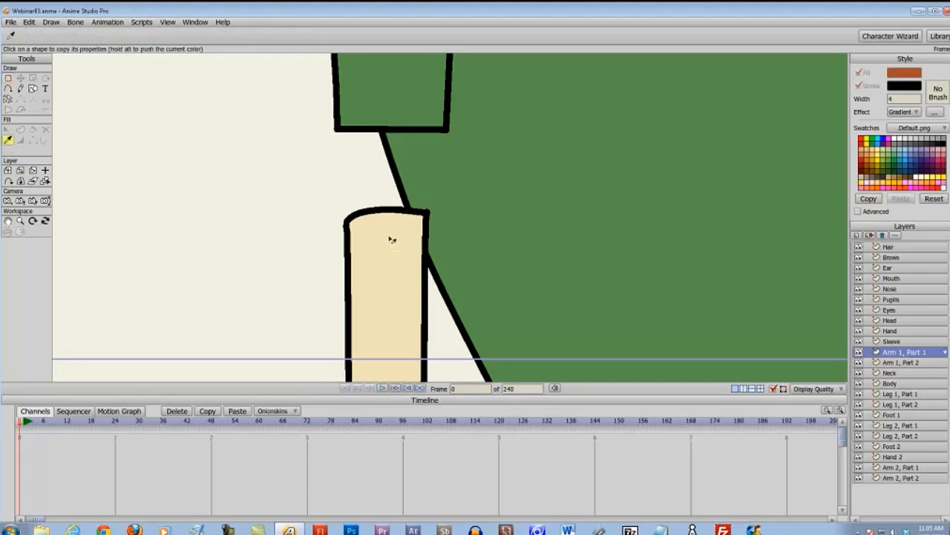
left_click(392, 239)
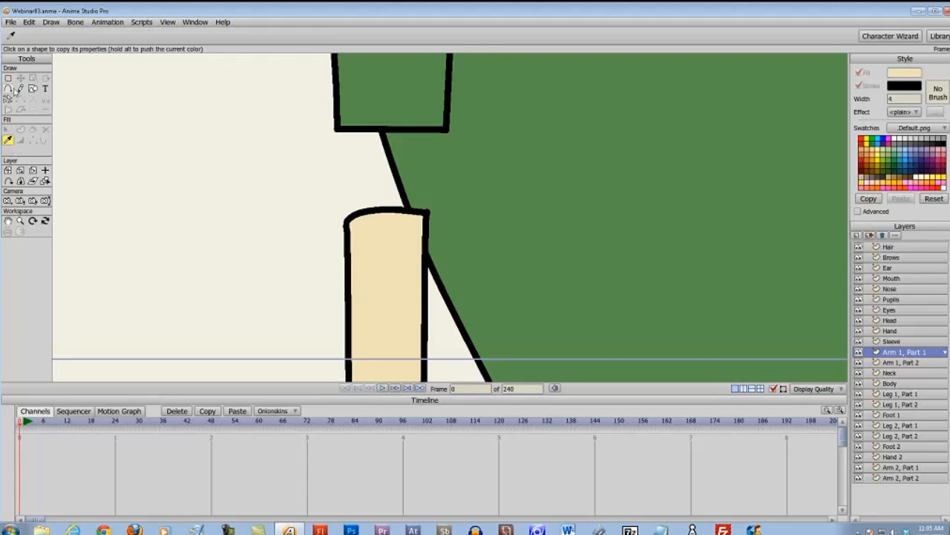
- Draw a closed upper-arm shape with Add Point, running from inside the sleeve down to overlap the top of the forearm
left_click(9, 90)
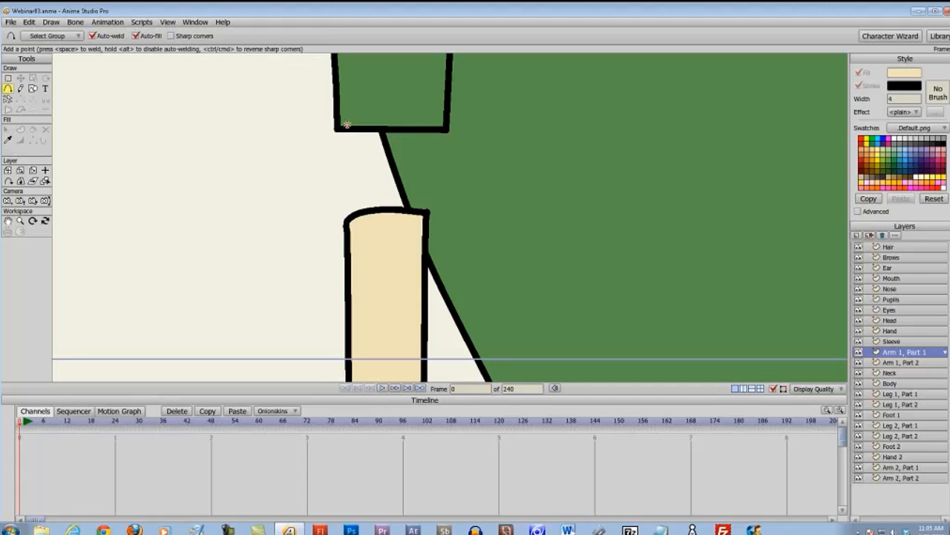
left_click_drag(344, 124, 424, 219)
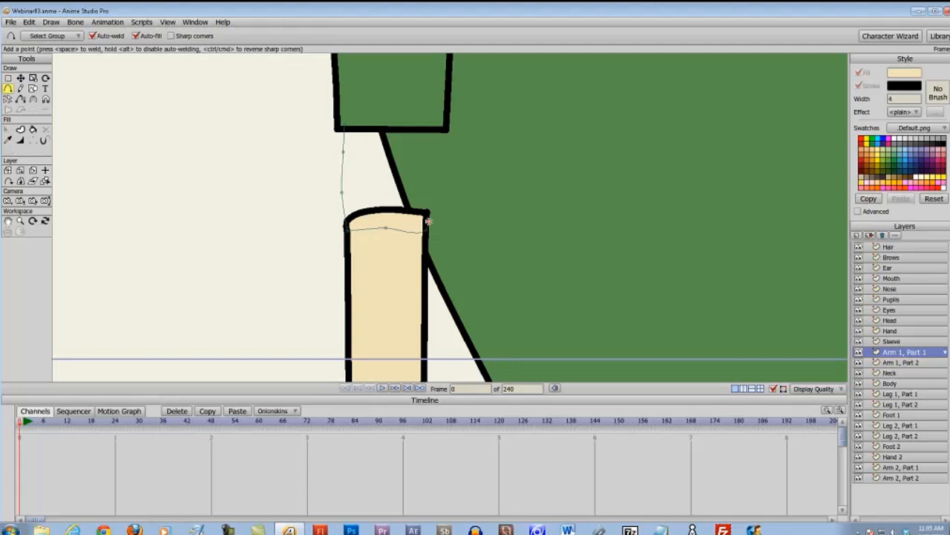
left_click_drag(429, 204, 346, 120)
left_click(346, 121)
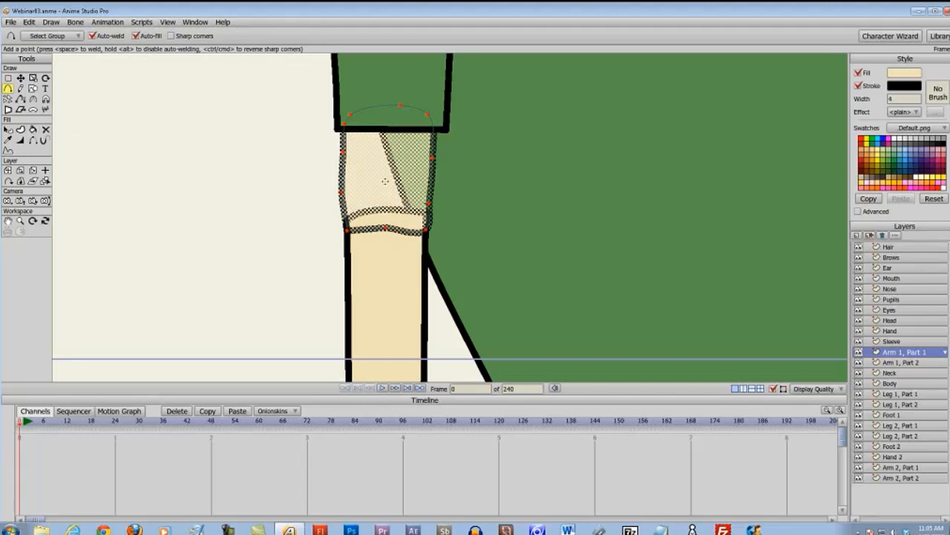
key("t")
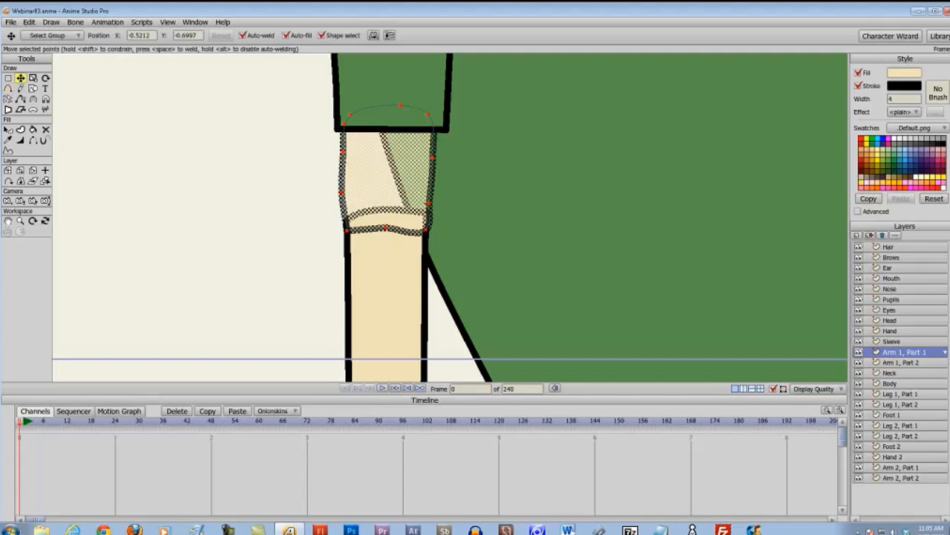
left_click(212, 225)
- Hide the two outline segments along the upper arm's bottom edge where it overlaps the forearm
scroll(238, 235, "up", 1)
scroll(247, 236, "up", 1)
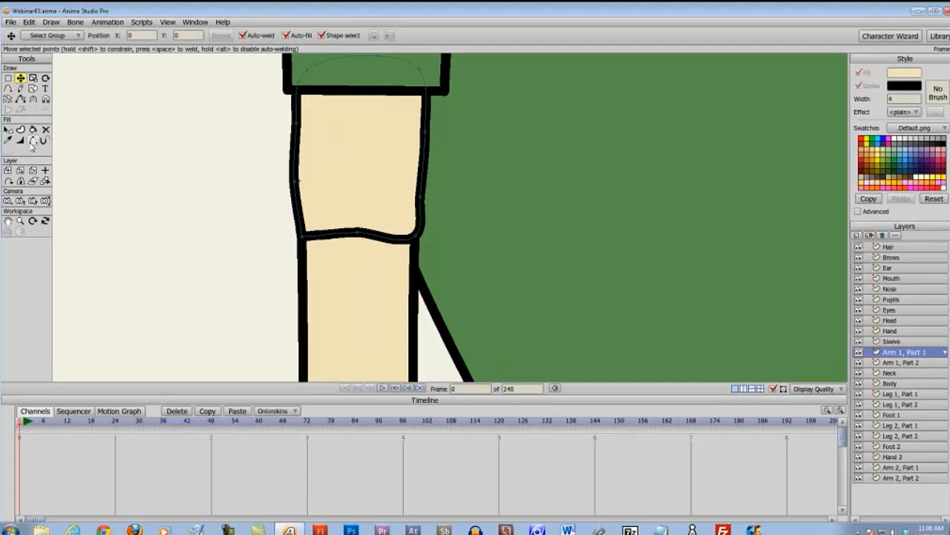
left_click(32, 141)
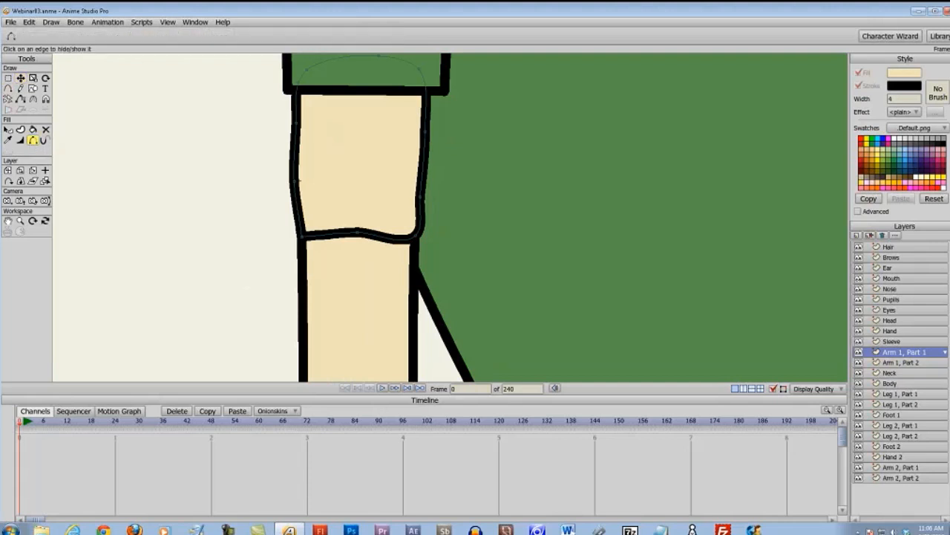
left_click(335, 236)
left_click(379, 240)
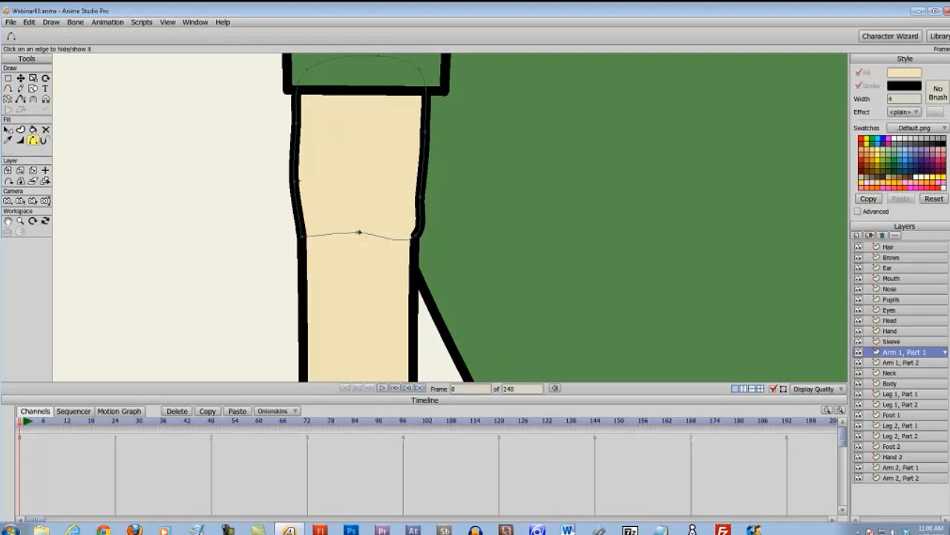
- Nudge the upper arm's side and elbow points so its outline lines up with the forearm's edges
left_click(21, 78)
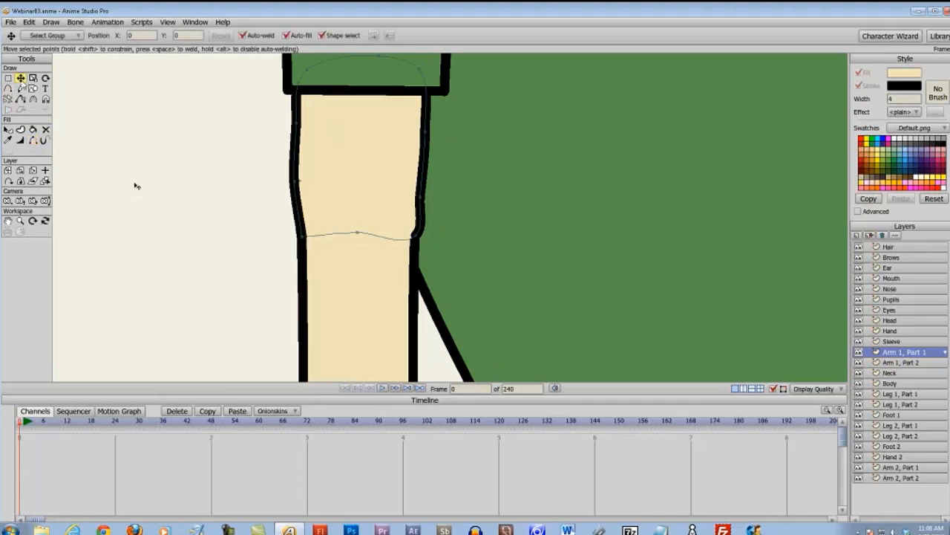
left_click_drag(413, 238, 416, 239)
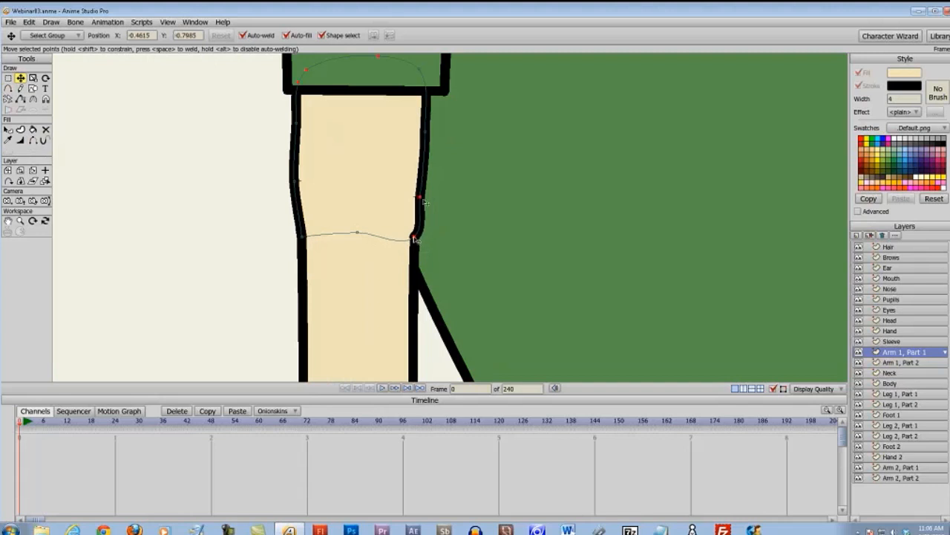
left_click(296, 183)
left_click_drag(296, 182, 301, 182)
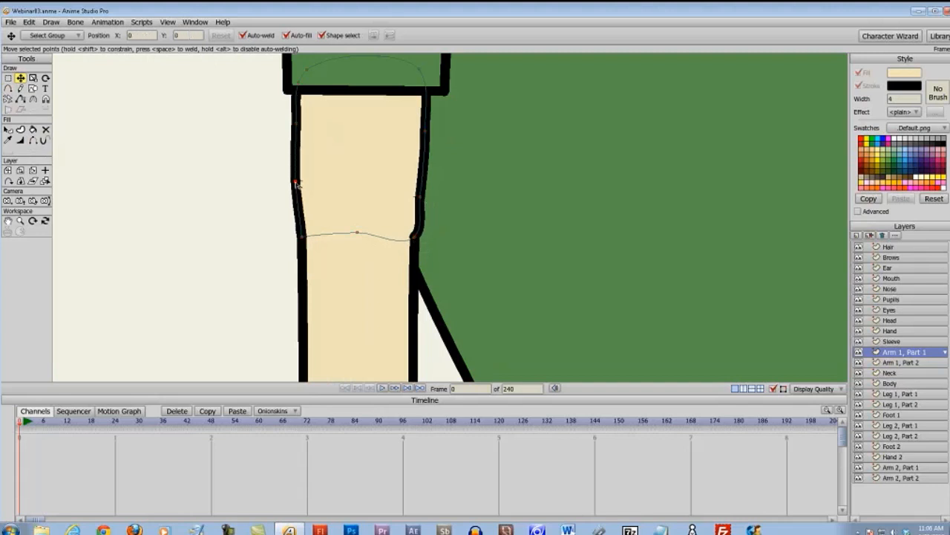
left_click(257, 186)
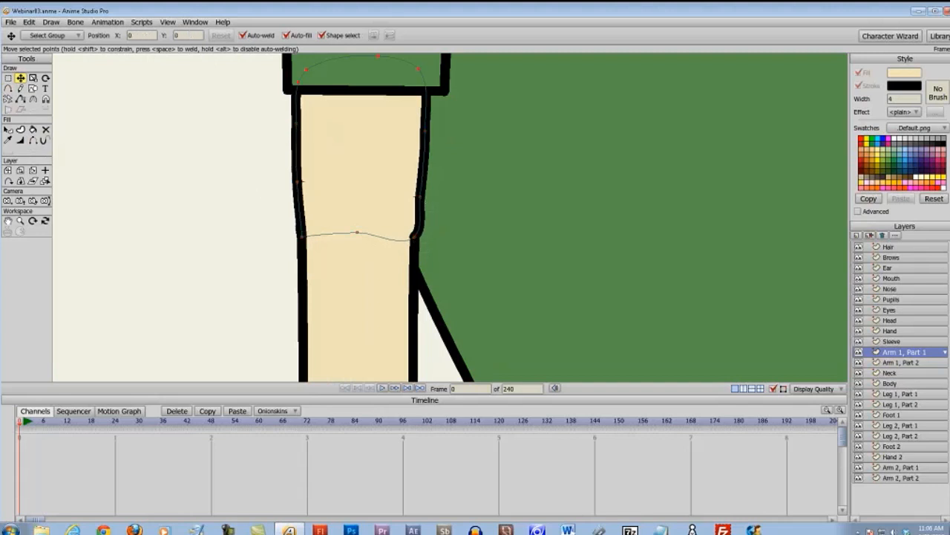
key("ctrl+a")
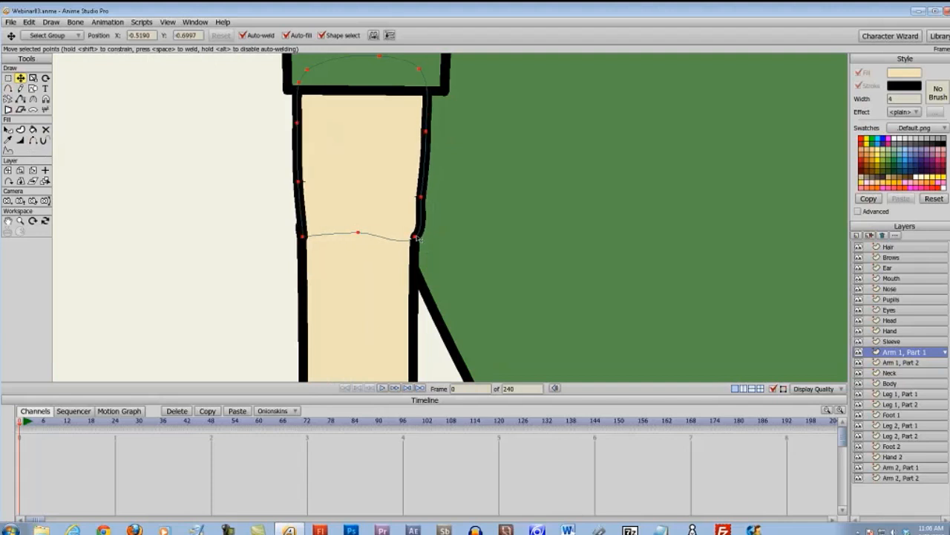
left_click(292, 241)
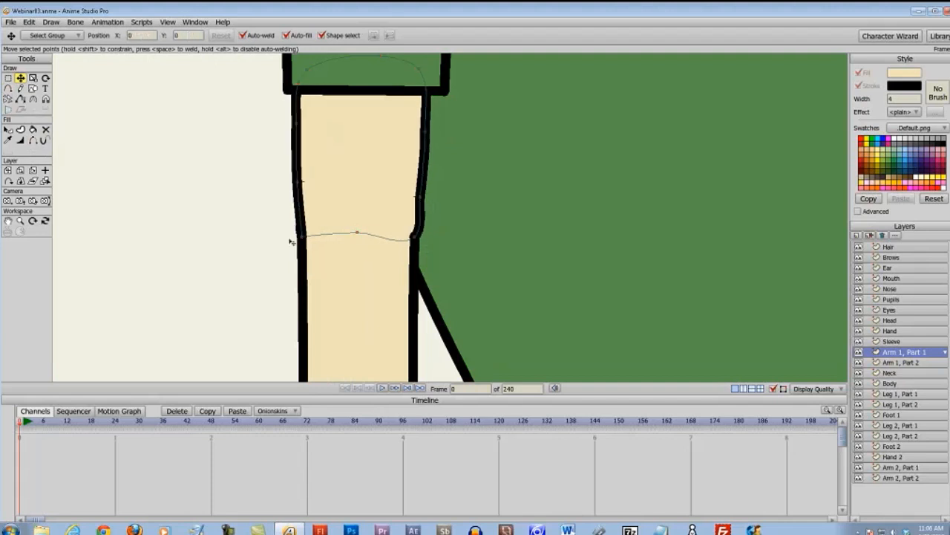
- Fine-tune the upper arm's body-side elbow points where its outline meets the forearm and clear the point selection
left_click(416, 237)
left_click_drag(419, 239, 420, 241)
left_click(417, 240)
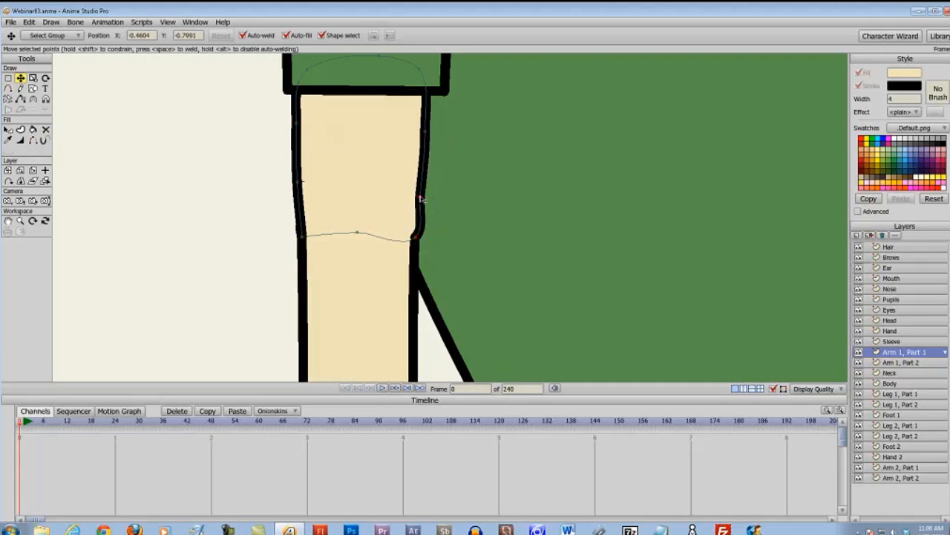
left_click(200, 227)
- Add a bone layer named Character and place it above all the other layers
scroll(252, 259, "down", 3)
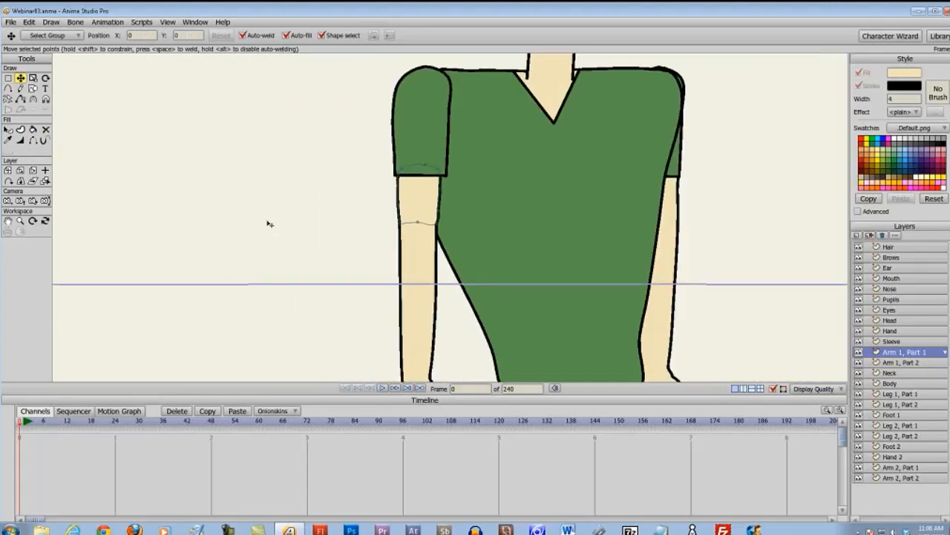
scroll(250, 227, "down", 1)
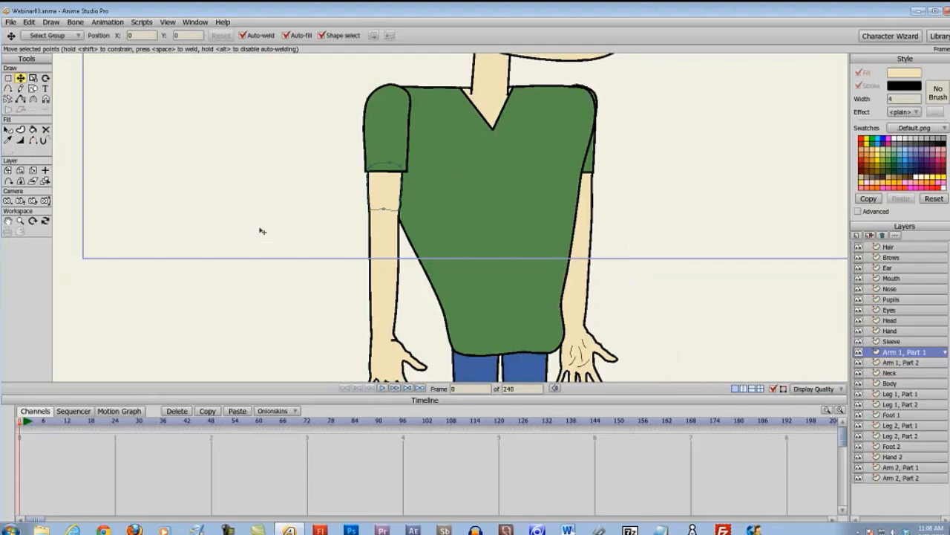
scroll(262, 231, "down", 1)
scroll(283, 223, "up", 1)
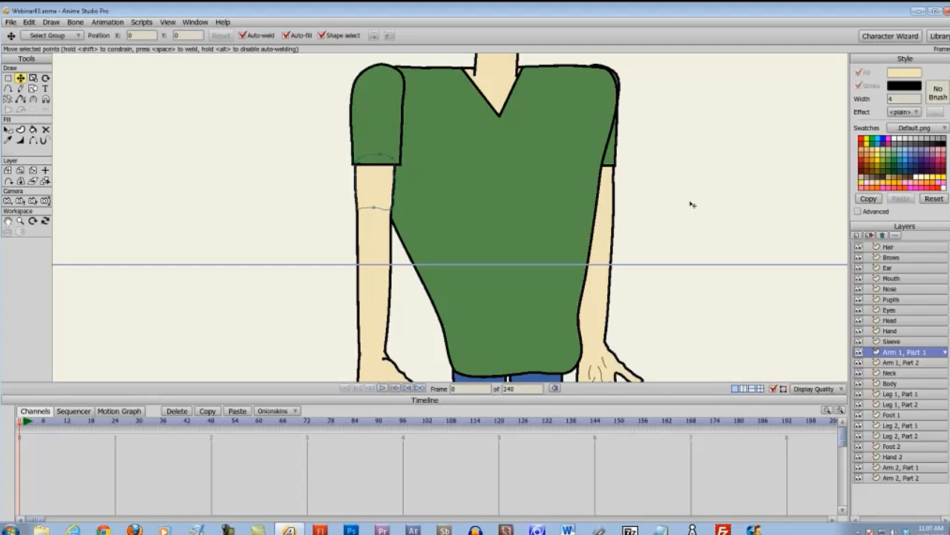
scroll(685, 214, "down", 3)
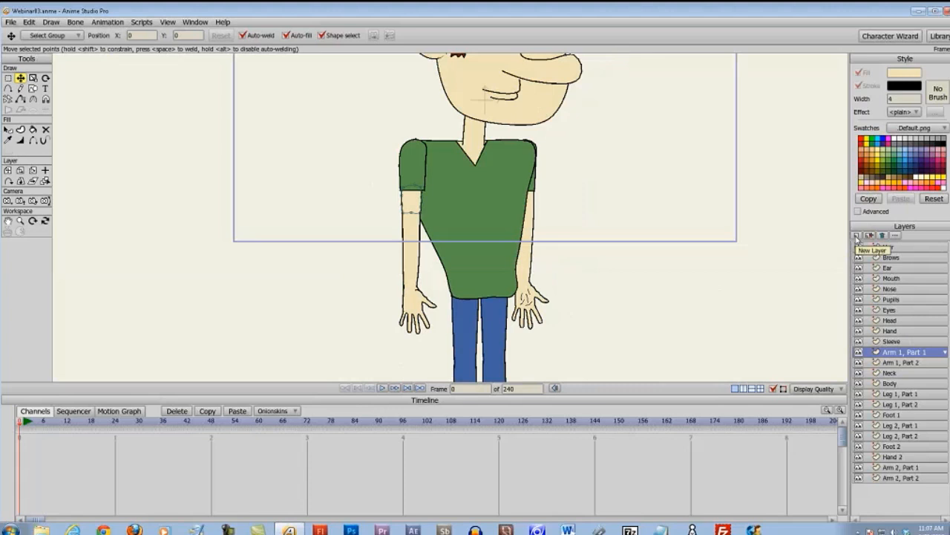
left_click(857, 236)
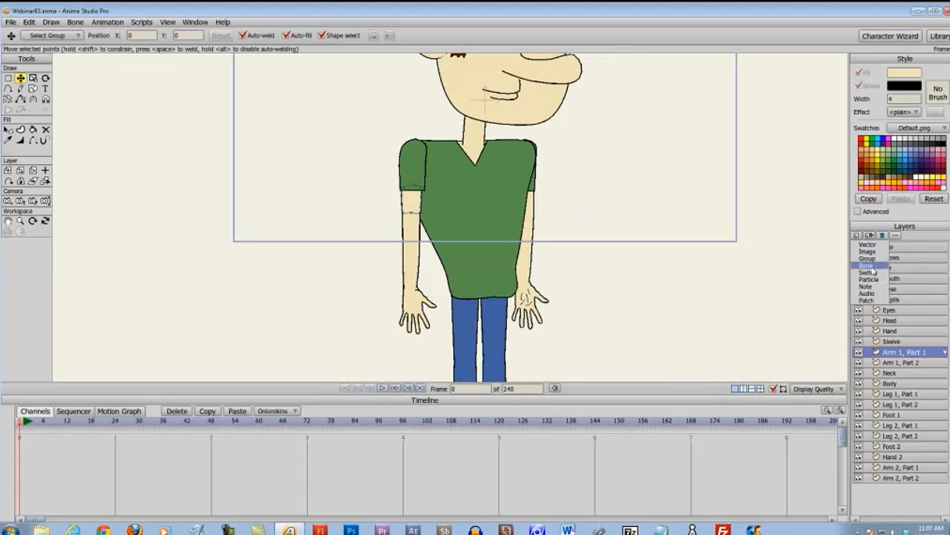
left_click(867, 265)
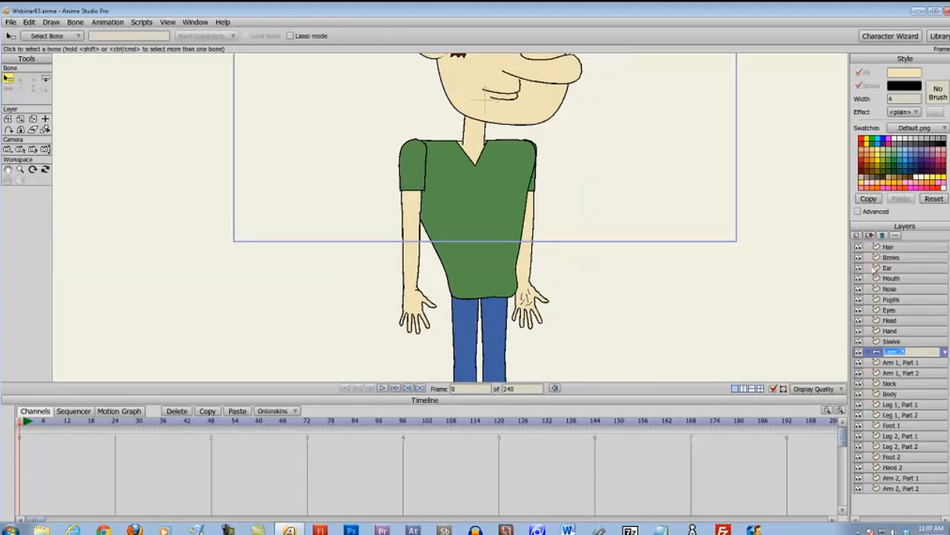
type("Character")
key("Return")
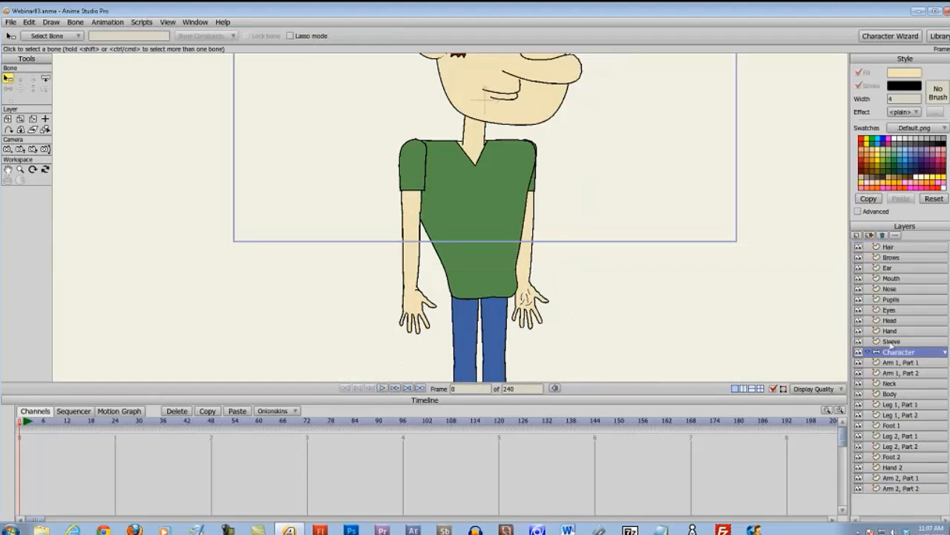
left_click_drag(891, 355, 894, 247)
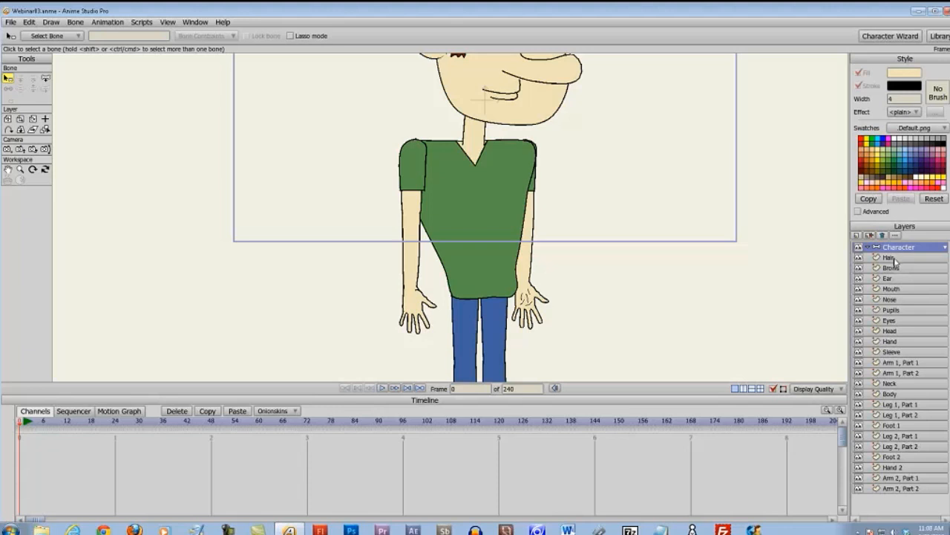
- Nest all body-part layers from Hair through Arm 2, Part 2 inside the Character bone layer and collapse it
left_click(891, 256)
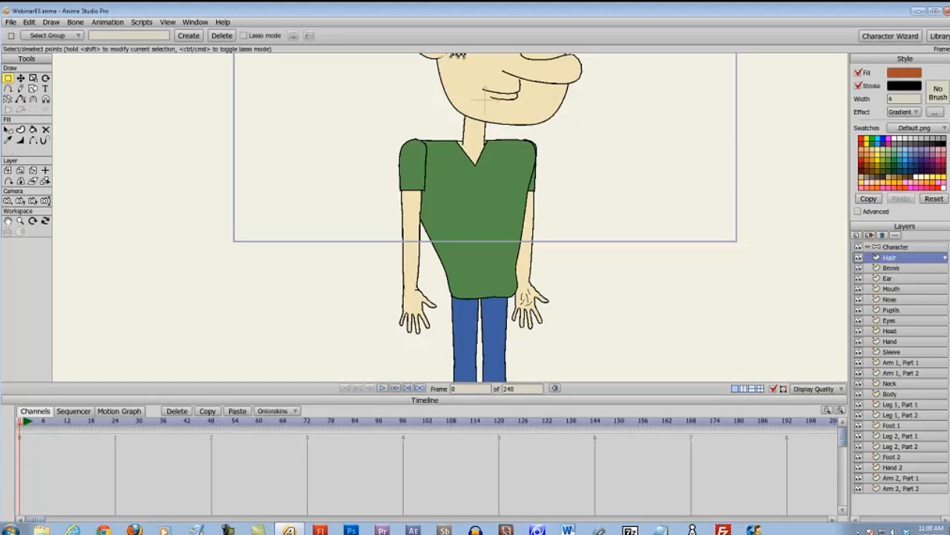
left_click(894, 488, "shift")
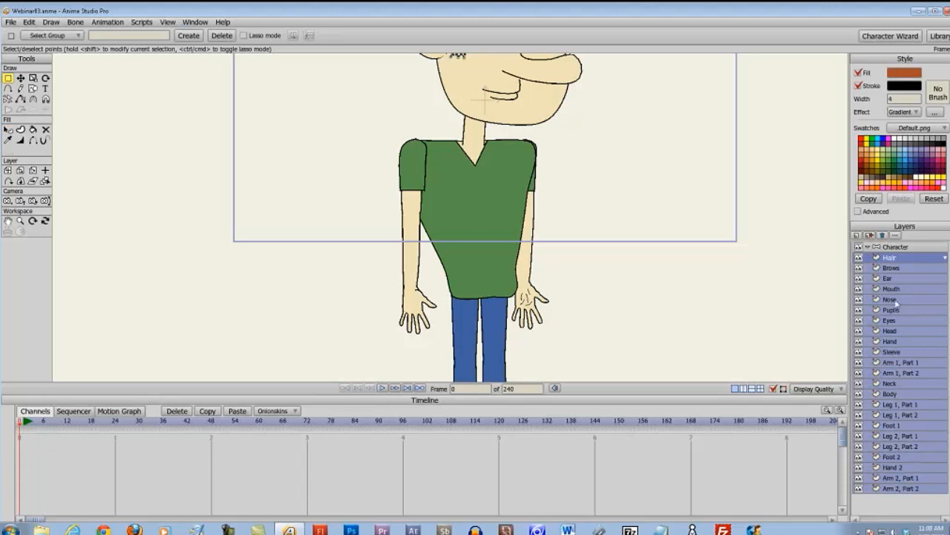
left_click(894, 251)
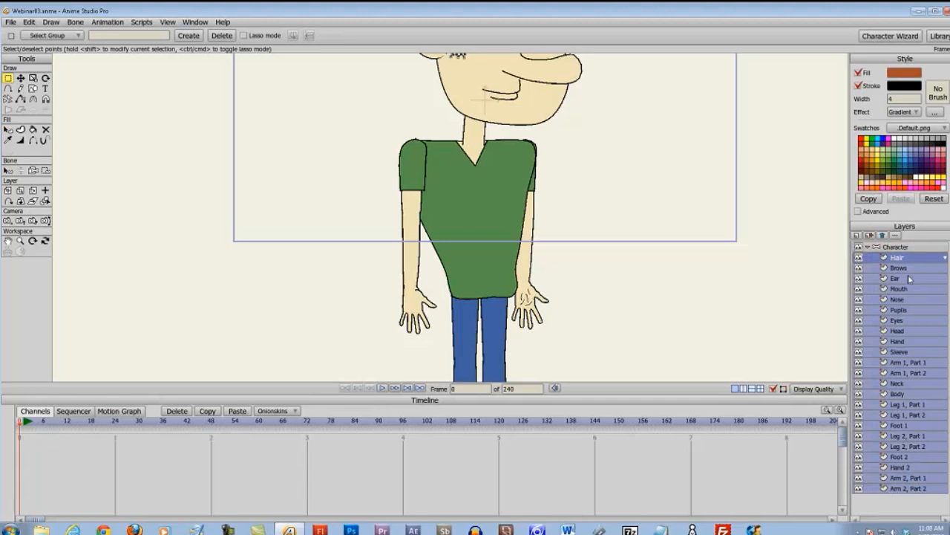
left_click(869, 250)
left_click(869, 248)
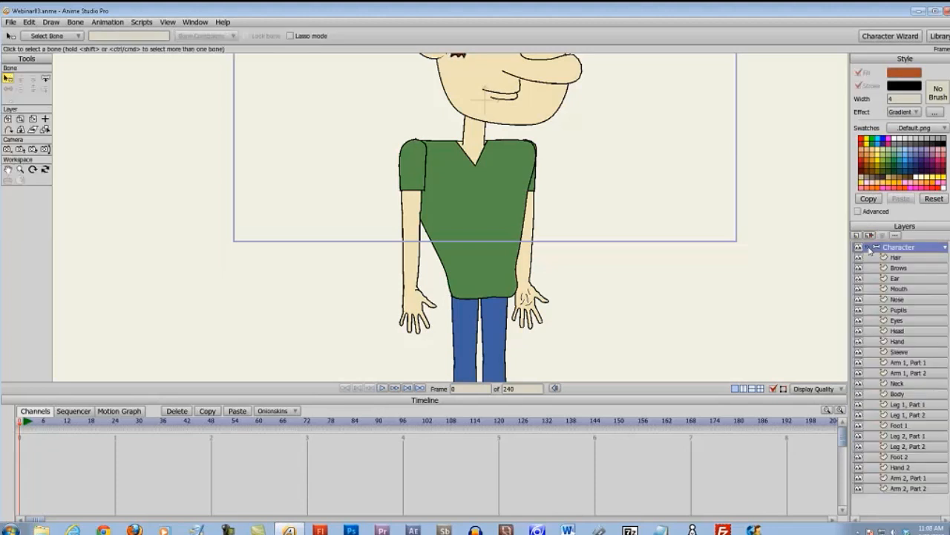
left_click(869, 248)
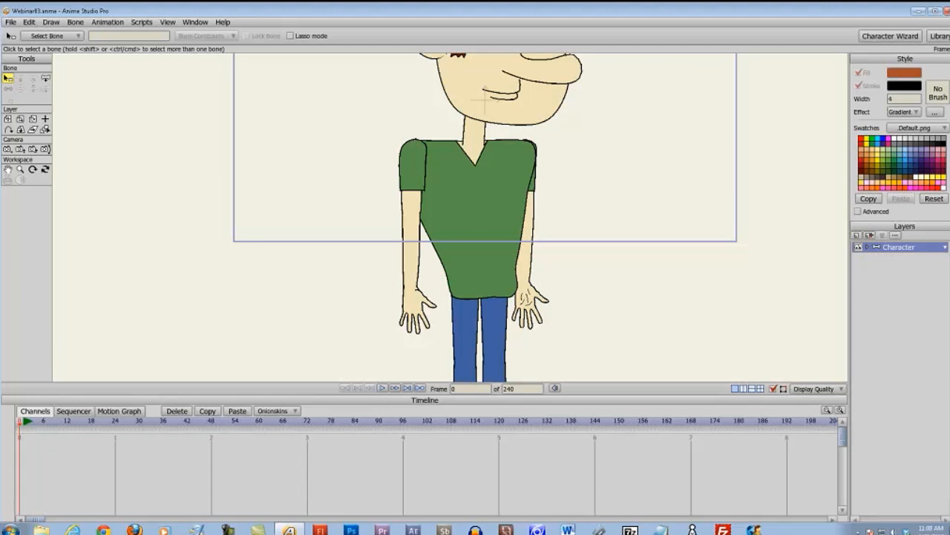
- Move the whole Character layer with Translate Layer to about X -0.0461, Y -0.0248, and expand its contents
left_click(7, 119)
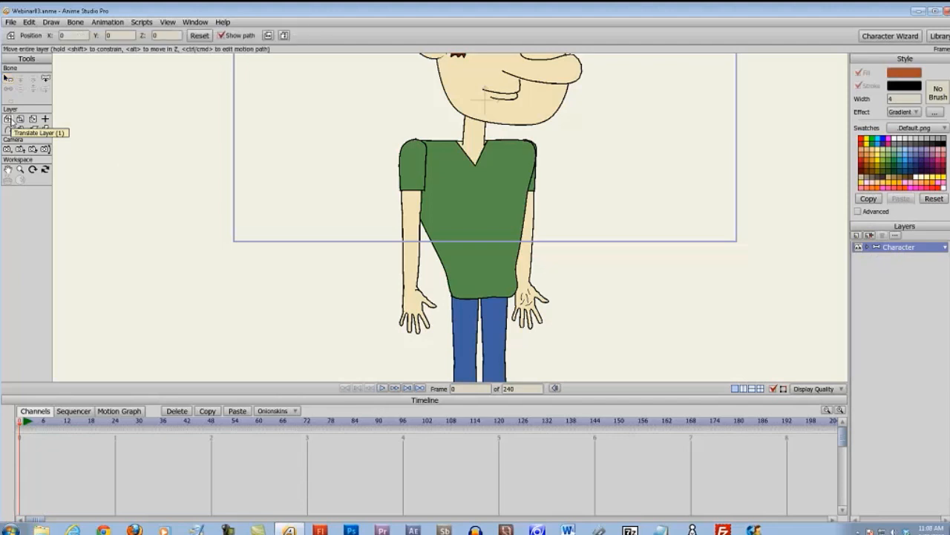
left_click_drag(504, 189, 486, 160)
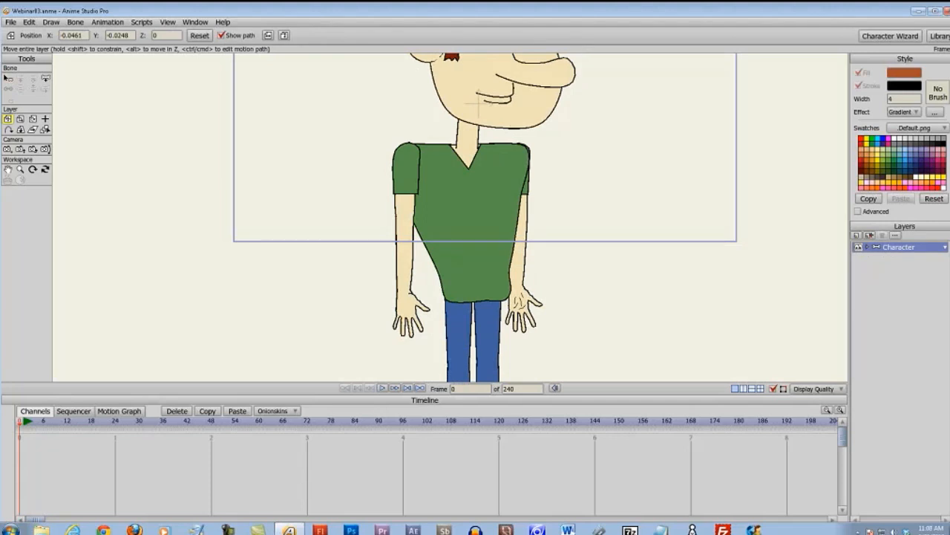
left_click(868, 247)
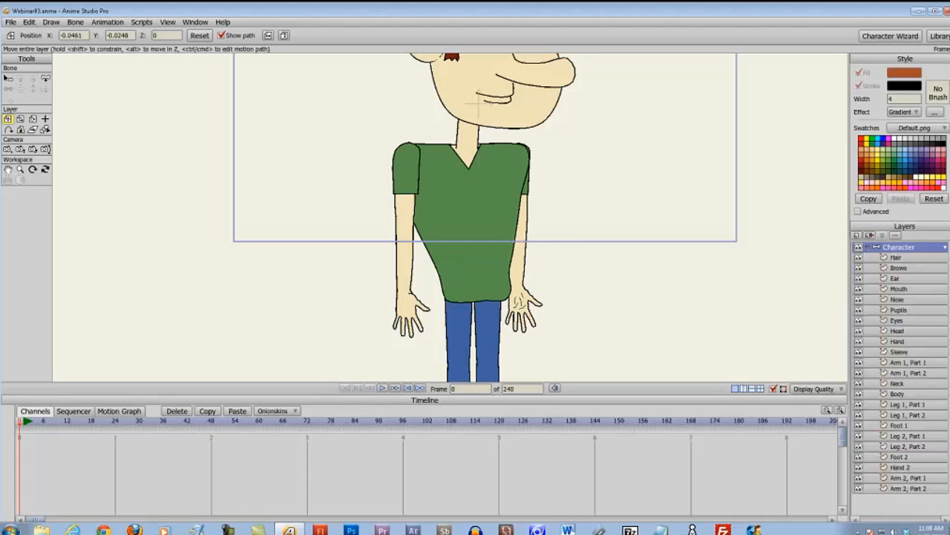
- Draw a short root bone with Add Bone at the hips, at the centre of the shirt's hem
left_click(45, 79)
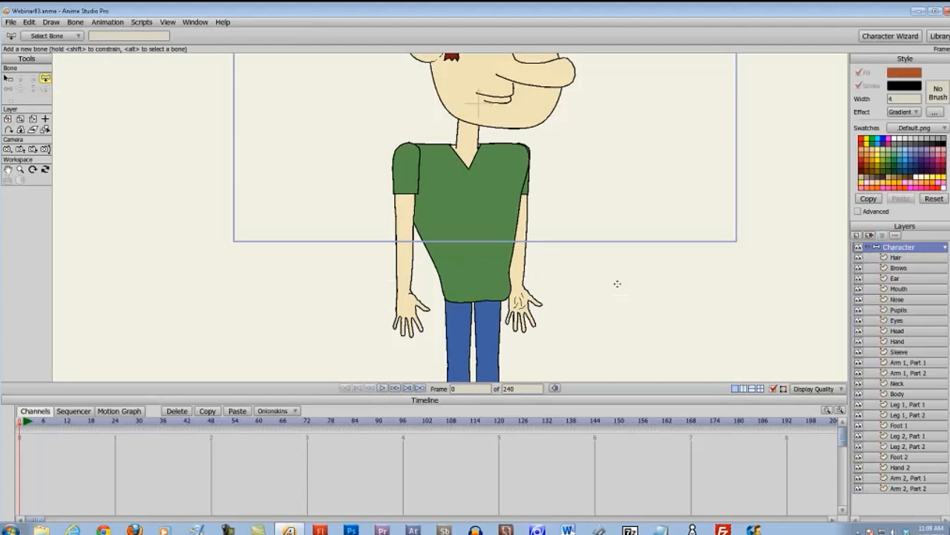
scroll(617, 284, "up", 2)
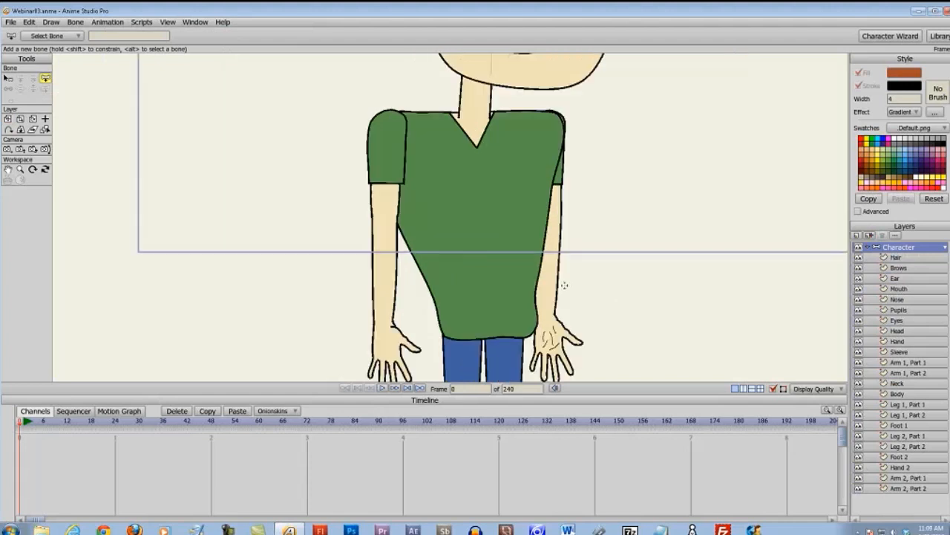
scroll(577, 300, "up", 1)
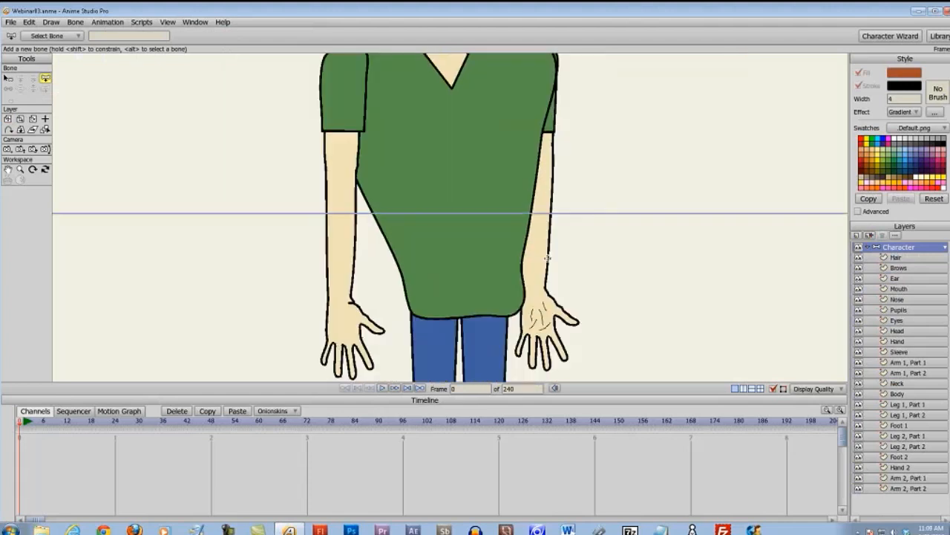
scroll(534, 248, "up", 1)
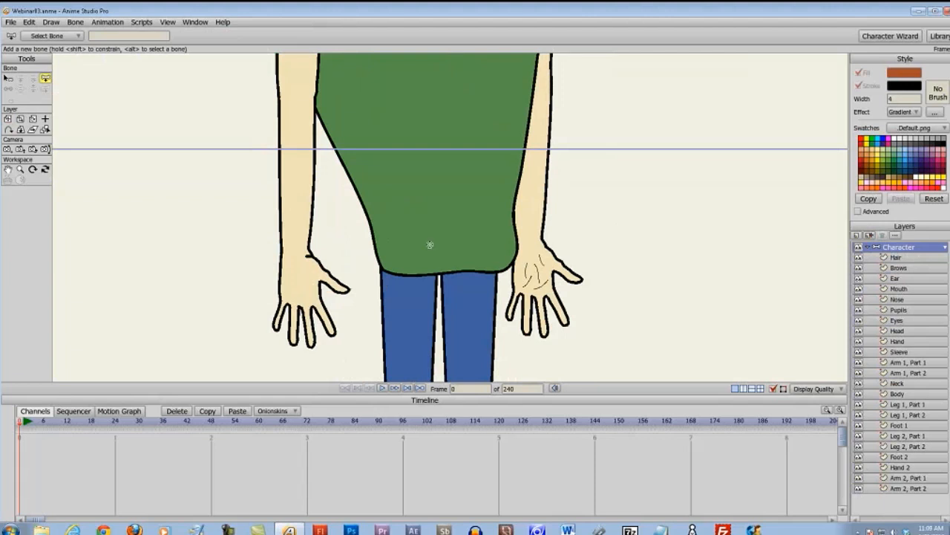
left_click_drag(440, 254, 440, 272)
- Add a long spine bone from just above the hip bone up to the base of the neck
scroll(590, 186, "down", 1)
scroll(583, 208, "down", 1)
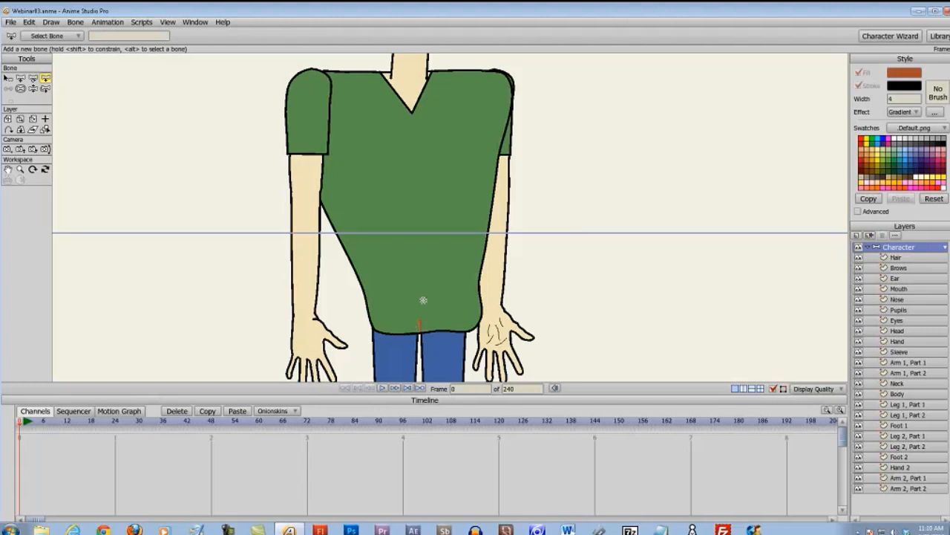
left_click_drag(421, 311, 417, 79)
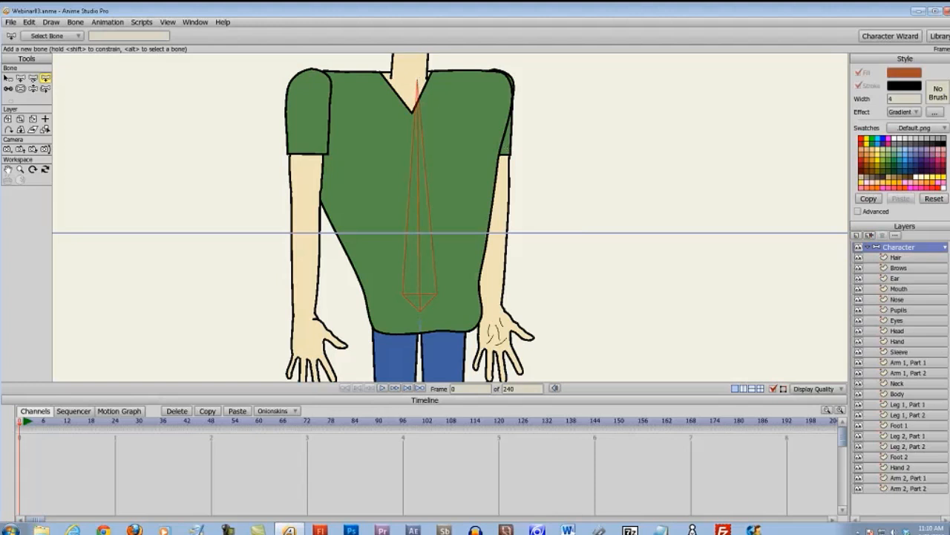
- Add a short bone up through the neck and a long head bone from the chin up into the hair
left_click_drag(488, 96, 484, 235)
scroll(472, 238, "down", 3)
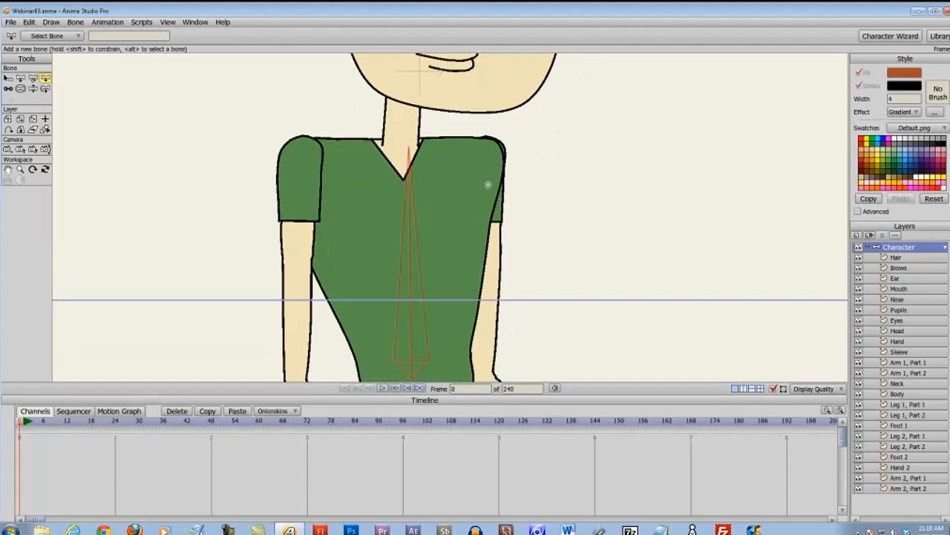
left_click_drag(488, 185, 475, 297)
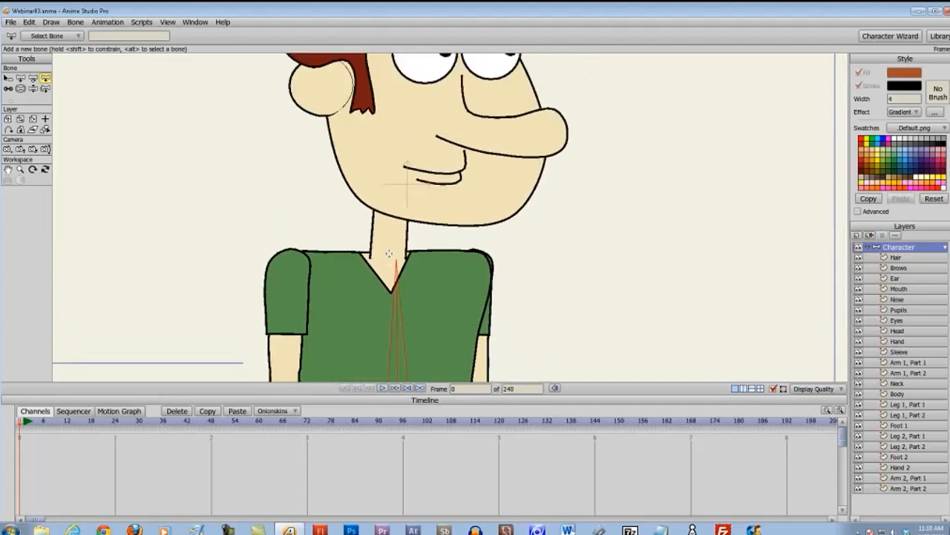
left_click_drag(389, 253, 388, 218)
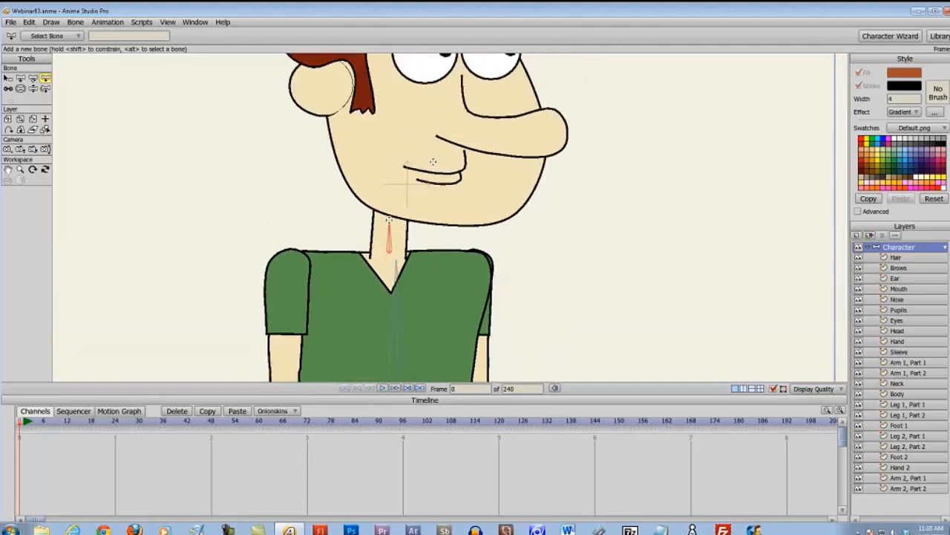
left_click_drag(430, 134, 363, 71)
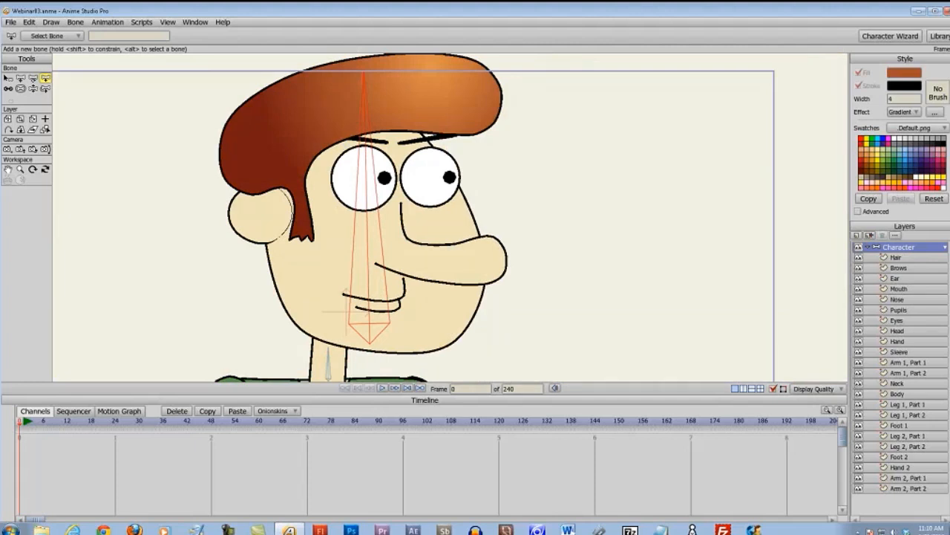
- Select the spine bone as parent and add an upper-arm bone from the first arm's shoulder down to its elbow
scroll(264, 263, "down", 5)
scroll(273, 229, "down", 3)
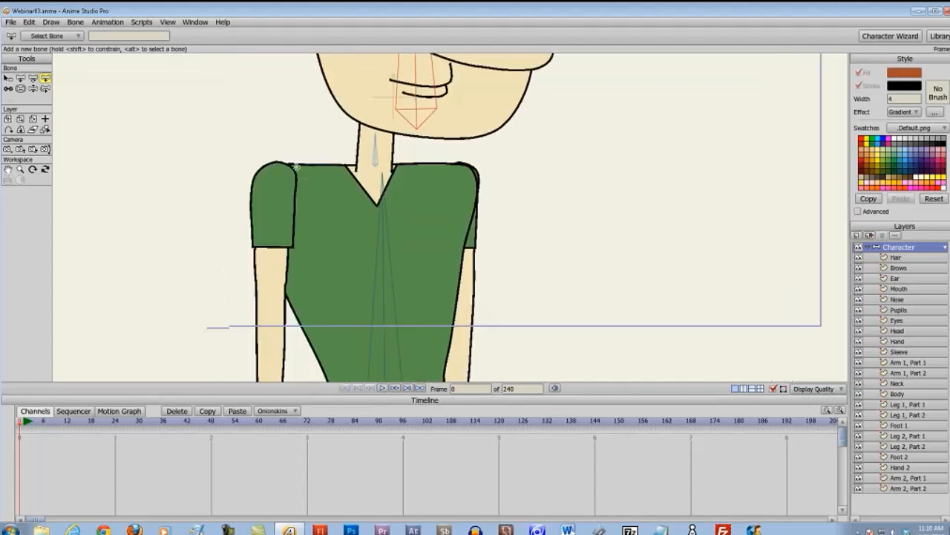
scroll(281, 201, "down", 4)
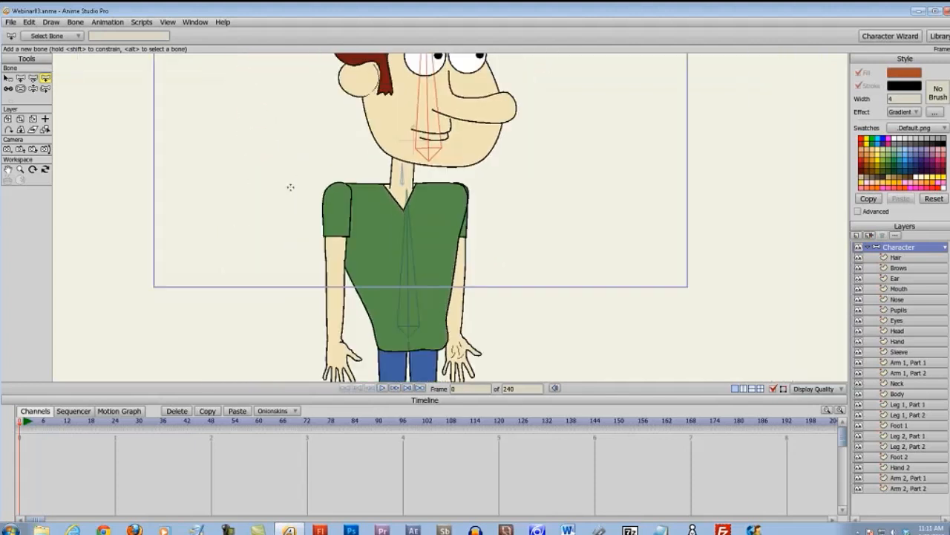
scroll(290, 175, "up", 2)
left_click_drag(286, 186, 283, 169)
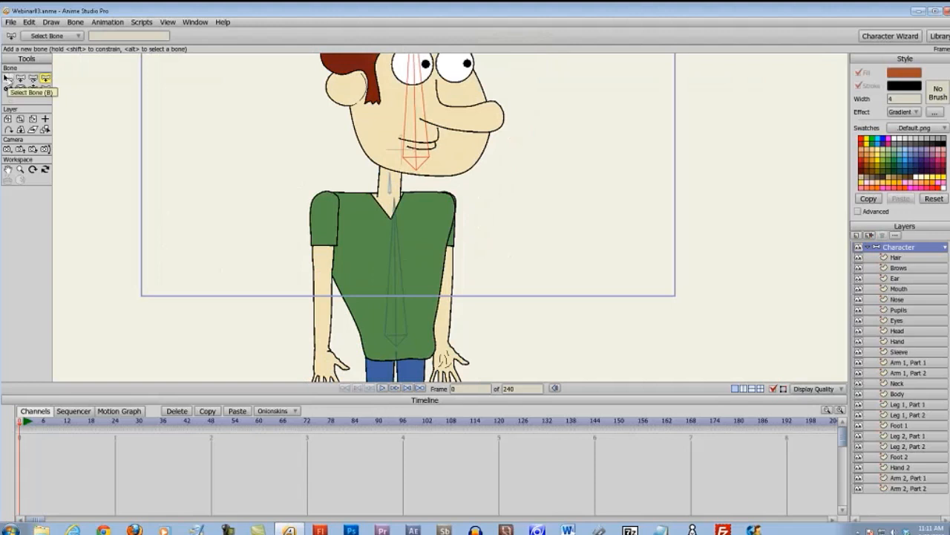
left_click(7, 78)
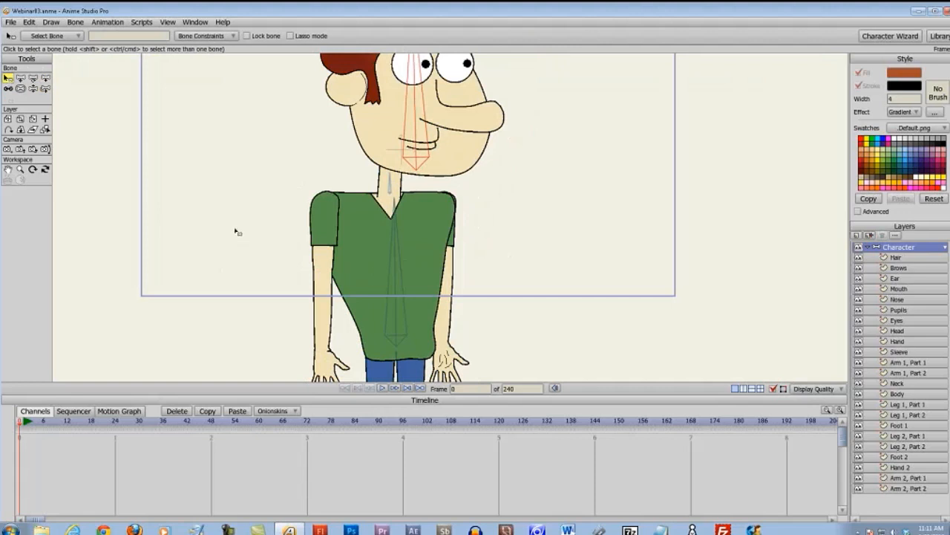
left_click(397, 255)
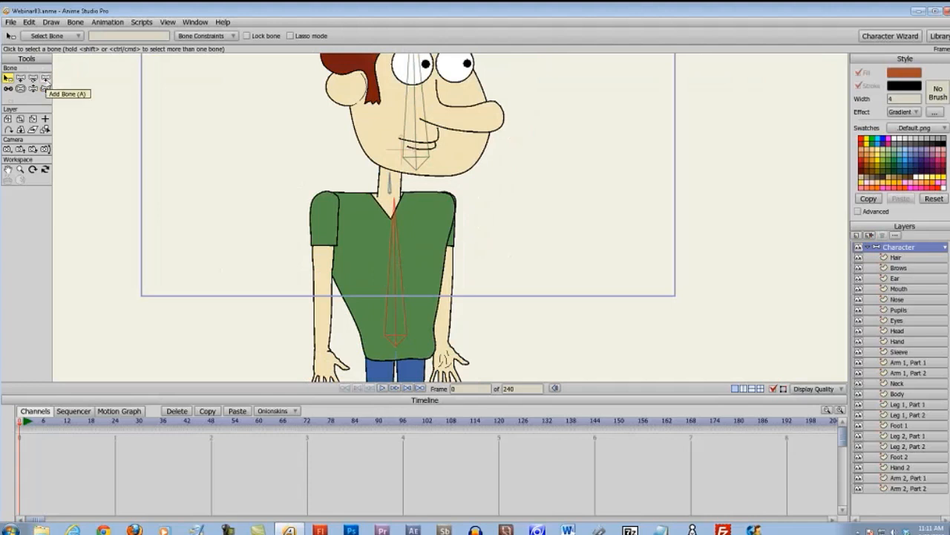
left_click(46, 79)
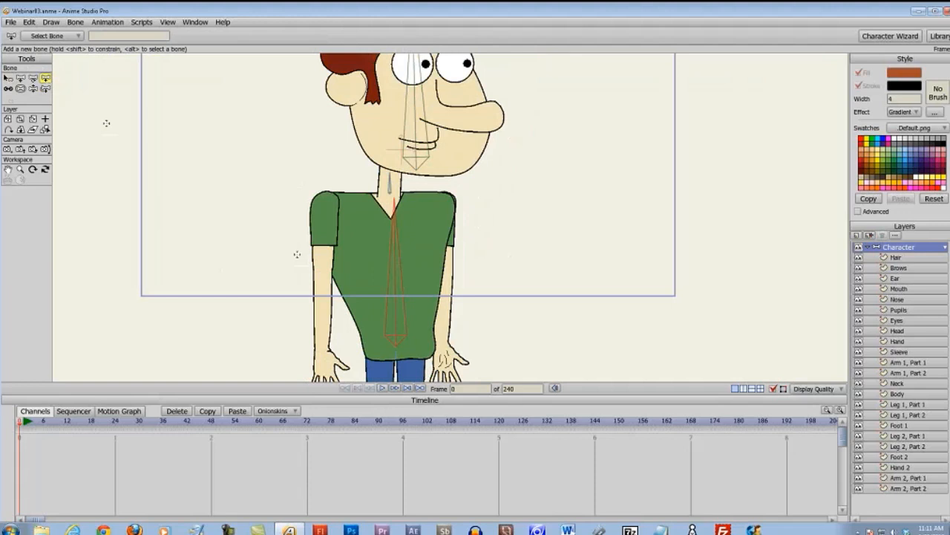
scroll(290, 251, "up", 2)
scroll(290, 251, "up", 2)
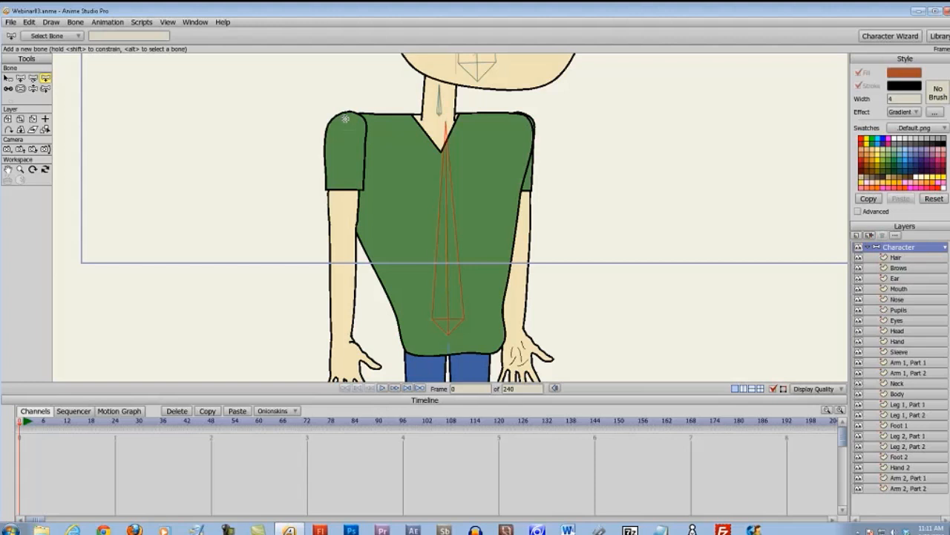
left_click_drag(345, 118, 344, 221)
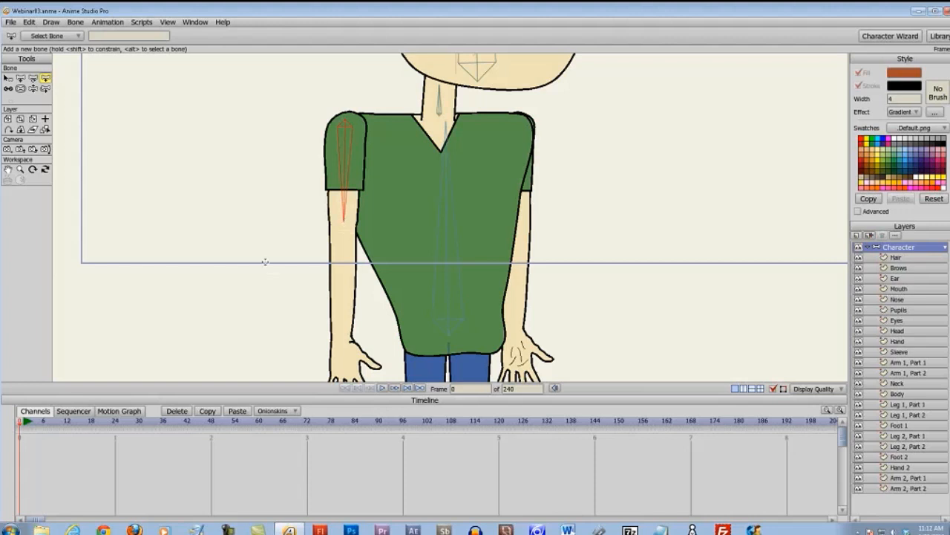
- Add a forearm bone from the first arm's elbow to the wrist and a hand bone from the wrist to the fingertips
left_click_drag(266, 261, 288, 183)
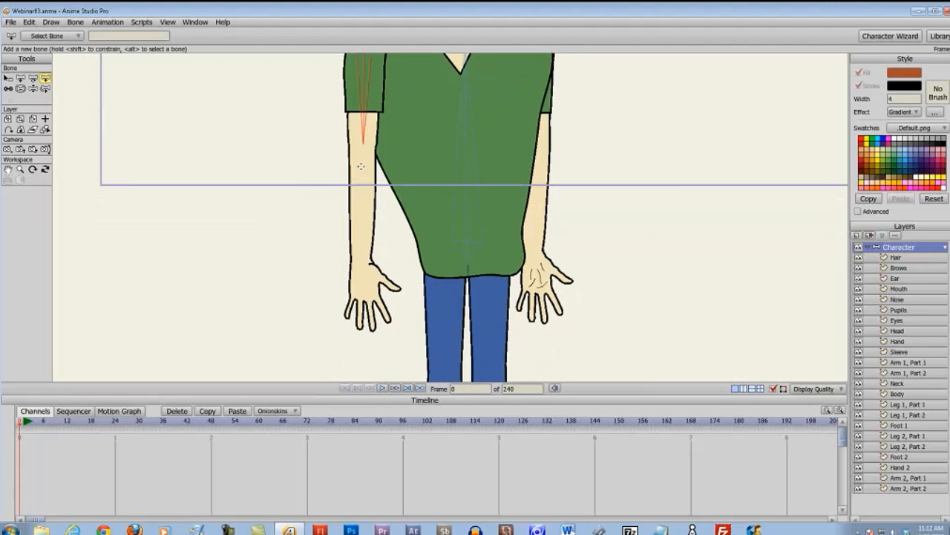
left_click_drag(360, 157, 362, 261)
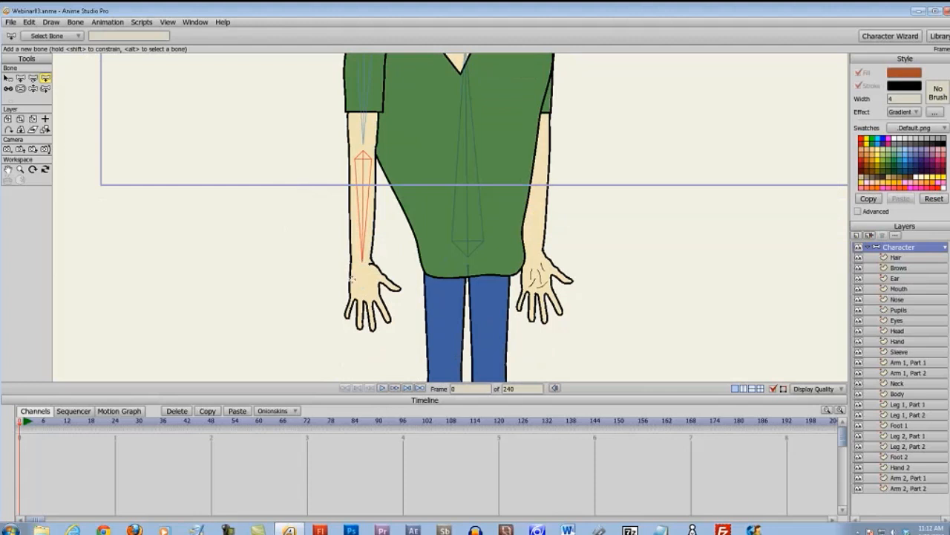
left_click_drag(297, 295, 310, 246)
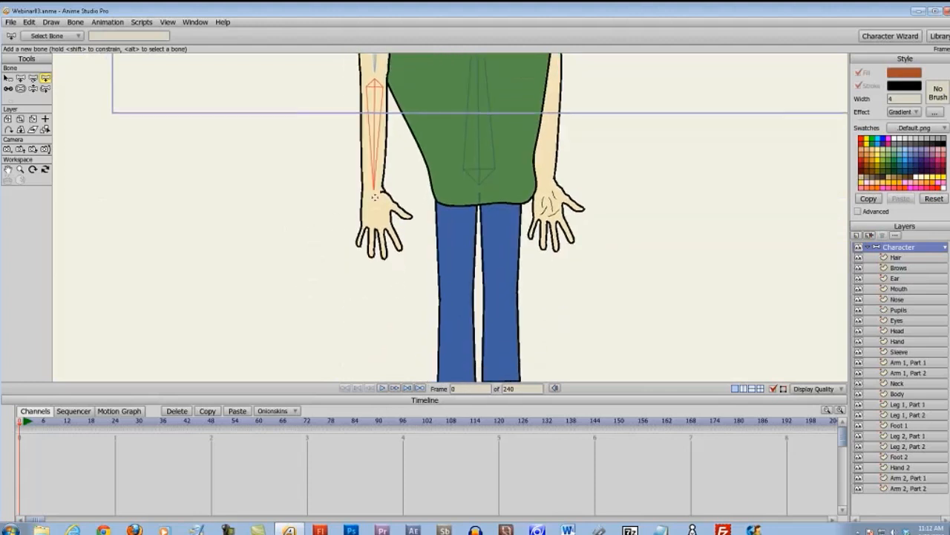
left_click_drag(372, 198, 378, 253)
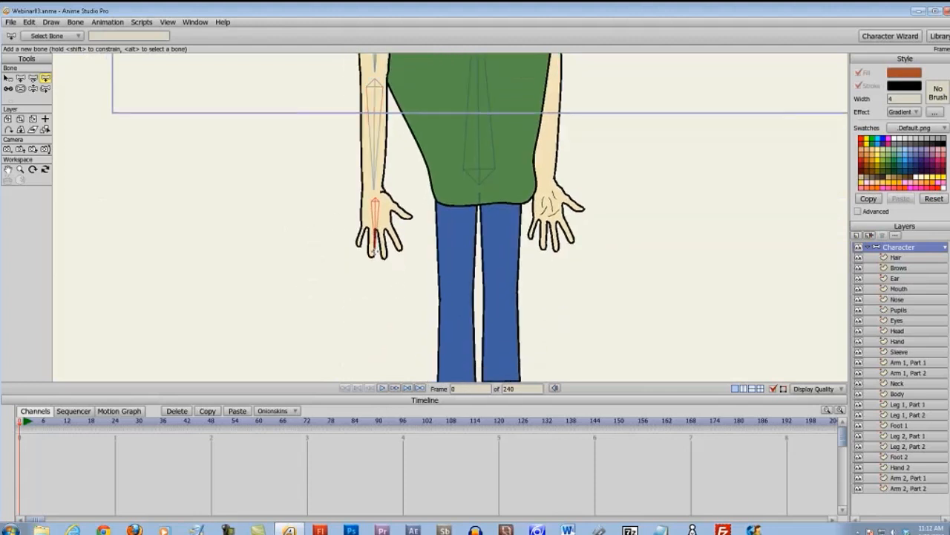
- Check the parent arrows of the arm, spine and neck bones with the Reparent Bone tool
left_click_drag(481, 146, 396, 276)
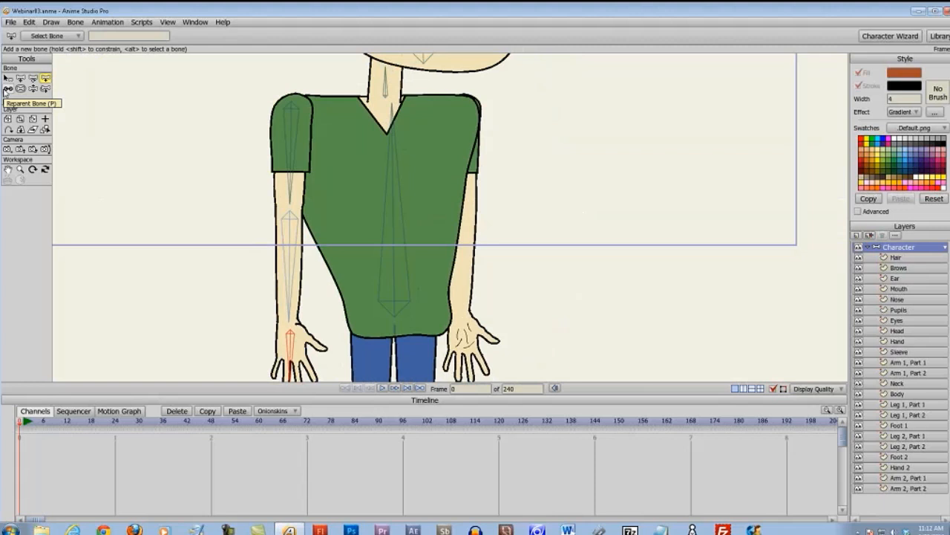
left_click(7, 89)
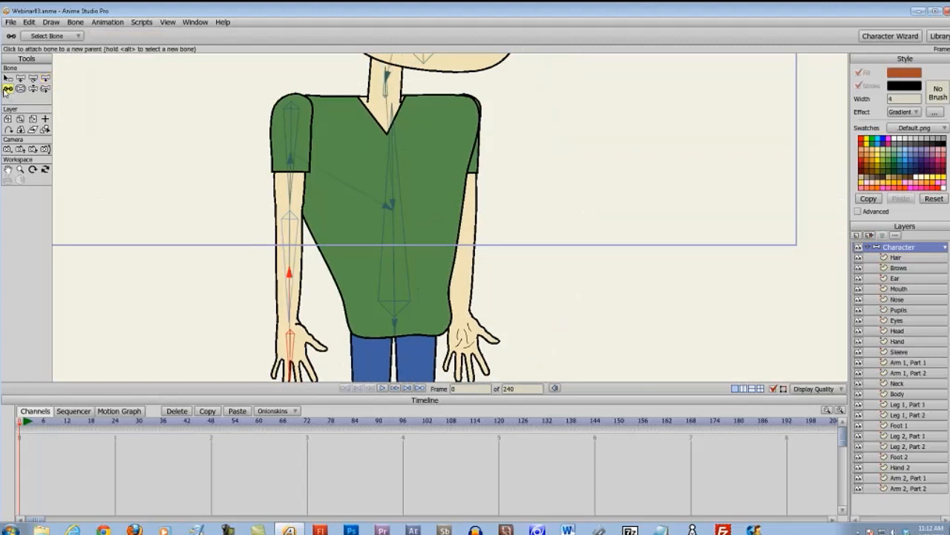
scroll(113, 192, "down", 2)
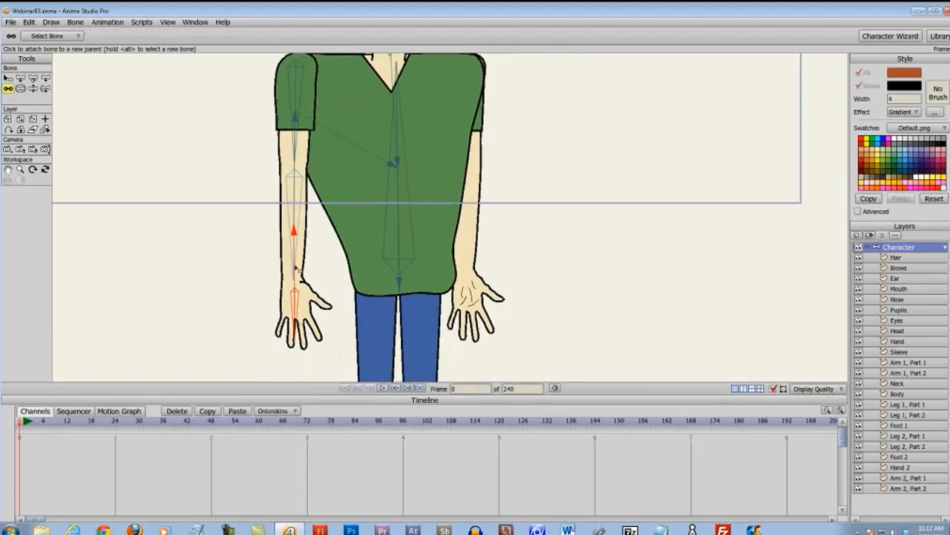
left_click(295, 113)
scroll(408, 215, "up", 5)
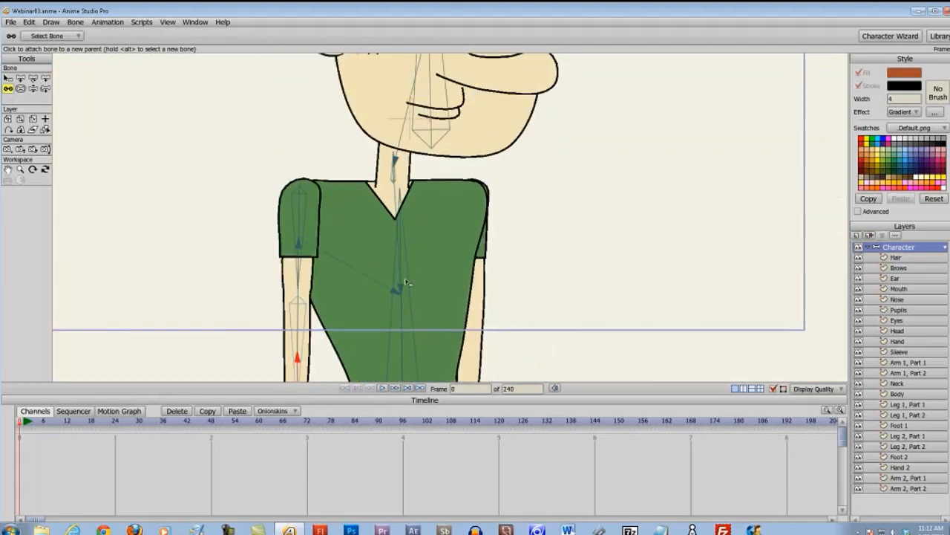
scroll(405, 194, "down", 4)
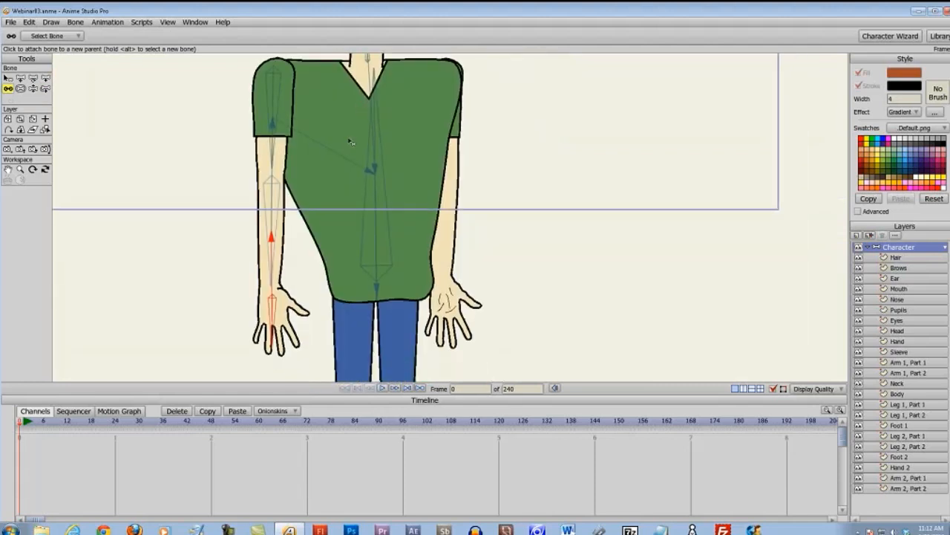
scroll(310, 149, "up", 1)
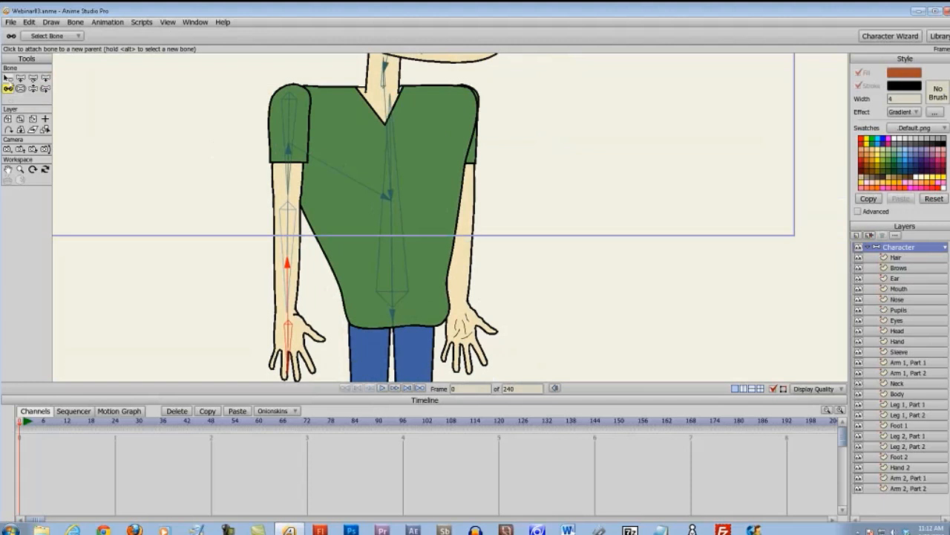
- Select the spine bone as parent, hide the Body layer and add upper-arm, forearm and hand bones down the second arm
left_click(8, 78)
left_click(392, 190)
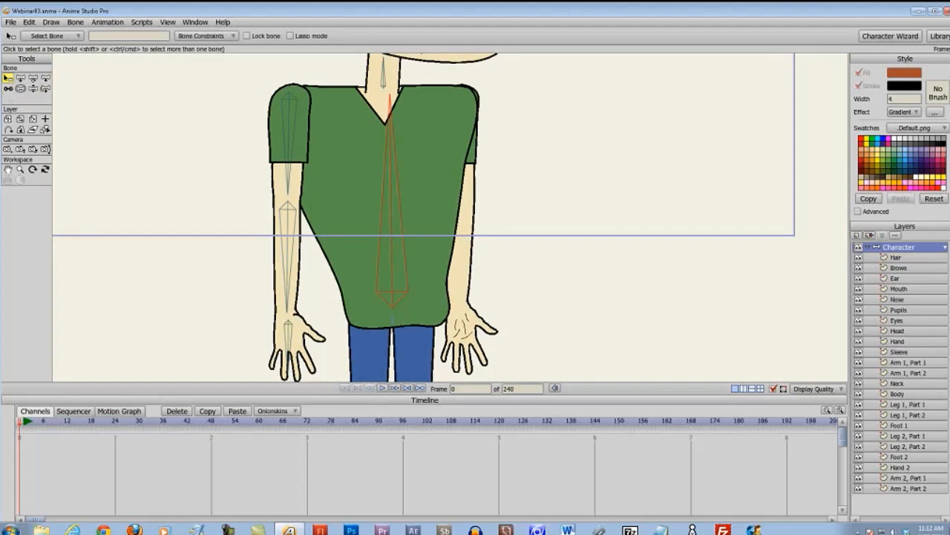
left_click(45, 79)
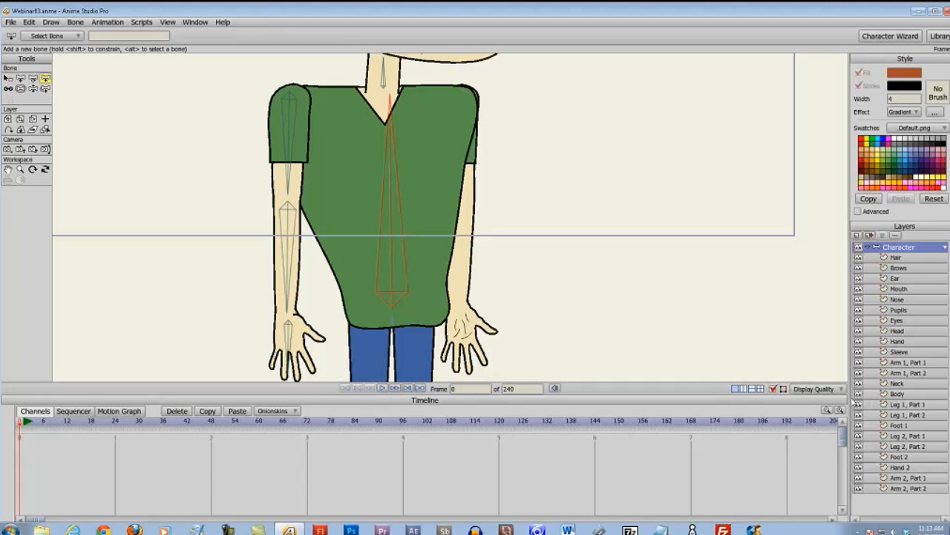
left_click(859, 394)
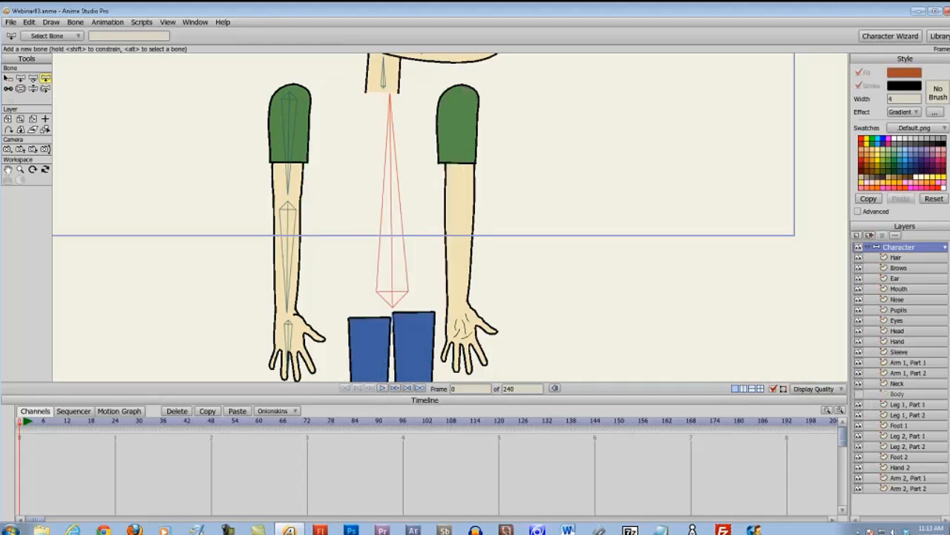
left_click_drag(459, 92, 458, 191)
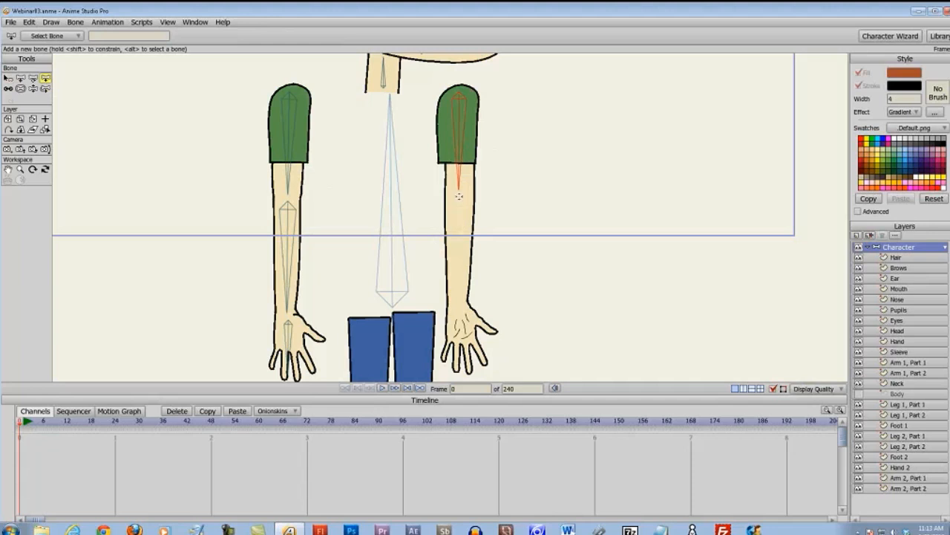
left_click_drag(459, 195, 465, 303)
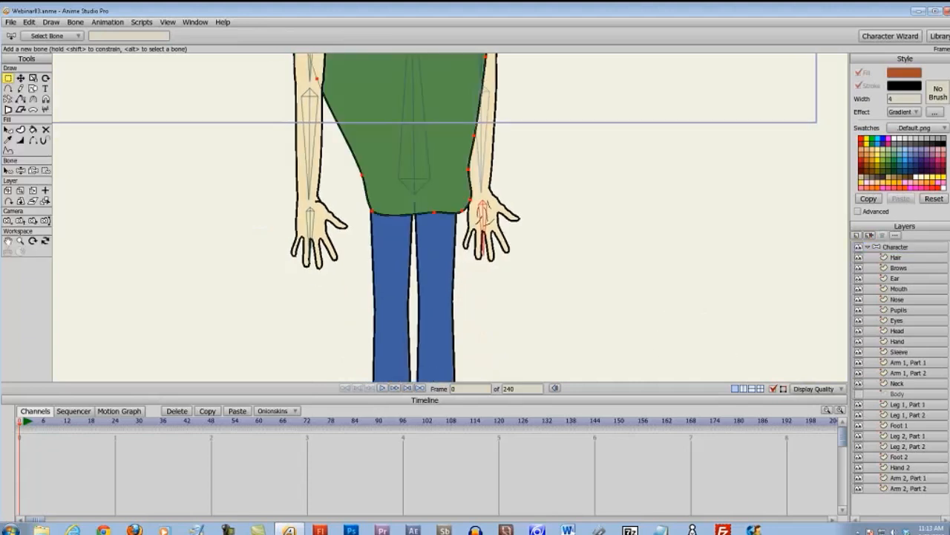
- On the Character layer, select the hip bone as parent and add thigh, shin and foot bones to the first leg
left_click_drag(597, 233, 599, 206)
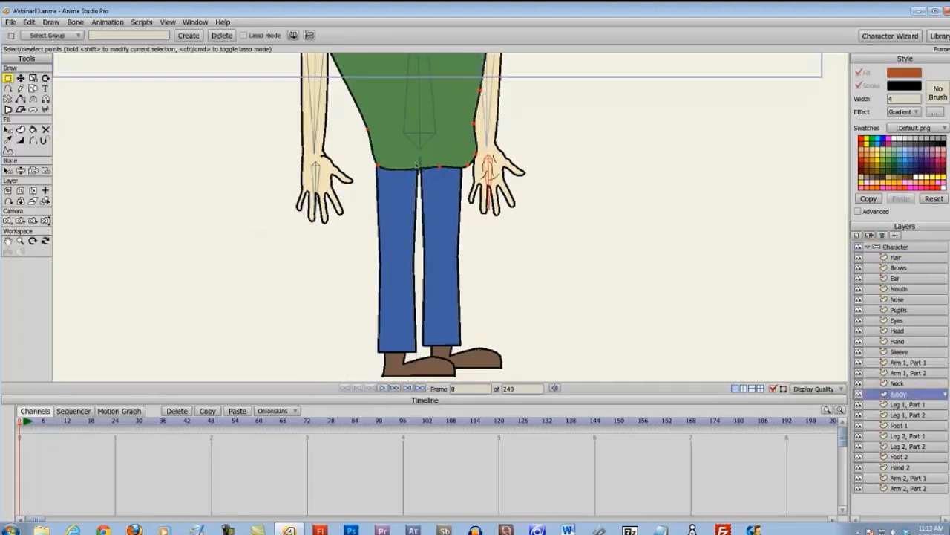
left_click_drag(417, 166, 430, 213)
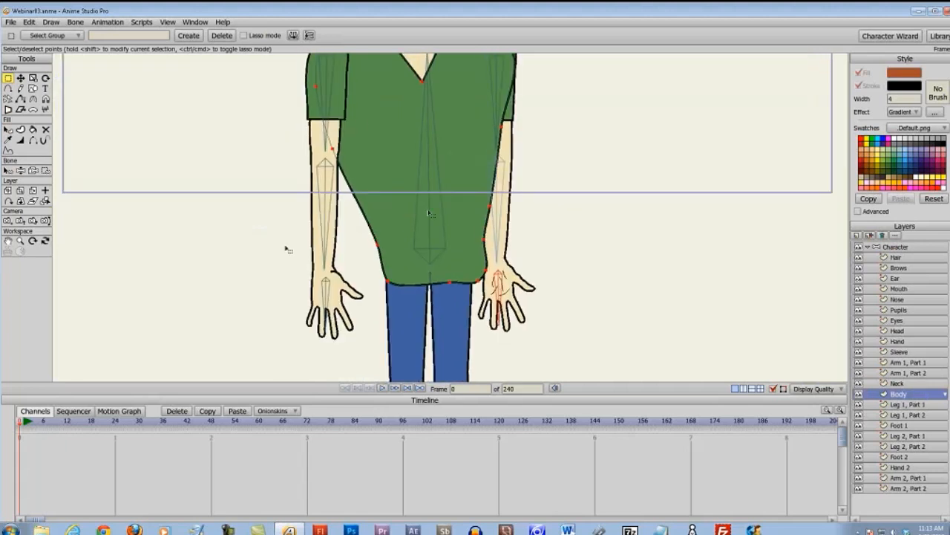
left_click_drag(288, 249, 269, 159)
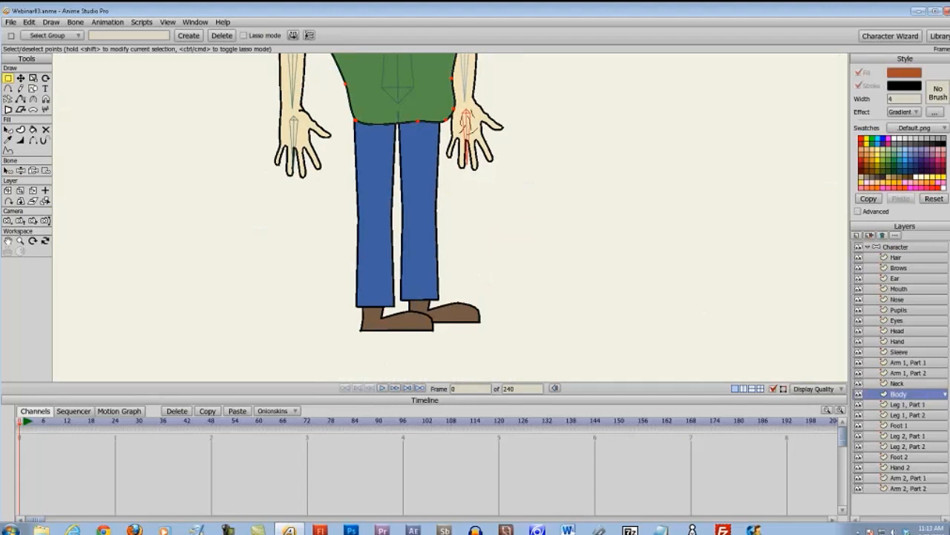
left_click(896, 247)
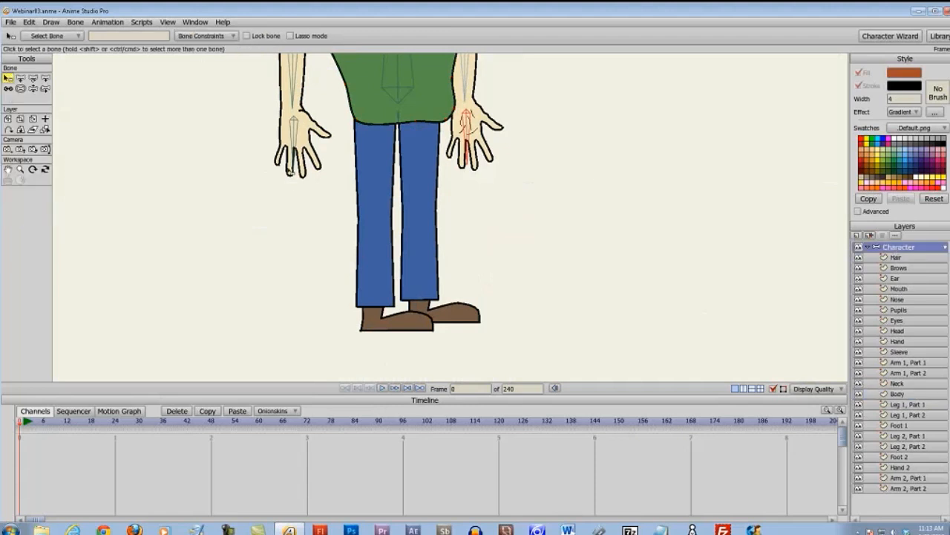
left_click_drag(291, 172, 301, 225)
left_click_drag(308, 268, 320, 205)
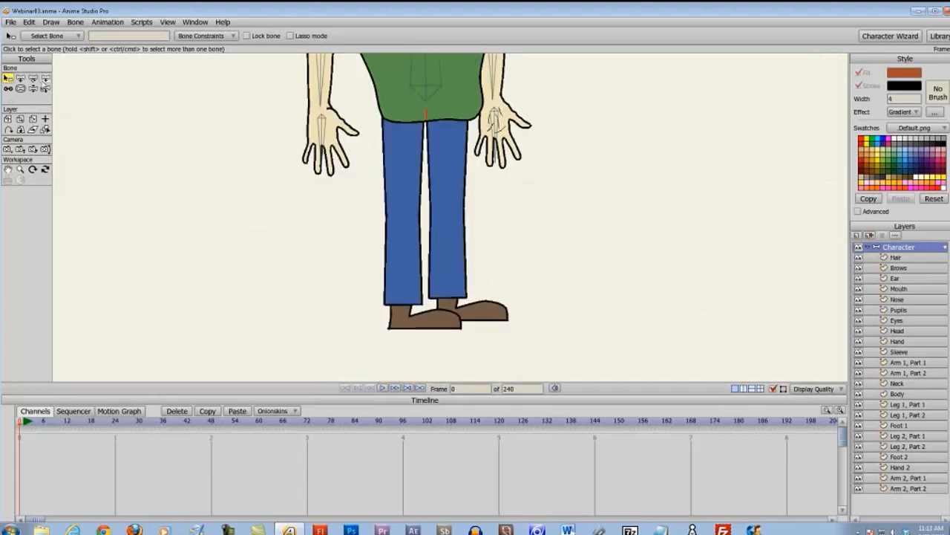
left_click(46, 78)
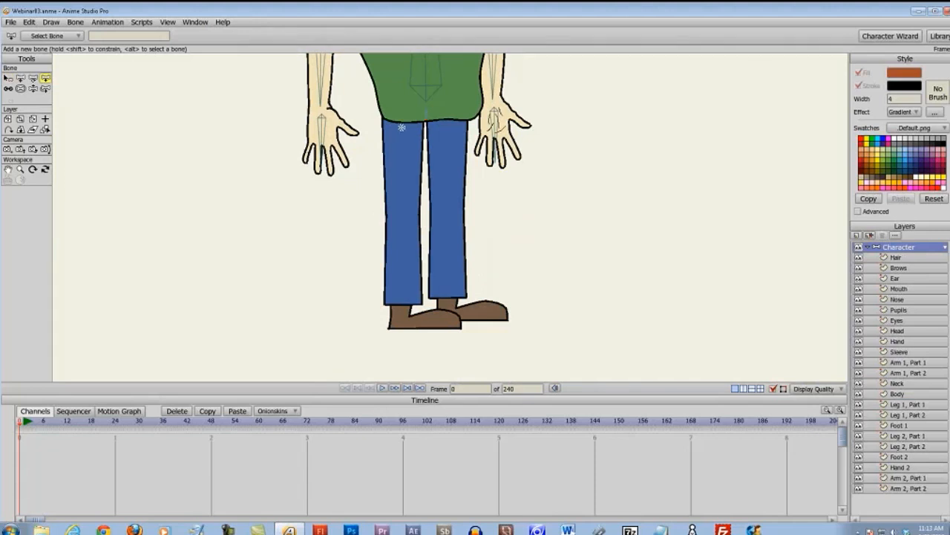
left_click_drag(401, 128, 460, 322)
left_click(398, 320)
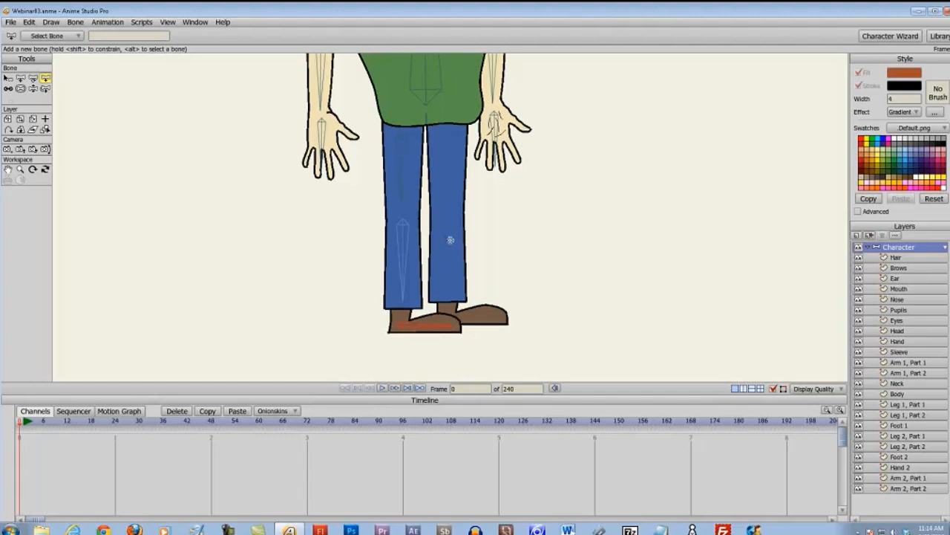
- Select the hip bone as parent again and add thigh, shin and foot bones to the second leg
scroll(450, 237, "up", 2)
key("b")
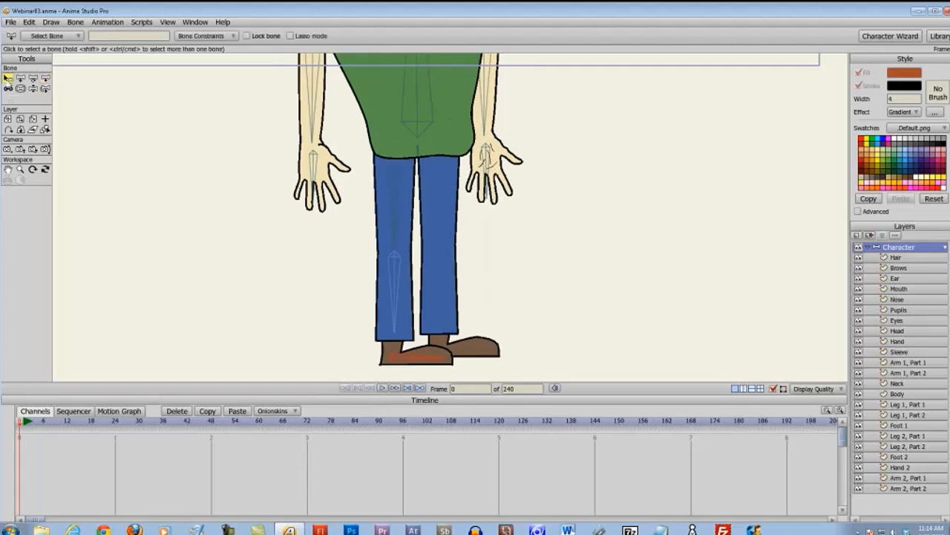
left_click(420, 154)
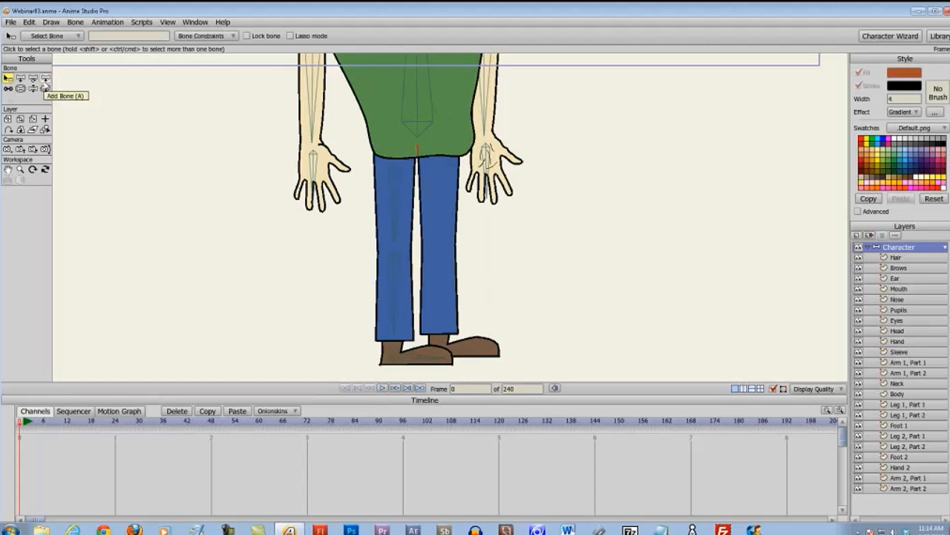
left_click(45, 80)
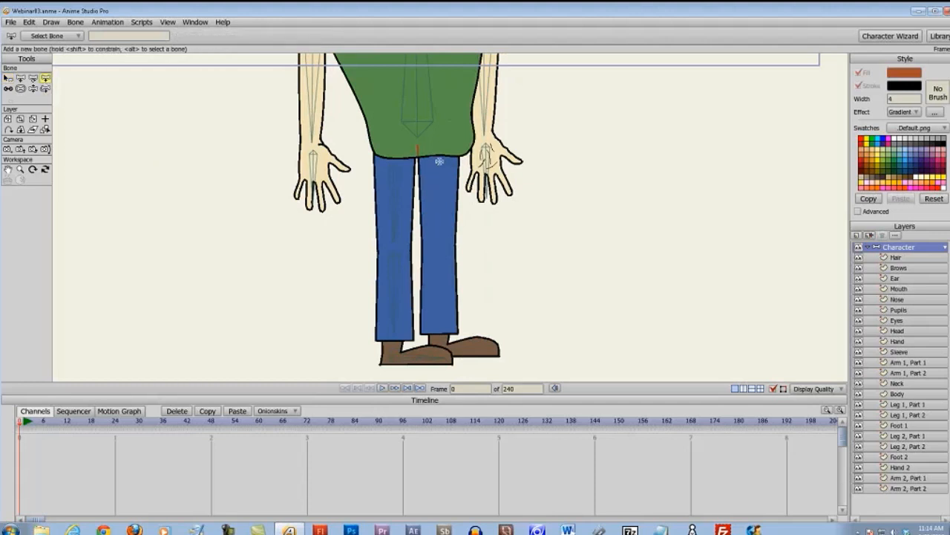
left_click_drag(440, 162, 440, 237)
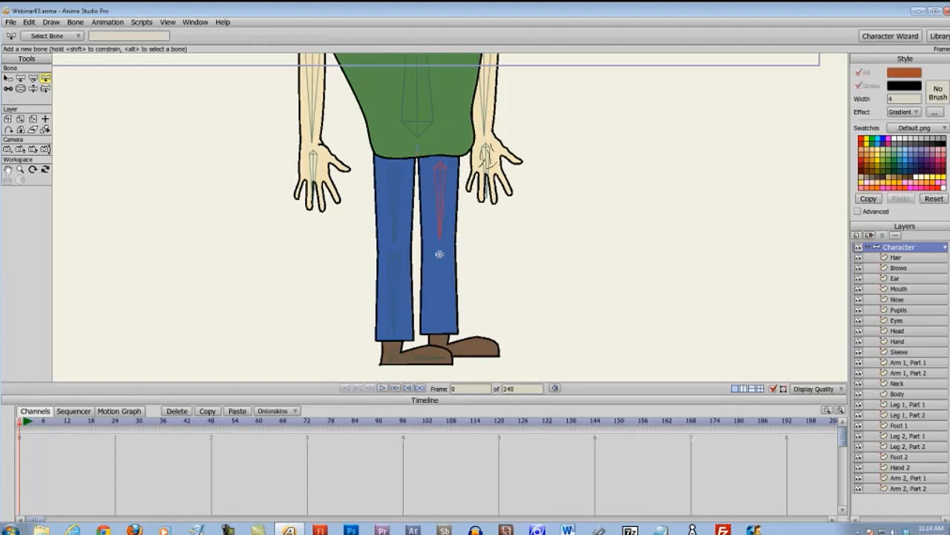
left_click_drag(439, 254, 492, 349)
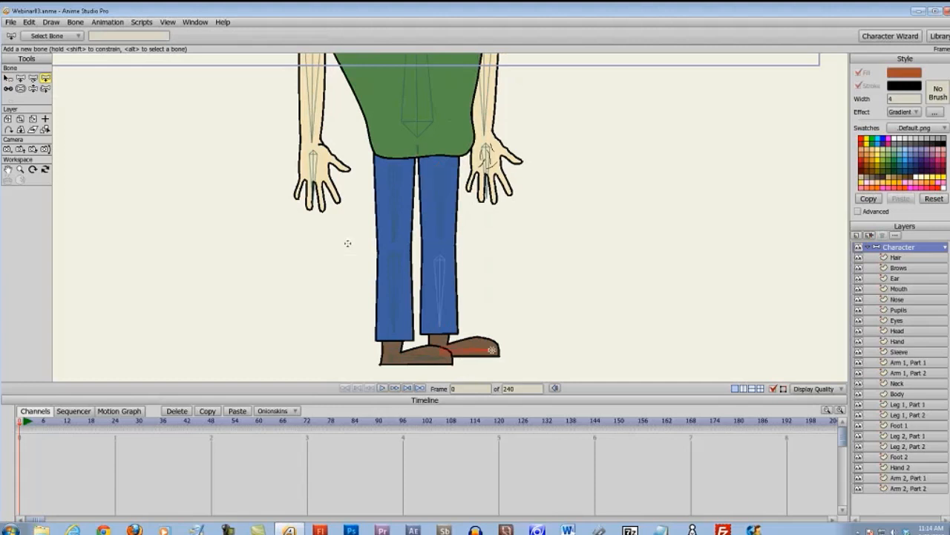
- Test the arm bones with Manipulate Bones by pulling both hands to bend the arms
scroll(347, 243, "down", 2)
scroll(332, 246, "up", 5)
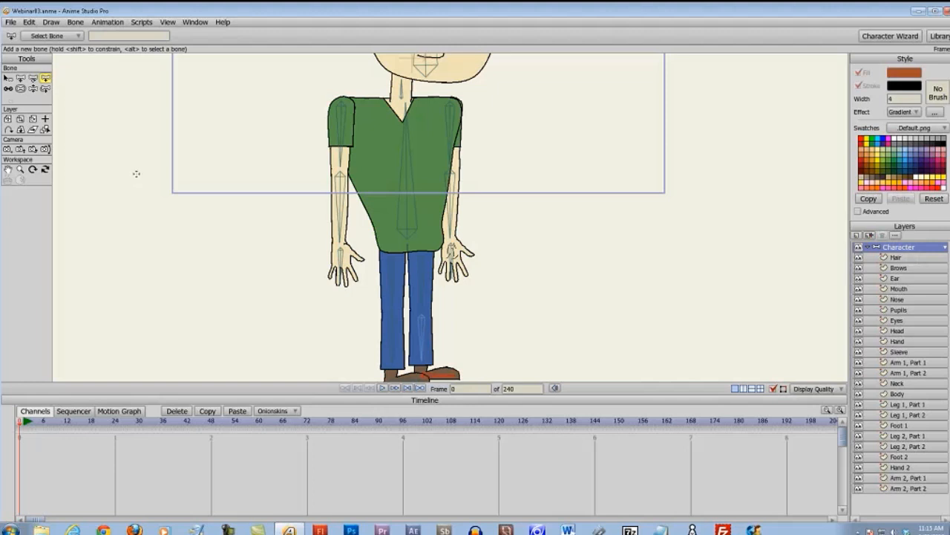
left_click(34, 89)
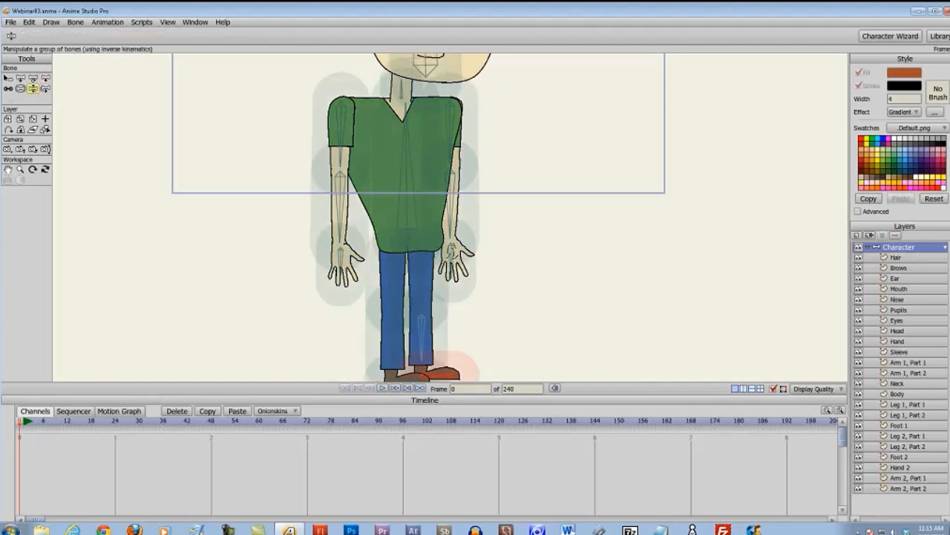
left_click_drag(218, 182, 186, 185)
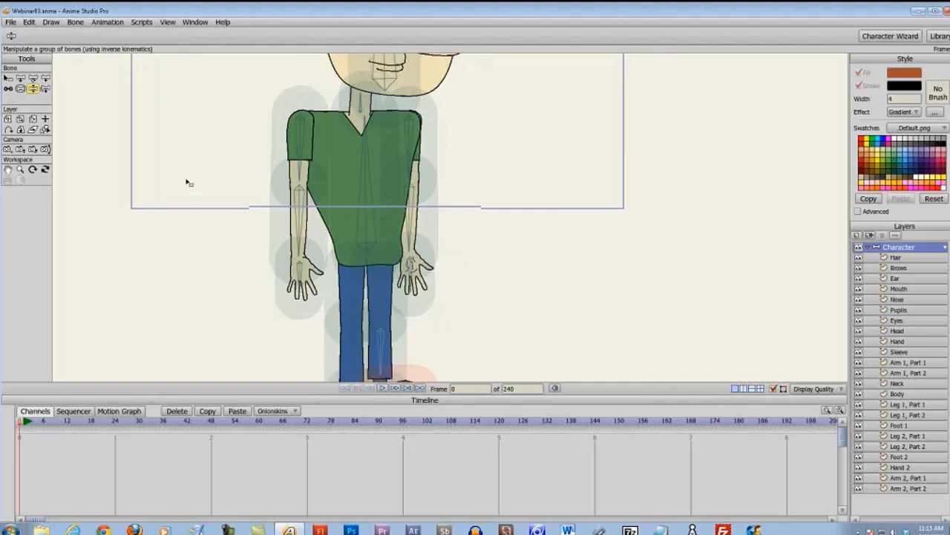
left_click_drag(298, 280, 310, 319)
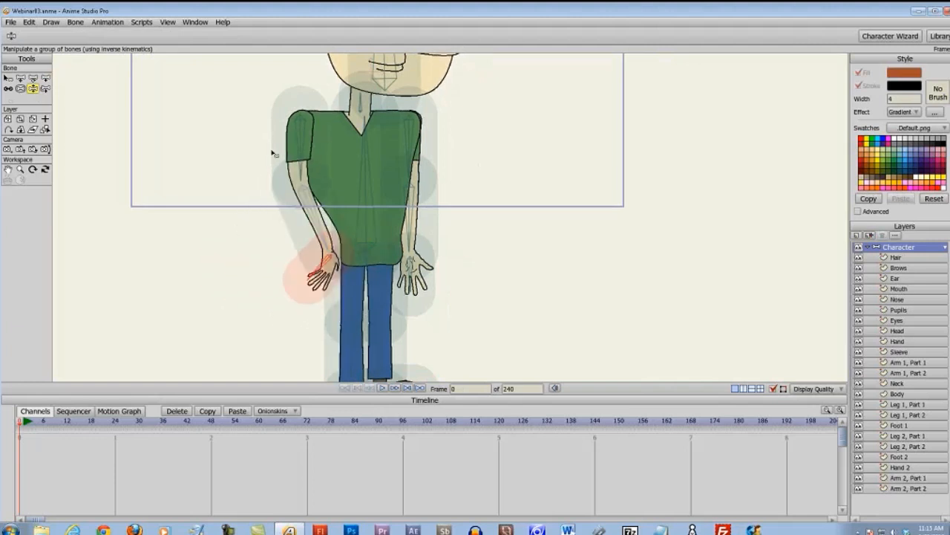
left_click_drag(416, 276, 492, 208)
- Test the head and leg bones by bending them, and reset the pose by going to frame 1 and back to frame 0
scroll(446, 186, "up", 3)
left_click_drag(360, 119, 379, 128)
scroll(424, 131, "down", 5)
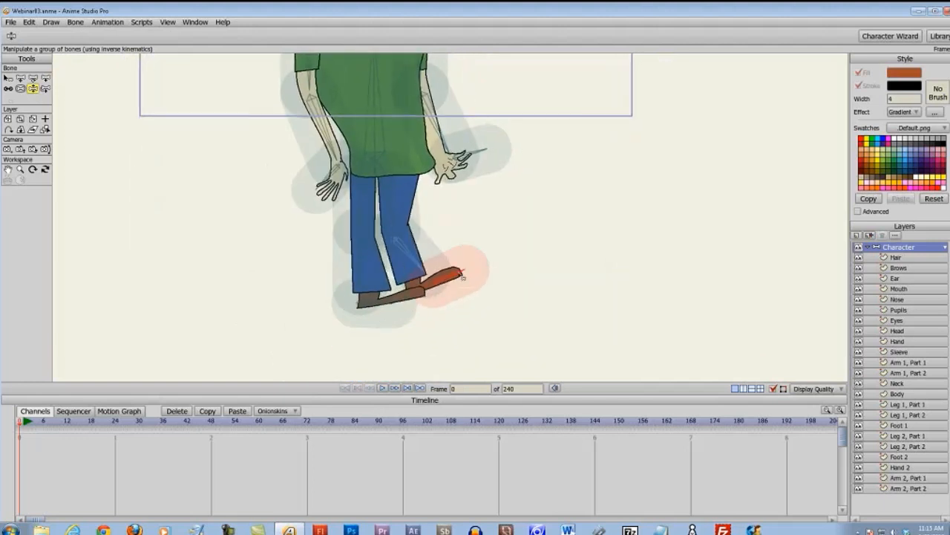
scroll(150, 248, "up", 5)
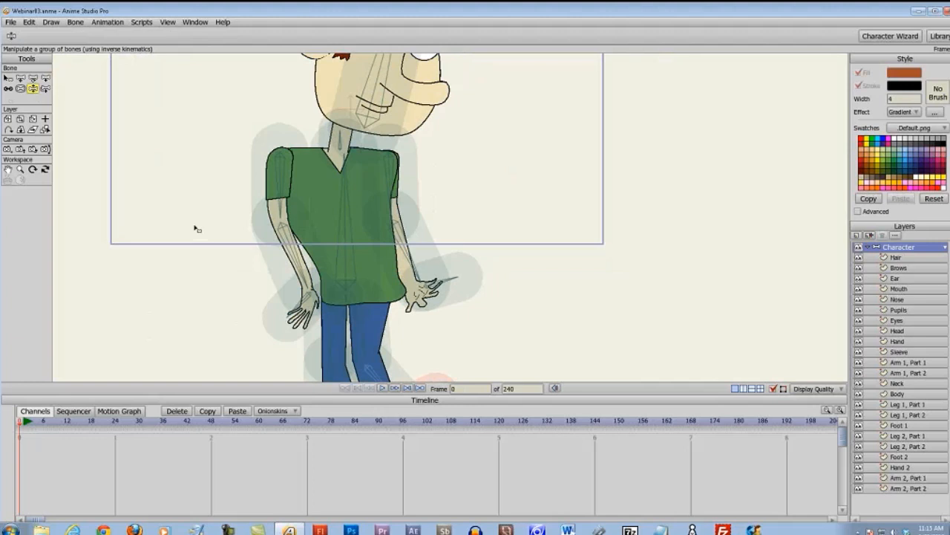
key("ctrl+Right")
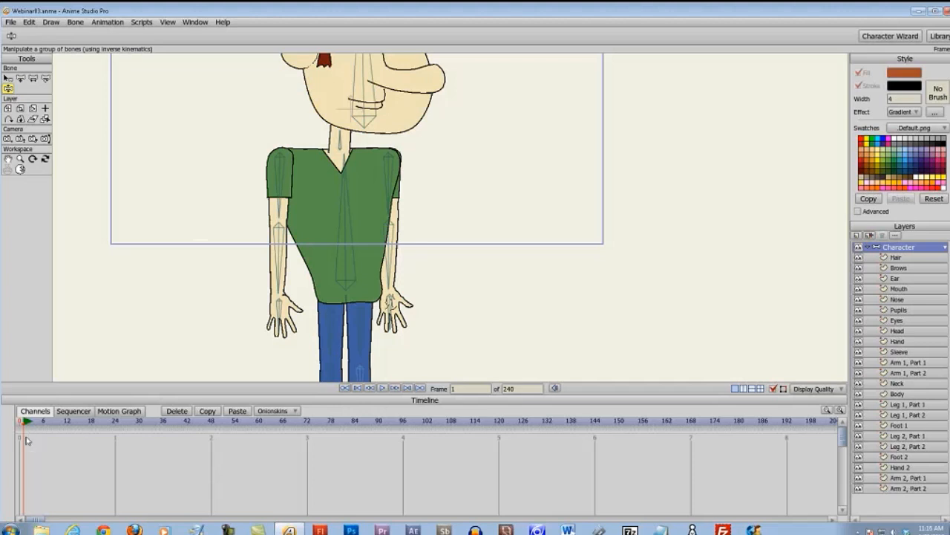
key("ctrl+Left")
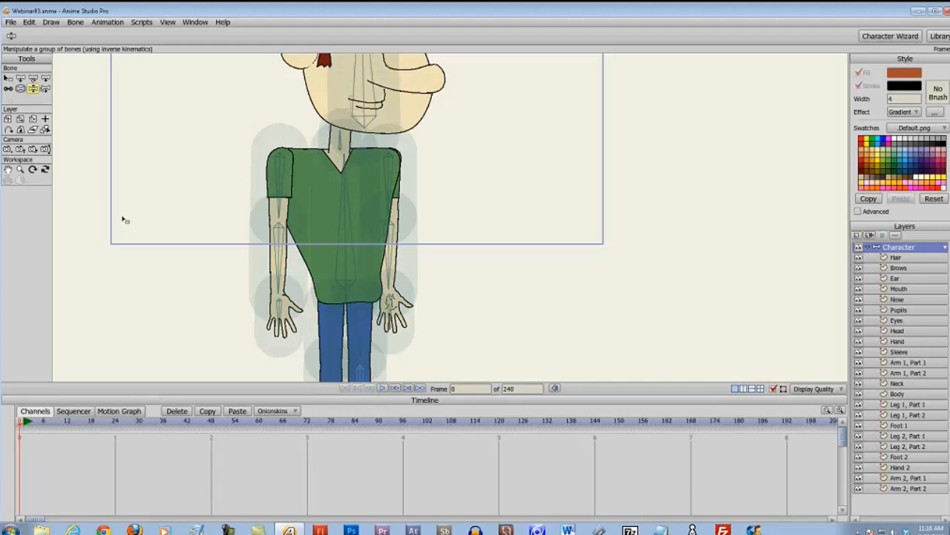
- Use the Bone Strength tool to set the strength of the first arm's upper arm and forearm bones to 0
scroll(149, 223, "down", 2)
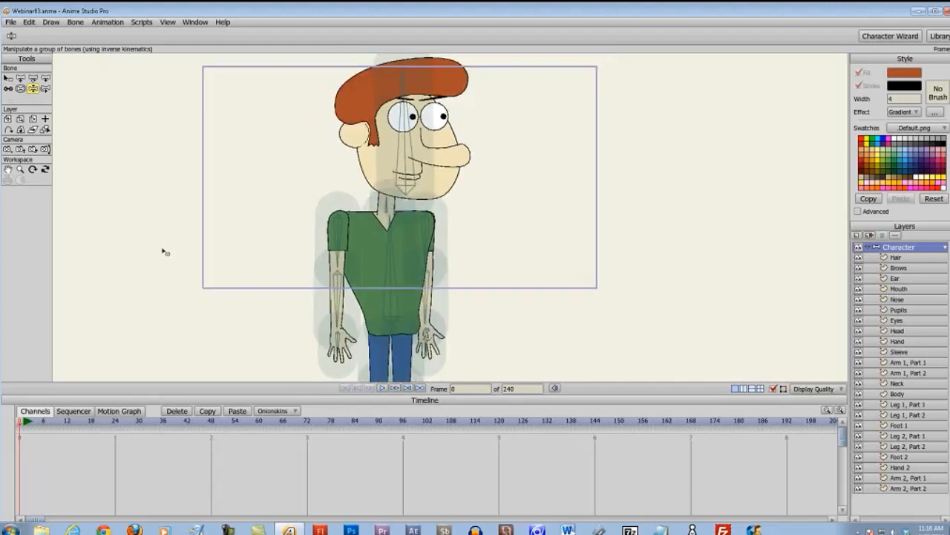
scroll(161, 251, "down", 1)
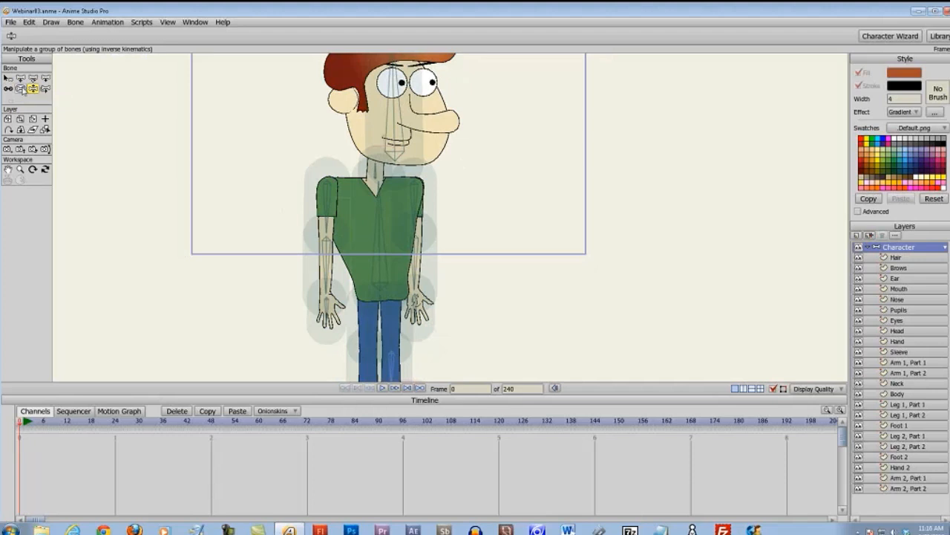
left_click(21, 88)
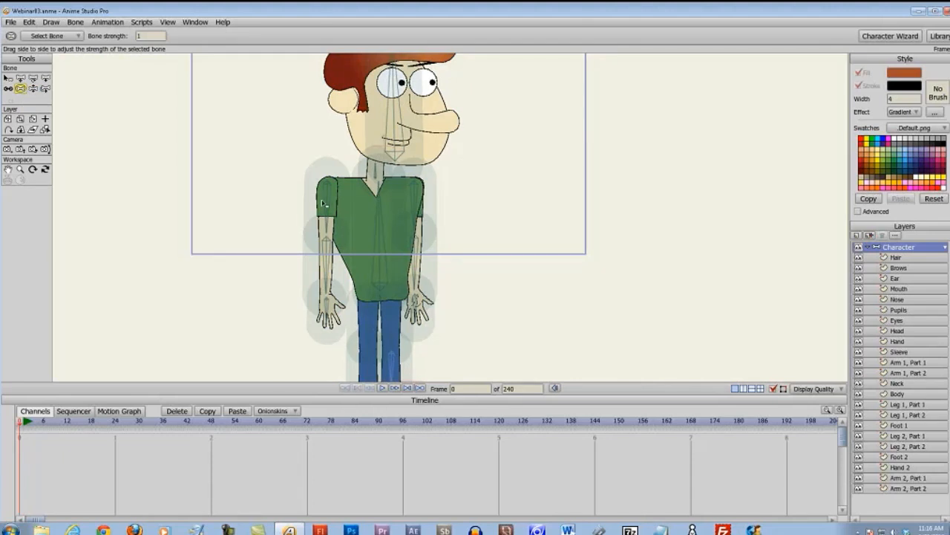
scroll(322, 202, "up", 5)
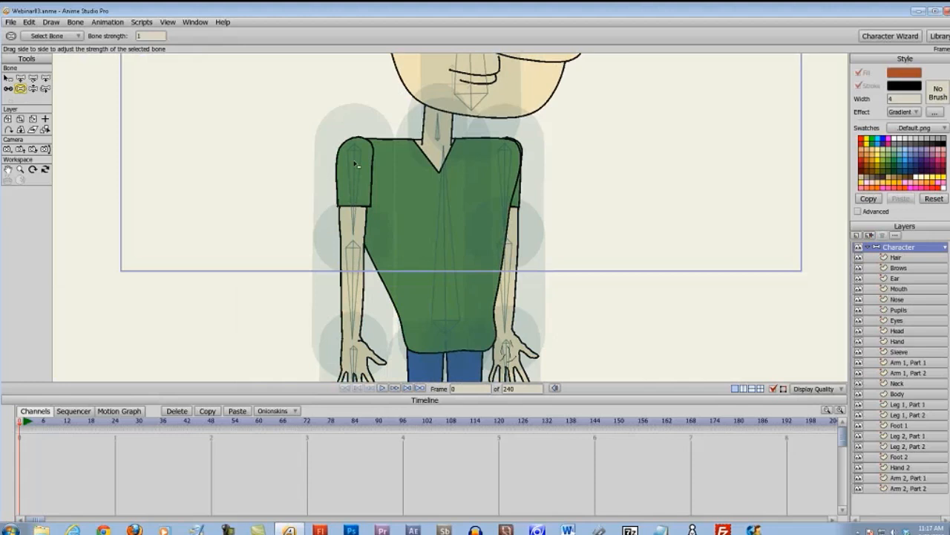
left_click(355, 165)
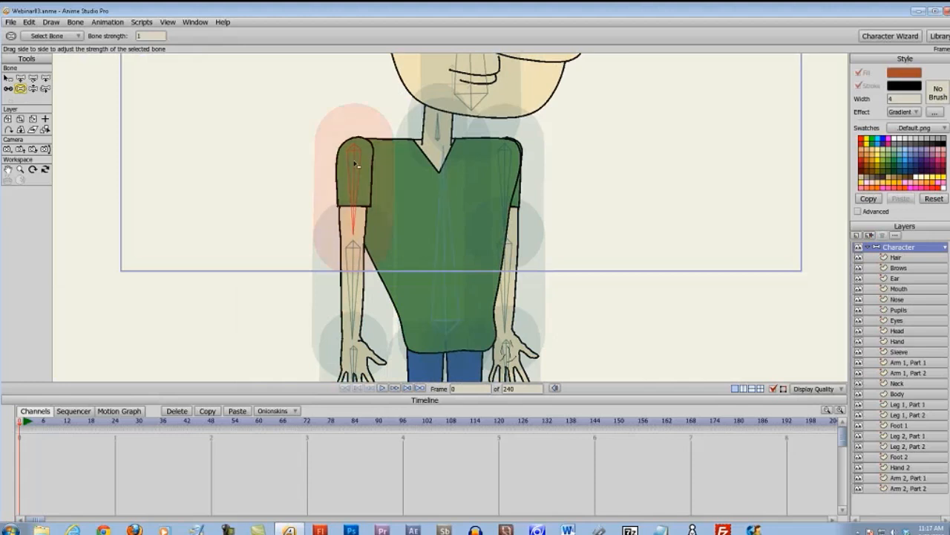
left_click_drag(356, 165, 275, 172)
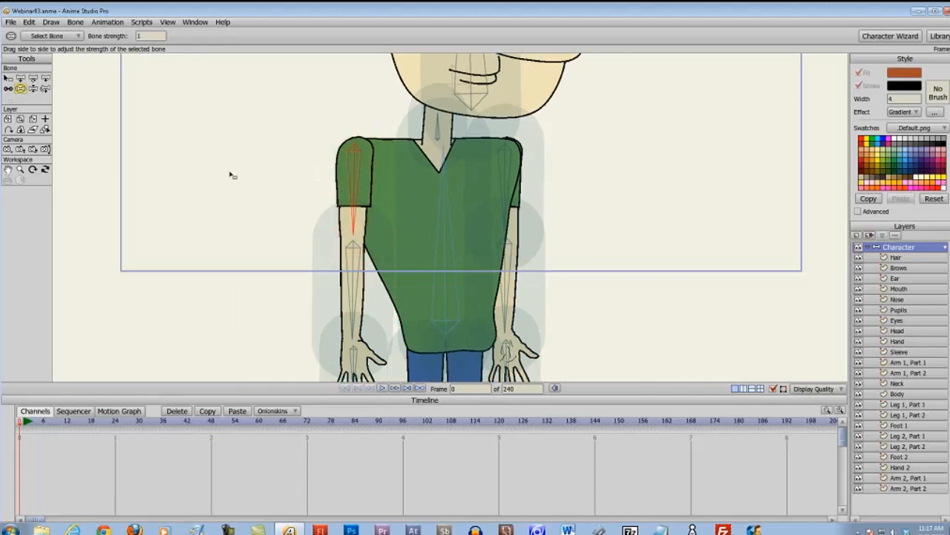
left_click(354, 262)
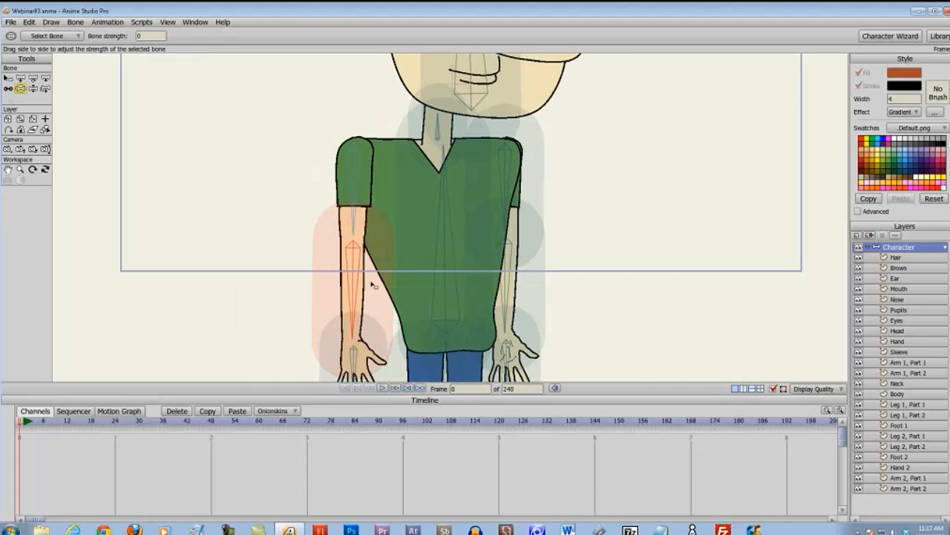
left_click(141, 35)
left_click(147, 38)
key("Return")
- Reduce the bone strength to 0 on the first hand, spine, neck, head, second arm and both legs
scroll(245, 178, "down", 5)
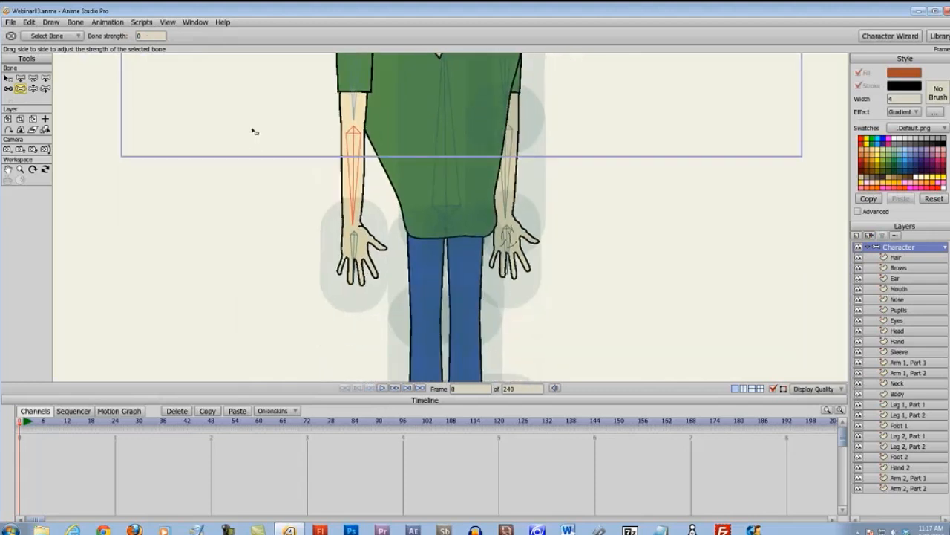
left_click(345, 282)
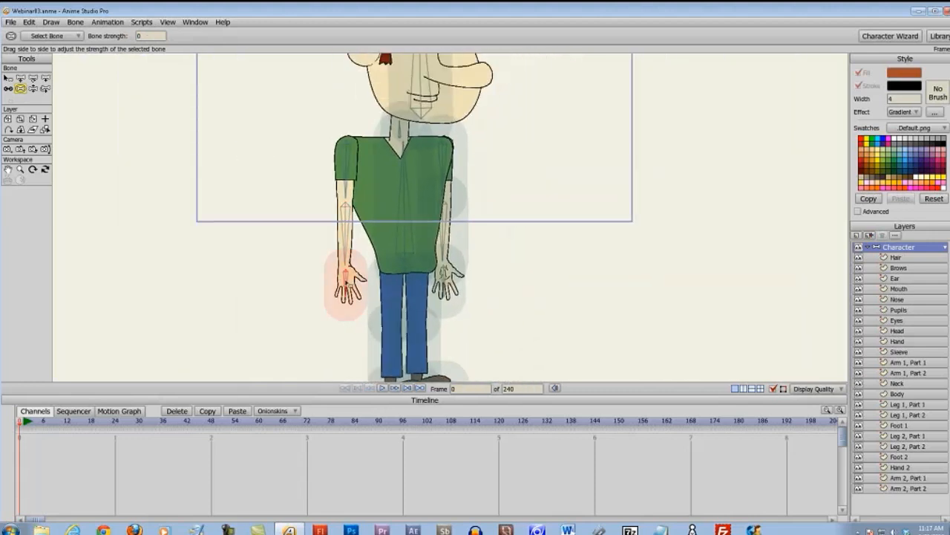
left_click(408, 232)
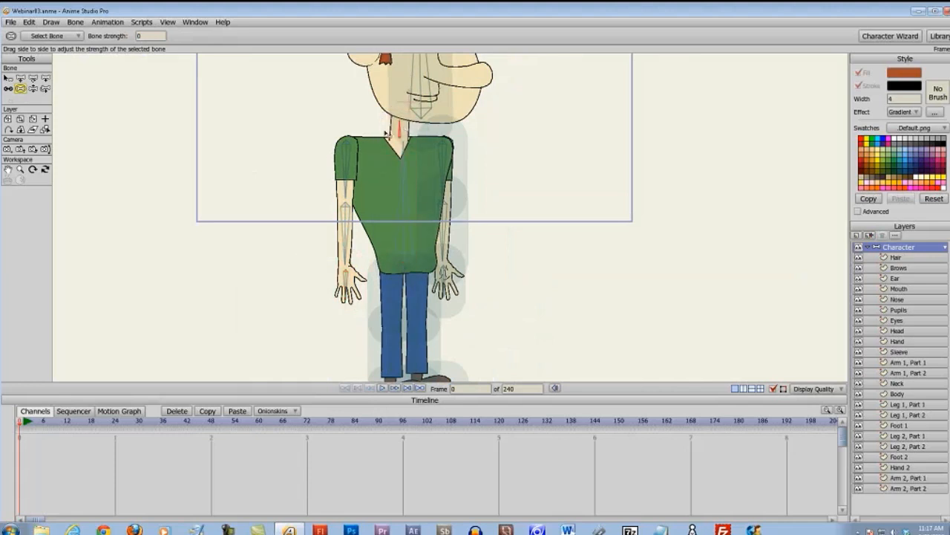
left_click_drag(457, 206, 458, 298)
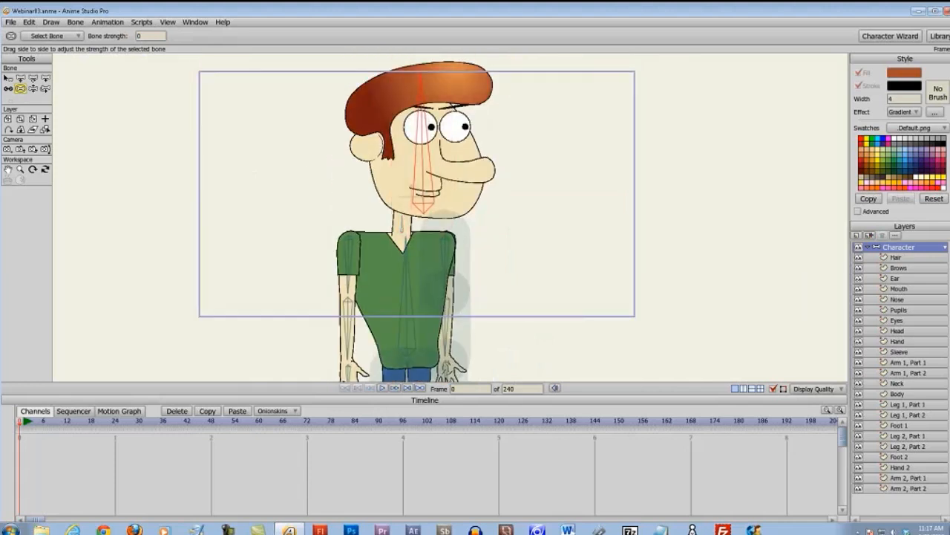
left_click_drag(334, 256, 322, 170)
left_click_drag(438, 293, 479, 184)
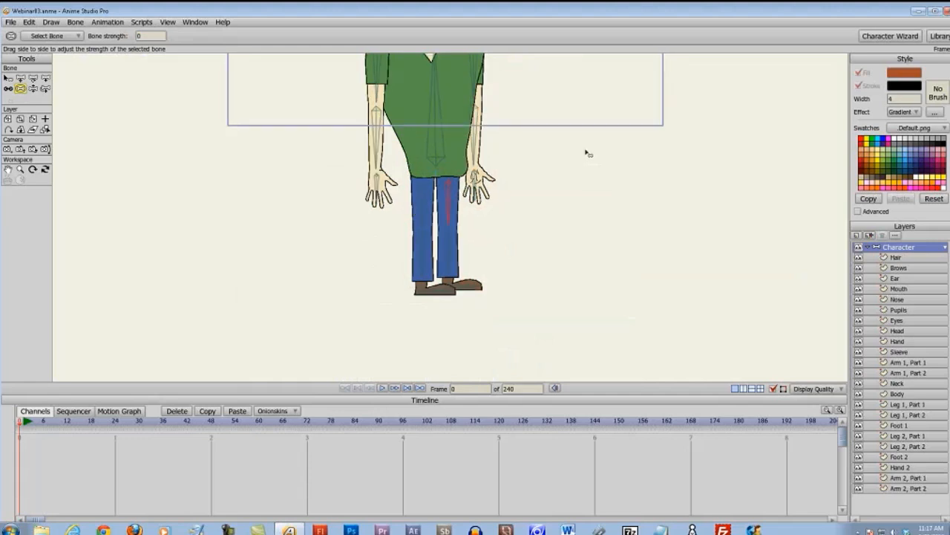
- Bind the Hair layer to the head bone with the Bind Layer tool
left_click_drag(587, 151, 540, 232)
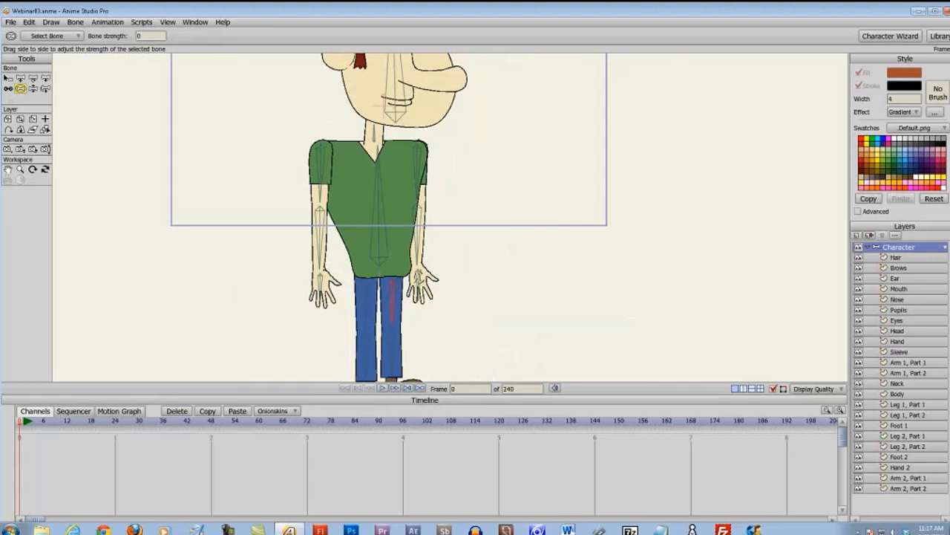
left_click_drag(507, 201, 532, 279)
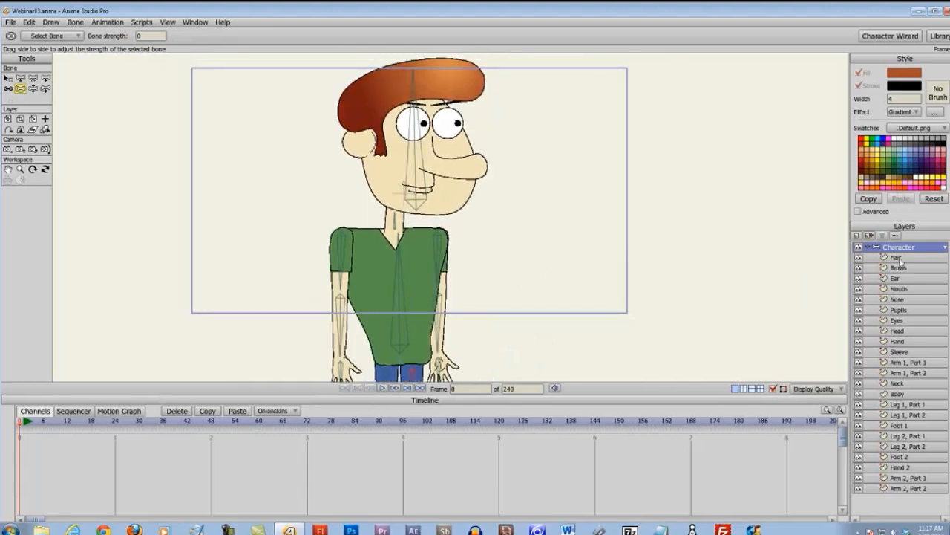
left_click(898, 258)
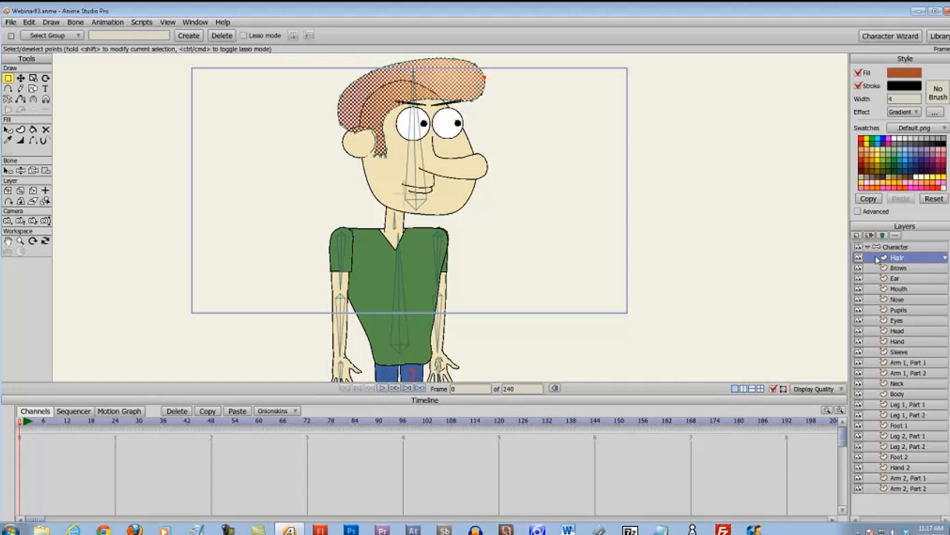
scroll(573, 232, "up", 5)
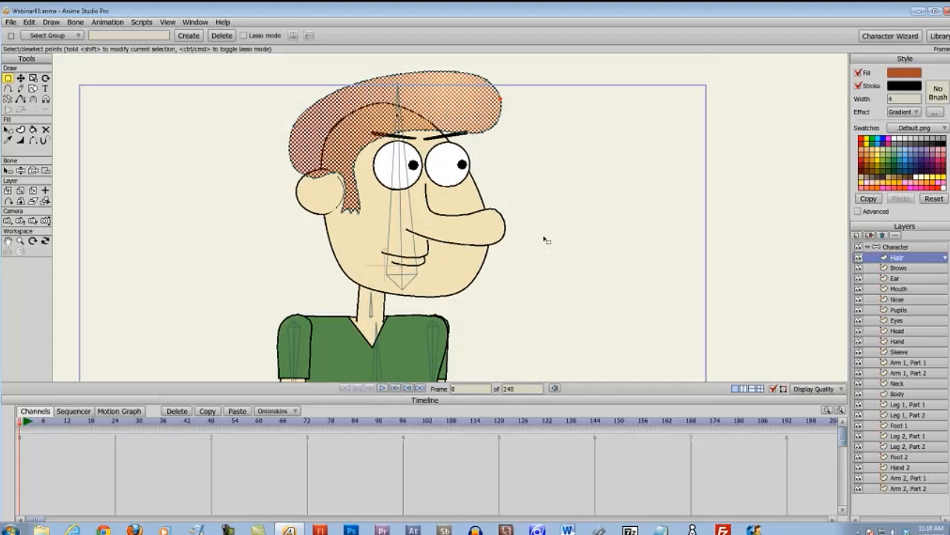
left_click(33, 172)
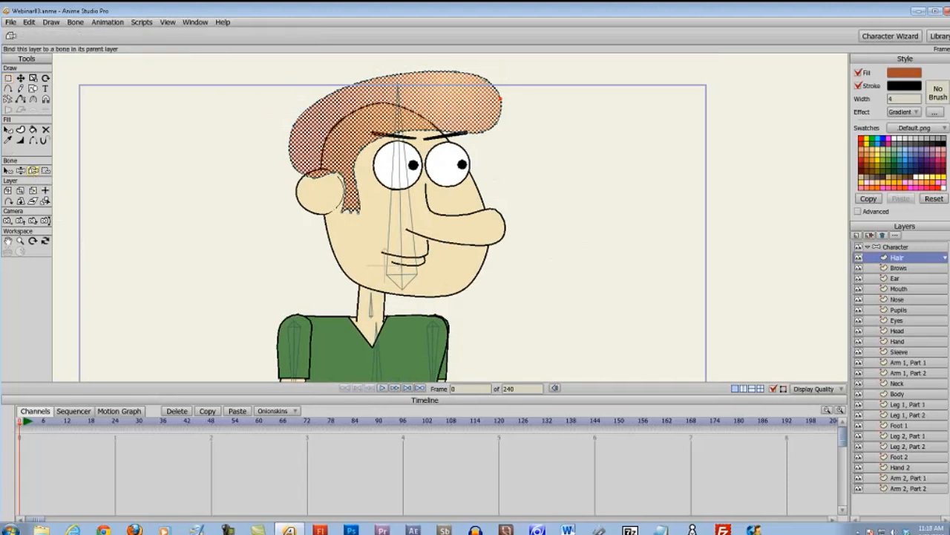
left_click(405, 221)
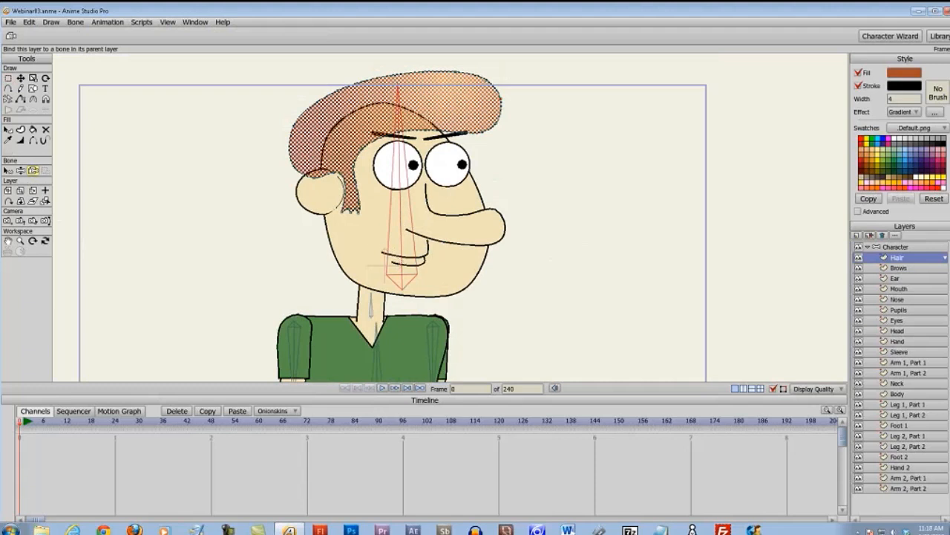
- Bind the Brows and Ear layers to the head bone
left_click(899, 268)
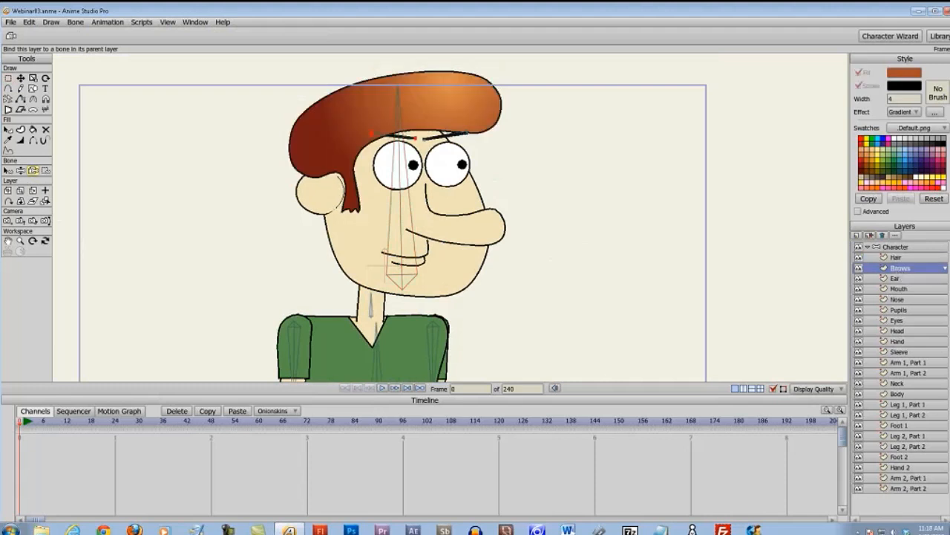
left_click(402, 224)
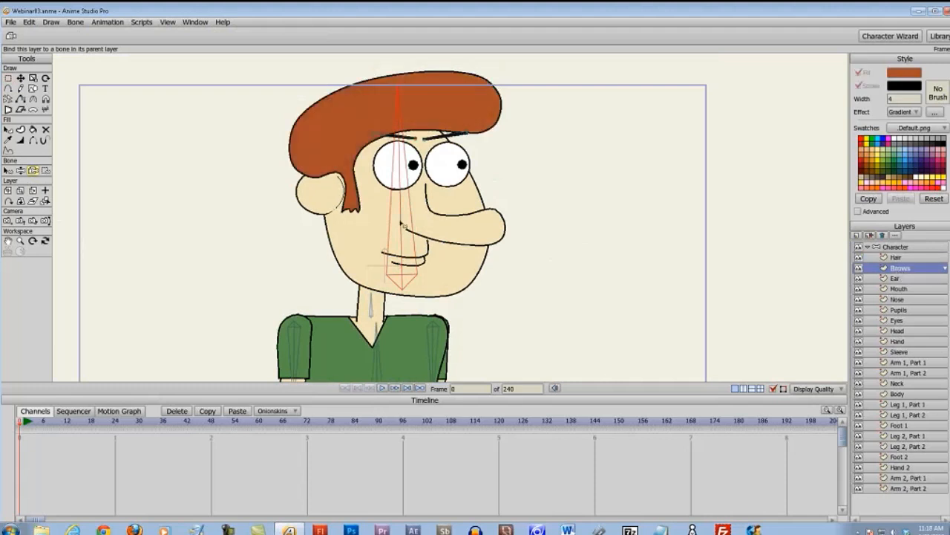
left_click(915, 279)
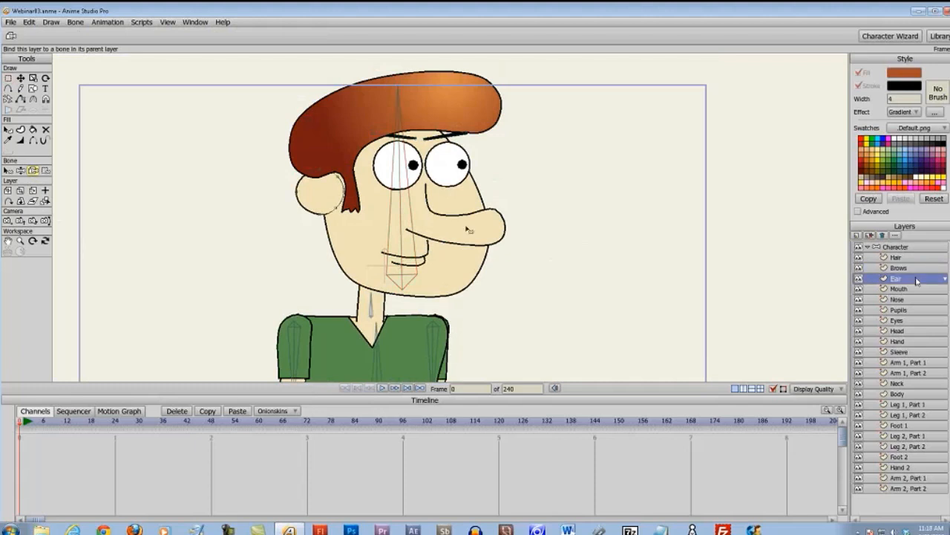
left_click(405, 209)
- Bind the Mouth, Nose, Pupils, Eyes and Head layers to the head bone, one layer at a time
left_click(899, 289)
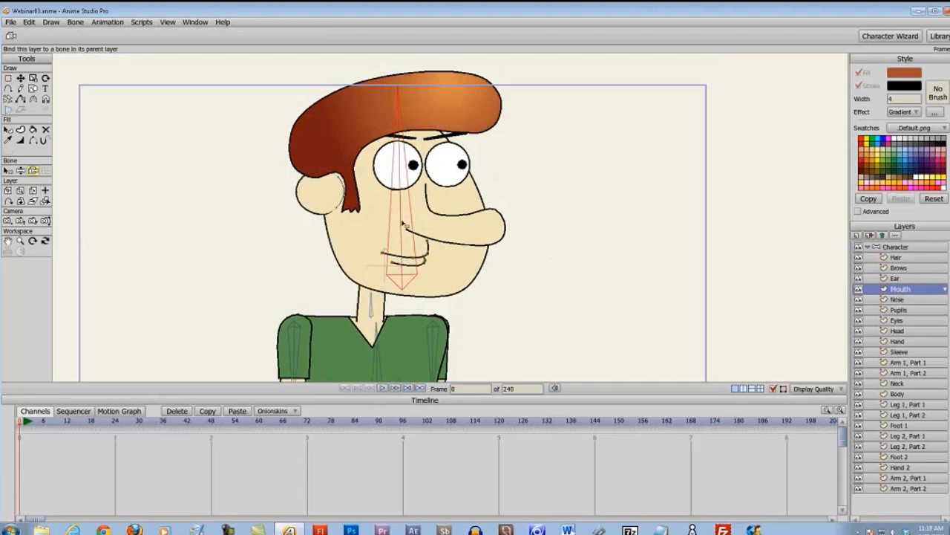
left_click(910, 299)
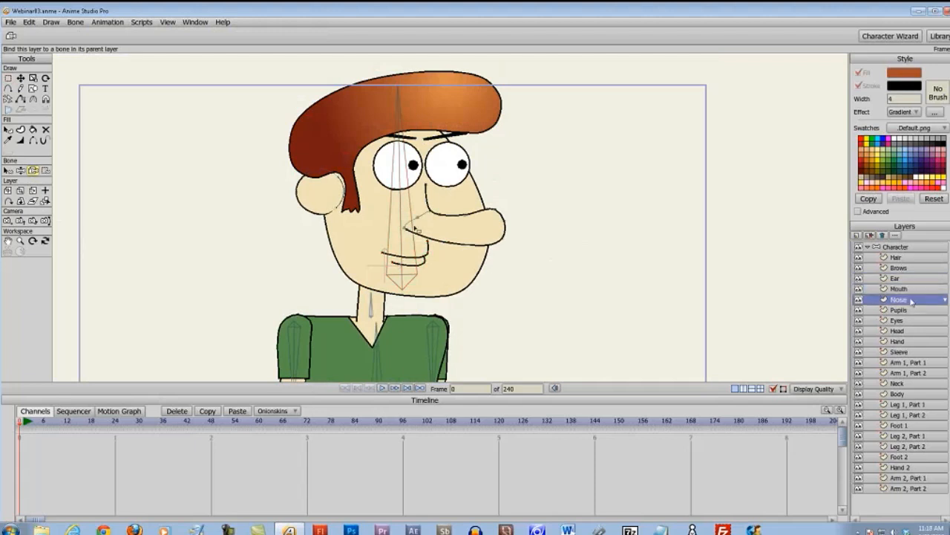
left_click(921, 309)
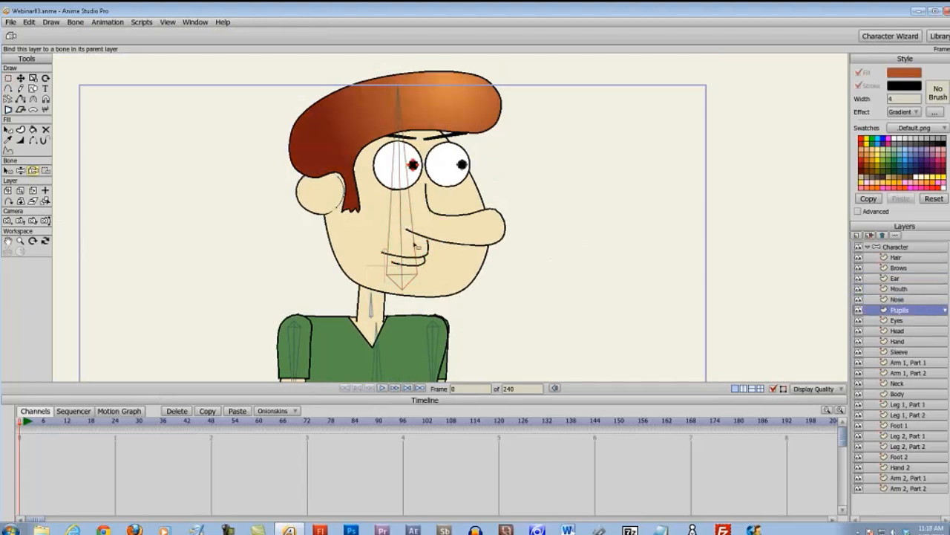
left_click(900, 321)
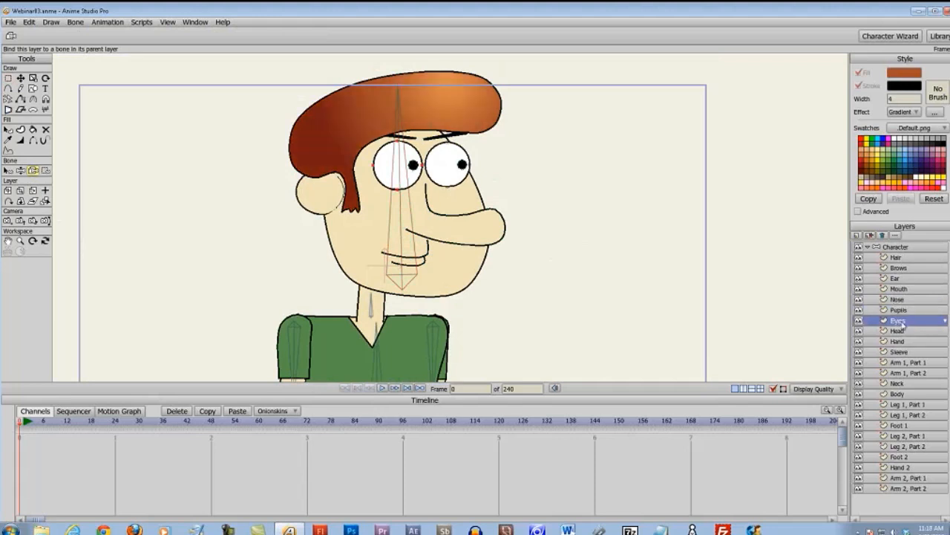
left_click(405, 248, "ctrl+alt")
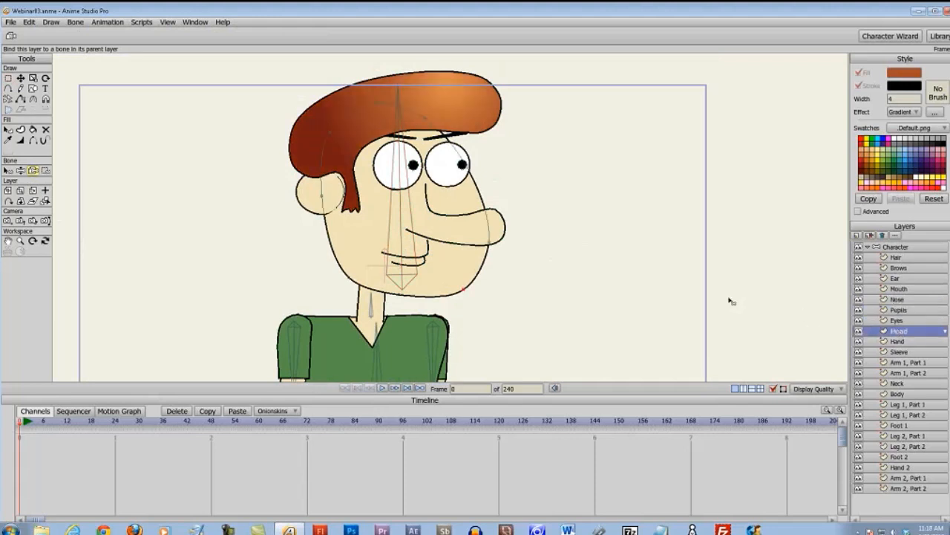
left_click(404, 253)
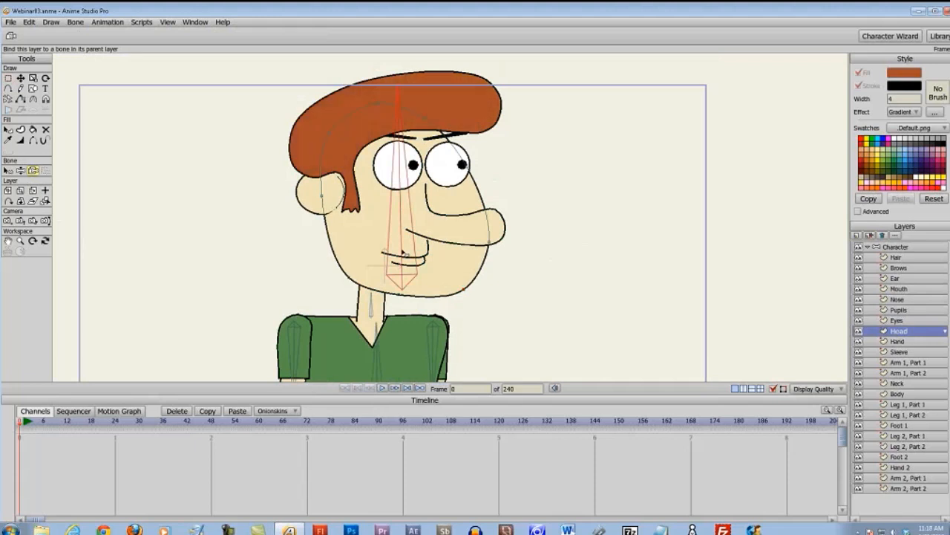
- Bind the Hand layer to the hand bone of the first arm
left_click_drag(509, 318, 519, 271)
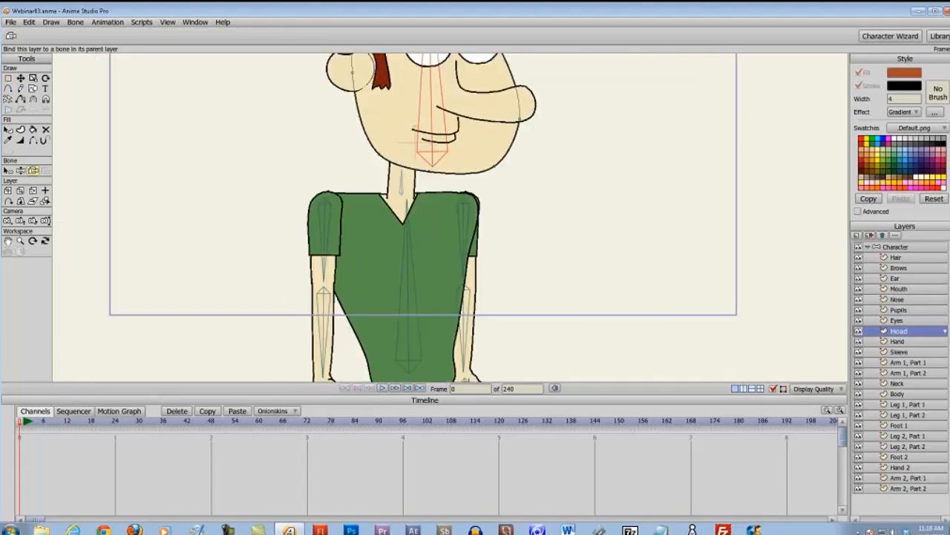
left_click(898, 342)
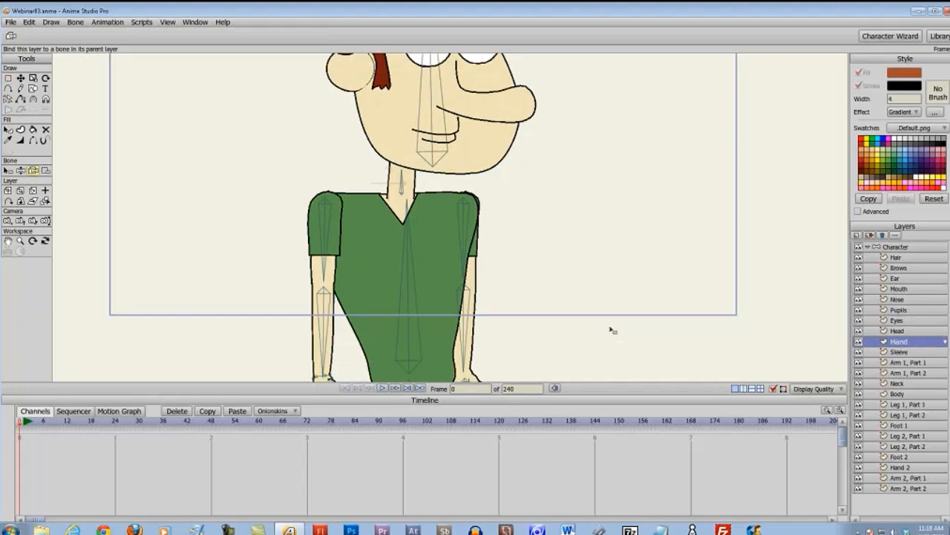
left_click_drag(611, 329, 615, 197)
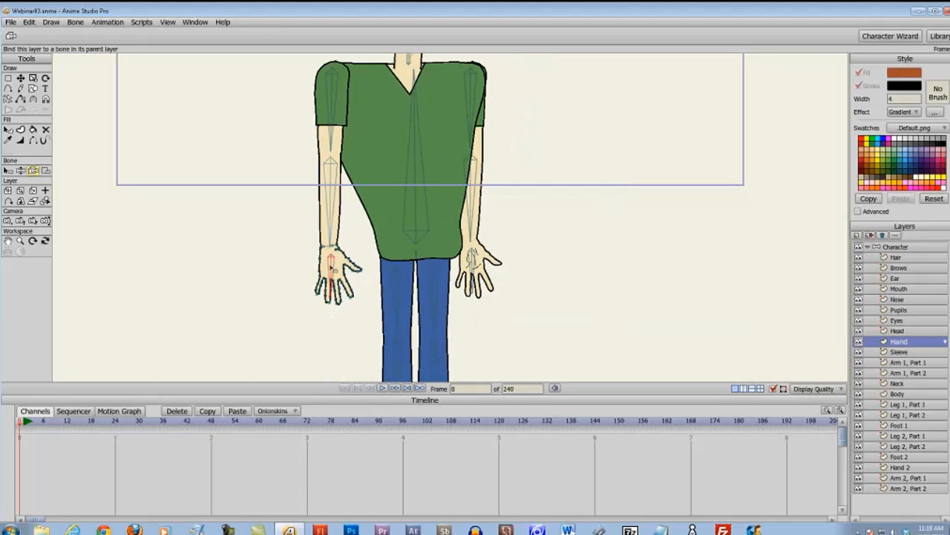
left_click(332, 268)
- Bind the Sleeve and Arm 1, Part 1 layers to the first arm's upper arm bone
left_click(900, 351)
left_click_drag(338, 92, 373, 135)
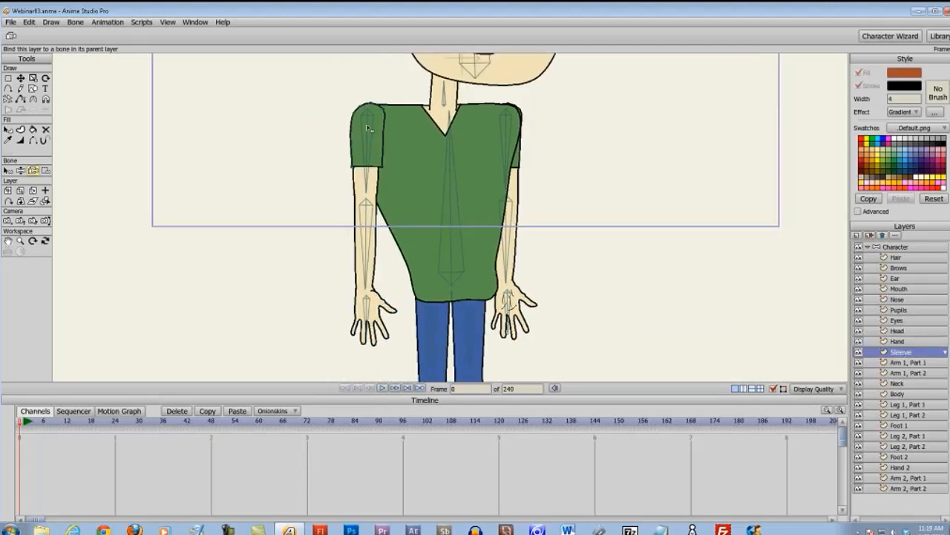
left_click(368, 134)
left_click(367, 194, "ctrl+alt")
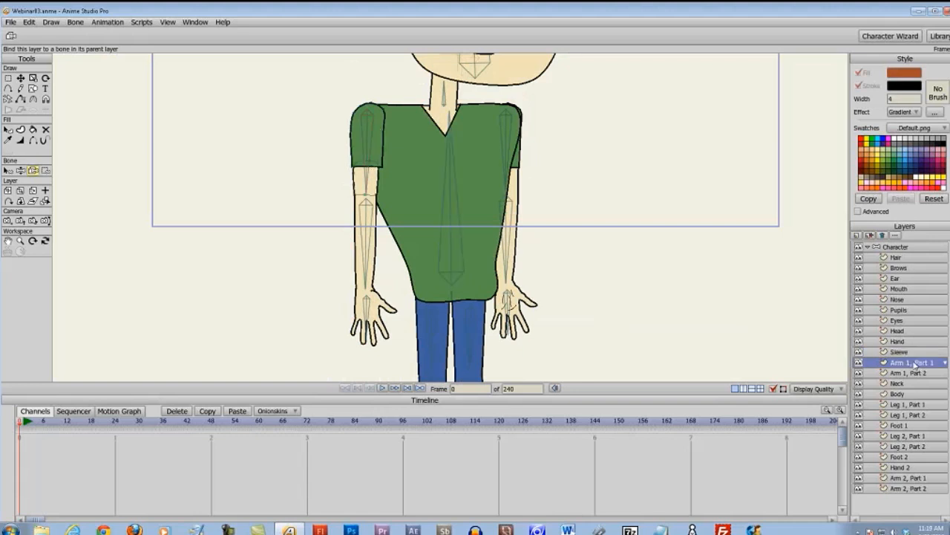
left_click(368, 134)
- Bind the Arm 1, Part 2 layer to the first arm's forearm bone and the Neck layer to the neck bone
left_click(912, 372)
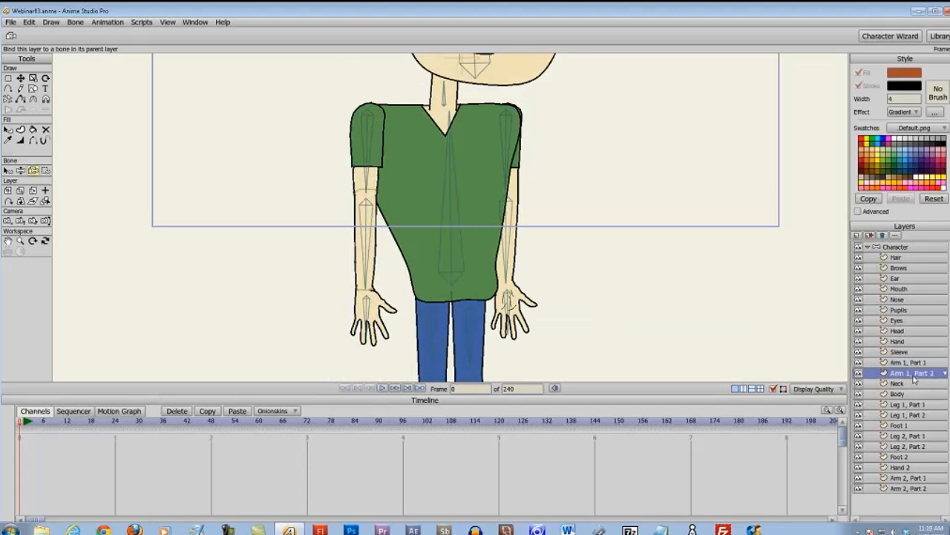
left_click(366, 224)
left_click(899, 384)
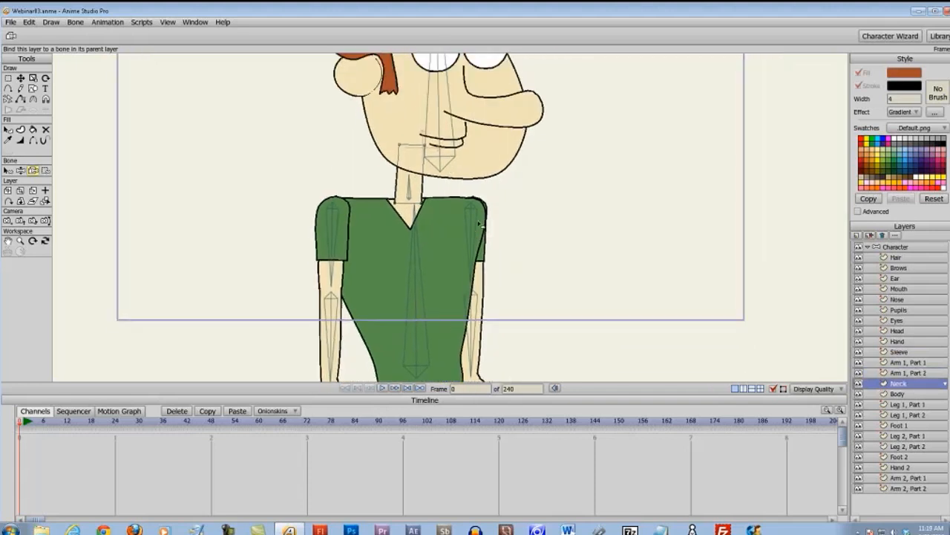
left_click(407, 197)
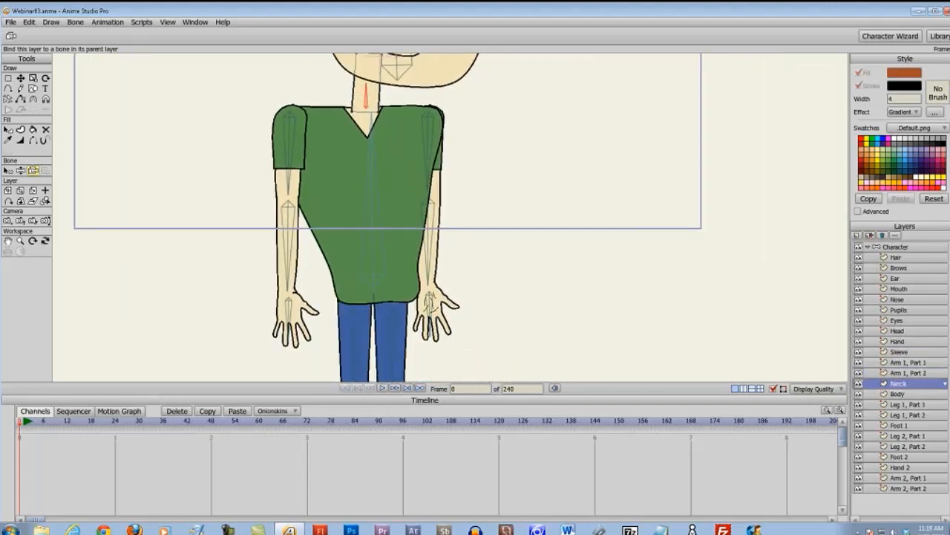
- Bind the Body layer to the torso bone
left_click(897, 393)
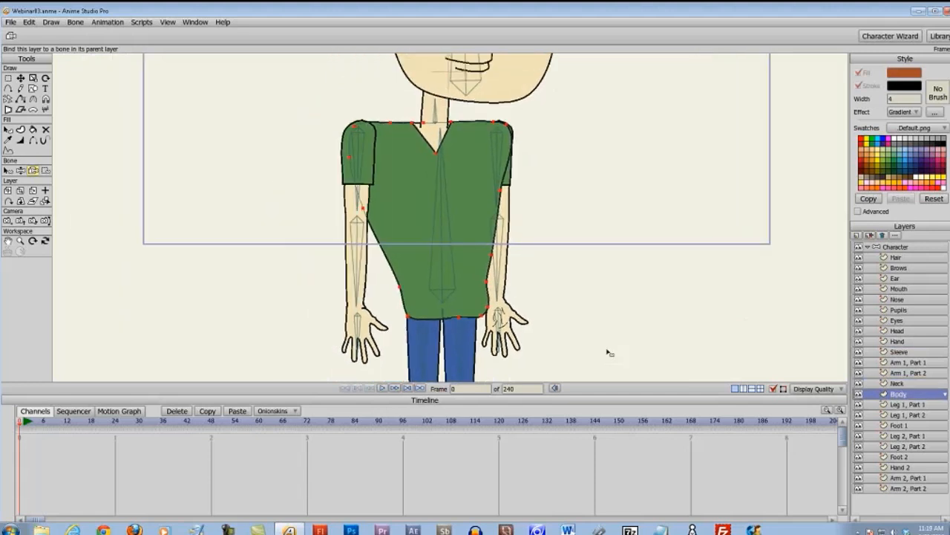
left_click(446, 210)
left_click(441, 257)
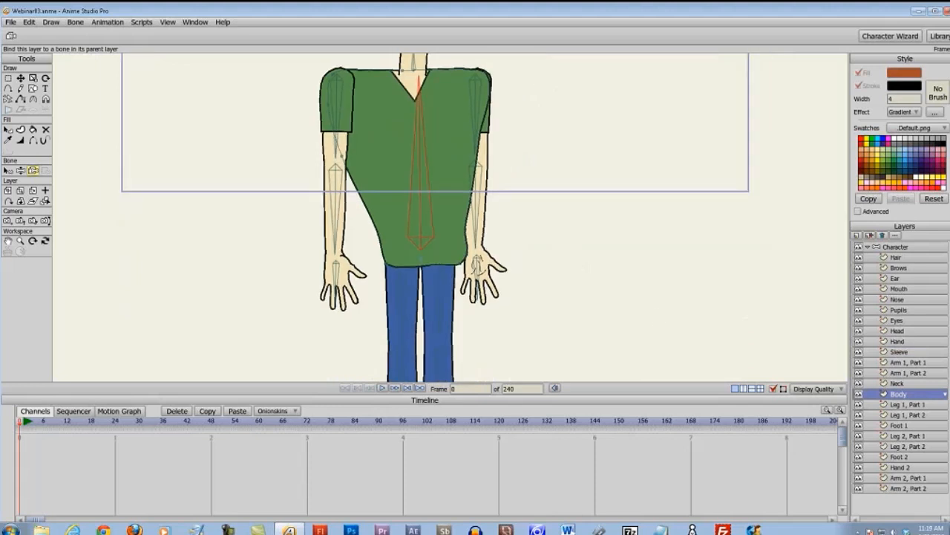
- Bind the Leg 1, Part 1, Leg 1, Part 2 and Foot 1 layers to the first leg's thigh, shin and foot bones respectively
left_click(914, 405)
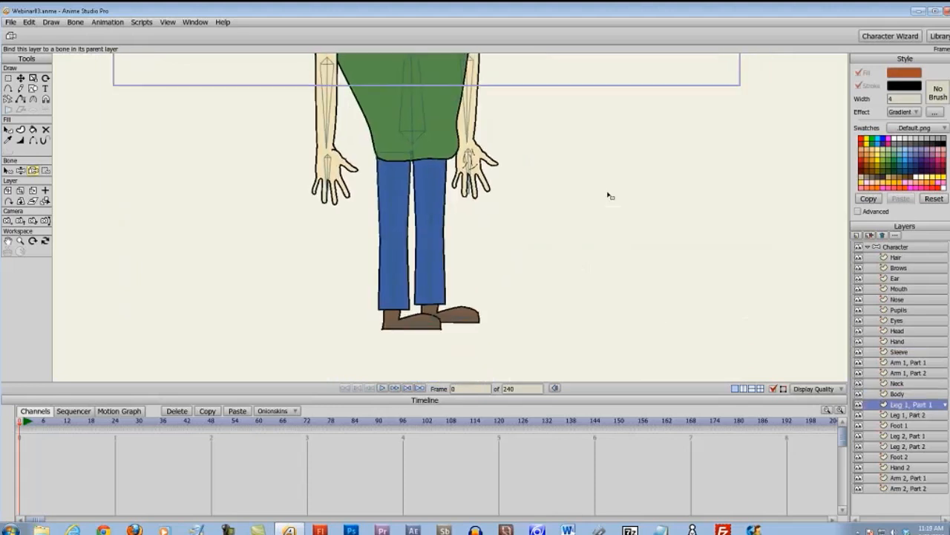
scroll(414, 221, "up", 3)
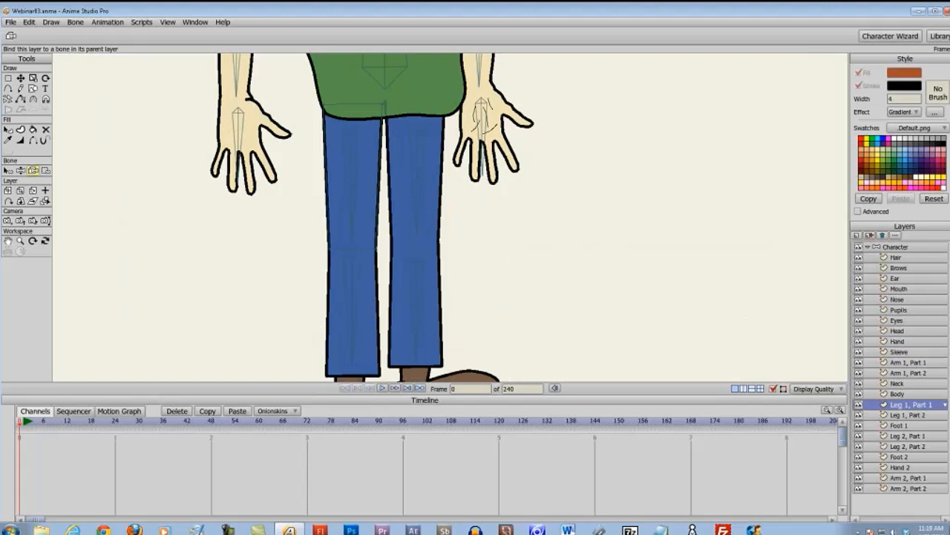
left_click(355, 176)
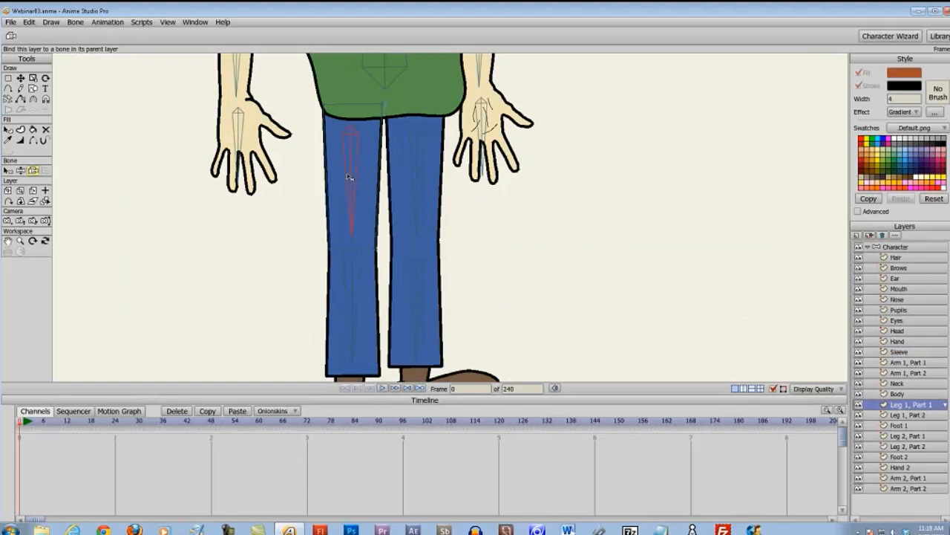
key("Down")
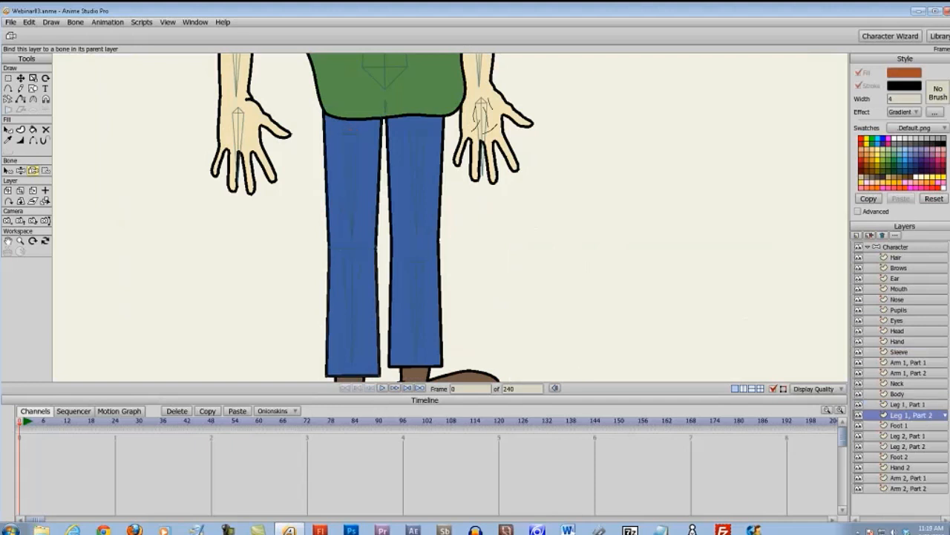
left_click(356, 300)
scroll(524, 291, "down", 1)
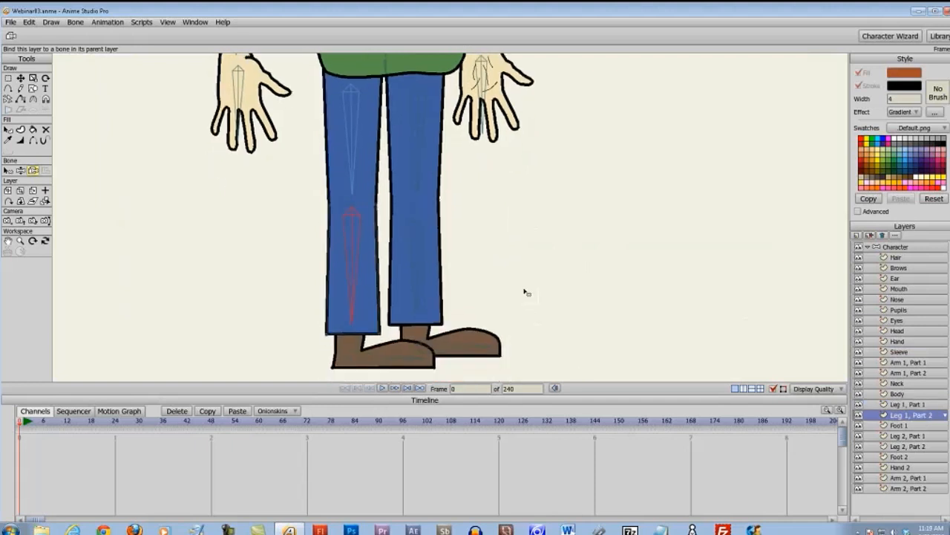
key("Down")
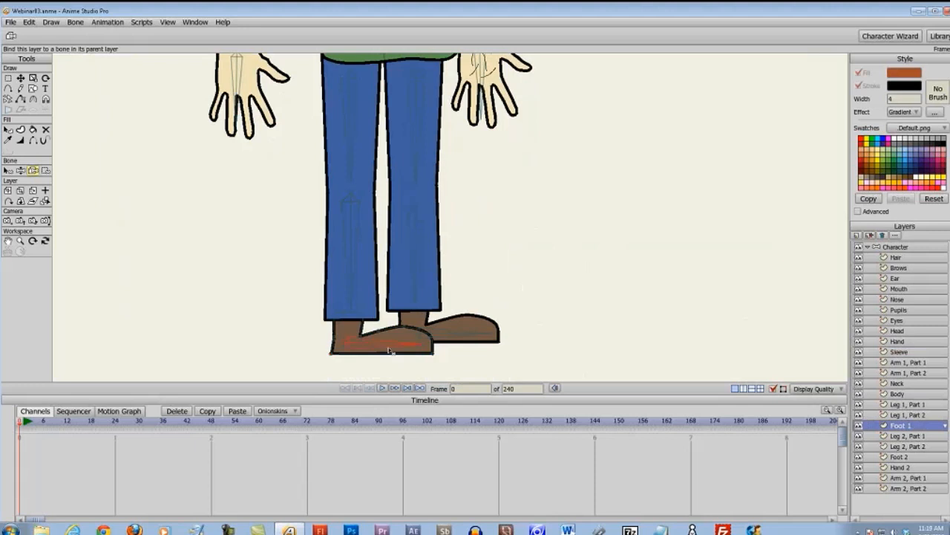
- Bind the Leg 2, Part 1, Leg 2, Part 2 and Foot 2 layers to the second leg's thigh, shin and foot bones respectively
key("Down")
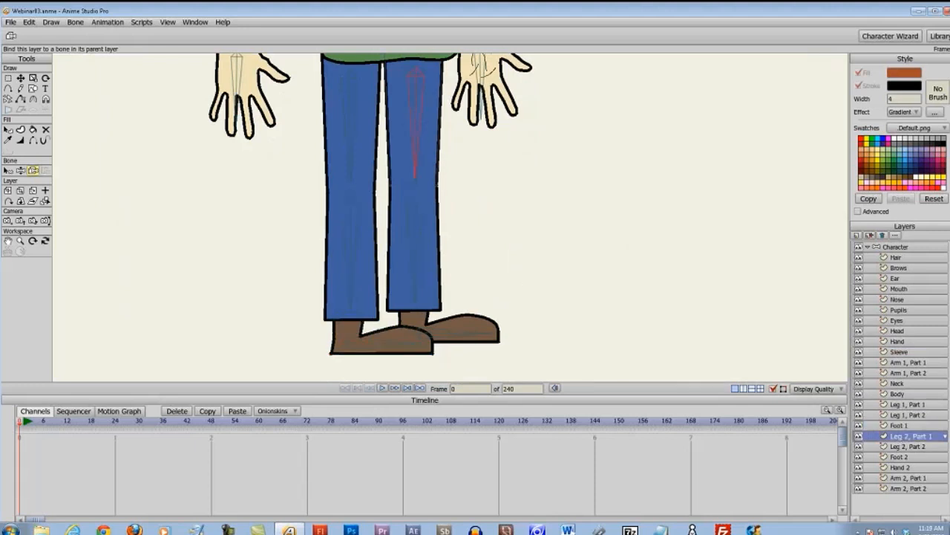
left_click(910, 447)
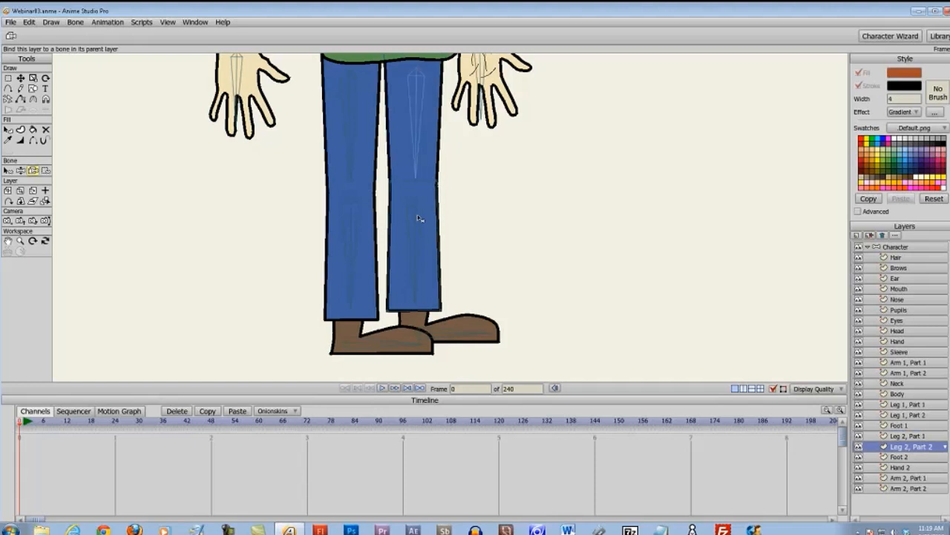
left_click(903, 457)
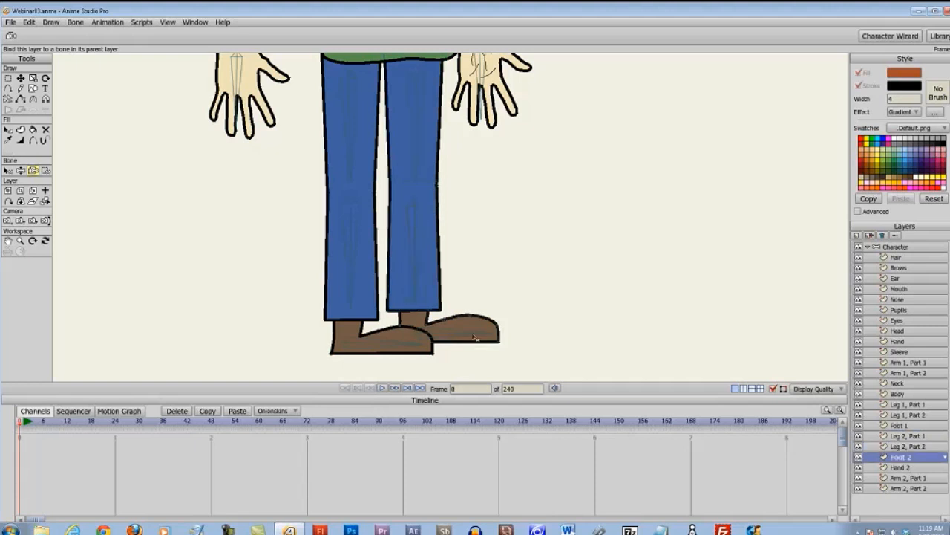
- Bind the Hand 2, Arm 2, Part 1 and Arm 2, Part 2 layers to the second arm's hand, upper arm and forearm bones respectively
scroll(520, 312, "up", 5)
left_click(903, 467)
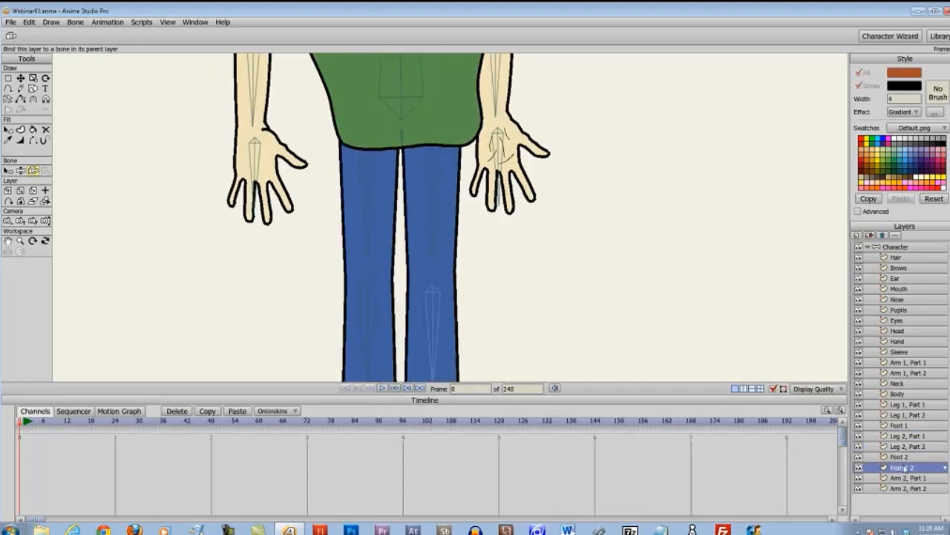
scroll(594, 290, "down", 6)
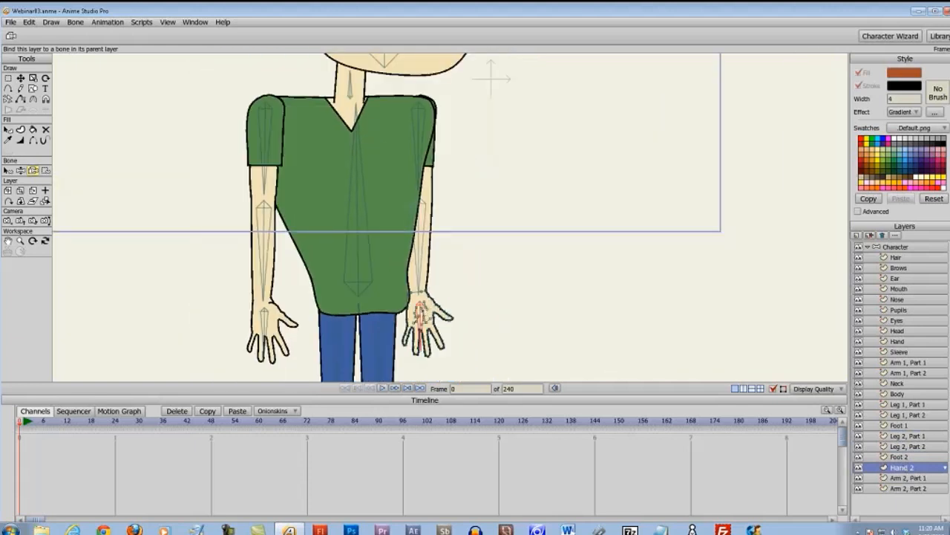
left_click(902, 478)
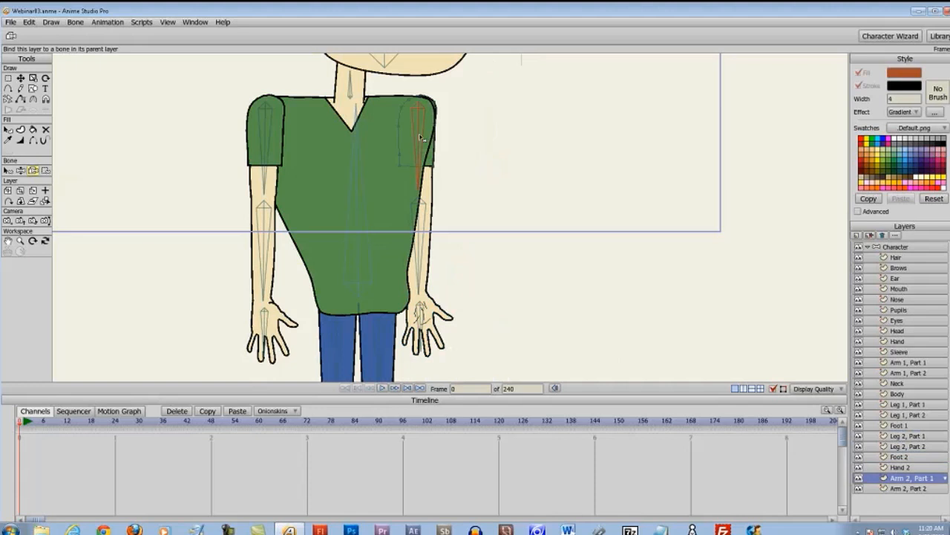
left_click(435, 235, "ctrl+alt")
left_click(435, 235)
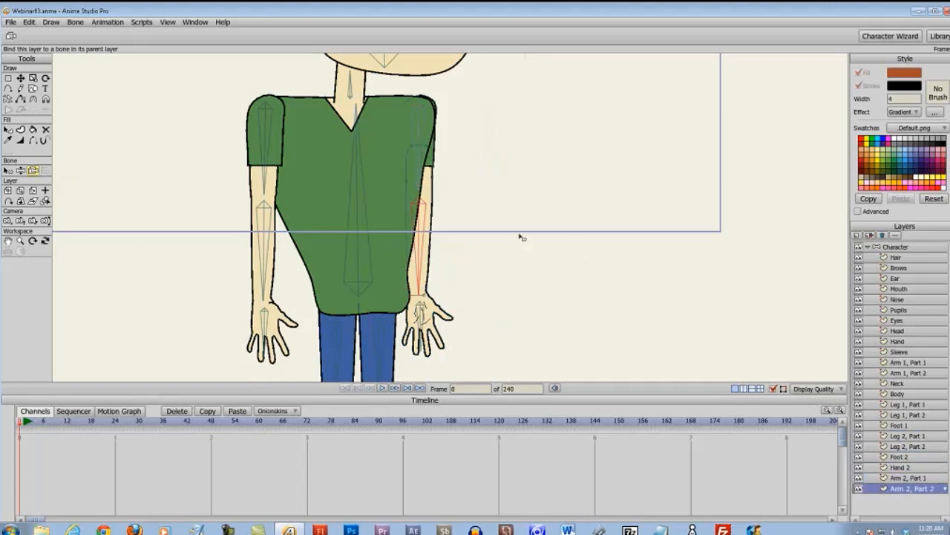
scroll(494, 255, "down", 4)
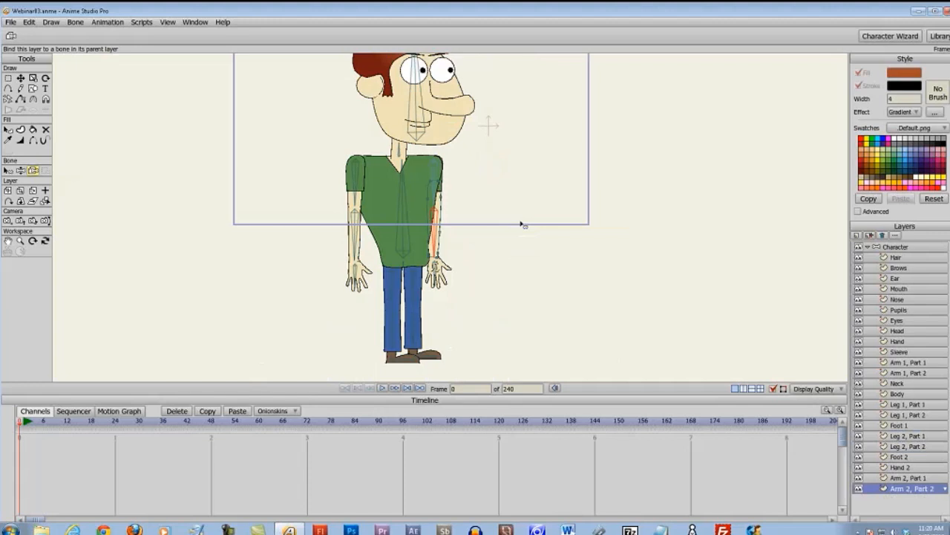
- Test the Character layer's rig with Manipulate Bones by posing the first arm, head, first leg and torso
left_click(896, 248)
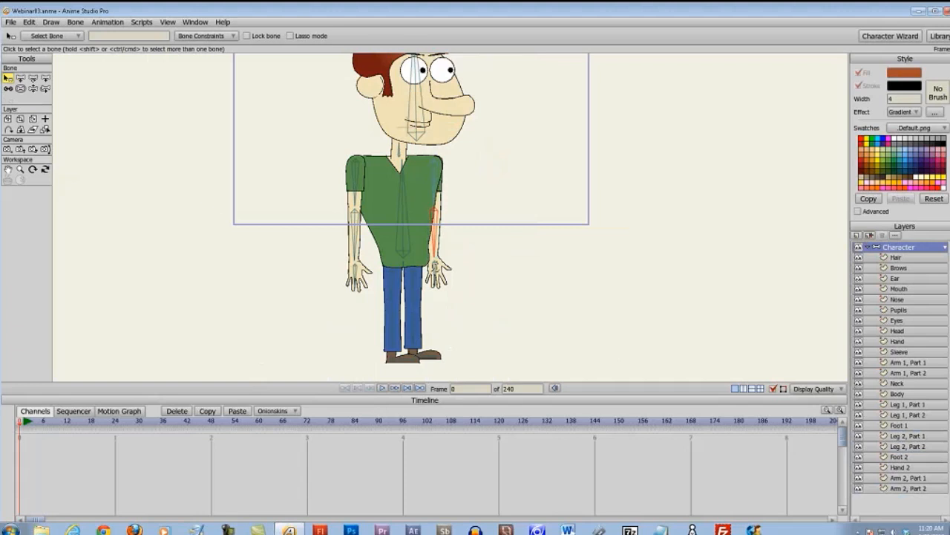
left_click(33, 89)
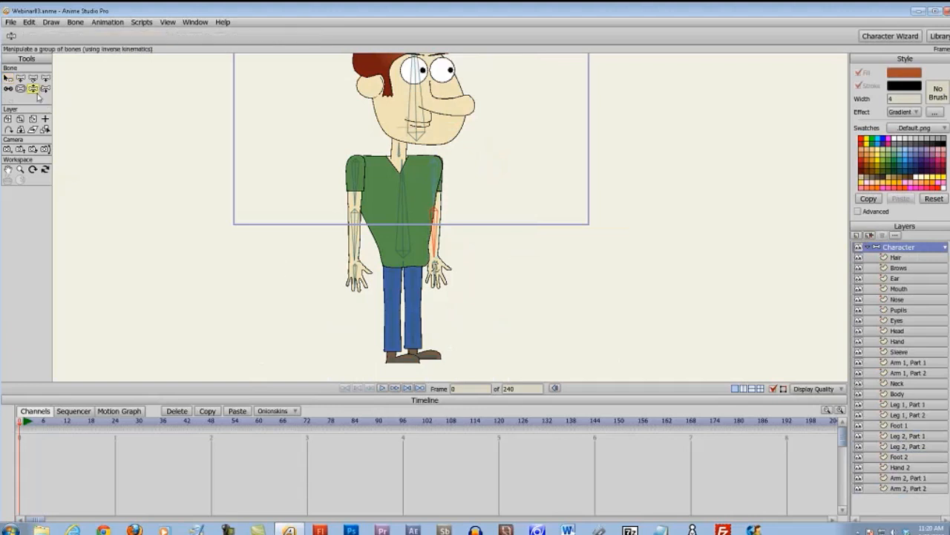
scroll(282, 201, "up", 2)
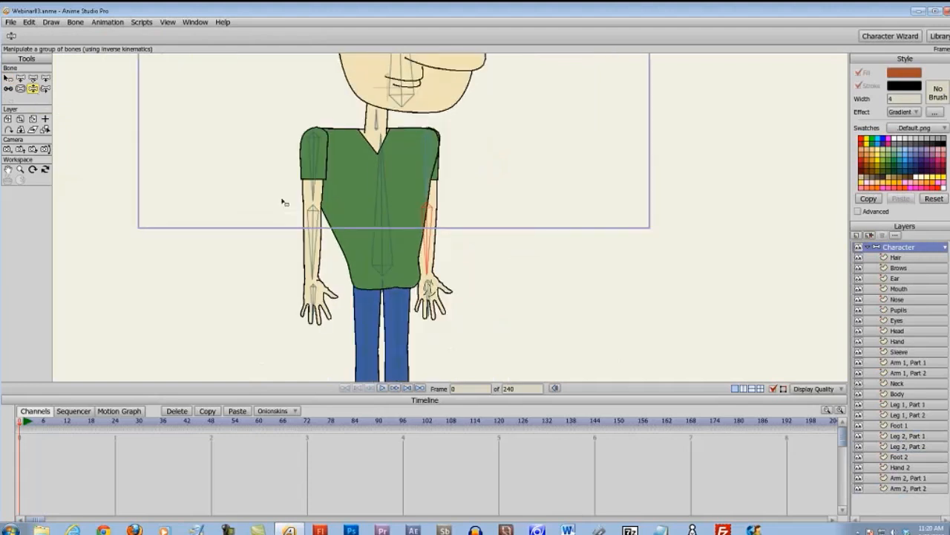
scroll(283, 201, "down", 3)
left_click_drag(296, 177, 290, 188)
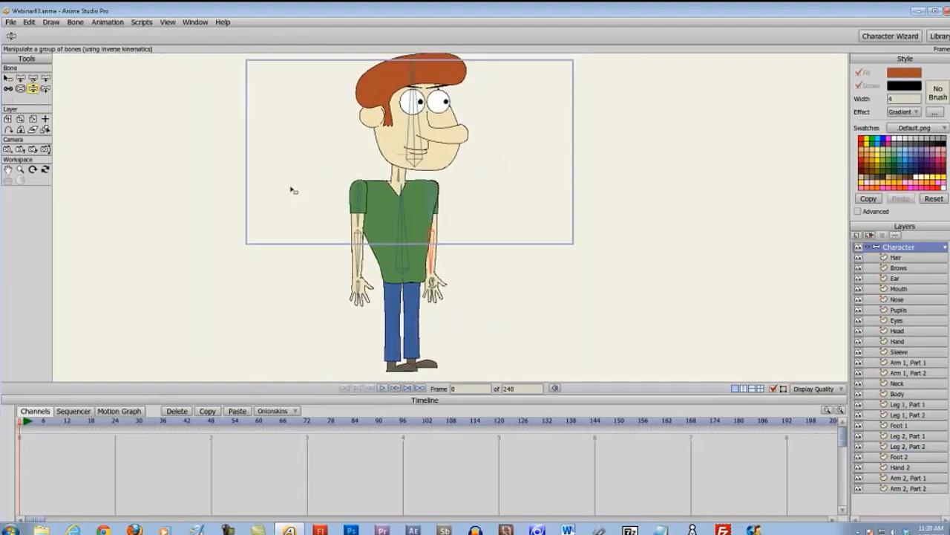
left_click_drag(362, 297, 467, 238)
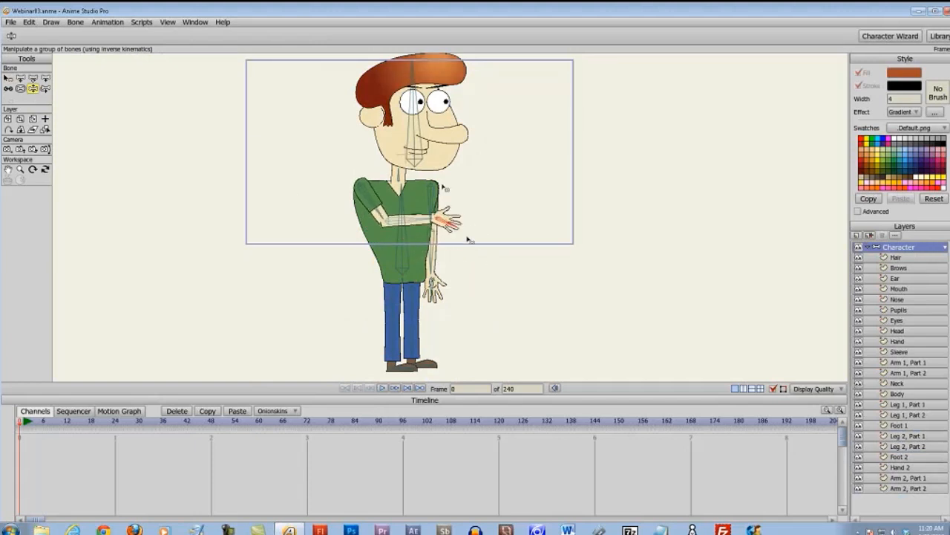
mouse_move(416, 125)
left_mouse_down()
mouse_move(420, 132)
mouse_move(410, 134)
left_mouse_up()
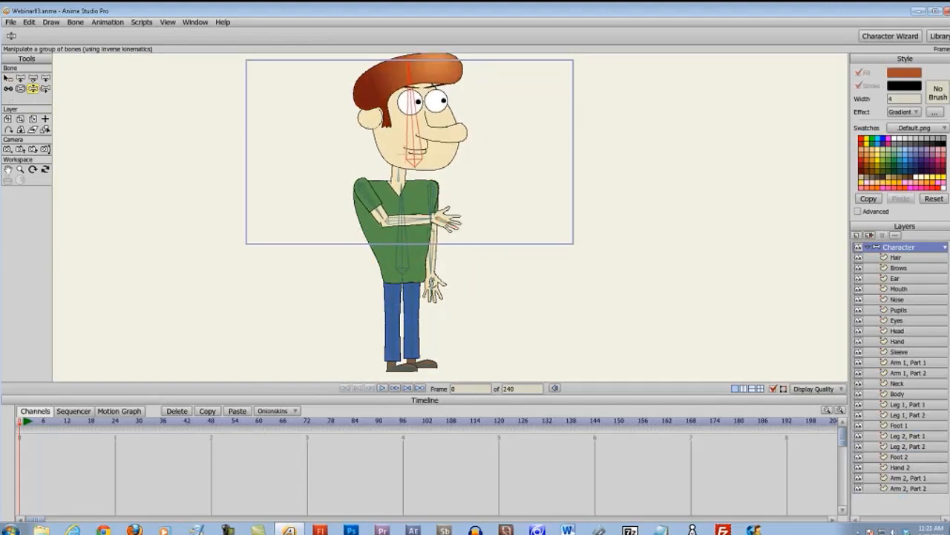
left_click_drag(397, 349, 331, 355)
left_click_drag(403, 262, 407, 257)
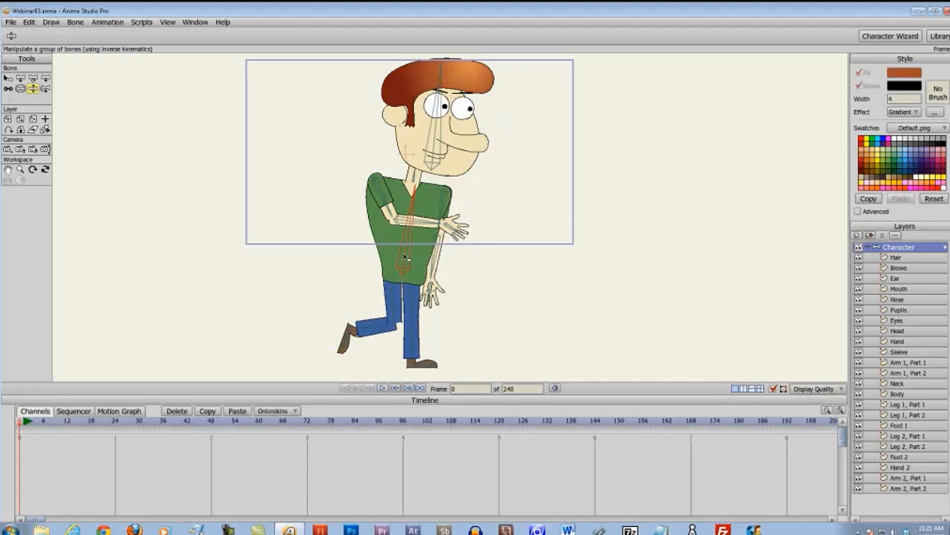
- Examine how the artwork joins at the bent elbow and knee of the posed character
scroll(354, 270, "up", 5)
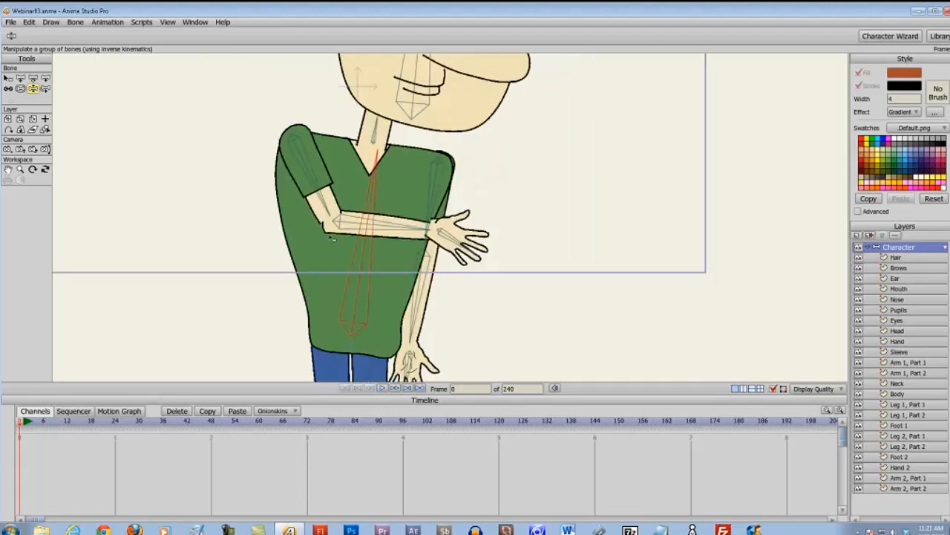
scroll(387, 258, "up", 3)
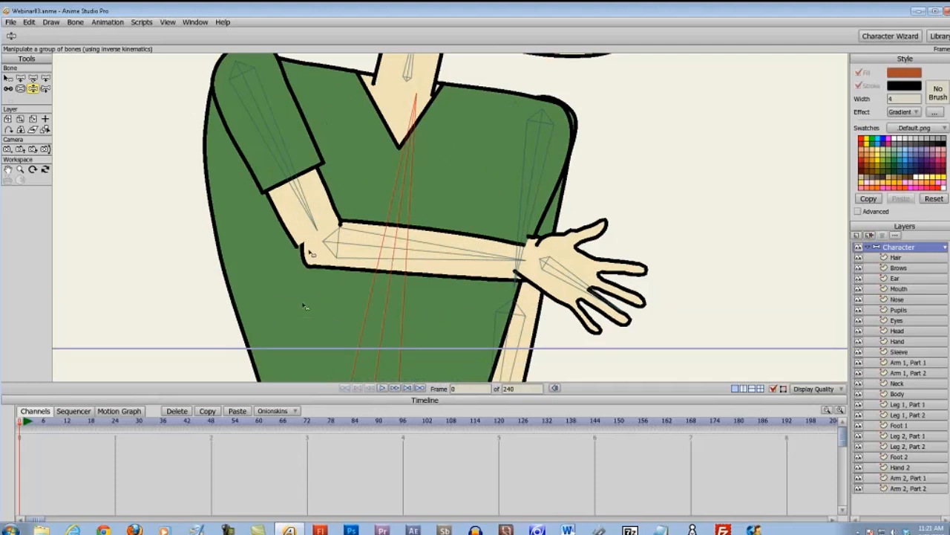
scroll(346, 186, "down", 8)
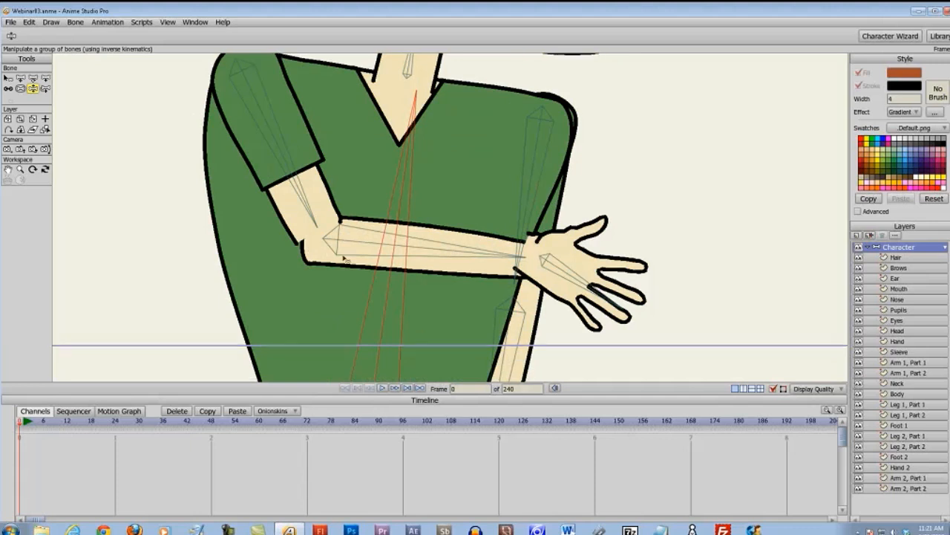
scroll(366, 143, "down", 2)
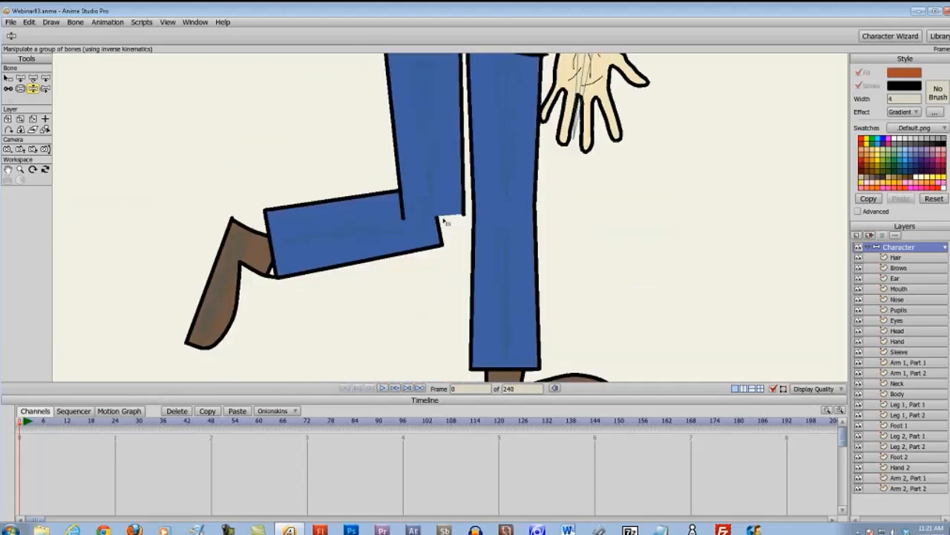
scroll(416, 230, "up", 9)
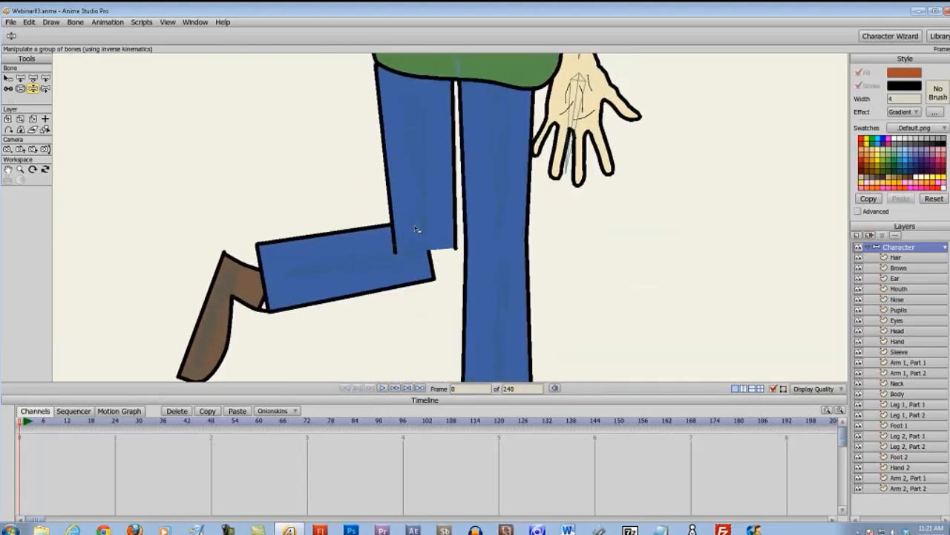
scroll(402, 217, "up", 2)
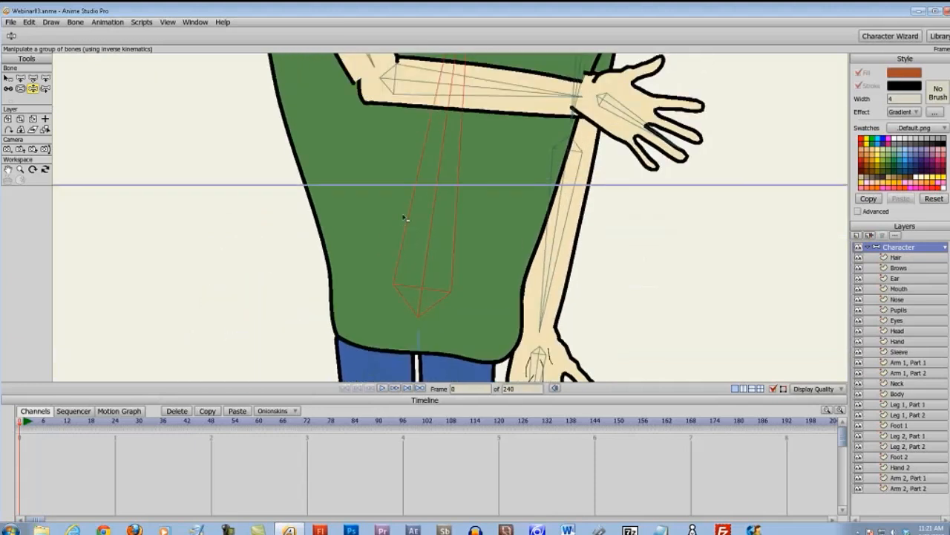
scroll(401, 217, "down", 3)
scroll(402, 217, "up", 3)
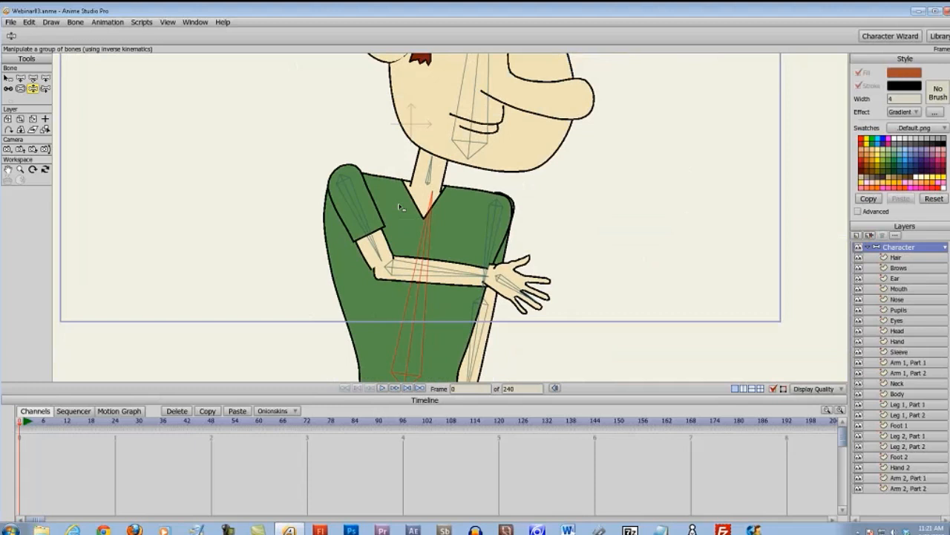
- Return the character from the test pose to its original standing pose
key("ctrl+Right")
key("ctrl+Left")
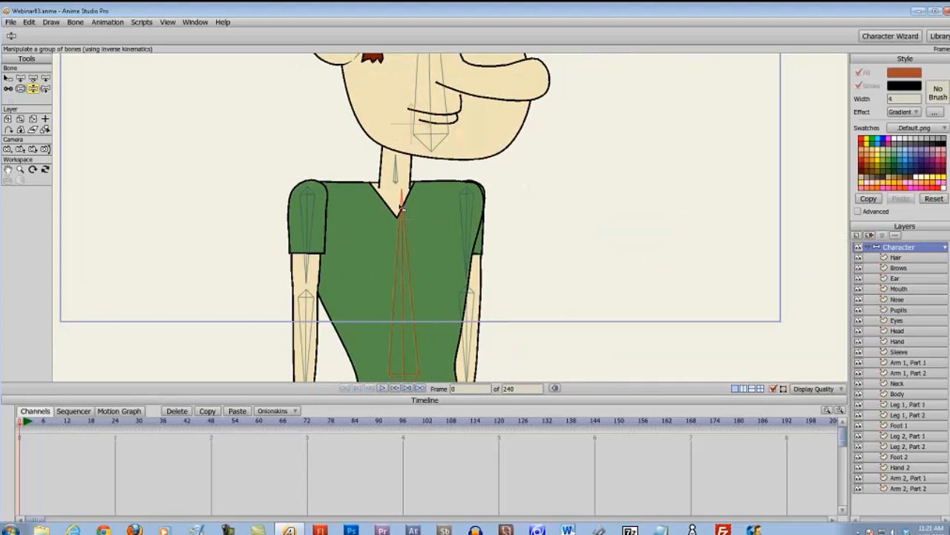
scroll(401, 209, "down", 3)
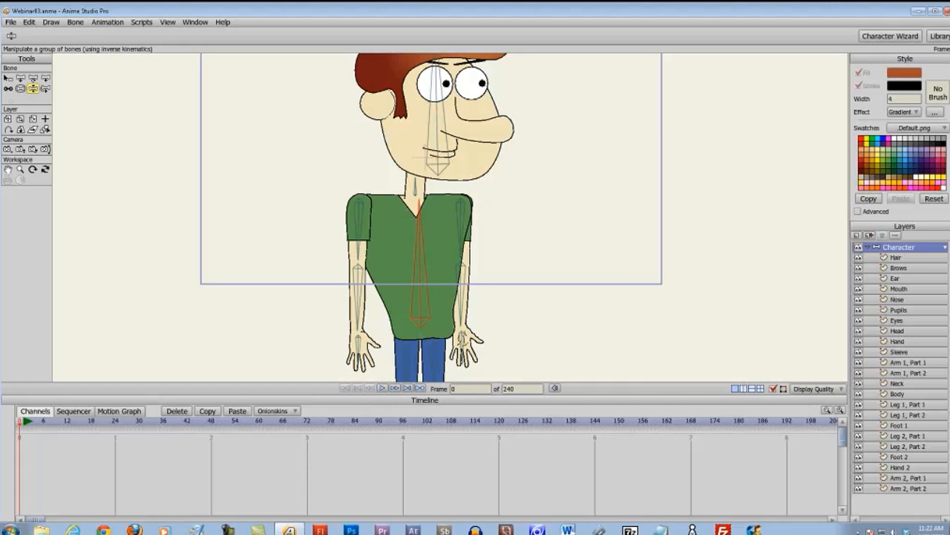
scroll(297, 272, "up", 2)
scroll(324, 225, "up", 3)
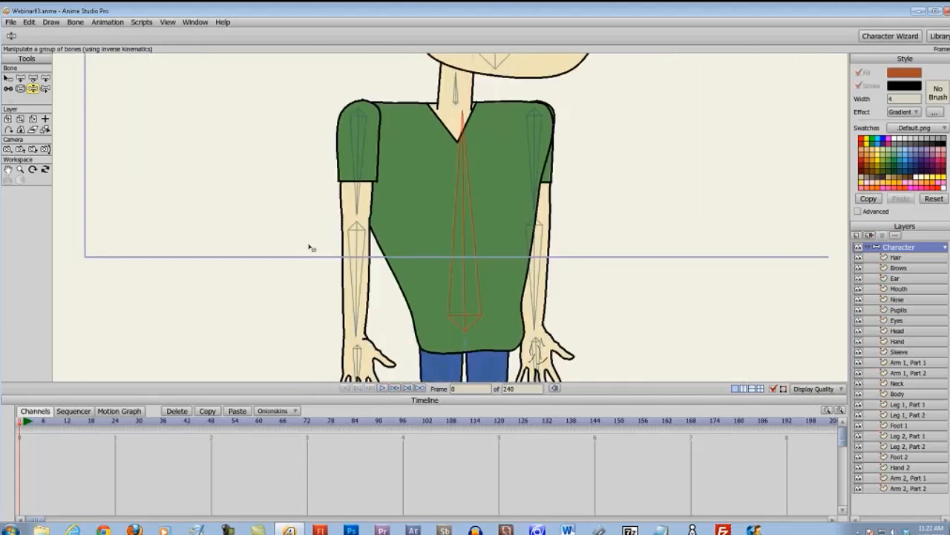
left_click_drag(310, 248, 335, 236)
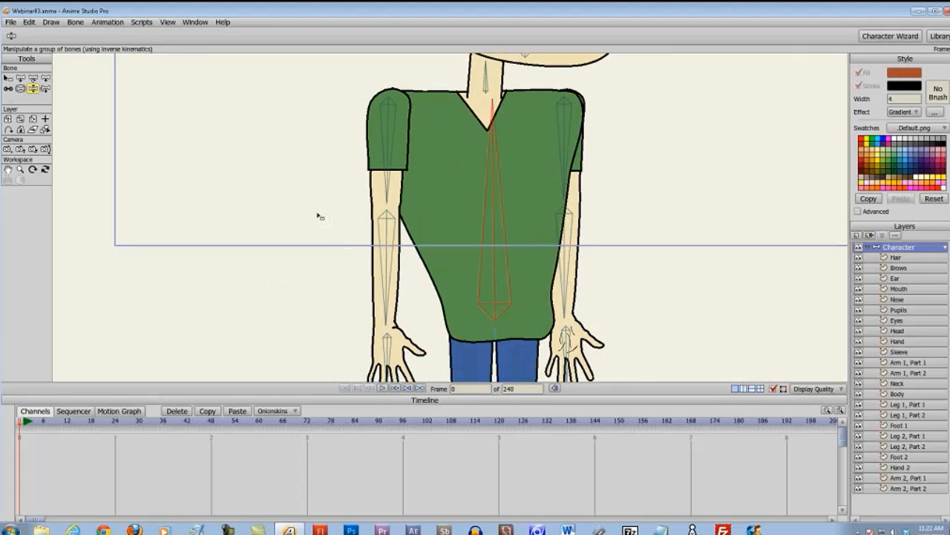
left_click_drag(318, 215, 302, 148)
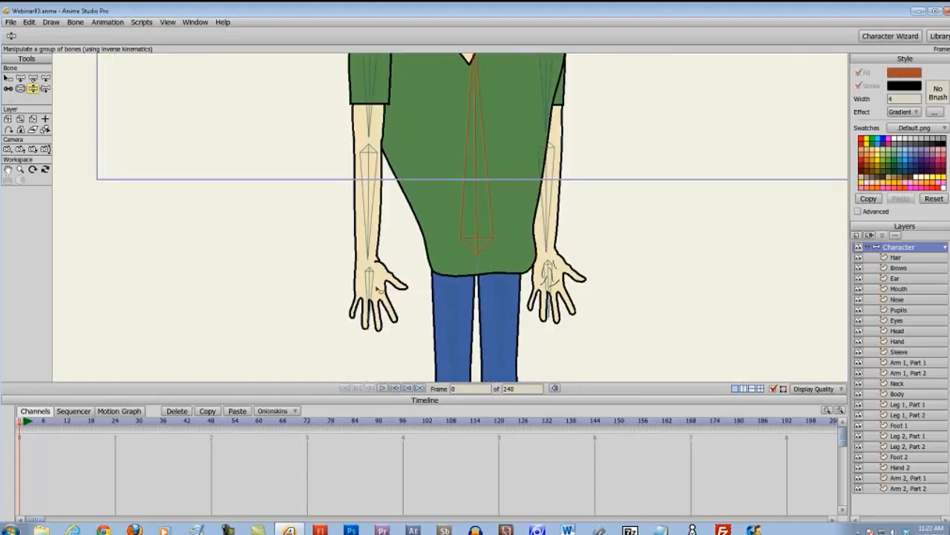
- Enable angle constraints on the first arm's hand bone and set the minimum and maximum limits to 5 degrees
left_click_drag(388, 227, 407, 245)
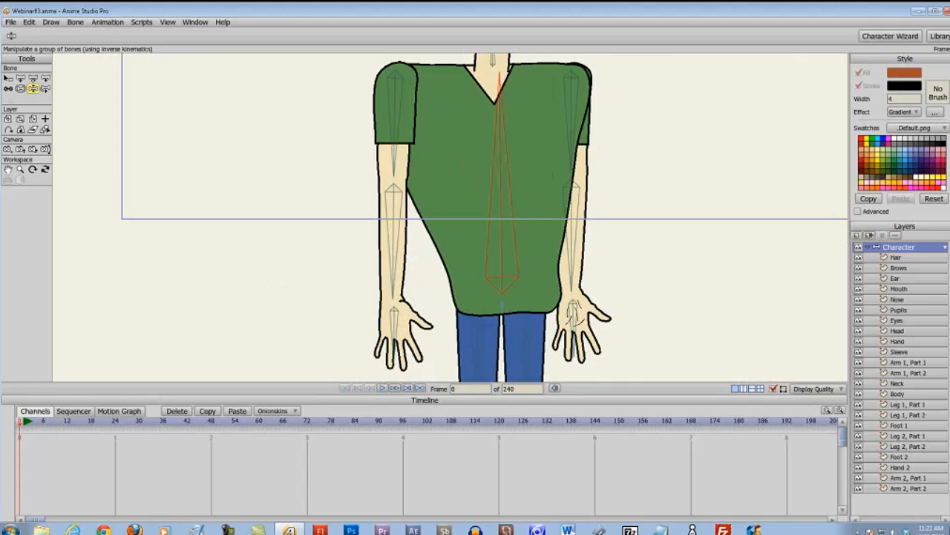
left_click(7, 79)
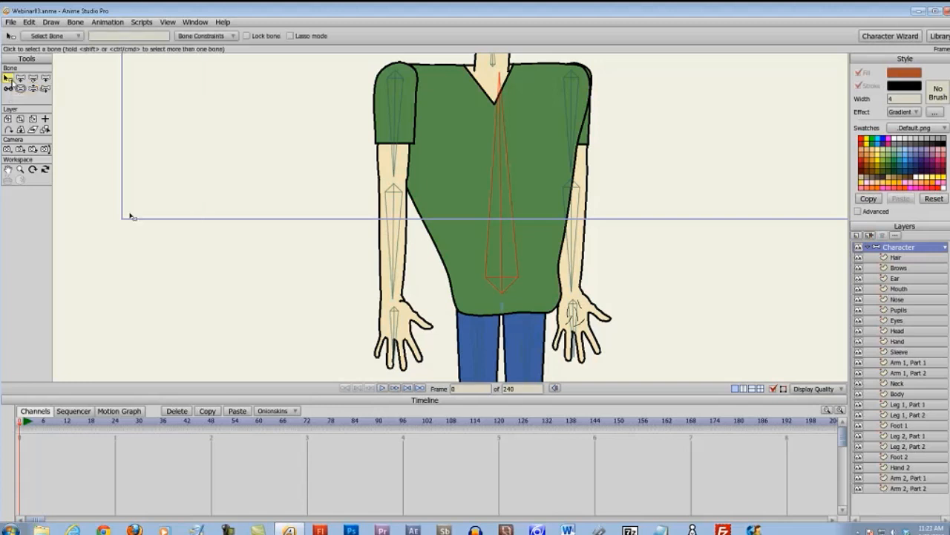
left_click(397, 322)
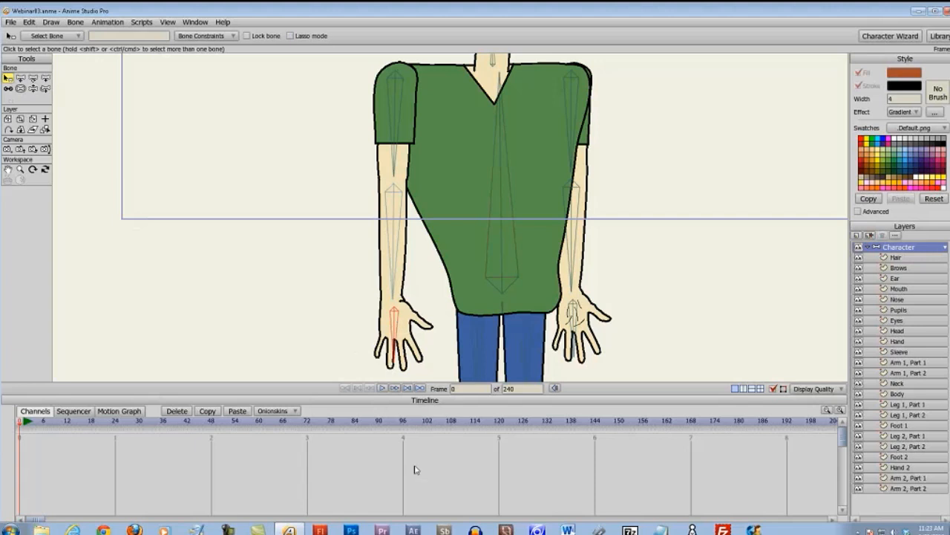
left_click(229, 37)
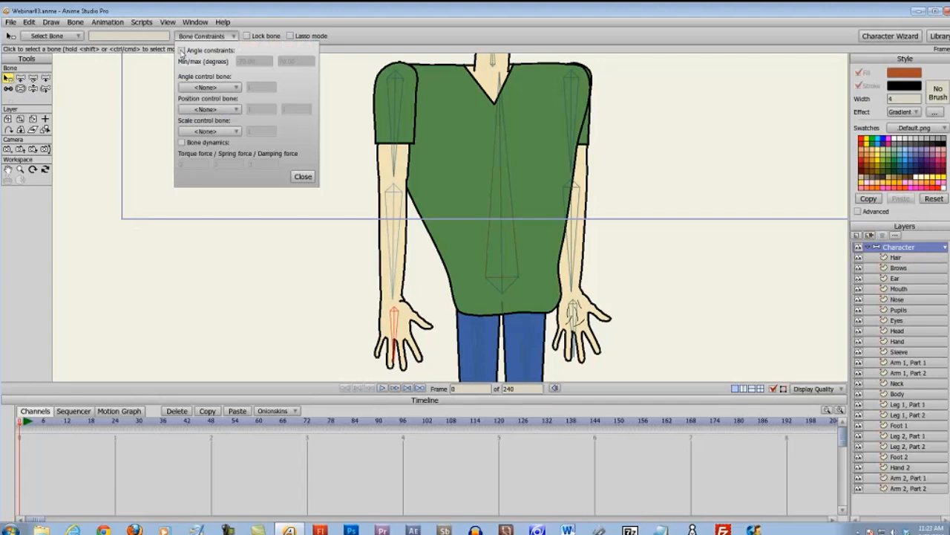
left_click(182, 51)
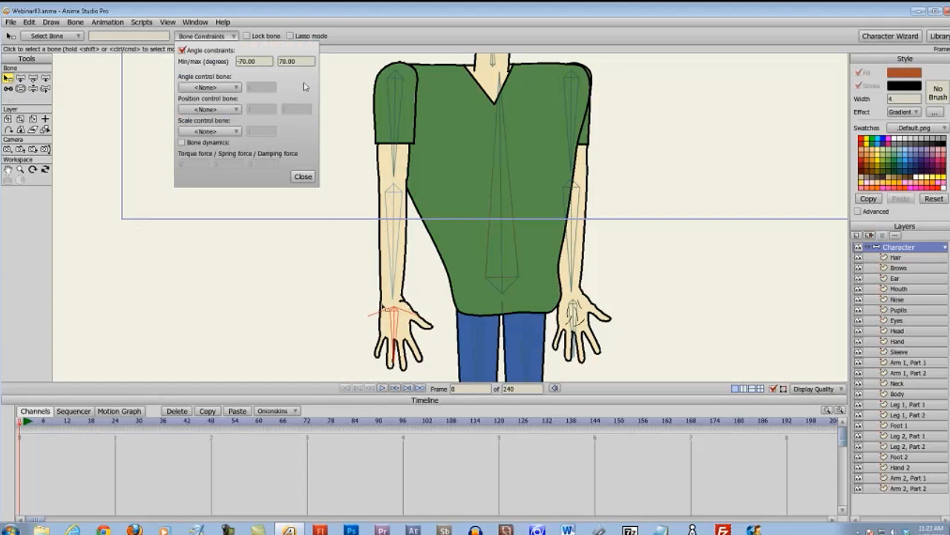
left_click_drag(259, 60, 240, 61)
type("5")
key("Tab")
type("5")
left_click(310, 179)
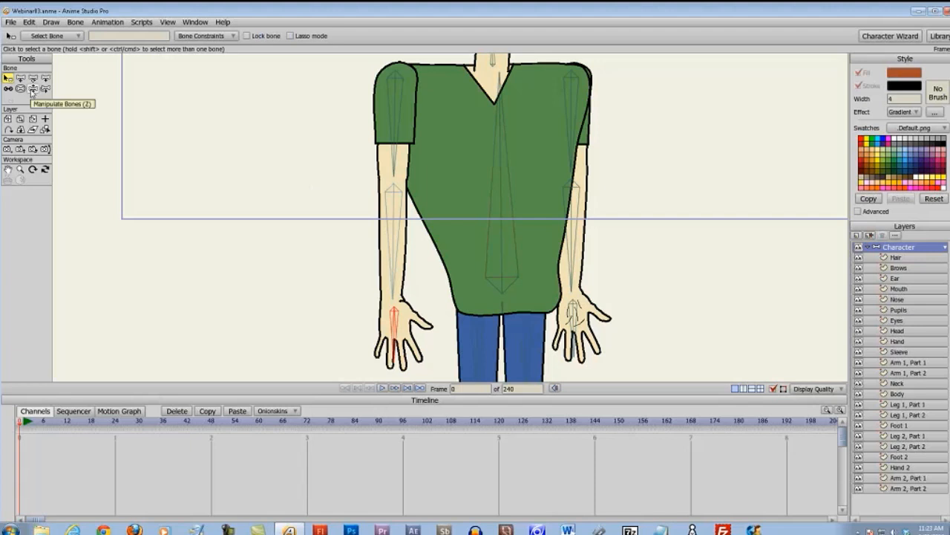
- Test the constrained wrist by moving the first hand outward with Manipulate Bones, and undo the pose
left_click(32, 89)
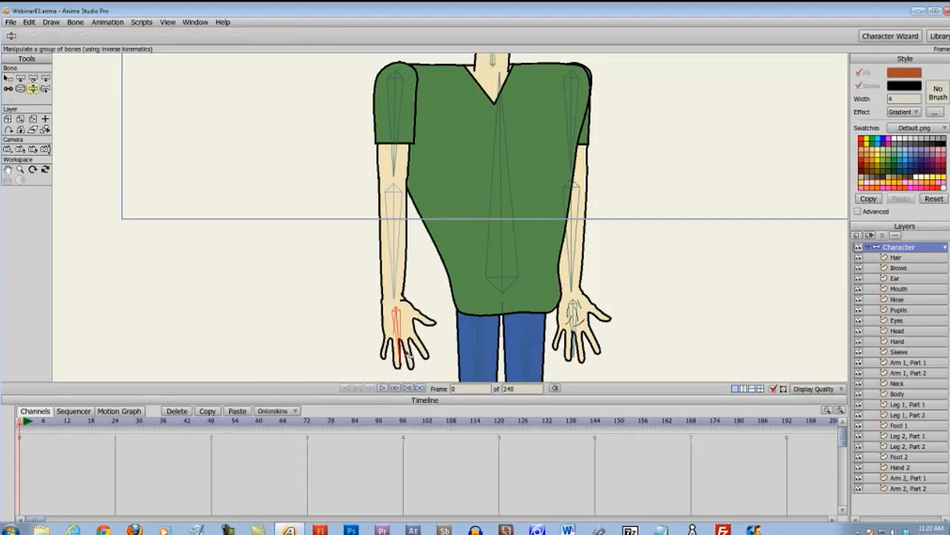
left_click_drag(395, 326, 346, 303)
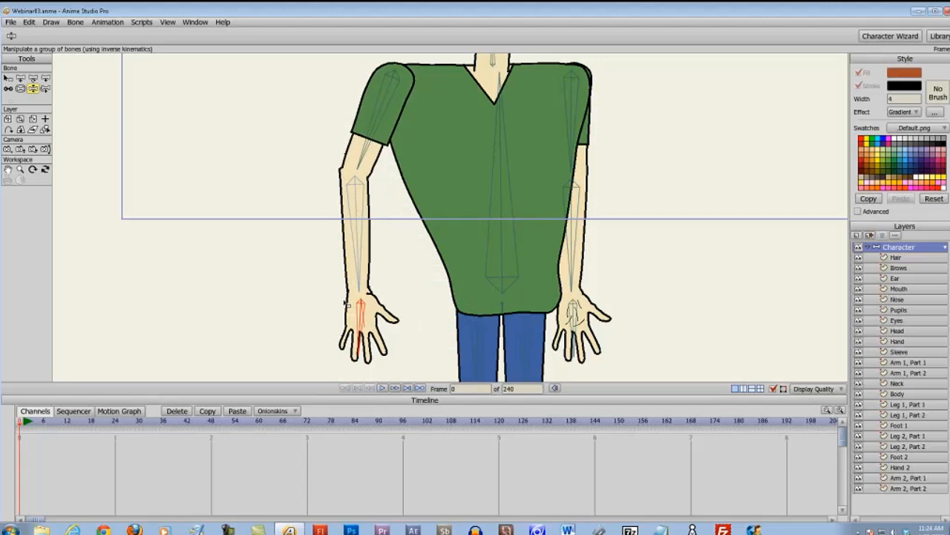
scroll(349, 223, "down", 5)
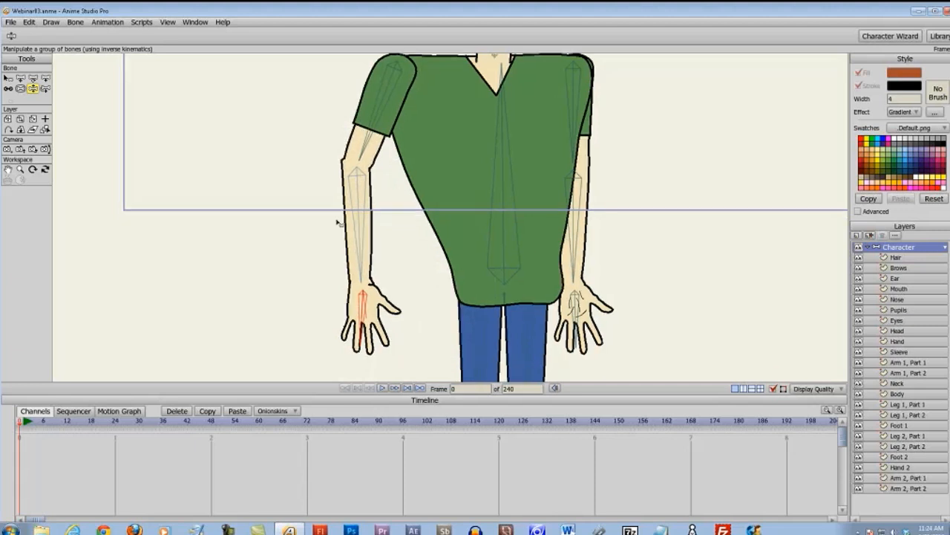
scroll(366, 257, "up", 2)
scroll(366, 257, "up", 5)
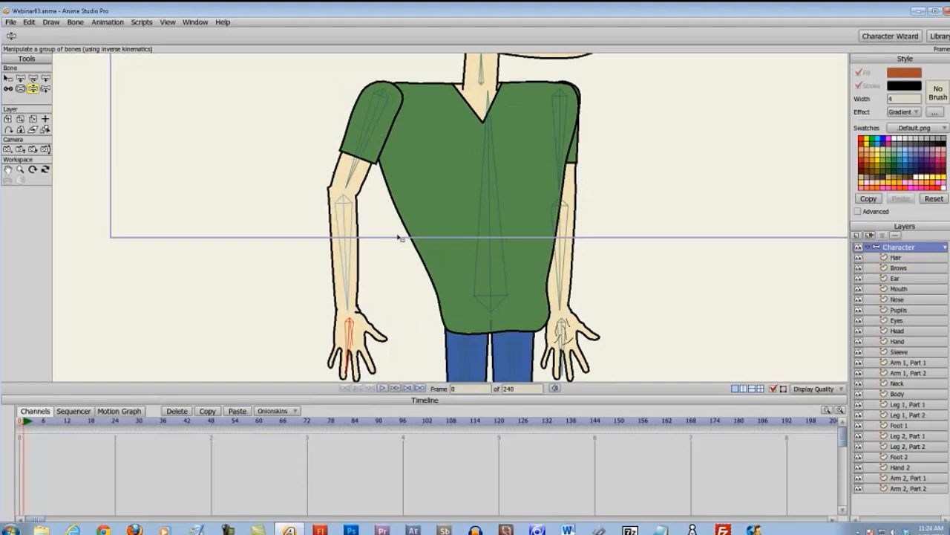
key("ctrl+z")
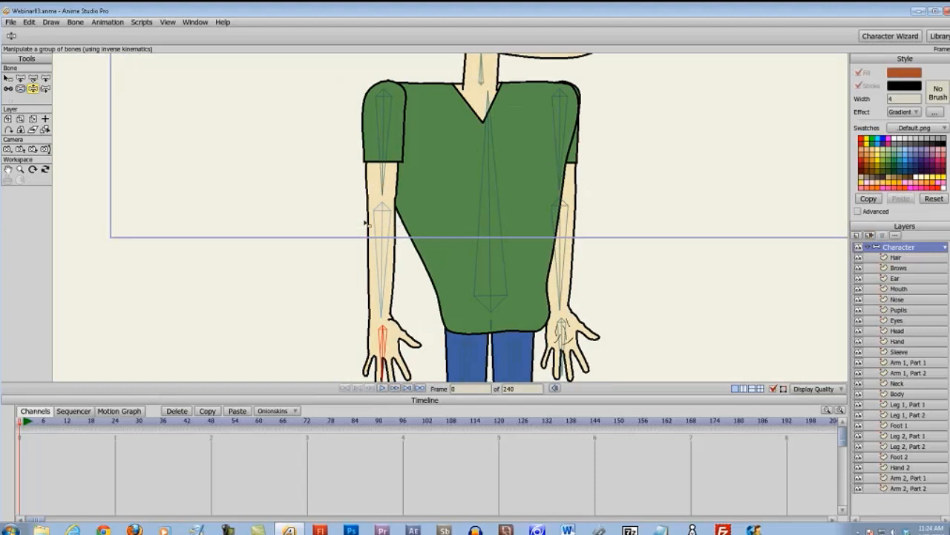
- Test the first arm's elbow bend by swinging the hand across the torso and back outward, and undo the pose
scroll(352, 261, "down", 2)
scroll(347, 246, "up", 2)
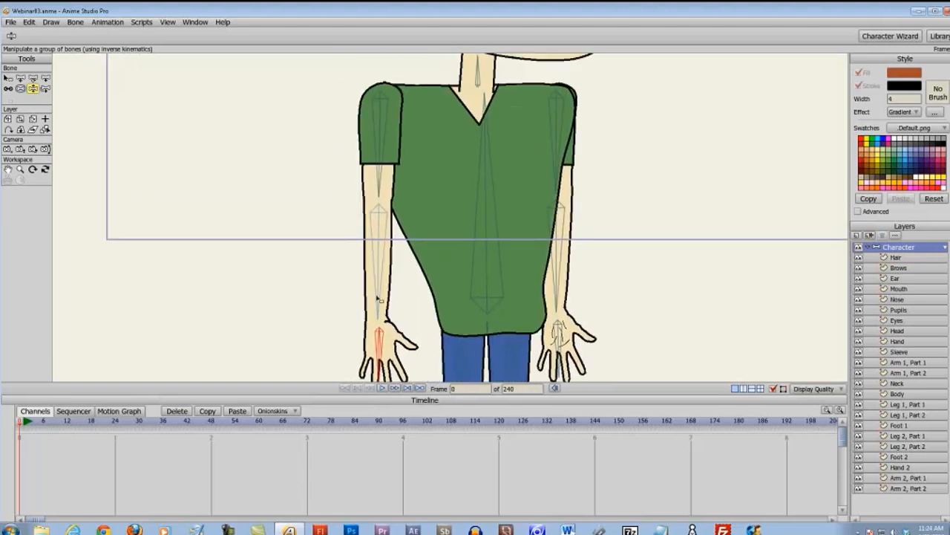
left_click_drag(379, 342, 486, 217)
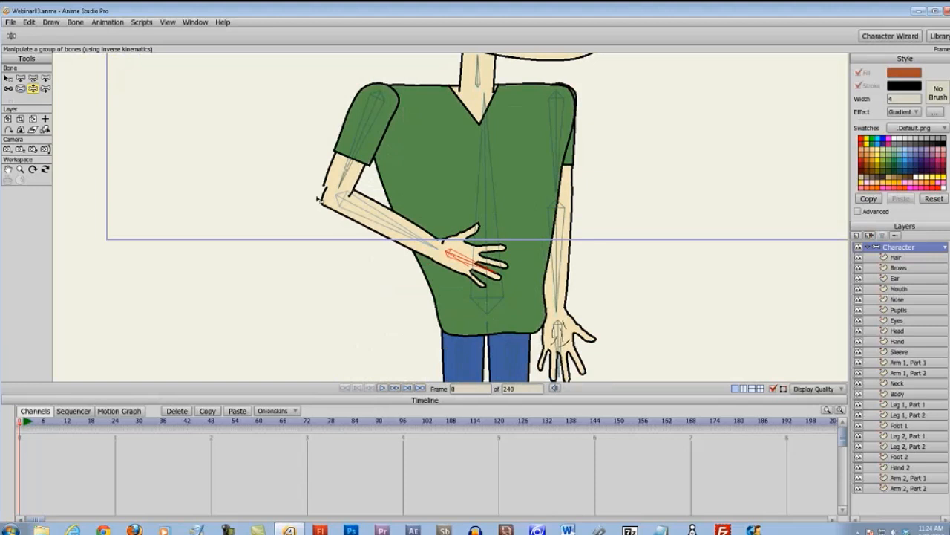
left_click_drag(465, 263, 428, 322)
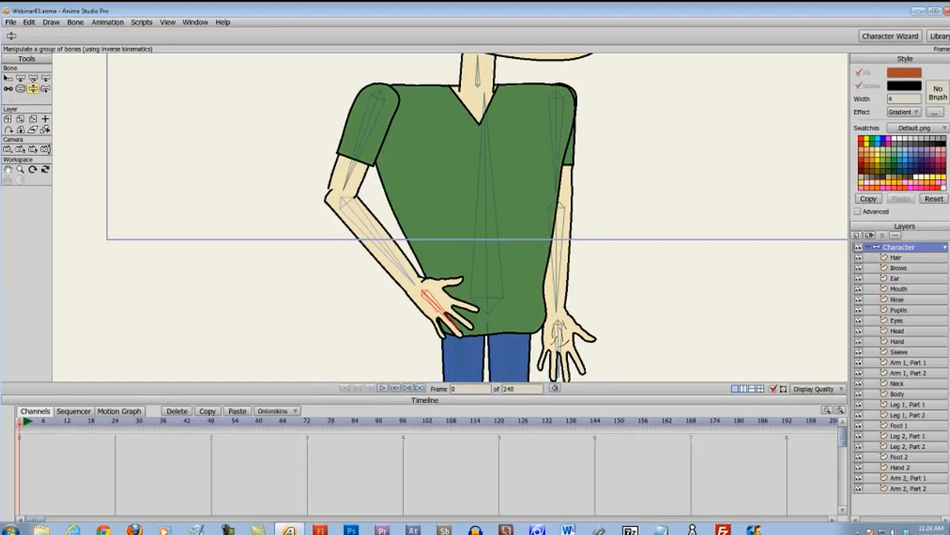
left_click_drag(442, 305, 341, 338)
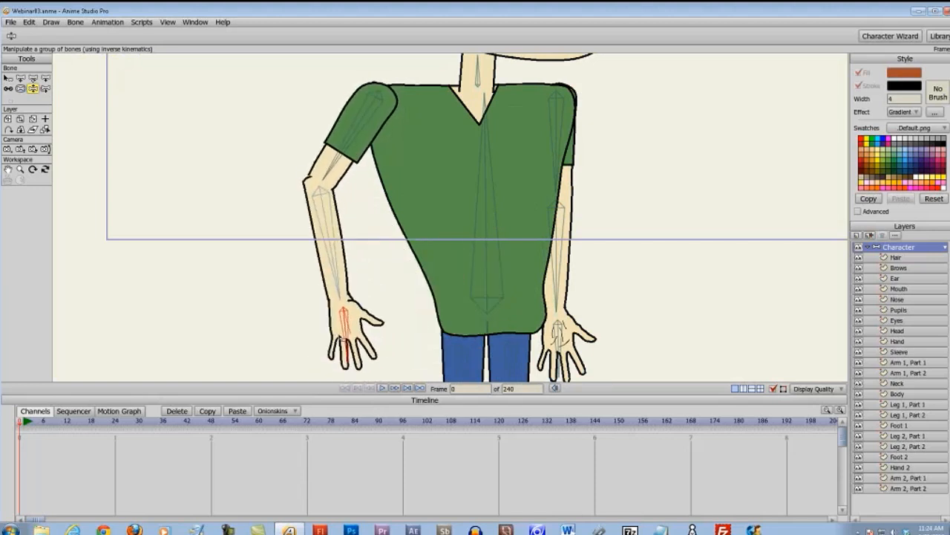
key("ctrl+z")
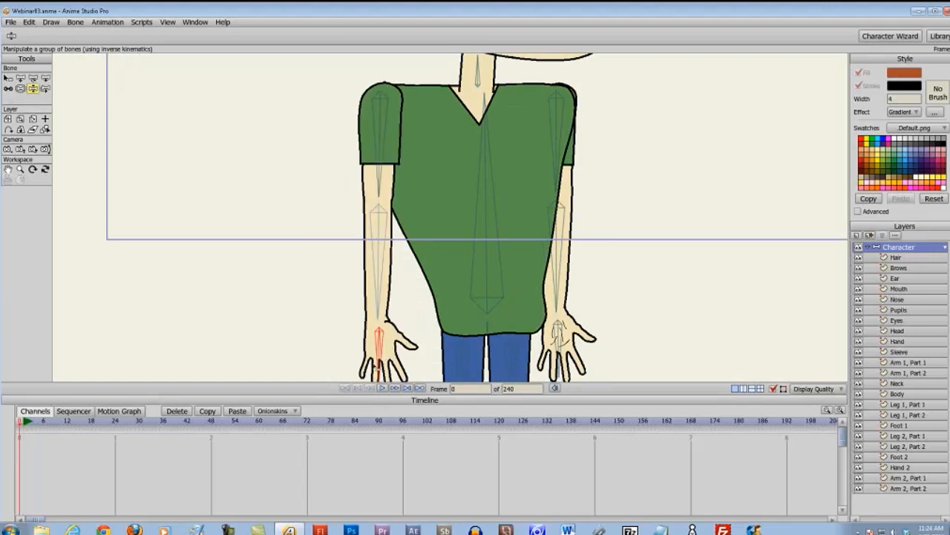
- Move the outer elbow point of the Arm 1, Part 2 layer upward so the forearm overlaps more of the upper arm
scroll(377, 366, "up", 8)
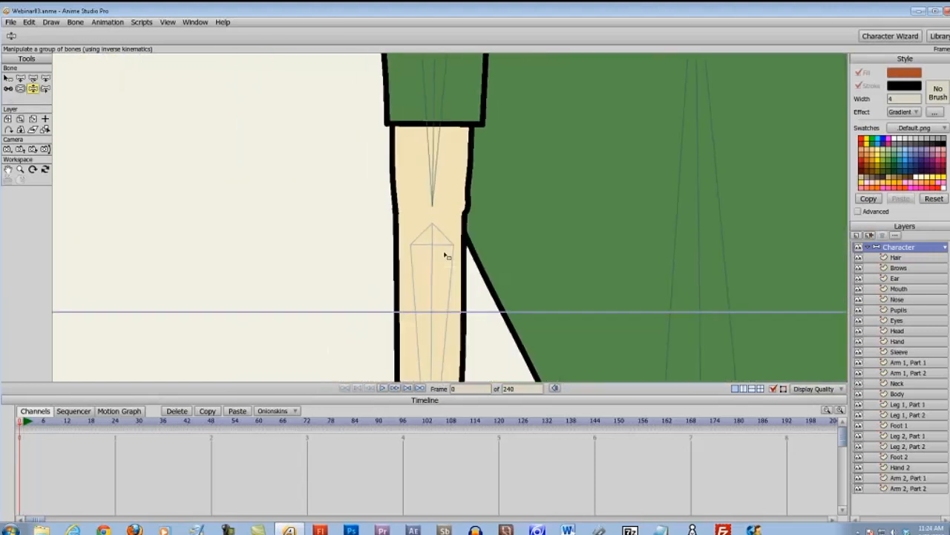
scroll(403, 240, "up", 4)
left_click(914, 374)
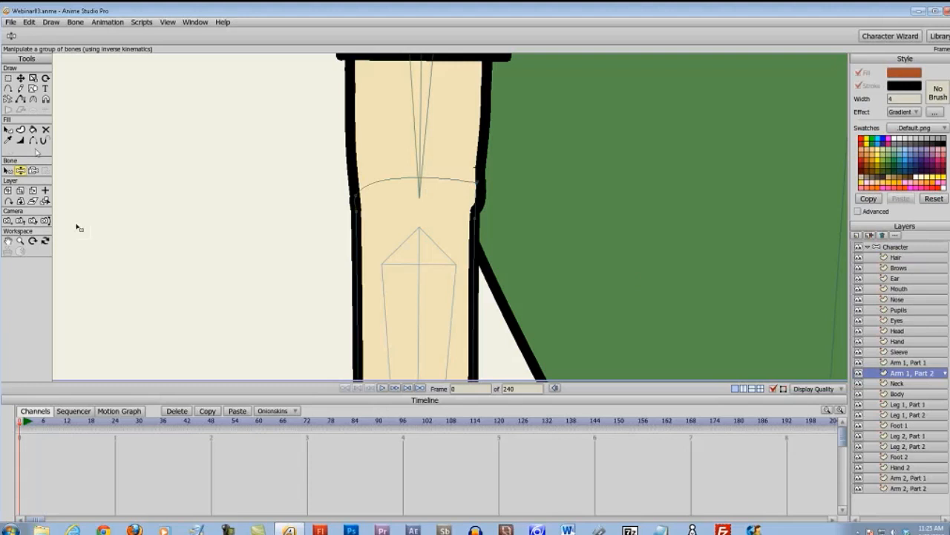
left_click(20, 83)
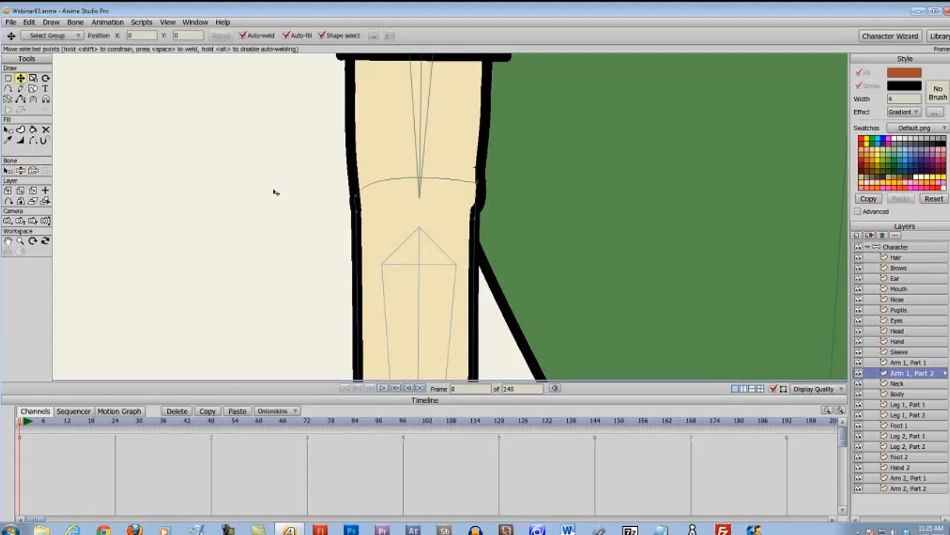
scroll(277, 188, "up", 3)
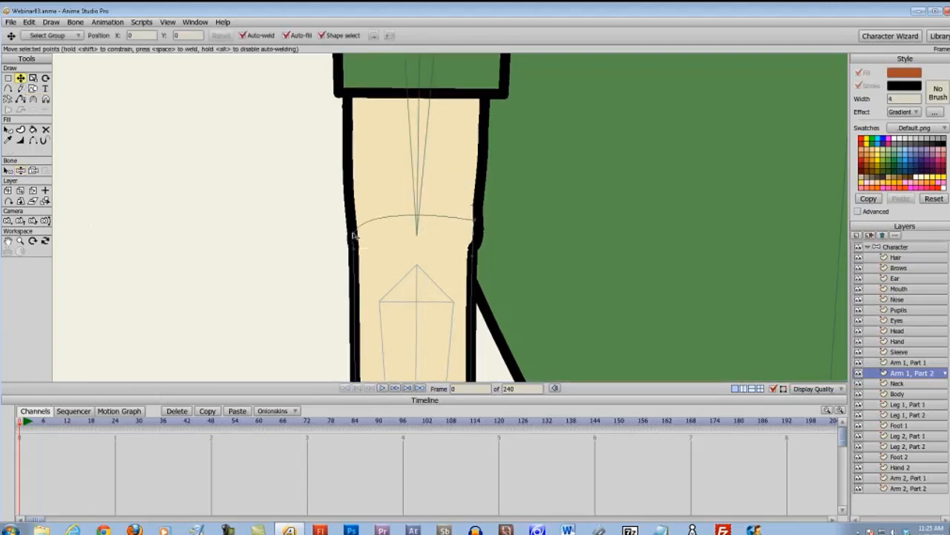
left_click_drag(354, 236, 360, 192)
scroll(312, 267, "down", 6)
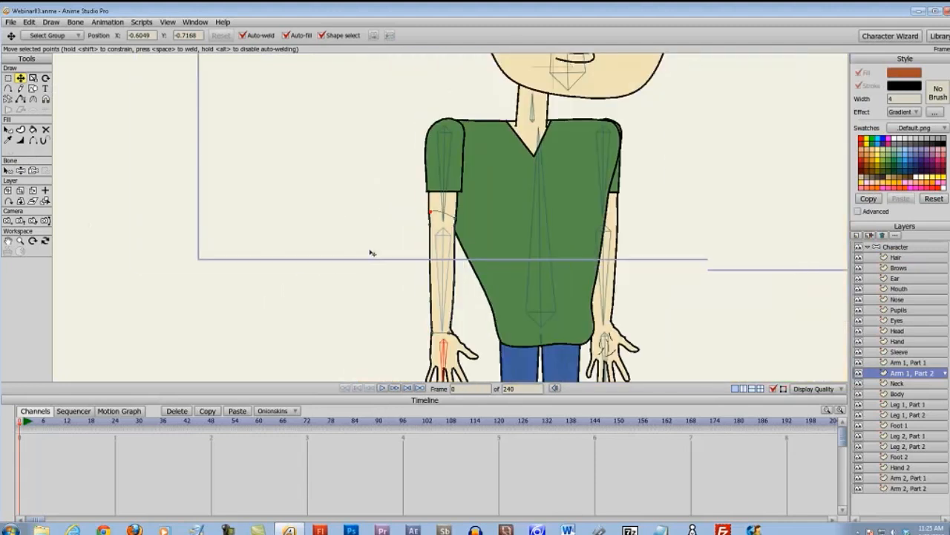
left_click_drag(338, 236, 307, 223)
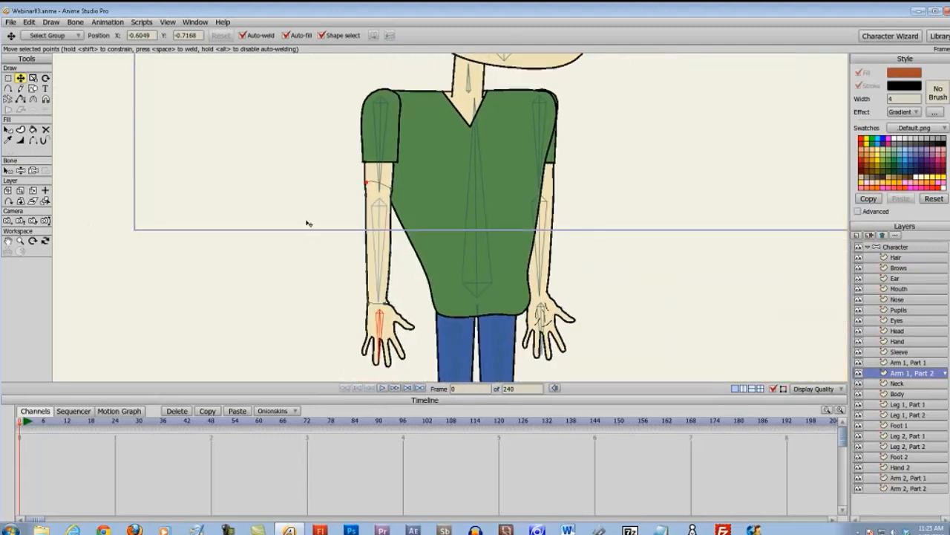
- Retest the reshaped elbow by bending the first arm across the torso on the Character layer, and undo the pose
left_click(893, 248)
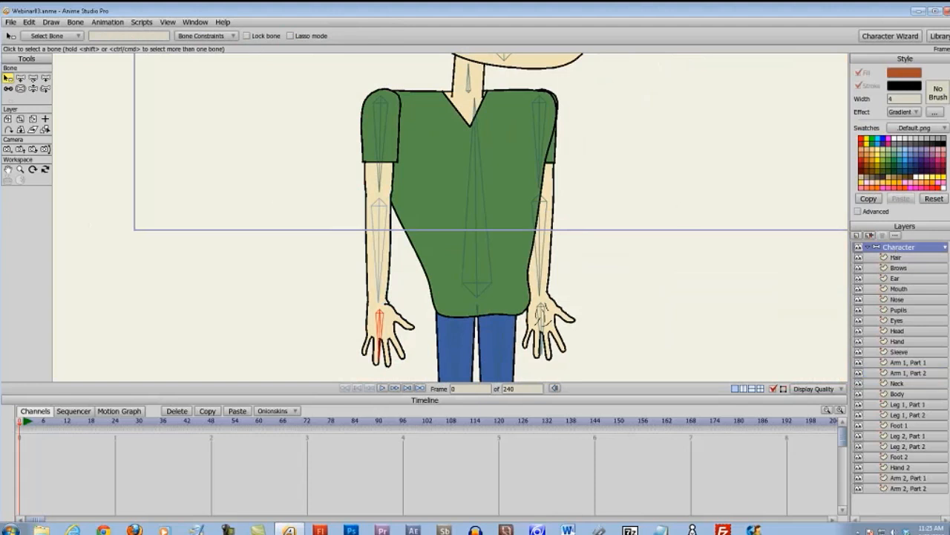
left_click(33, 89)
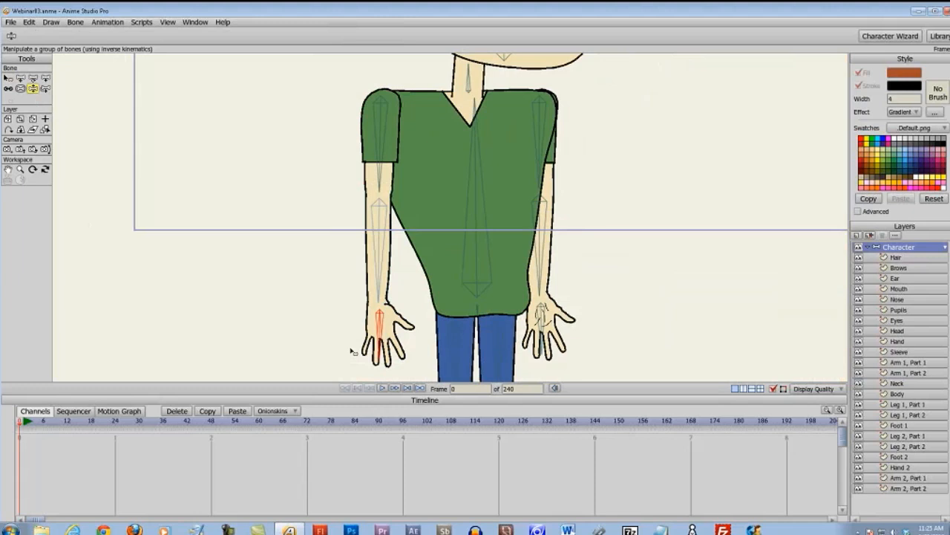
left_click_drag(351, 351, 448, 309)
left_click_drag(385, 241, 415, 252)
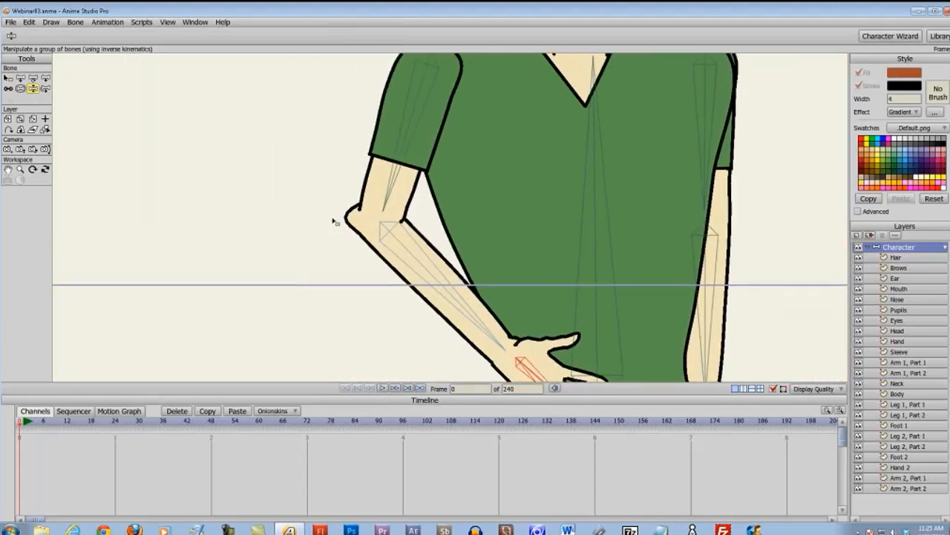
scroll(335, 221, "down", 3)
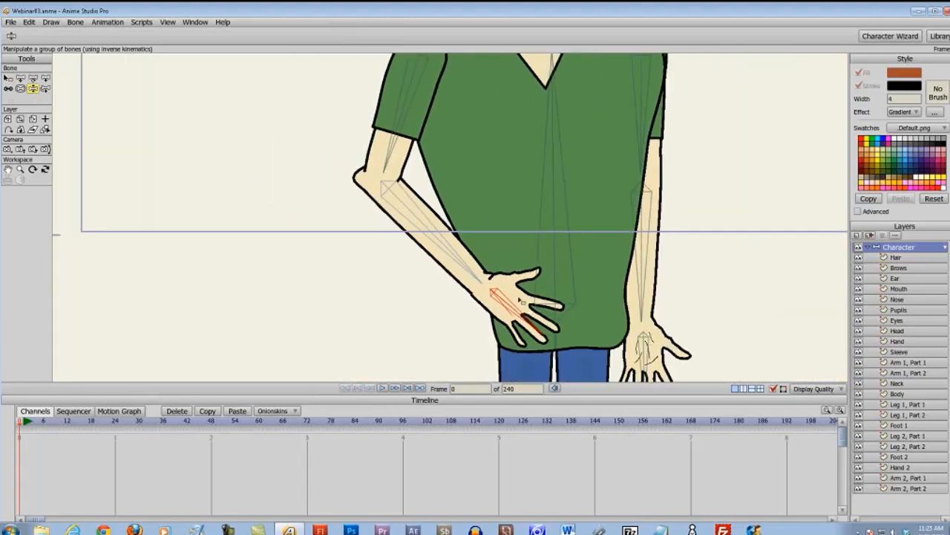
left_click_drag(510, 298, 427, 358)
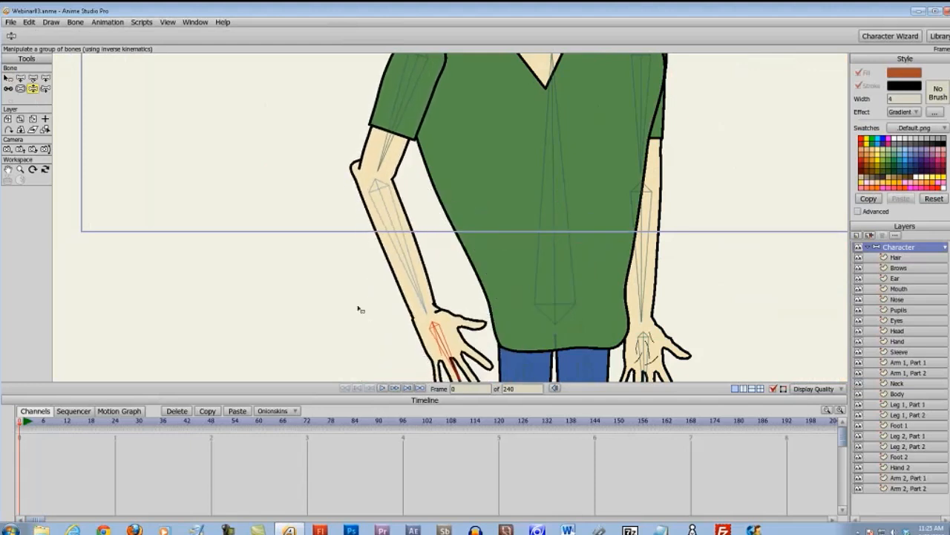
key("ctrl+z")
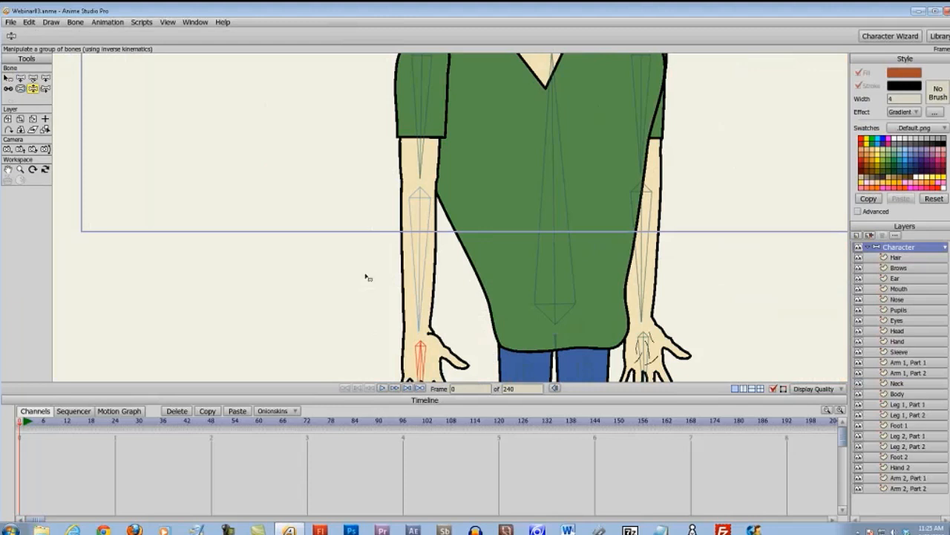
- Shift Arm 1, Part 2's top elbow point inward, align its outer edge point with the upper arm's outline, and return to the Character layer
left_click(920, 373)
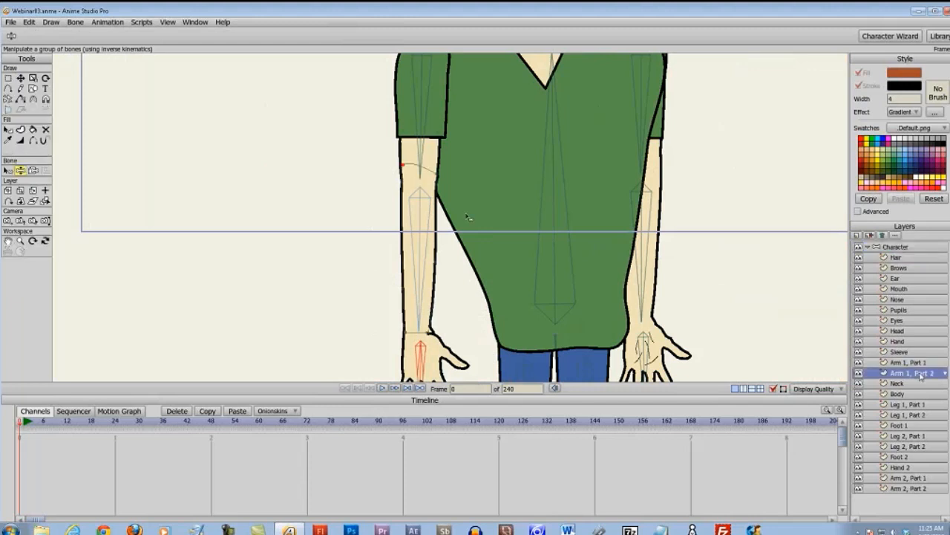
scroll(356, 195, "up", 5)
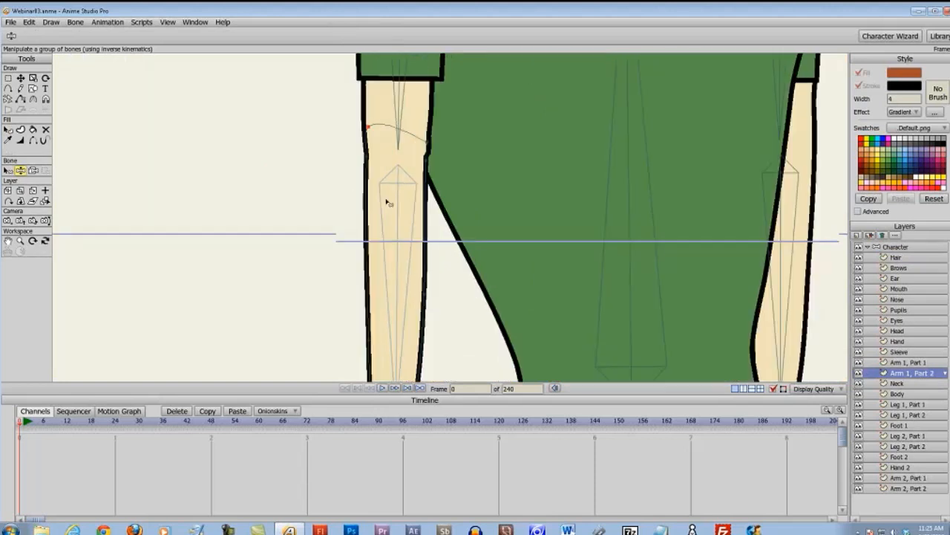
scroll(380, 198, "up", 2)
left_click(20, 78)
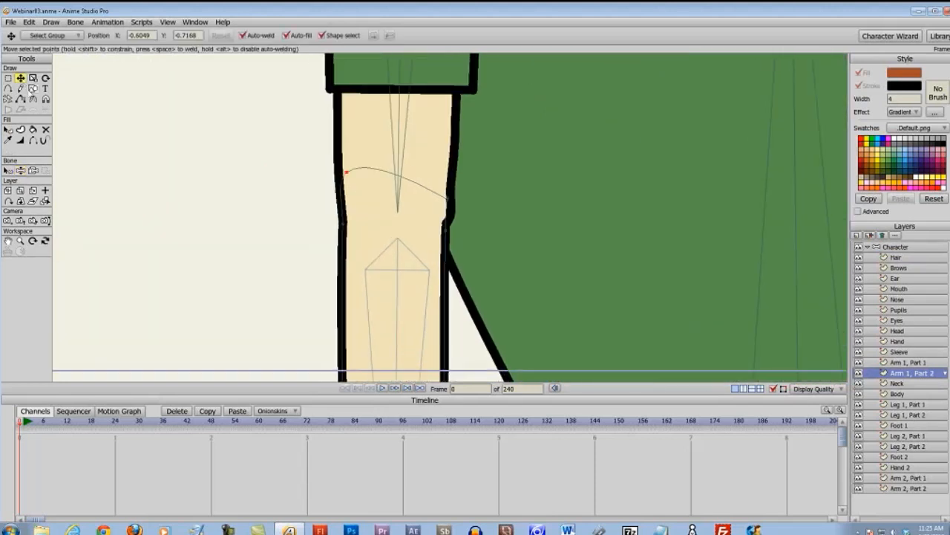
left_click(341, 187)
left_click_drag(348, 175, 369, 175)
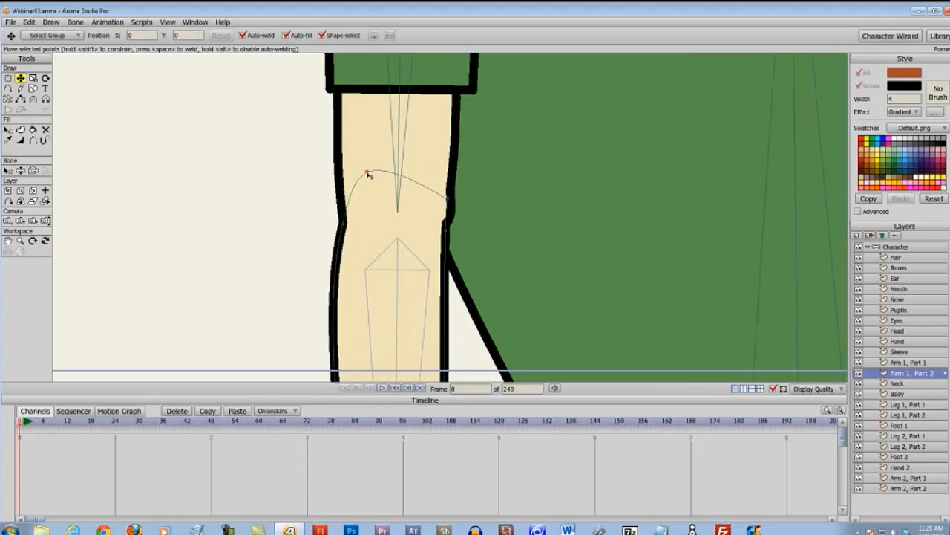
left_click_drag(336, 227, 345, 227)
left_click(300, 235)
left_click(251, 263)
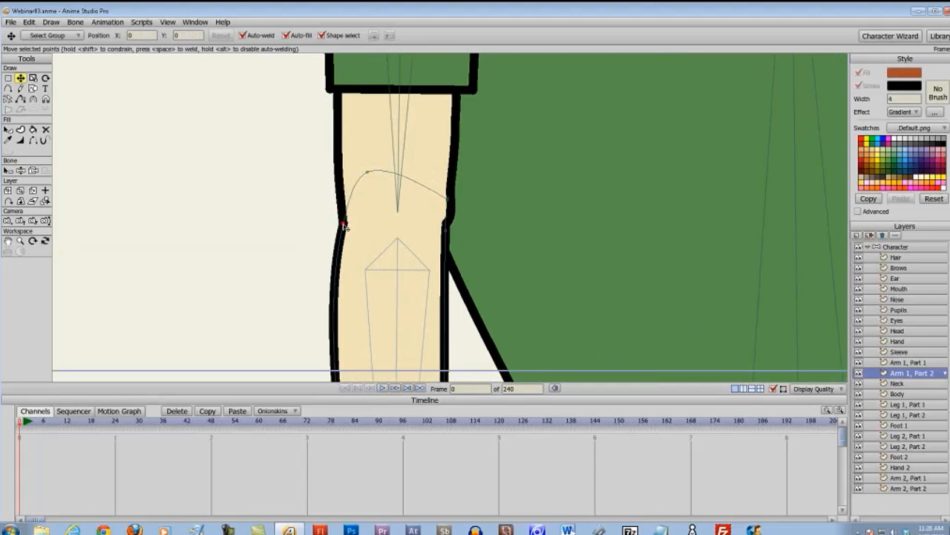
scroll(250, 264, "down", 3)
scroll(251, 264, "down", 1)
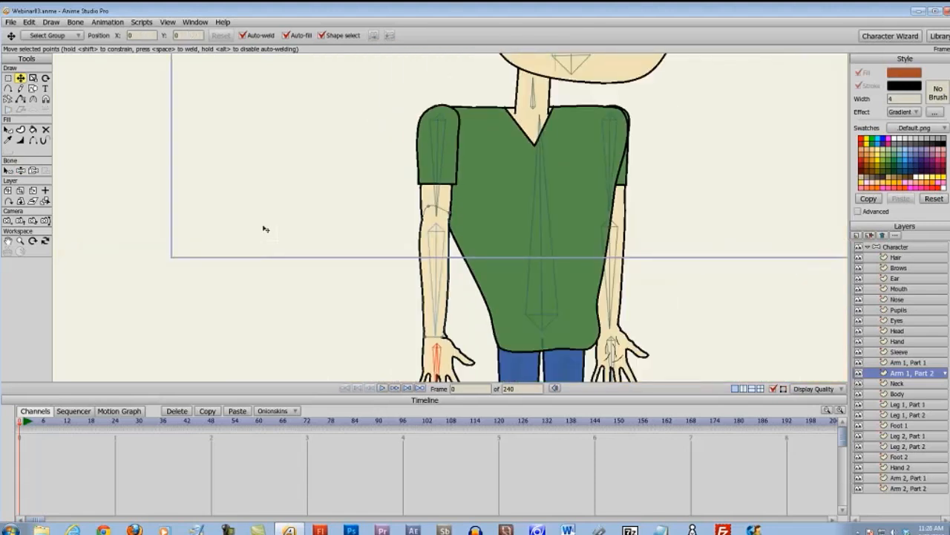
left_click(895, 247)
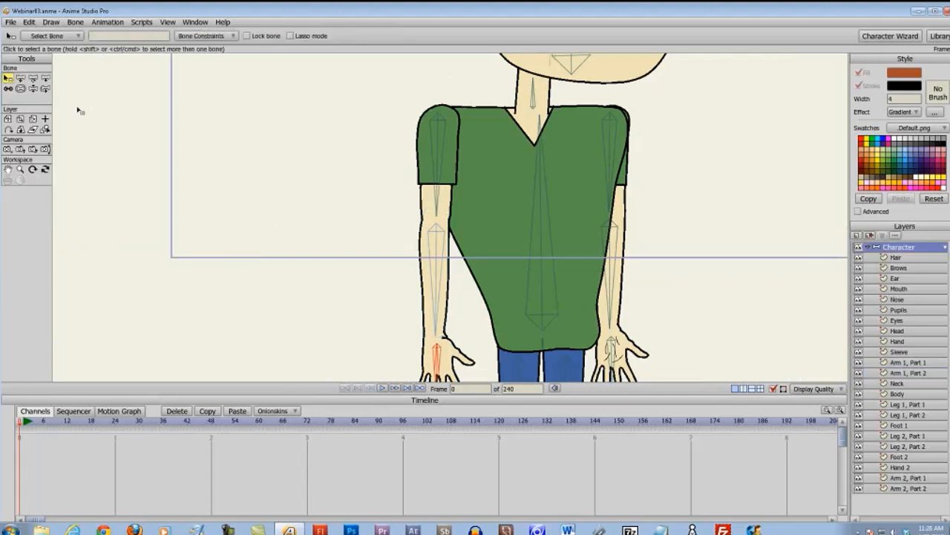
- Bend the first arm inward toward the torso to test the elbow, and undo the pose
left_click(33, 90)
left_click_drag(355, 280, 312, 250)
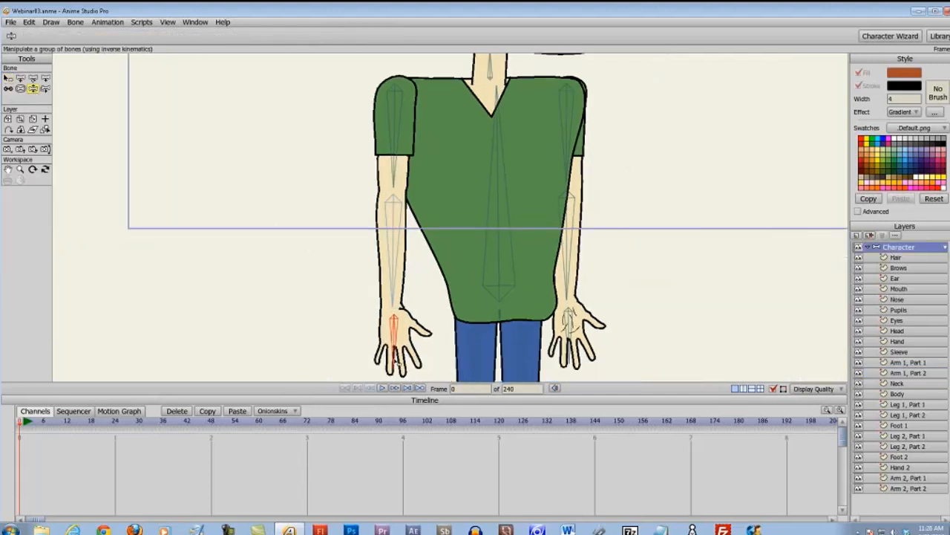
mouse_move(397, 362)
left_mouse_down()
mouse_move(477, 286)
mouse_move(511, 236)
mouse_move(442, 319)
mouse_move(471, 320)
mouse_move(496, 281)
left_mouse_up()
- On Arm 1, Part 2, move the outer elbow edge point slightly inward and shift the top elbow point outward and slightly down
left_click(916, 375)
scroll(335, 185, "up", 5)
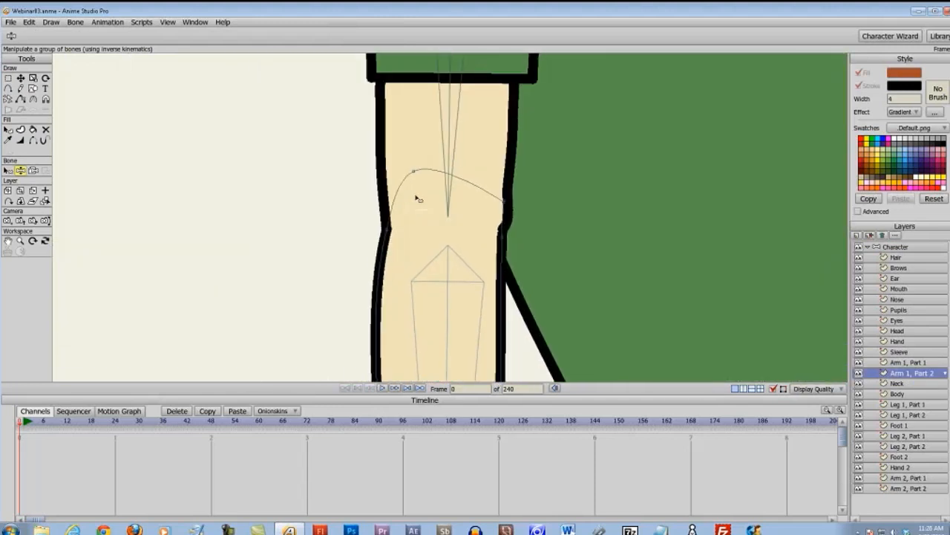
left_click(21, 78)
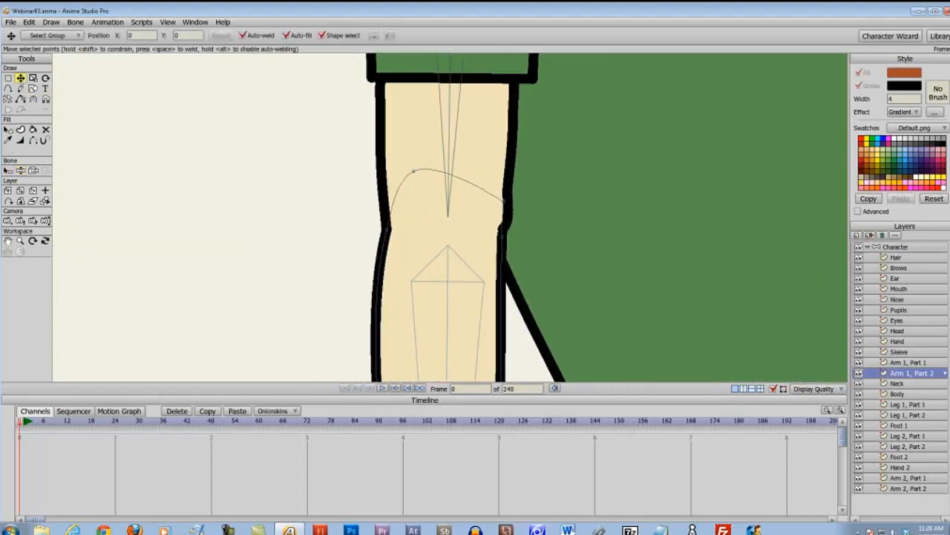
left_click_drag(520, 199, 391, 231)
left_click(322, 235)
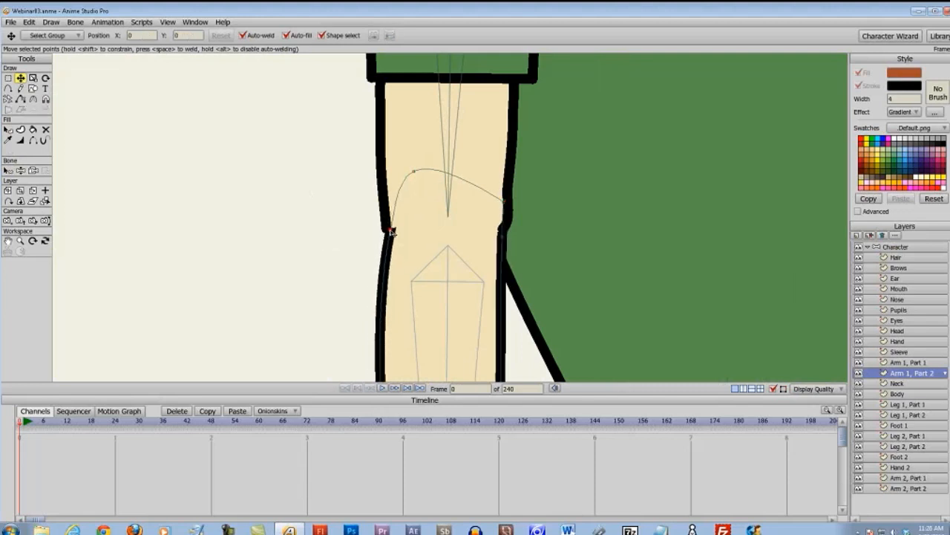
left_click(407, 175)
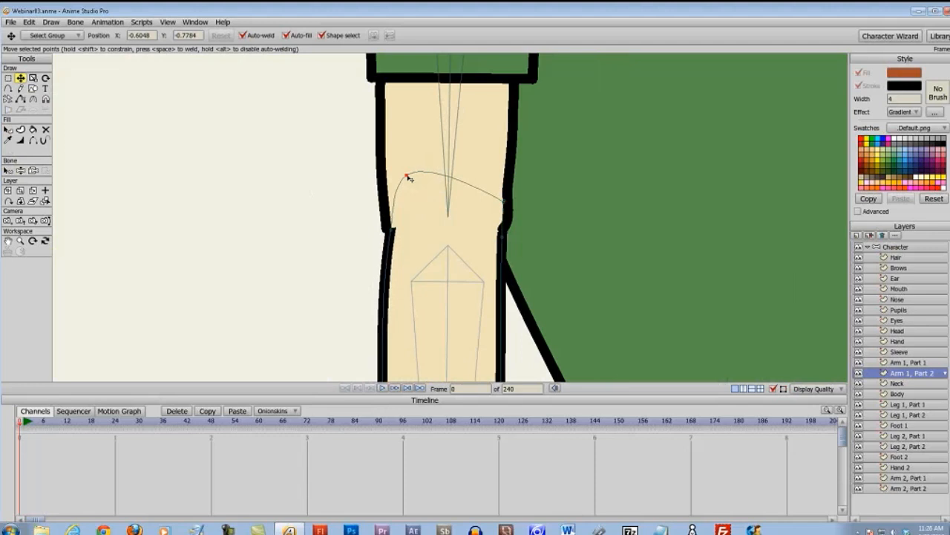
- Move the outer elbow corner point of Arm 1, Part 1 inward so it meets the forearm's outline
left_click(902, 362)
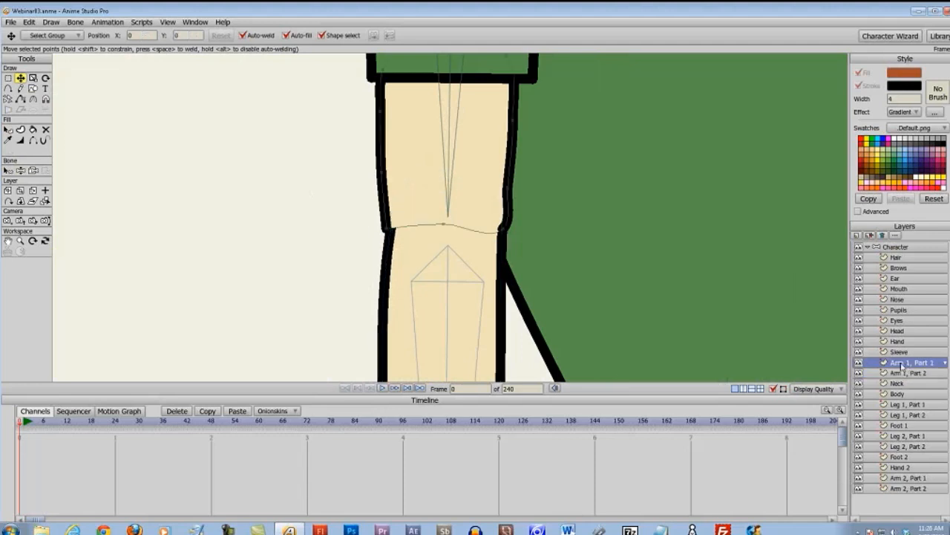
left_click_drag(387, 228, 392, 232)
key("ctrl+a")
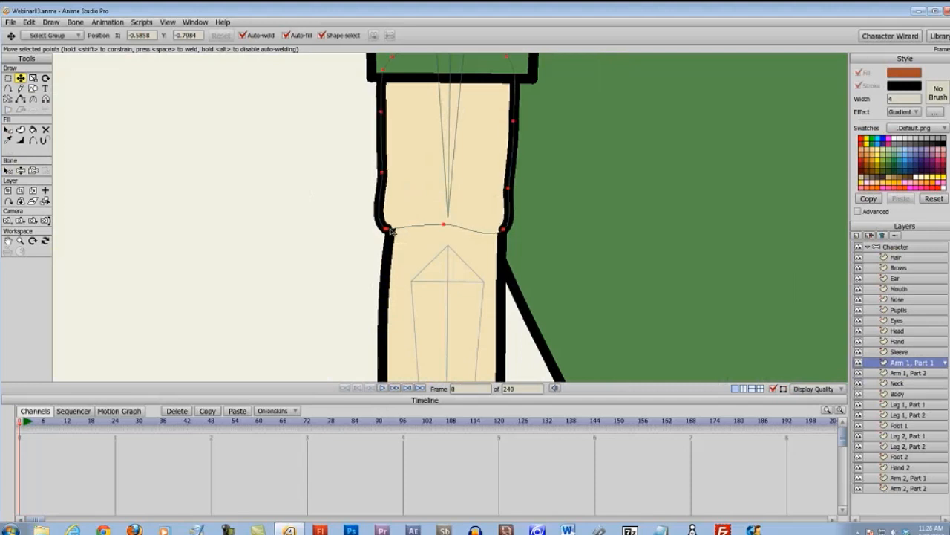
left_click(388, 230)
scroll(398, 262, "up", 2)
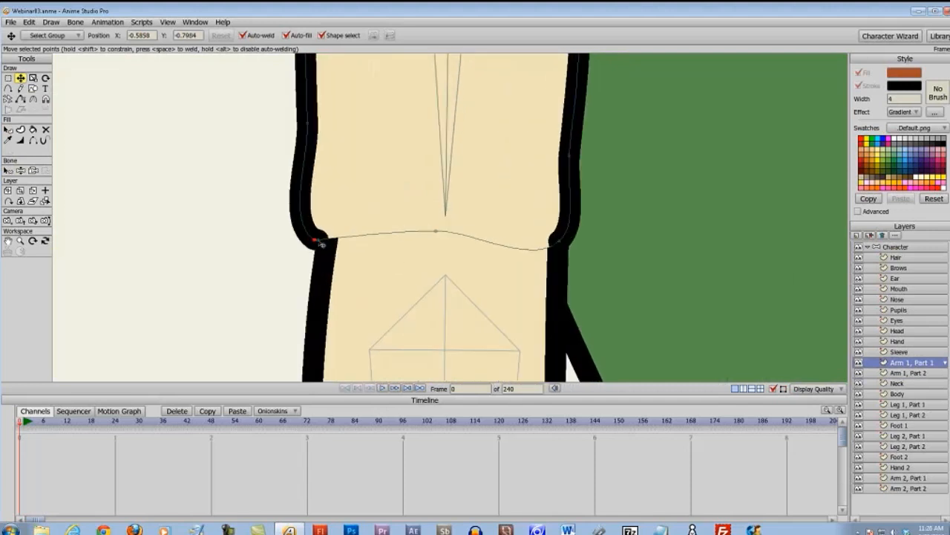
left_click_drag(322, 245, 330, 240)
left_click(255, 276)
scroll(257, 282, "down", 5)
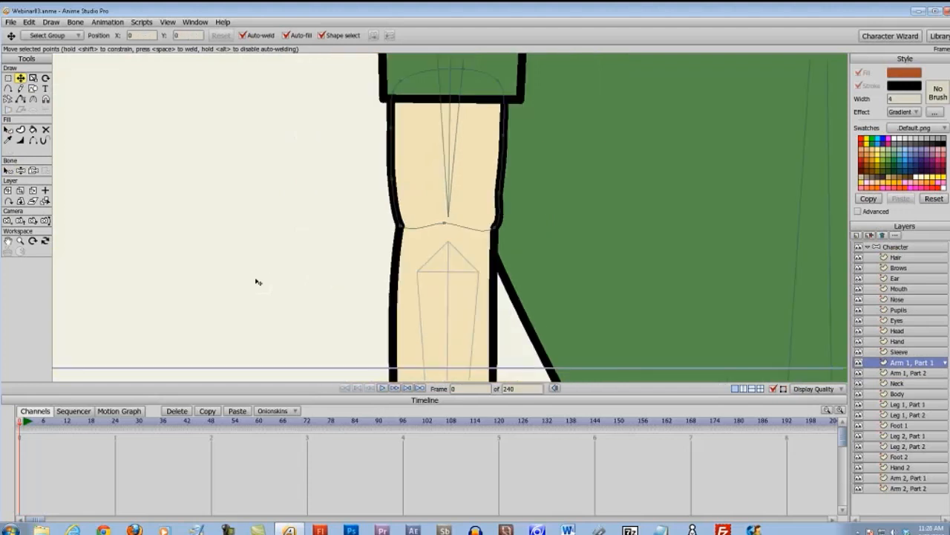
- Test the elbow on the Character layer by swinging the first hand over the hip, and undo the pose
left_click(895, 247)
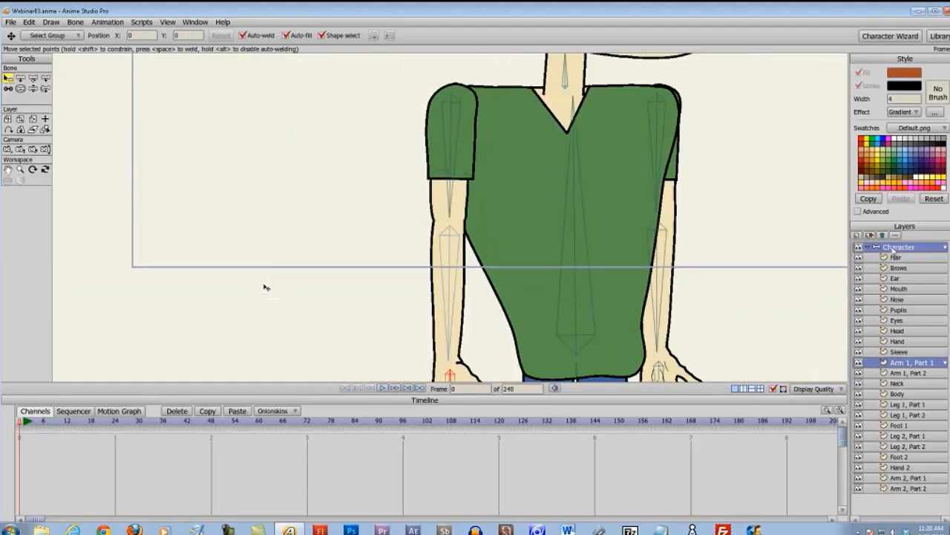
scroll(356, 223, "down", 3)
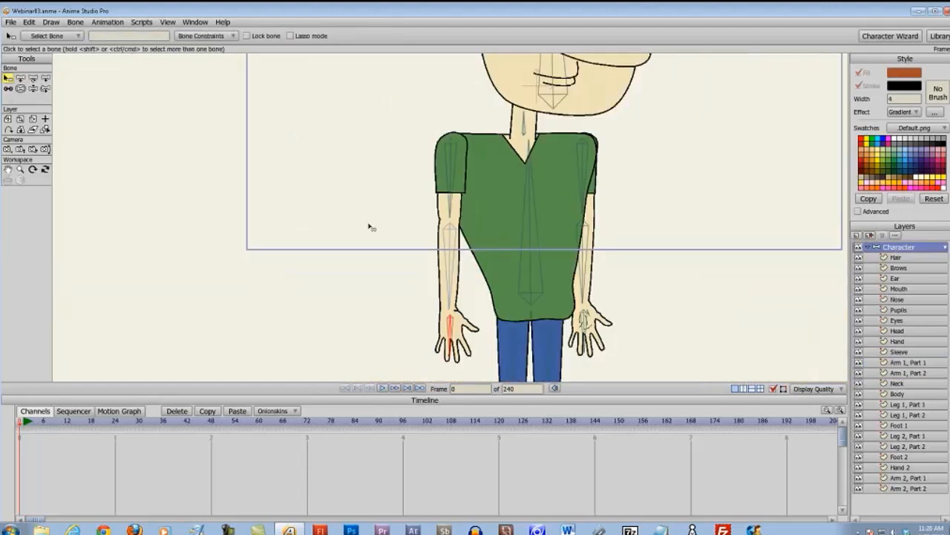
left_click(33, 88)
left_click_drag(448, 345, 512, 322)
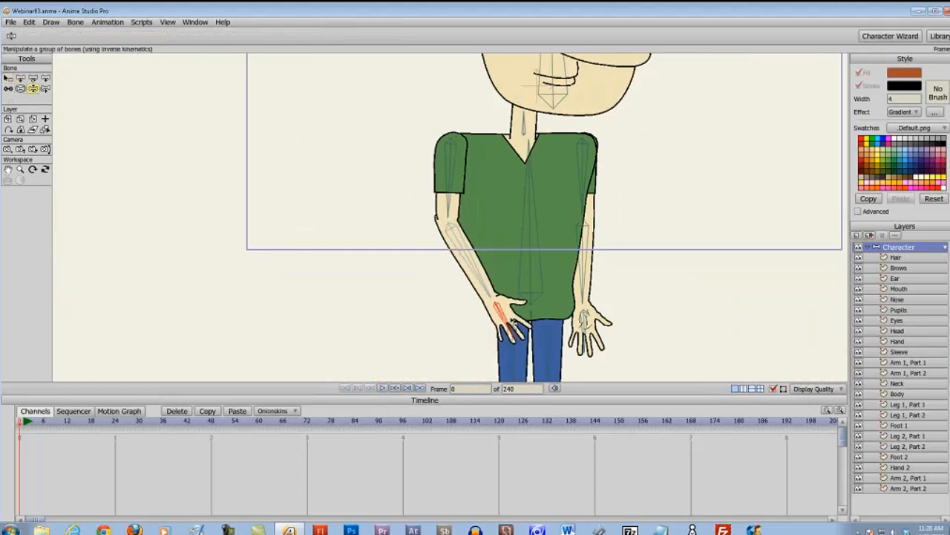
key("ctrl+z")
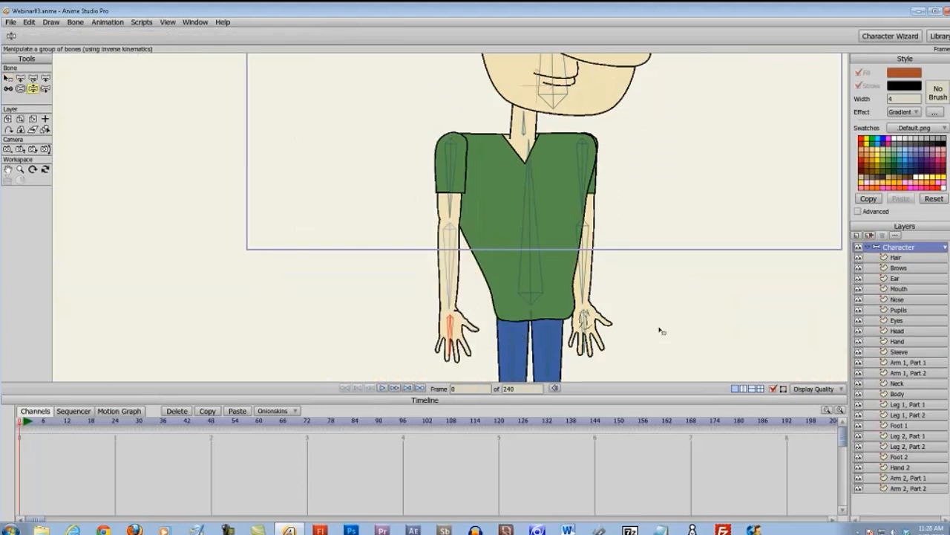
- Lower the top elbow point of Arm 1, Part 2 to flatten the forearm's rounded upper end
left_click(926, 375)
scroll(403, 288, "up", 6)
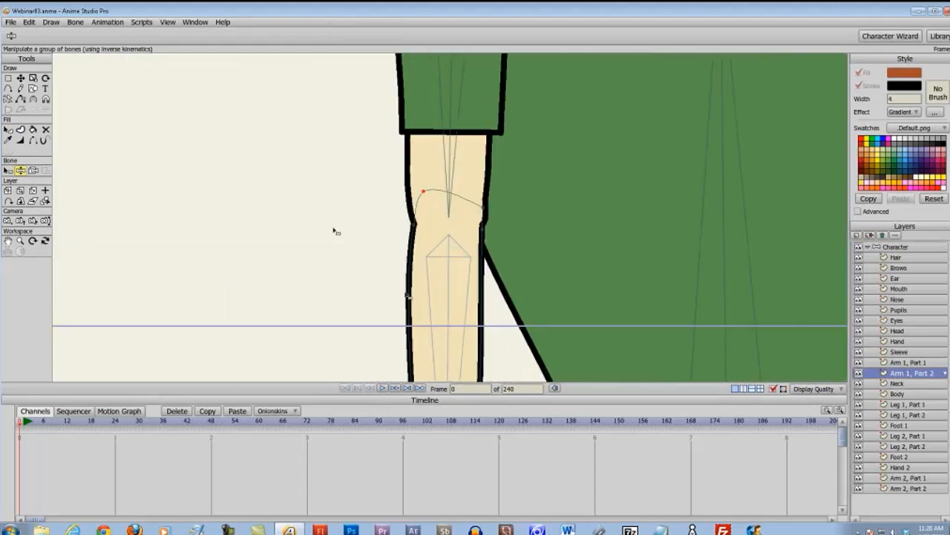
key("t")
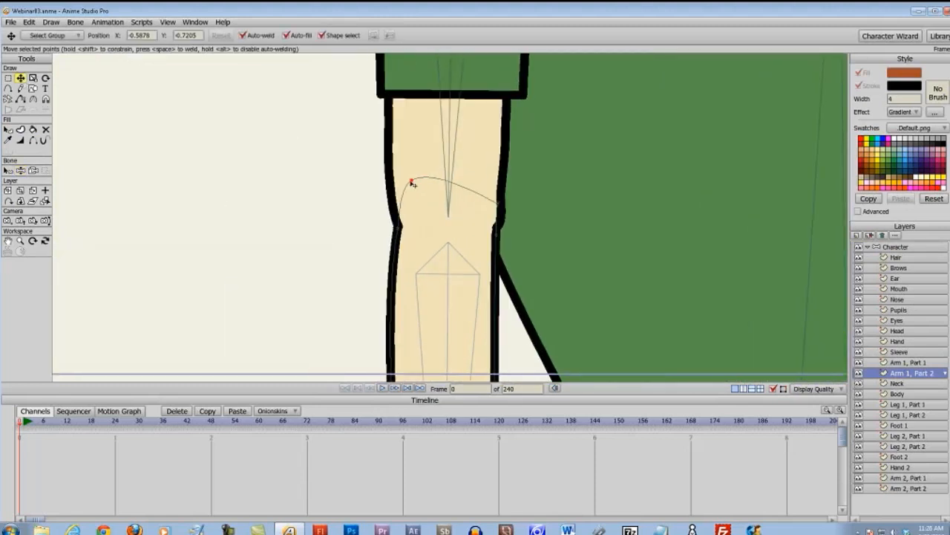
left_click_drag(412, 183, 407, 201)
left_click(301, 265)
scroll(301, 265, "down", 4)
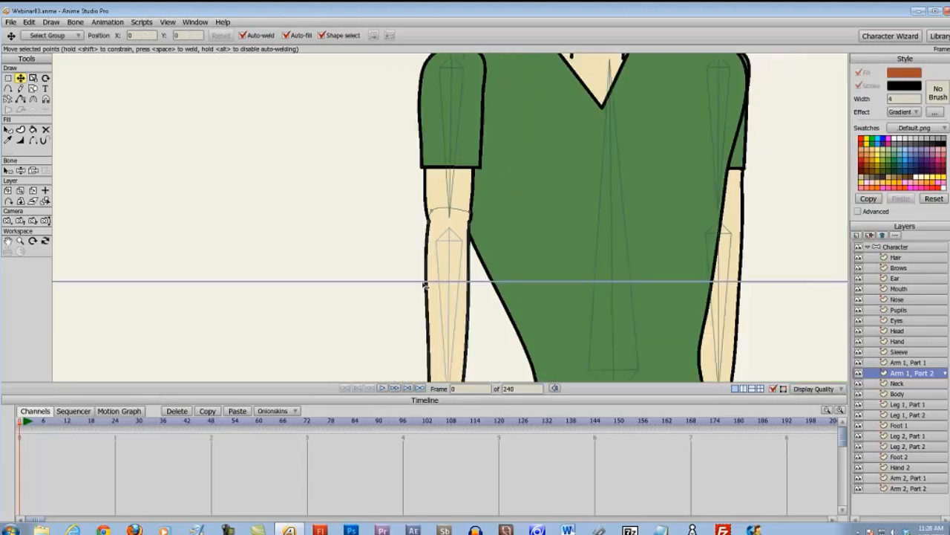
- Retest the flattened elbow with the first arm's bones on the Character layer, and restore the straight arm
left_click(900, 247)
scroll(253, 290, "down", 2)
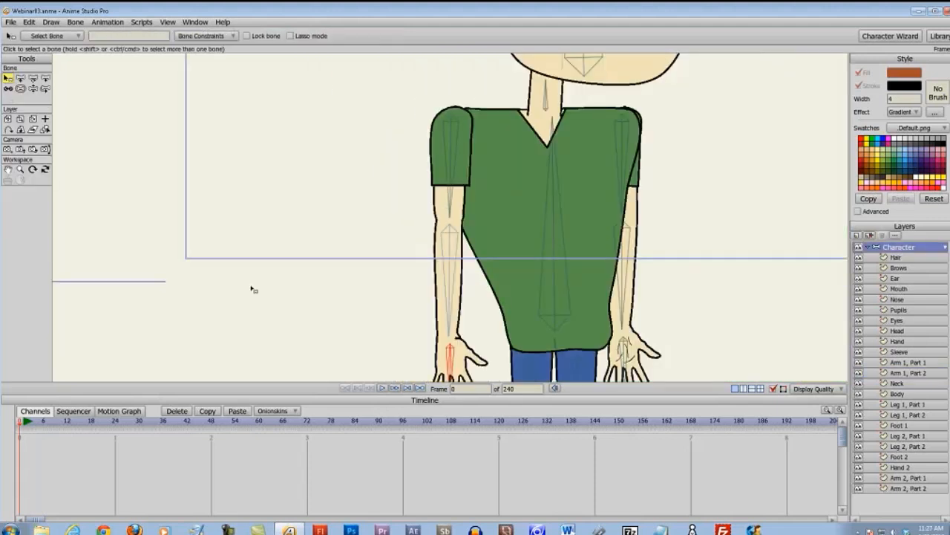
scroll(253, 290, "down", 1)
key("z")
mouse_move(453, 361)
left_mouse_down()
mouse_move(514, 325)
mouse_move(525, 297)
mouse_move(540, 296)
mouse_move(453, 343)
left_mouse_up()
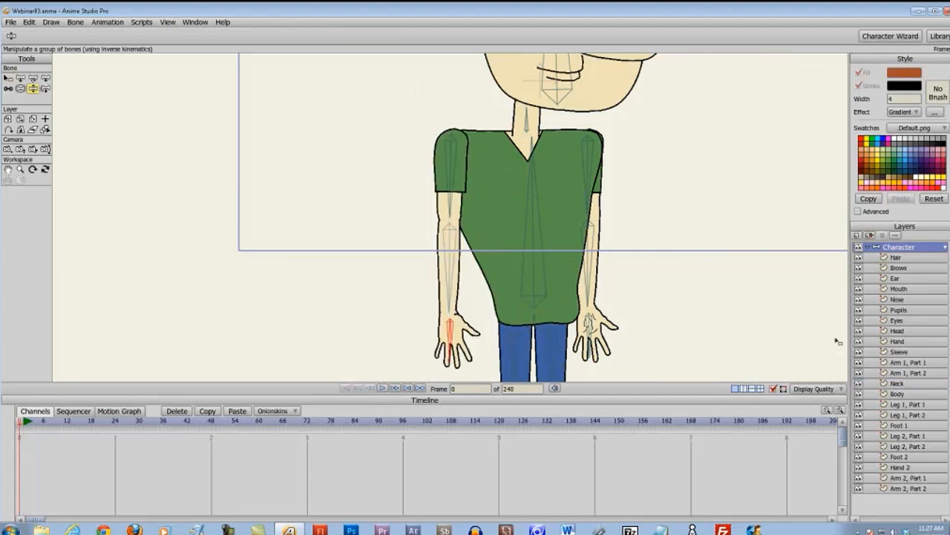
- Nudge the outer elbow edge point of Arm 1, Part 2 into line with the upper arm's corner
left_click(907, 373)
left_click(899, 351)
left_click(907, 373)
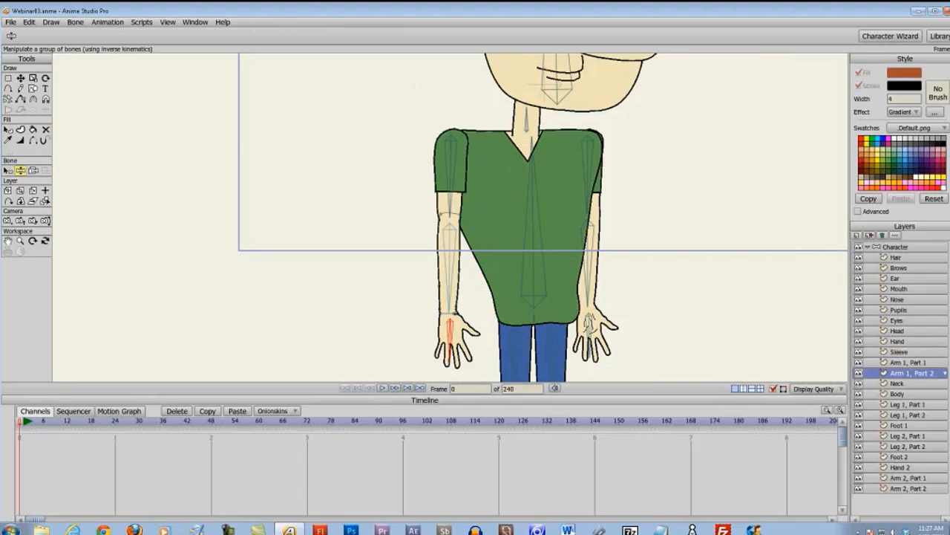
scroll(388, 244, "up", 5)
key("t")
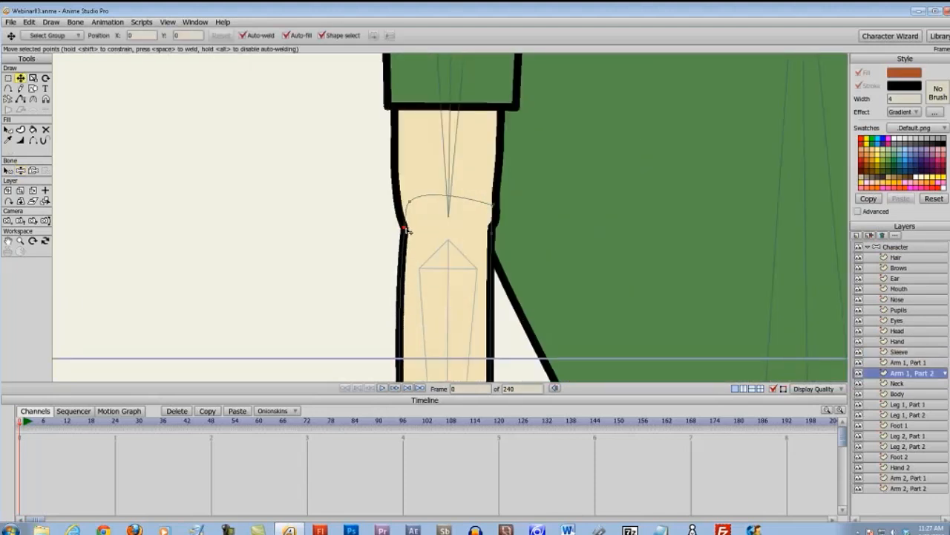
scroll(409, 205, "down", 2)
scroll(313, 262, "down", 4)
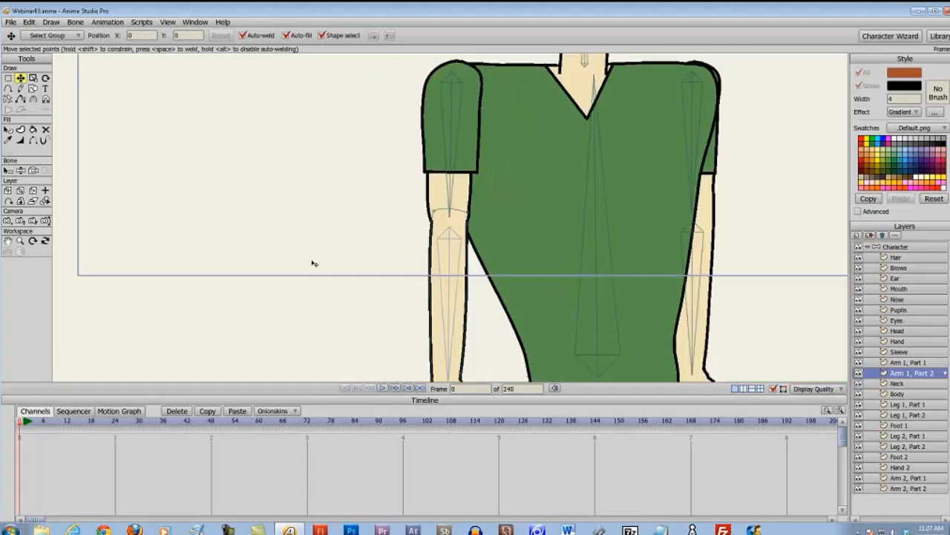
- Check the adjusted elbow on the Character layer by bending the first forearm toward the hip, and undo the pose
key("z")
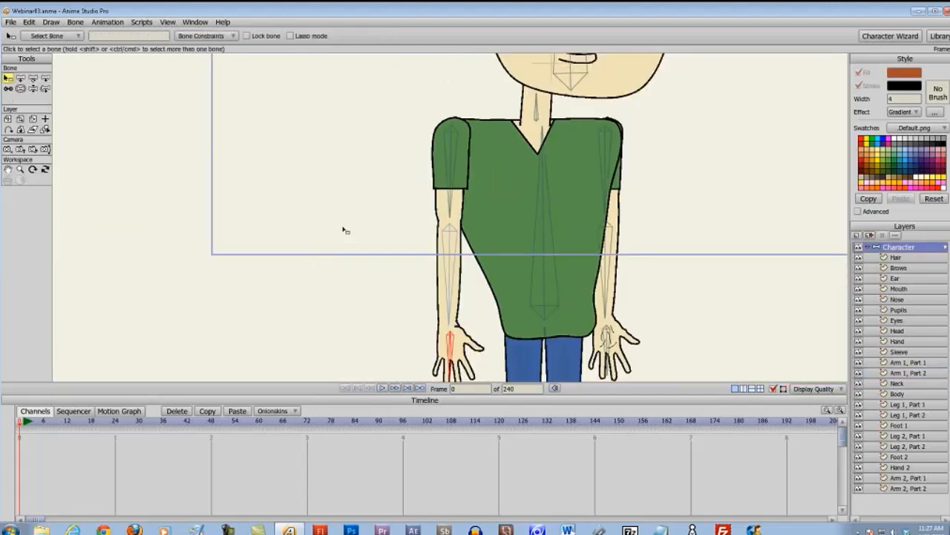
left_click_drag(344, 230, 337, 211)
left_click(33, 88)
left_click_drag(439, 336, 504, 323)
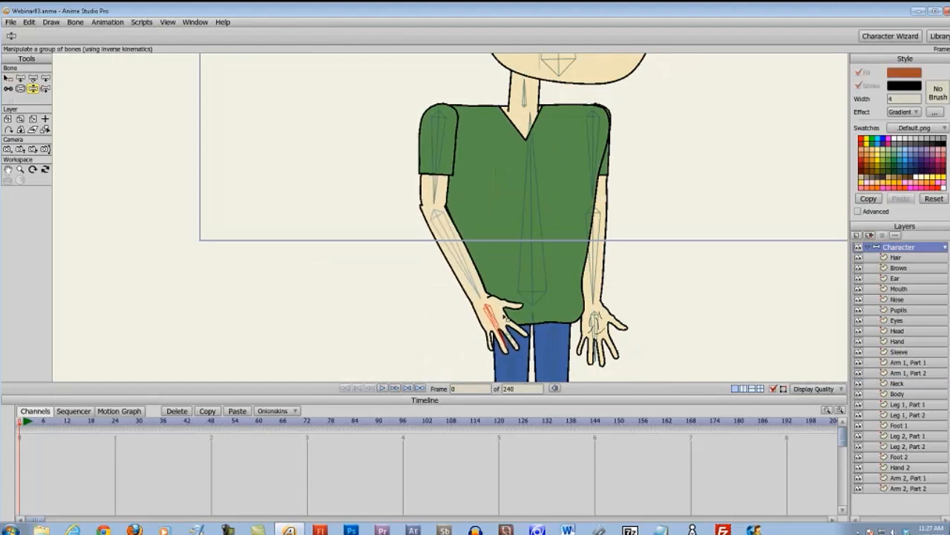
key("z")
- Shift both the outer edge point and the top elbow point of Arm 1, Part 2 slightly inward
scroll(364, 261, "up", 8)
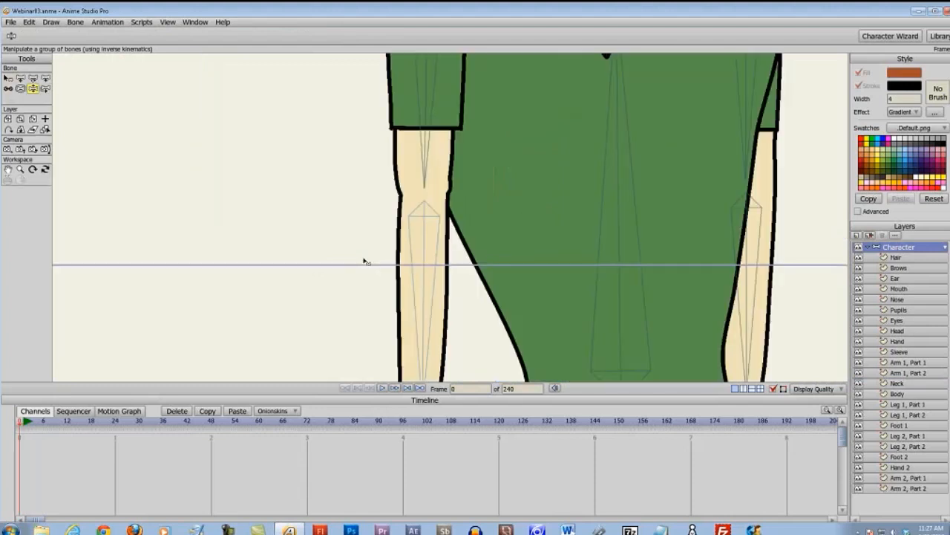
left_click(916, 372)
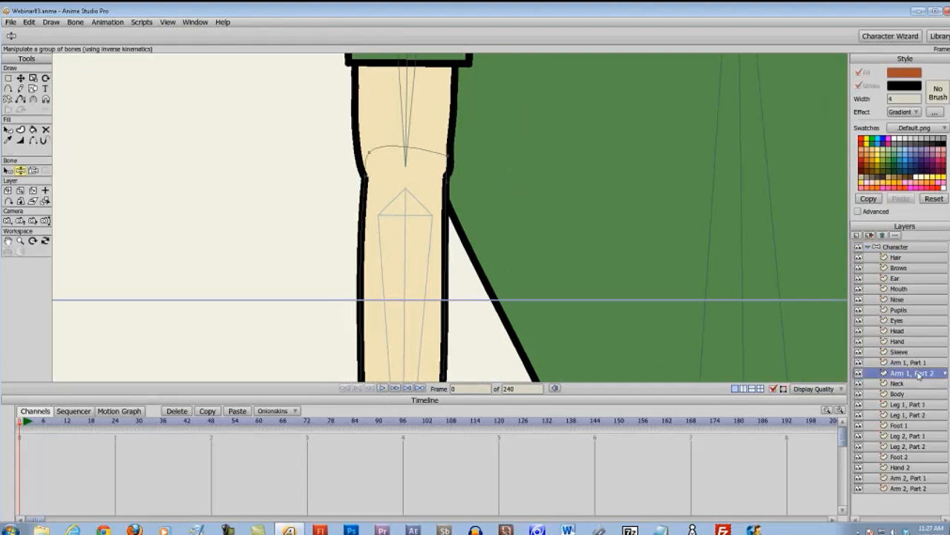
left_click_drag(327, 141, 460, 185)
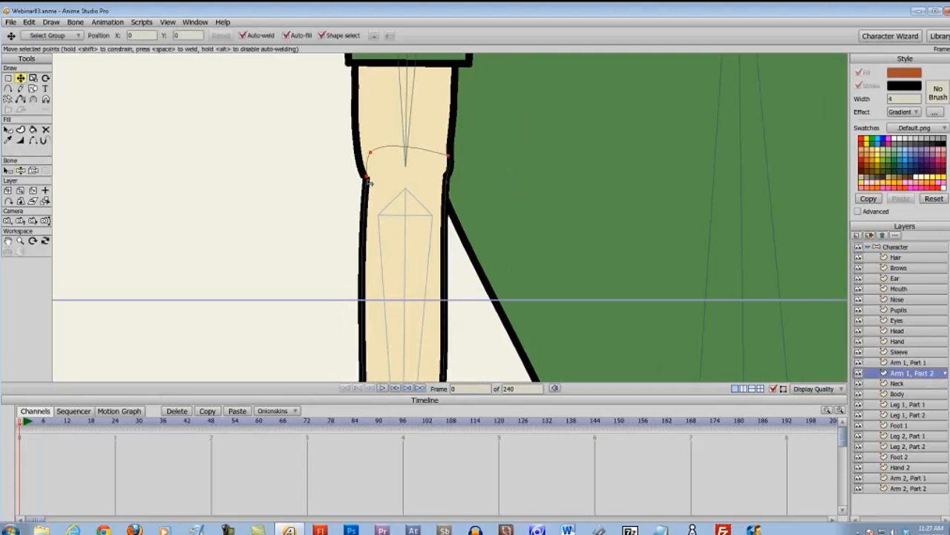
left_click(309, 205)
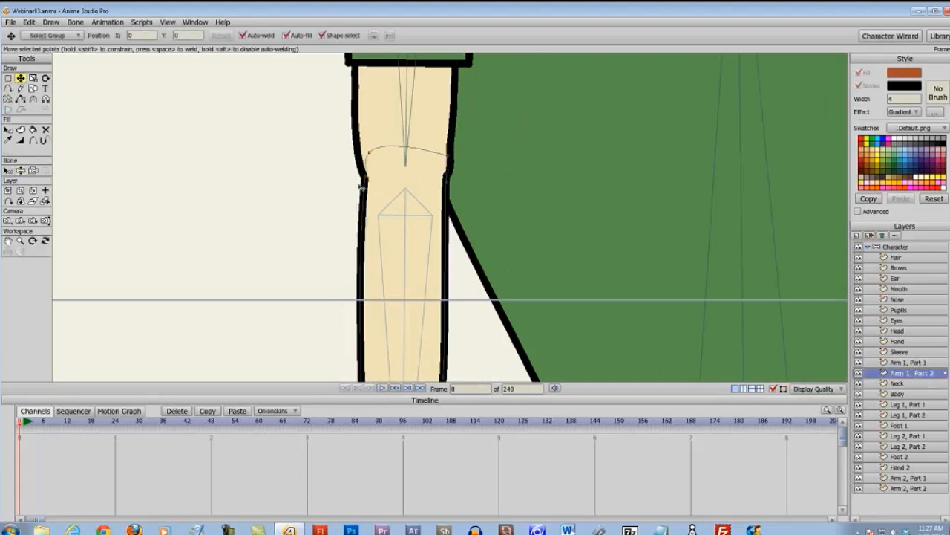
left_click_drag(370, 182, 375, 156)
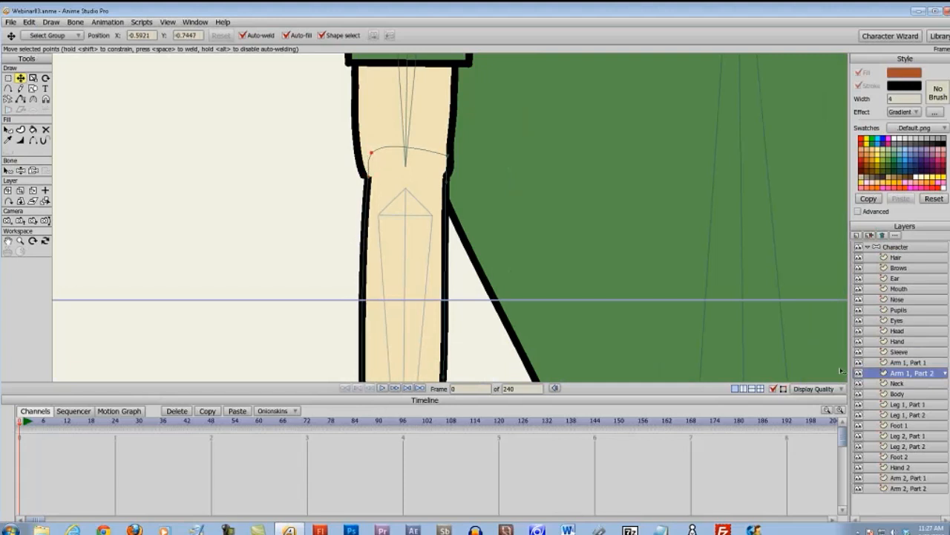
- Nudge the lower outer corner point of Arm 1, Part 1 up and inward to follow the narrowed forearm outline
left_click(907, 363)
left_click(377, 179)
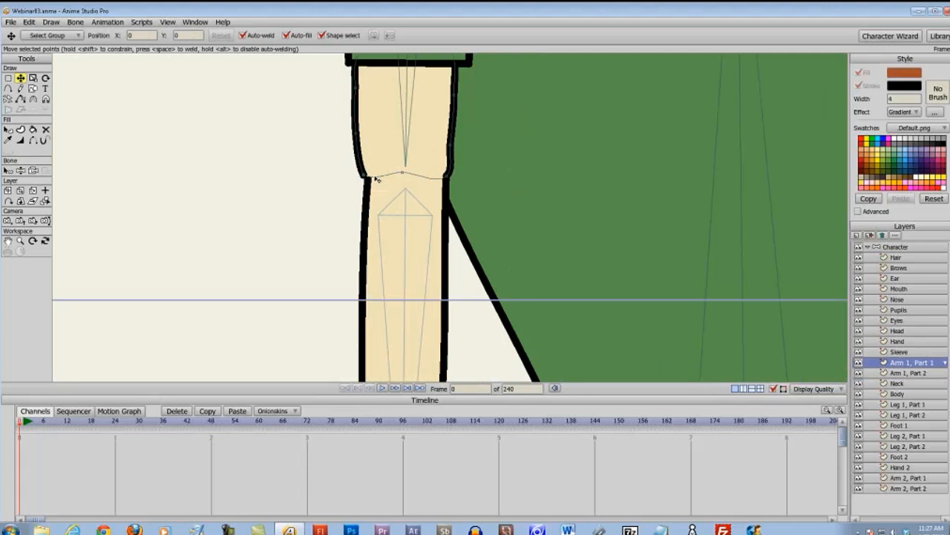
scroll(377, 179, "up", 3)
scroll(360, 202, "up", 2)
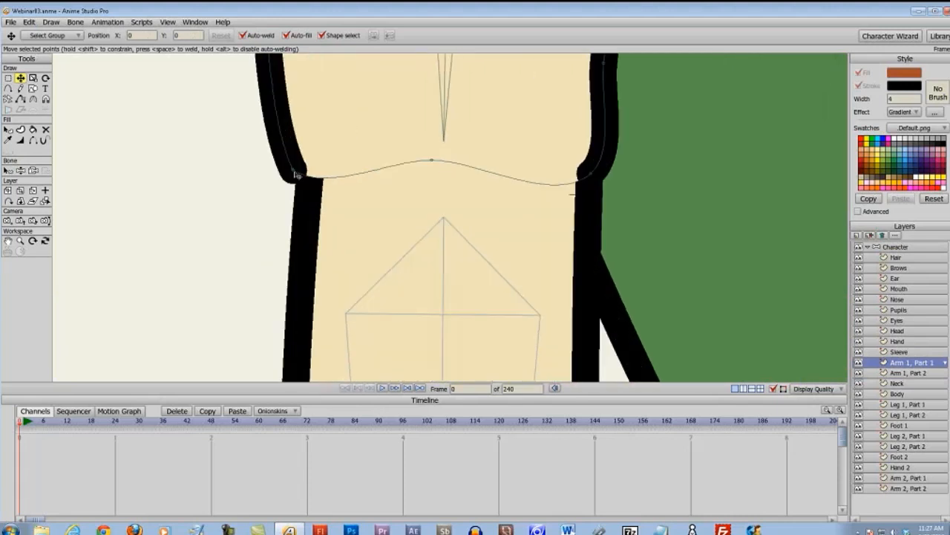
left_click(295, 172)
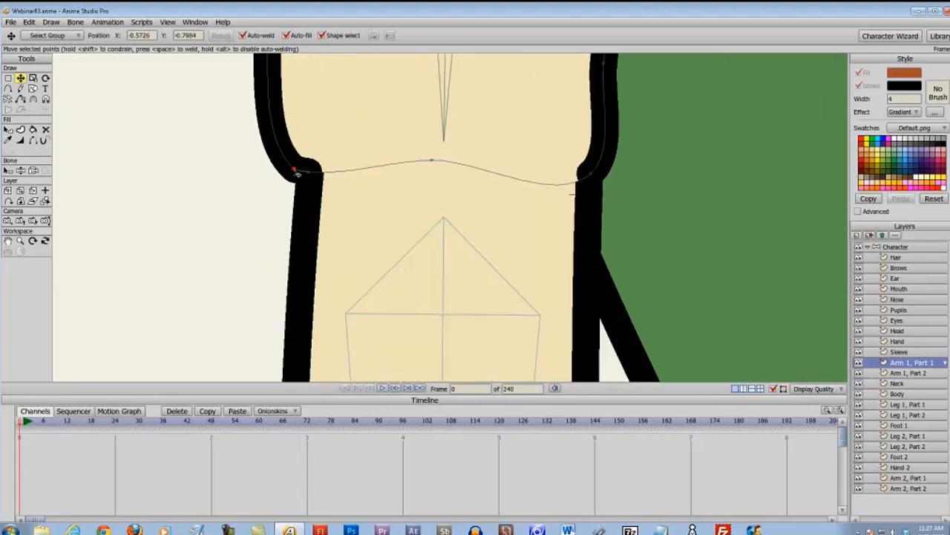
left_click_drag(297, 172, 305, 171)
scroll(265, 253, "down", 5)
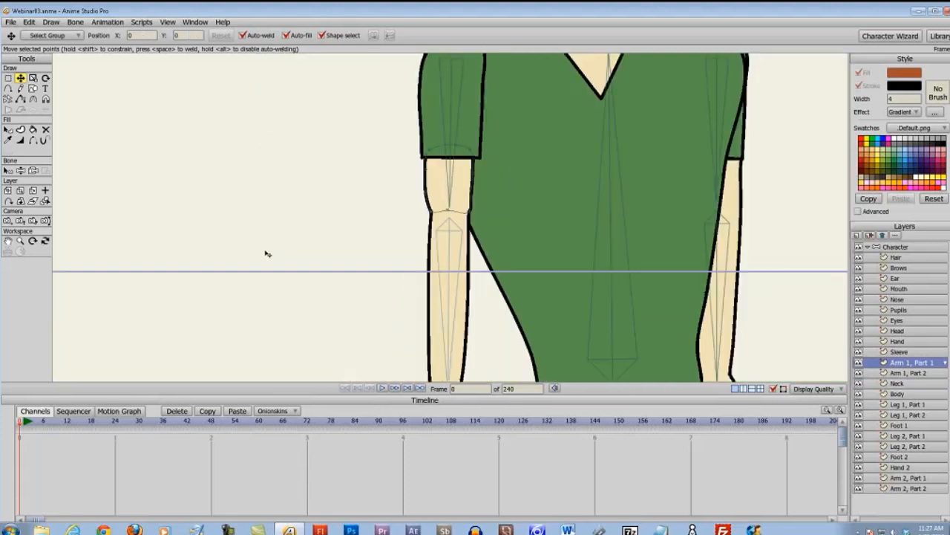
- On the Character layer, swing the first arm's elbow outward and, at frame 1, bend the forearm across the torso to test the joint
left_click(899, 247)
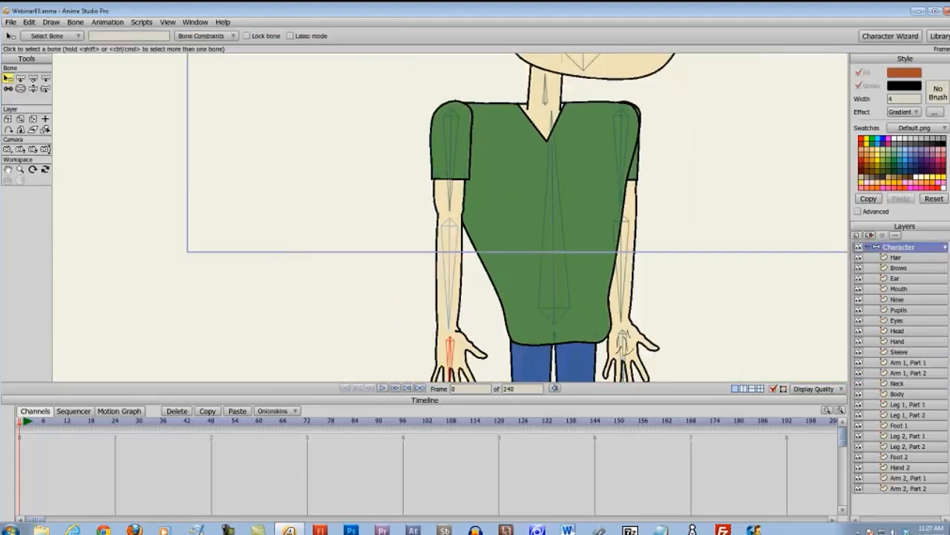
left_click(33, 92)
left_click_drag(463, 366, 454, 323)
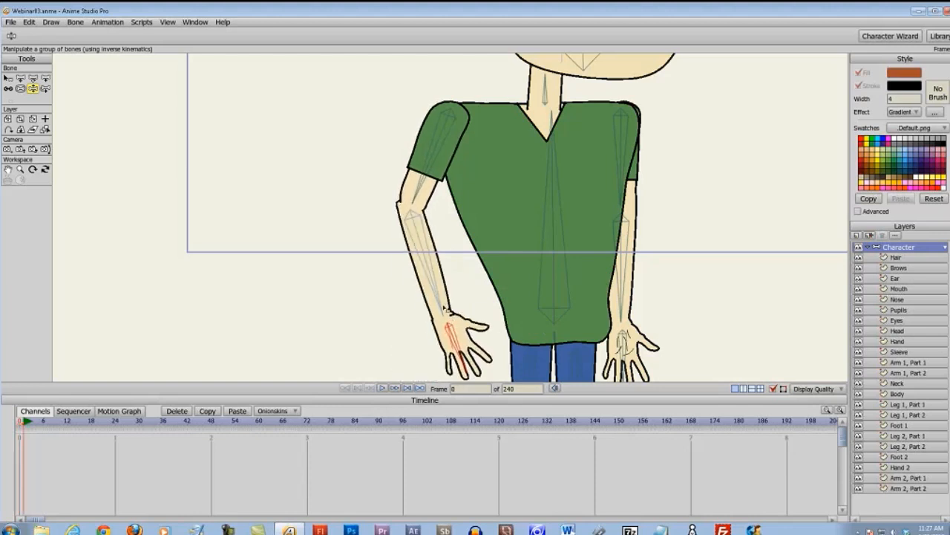
key("ctrl+Right")
left_click_drag(423, 327, 568, 168)
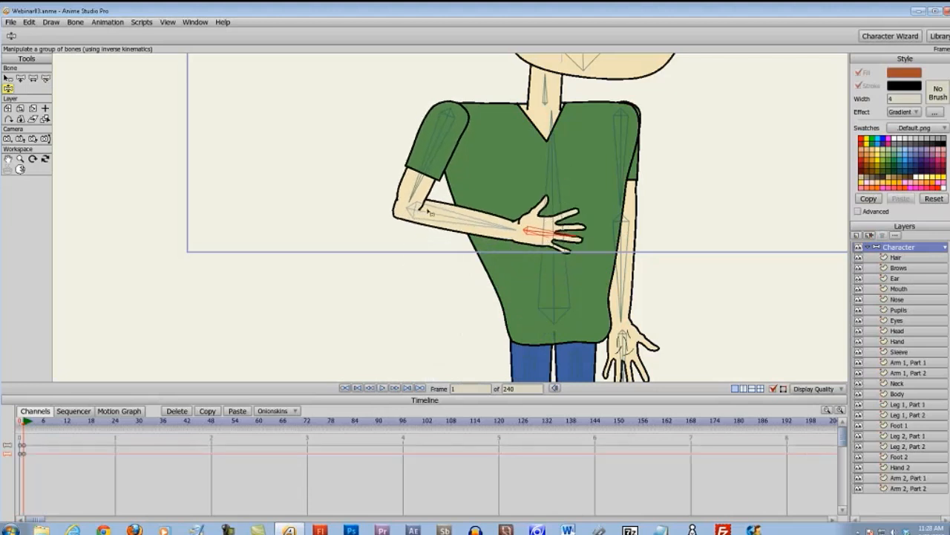
- Examine the bent elbow's outline up close, return to frame 0 and bend the first arm toward the hip again
scroll(428, 211, "up", 6)
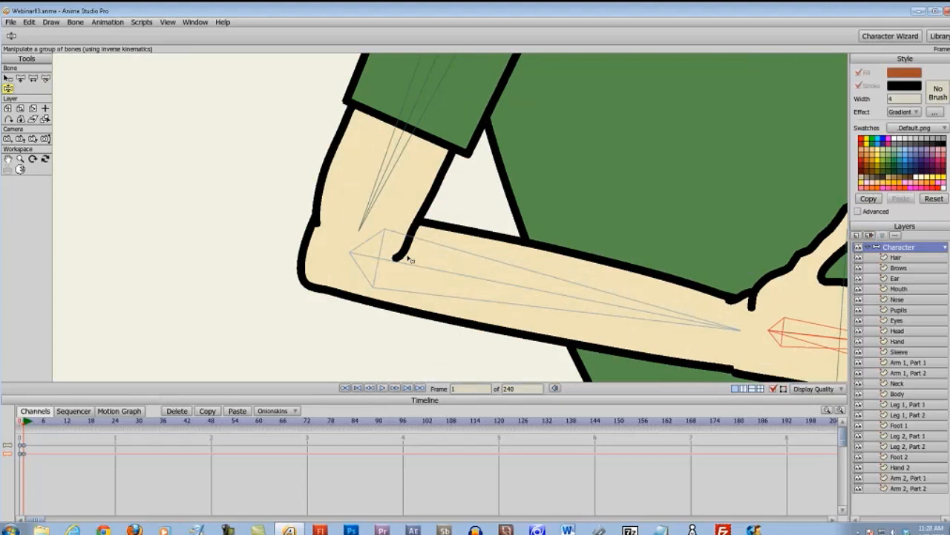
scroll(404, 286, "down", 6)
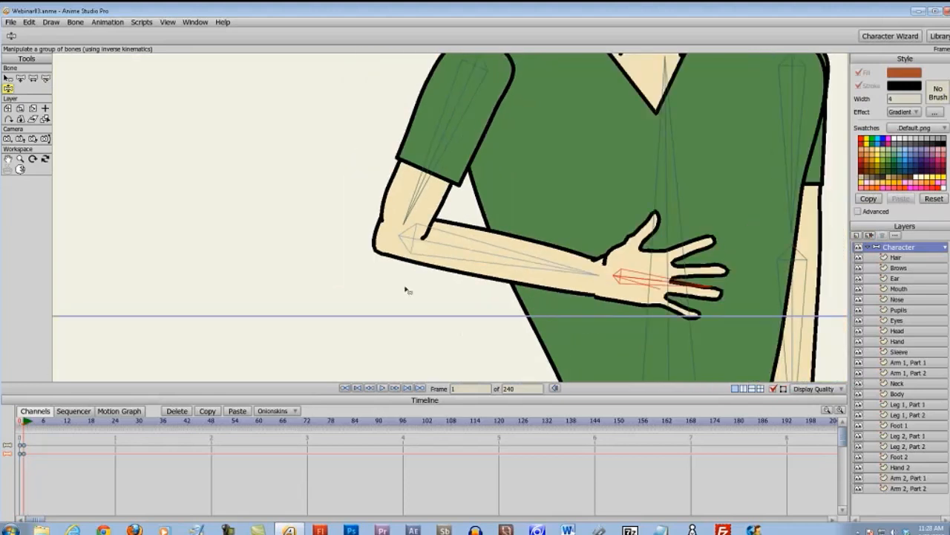
key("shift+ctrl+Left")
left_click_drag(479, 299, 542, 312)
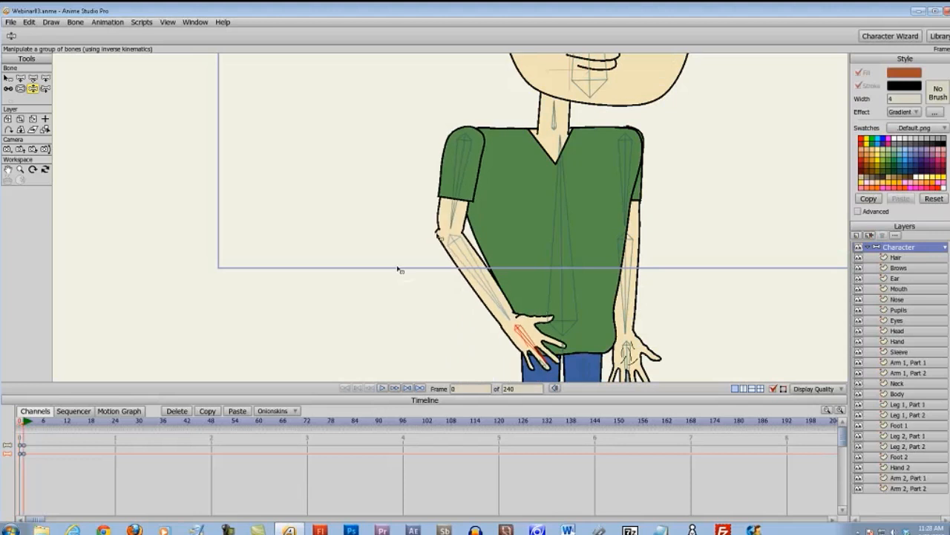
key("ctrl+Right")
key("ctrl+Left")
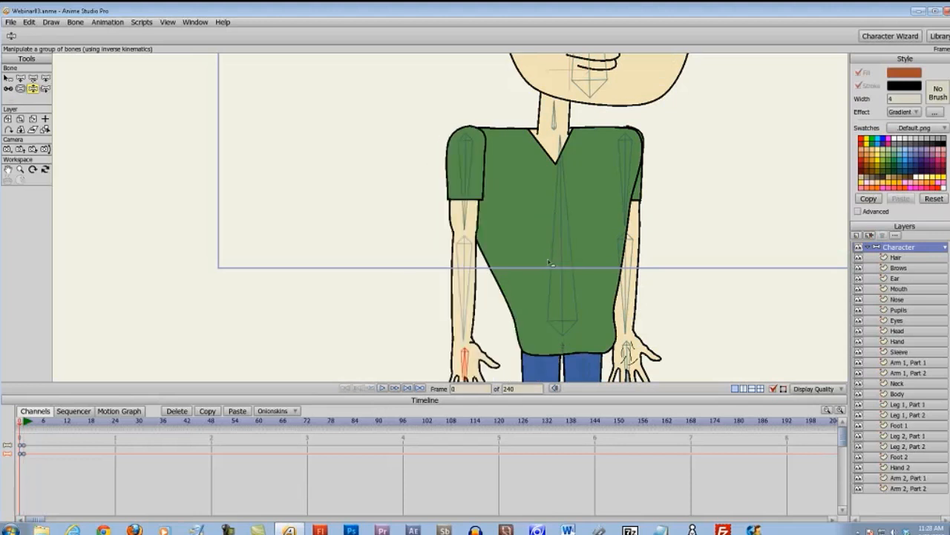
left_click_drag(464, 364, 549, 256)
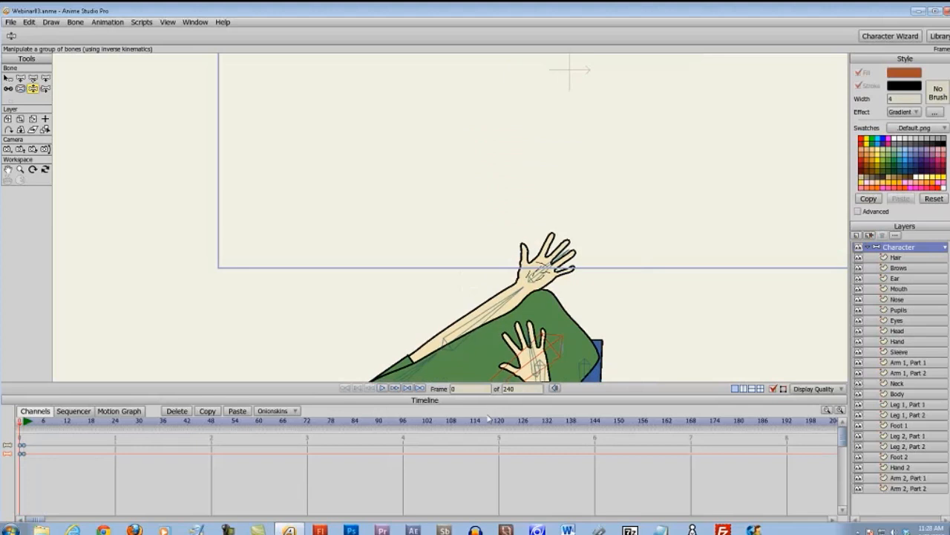
key("ctrl+z")
key("ctrl+z")
key("ctrl+z")
- On Arm 1, Part 1, set the line width of the lower inner elbow point to 0
scroll(423, 318, "up", 5)
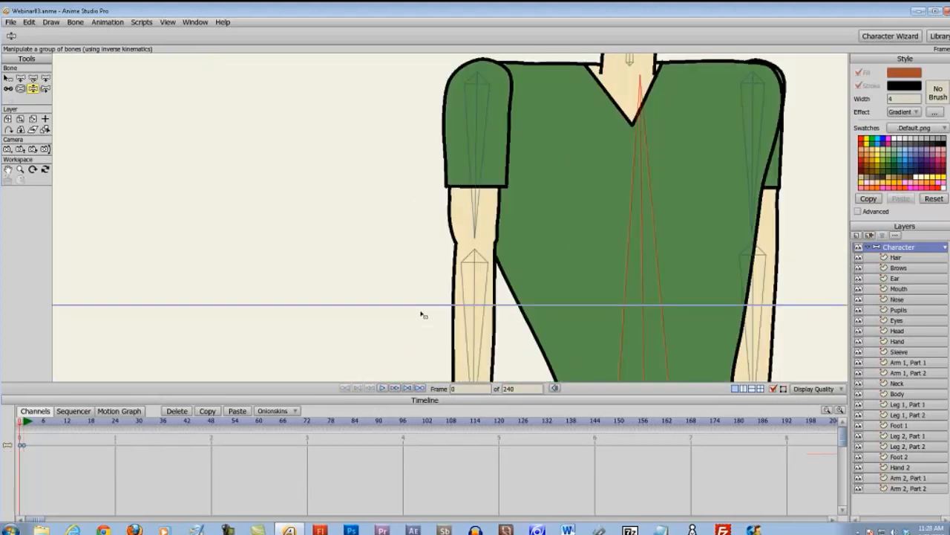
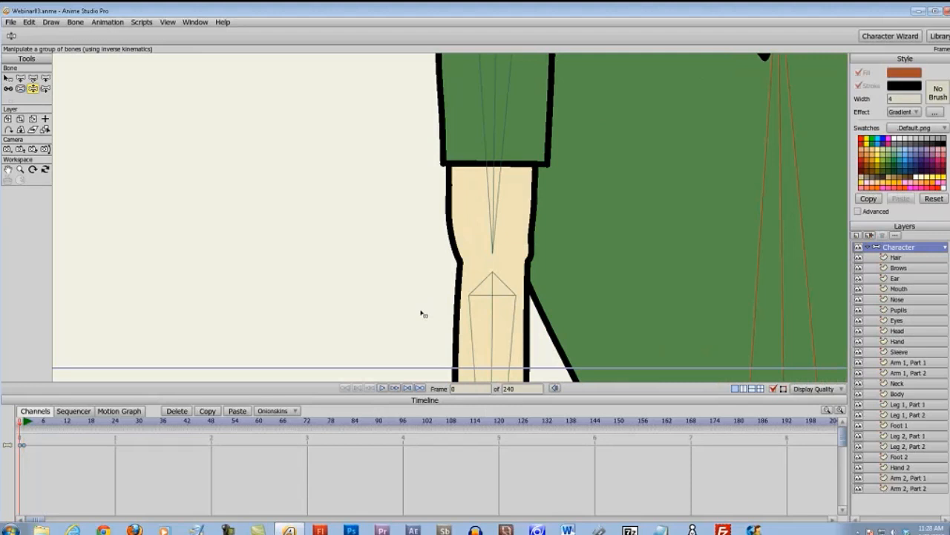
left_click(909, 361)
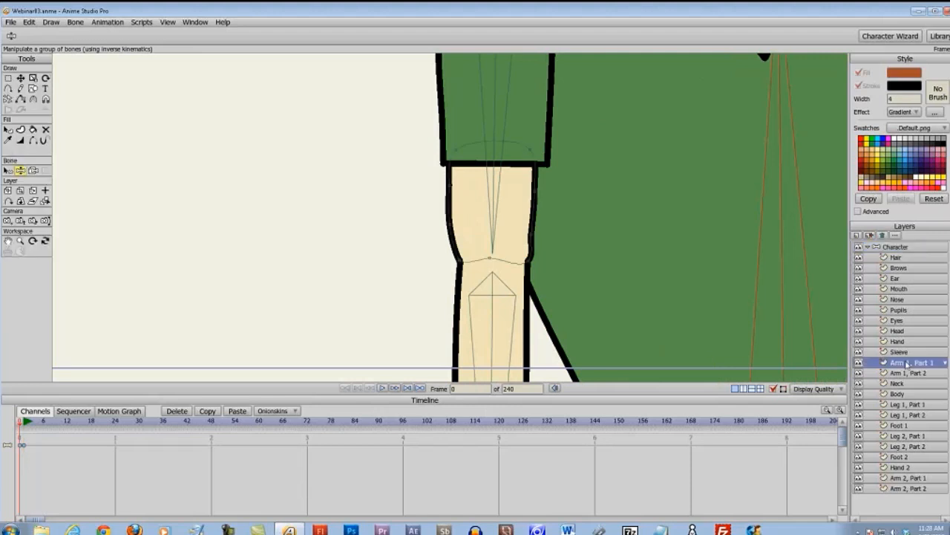
scroll(620, 275, "up", 2)
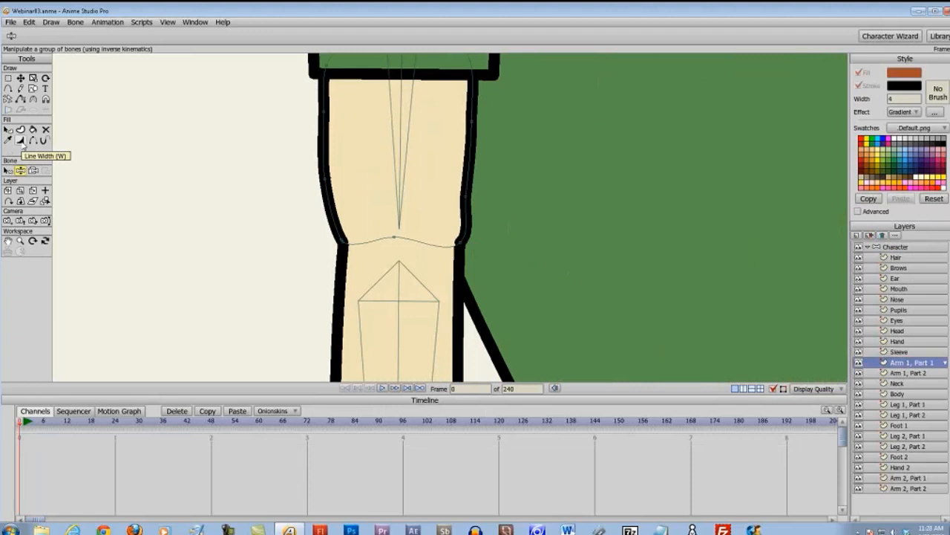
left_click(20, 141)
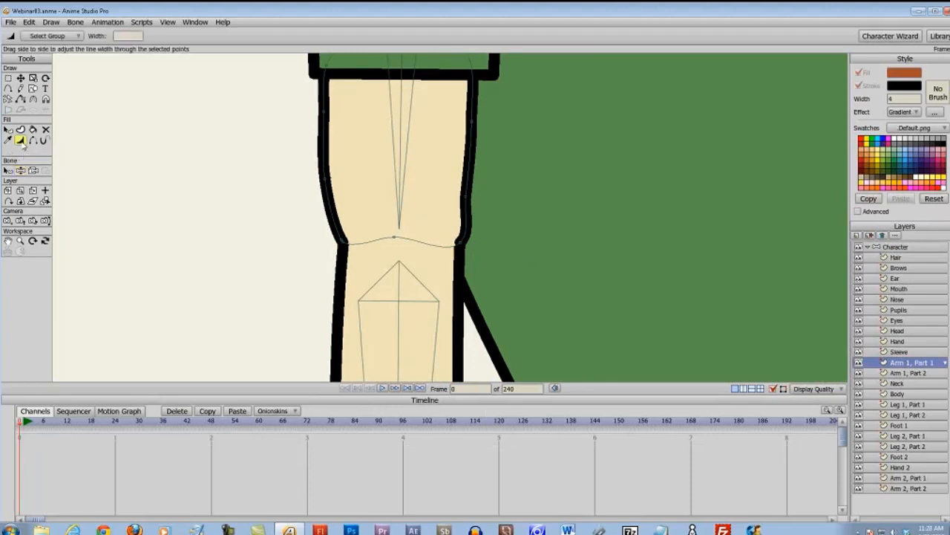
left_click(460, 242)
left_click_drag(136, 36, 102, 38)
left_click_drag(98, 37, 133, 35)
type("0")
key("Return")
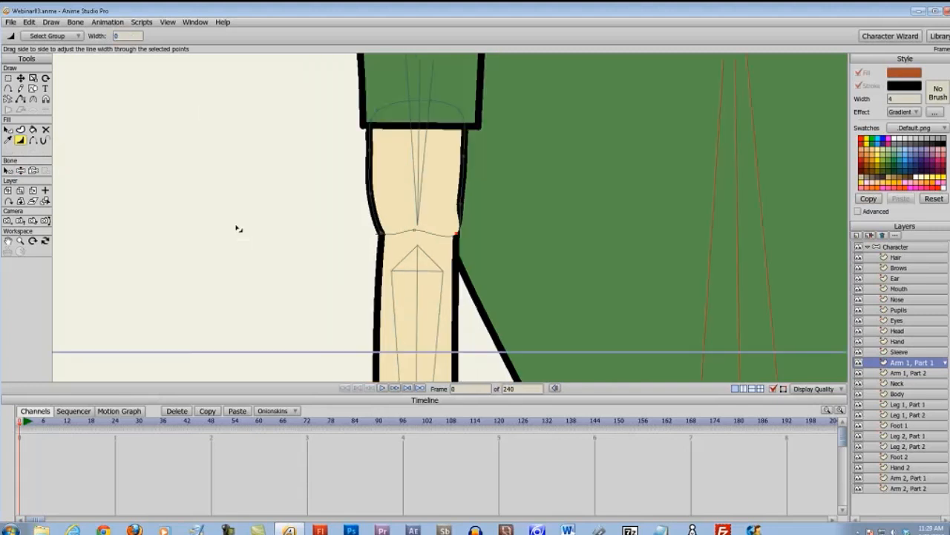
- On Arm 1, Part 2, add a point on the inner edge below the elbow and set the inner elbow point's line width to 0
left_click(928, 375)
scroll(451, 239, "up", 3)
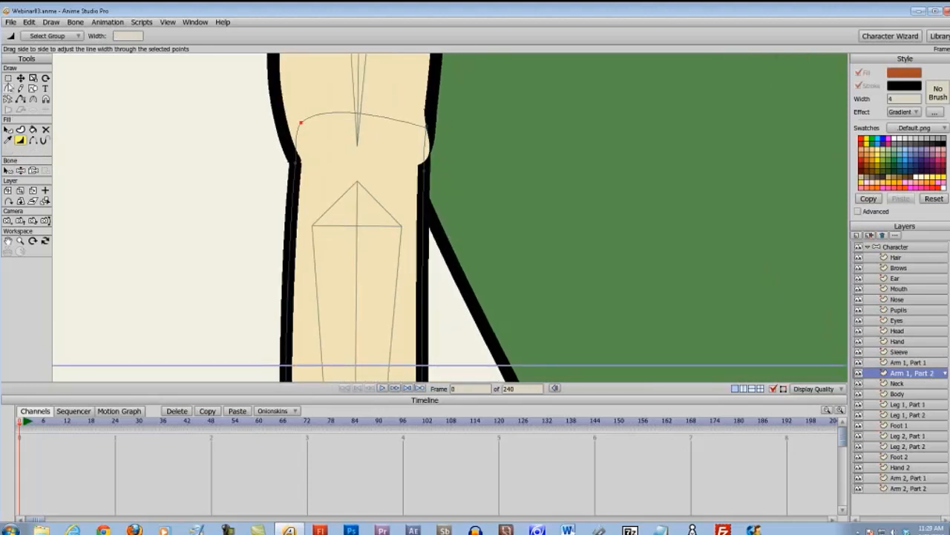
left_click(8, 87)
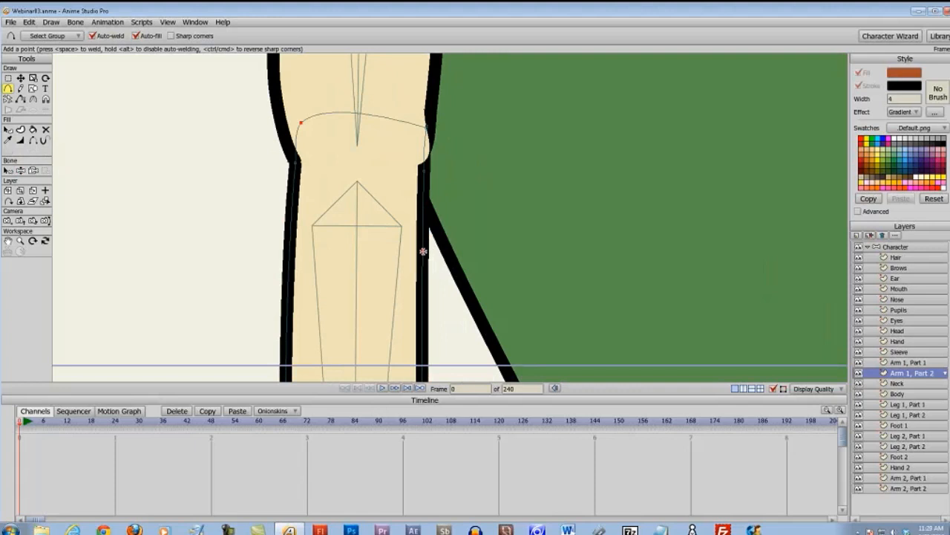
left_click(423, 251)
left_click(21, 140)
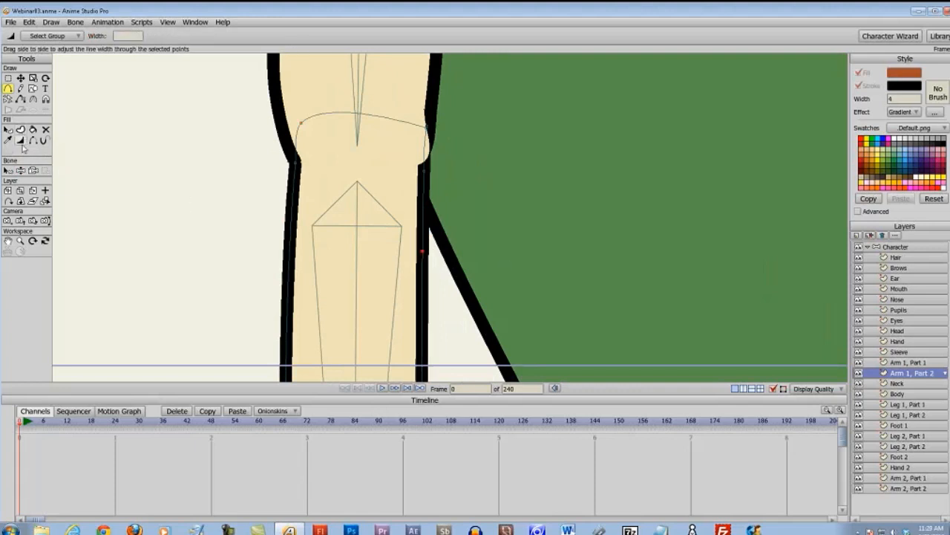
left_click(424, 171)
left_click_drag(99, 61, 55, 31)
scroll(119, 148, "down", 3)
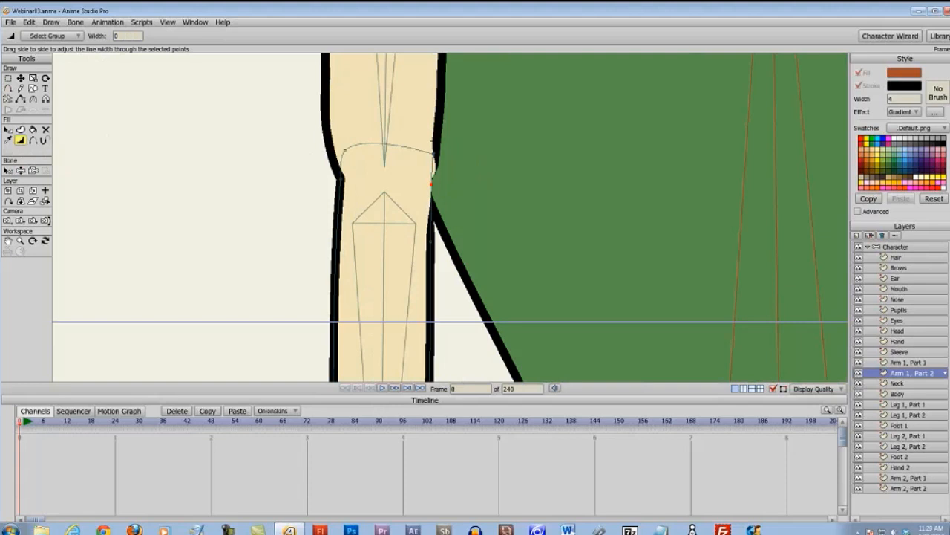
scroll(269, 225, "down", 5)
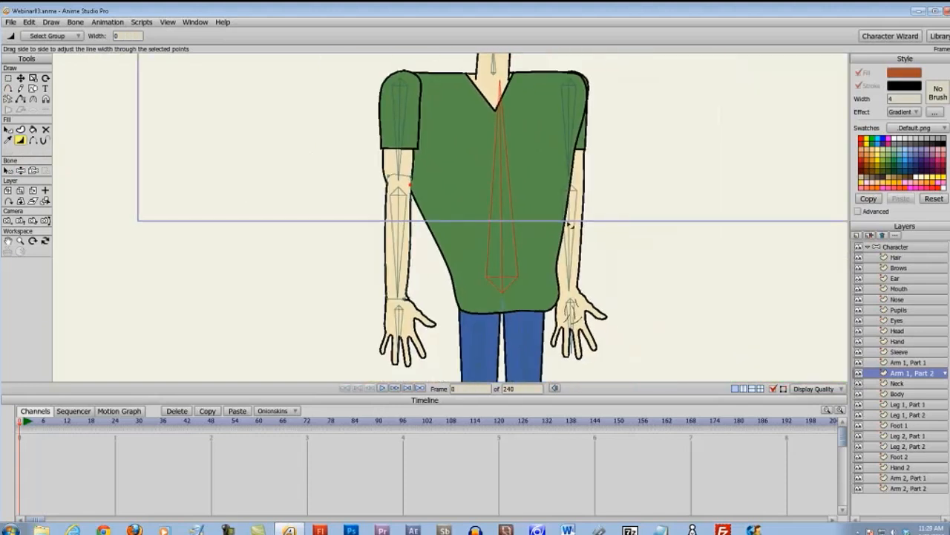
- On the Character layer, bend the first forearm toward the torso and examine the tapered inner elbow line
left_click(917, 247)
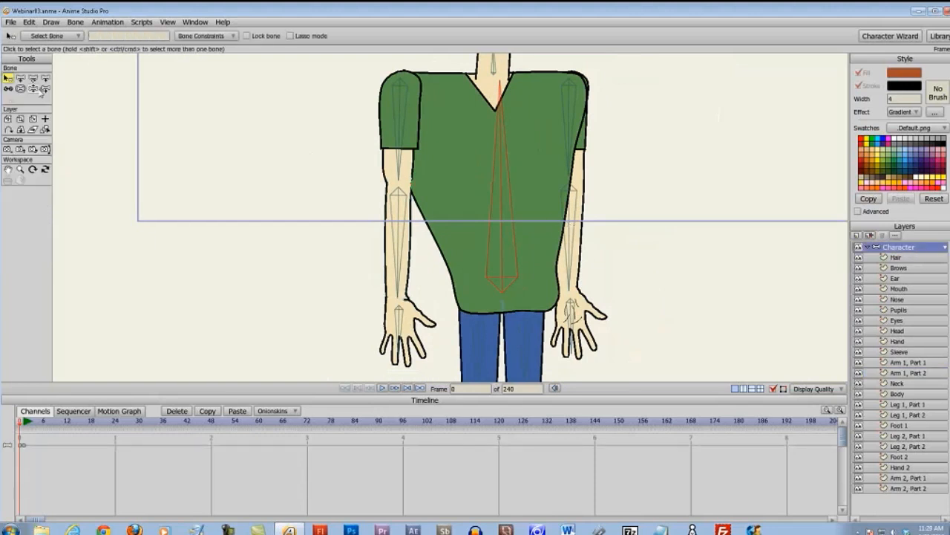
left_click(33, 89)
left_click_drag(408, 326, 484, 175)
scroll(329, 246, "up", 5)
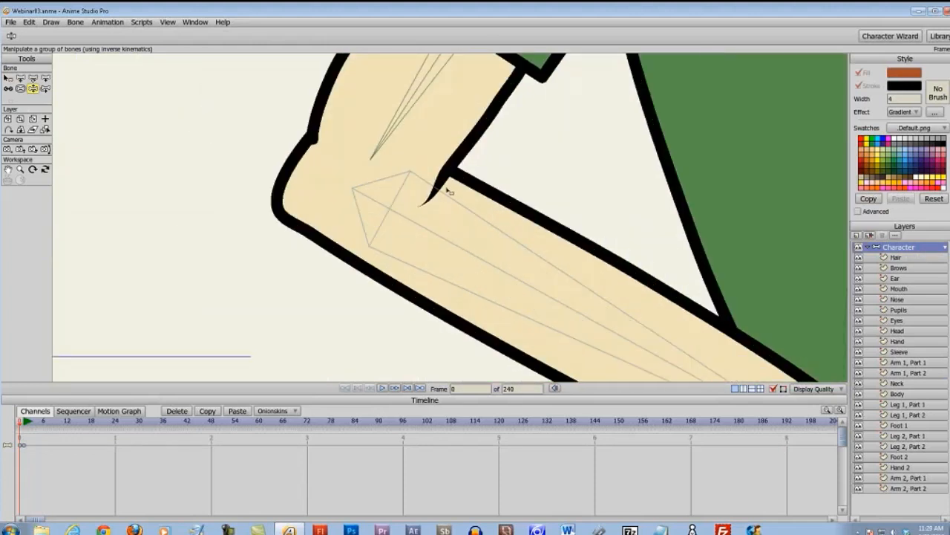
scroll(468, 282, "down", 5)
- Swing the first arm through several lowered poses to check both sides of the elbow, and return it to rest
left_click_drag(610, 303, 489, 402)
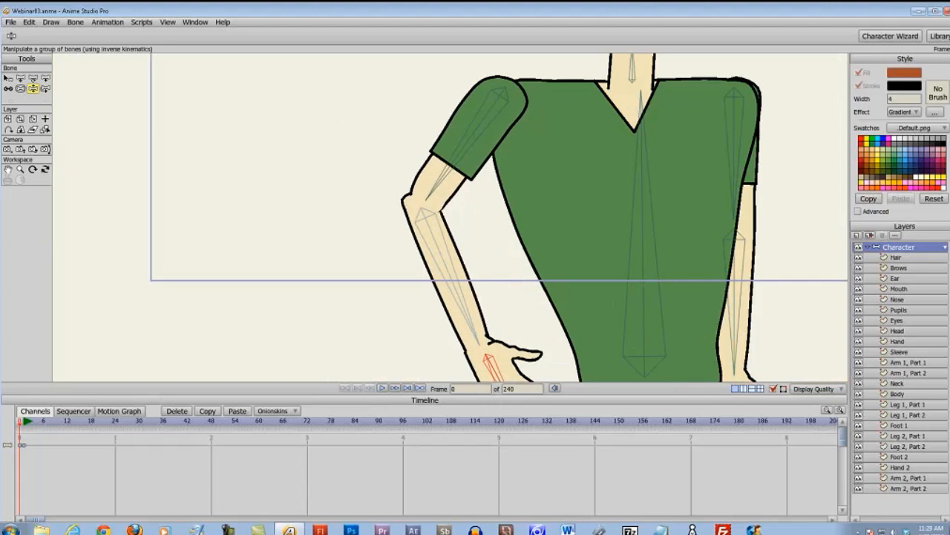
scroll(433, 206, "up", 3)
scroll(434, 208, "down", 6)
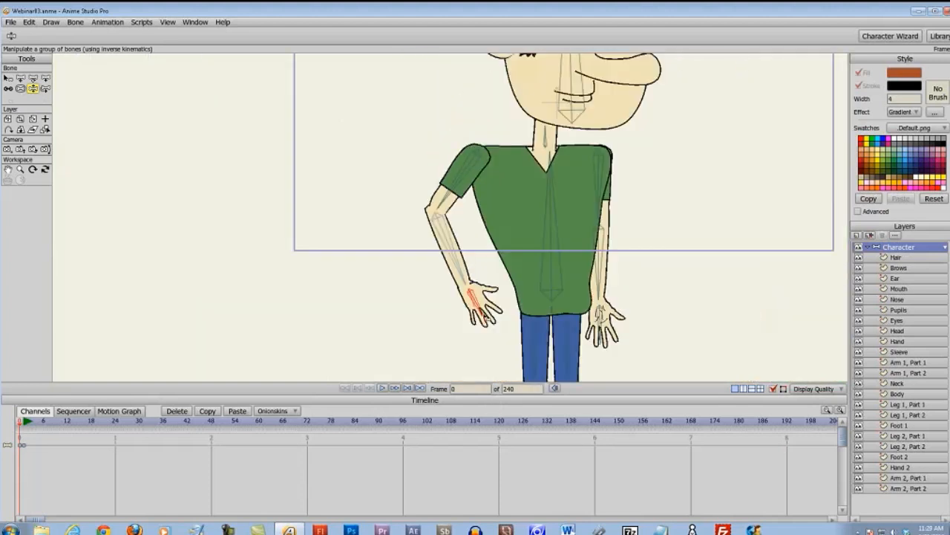
left_click_drag(479, 308, 448, 319)
scroll(468, 286, "up", 4)
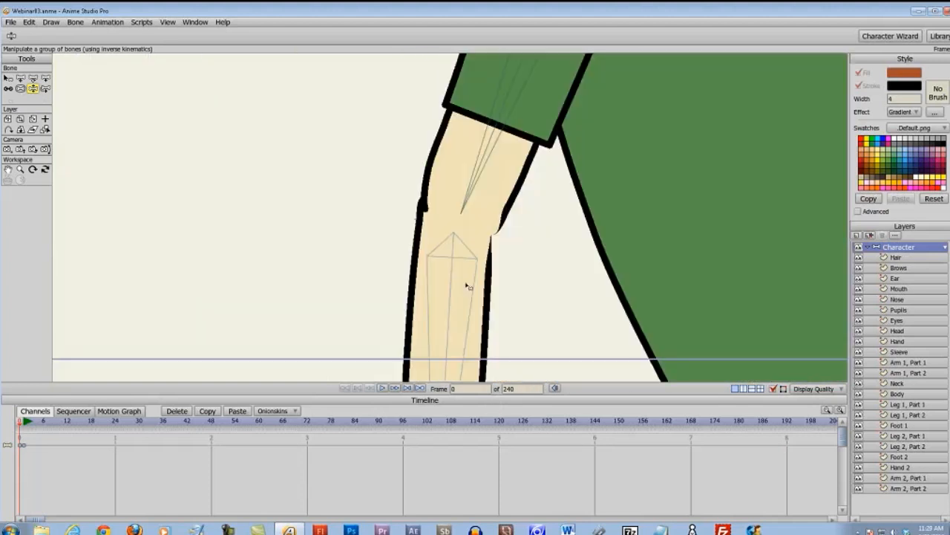
scroll(505, 268, "down", 5)
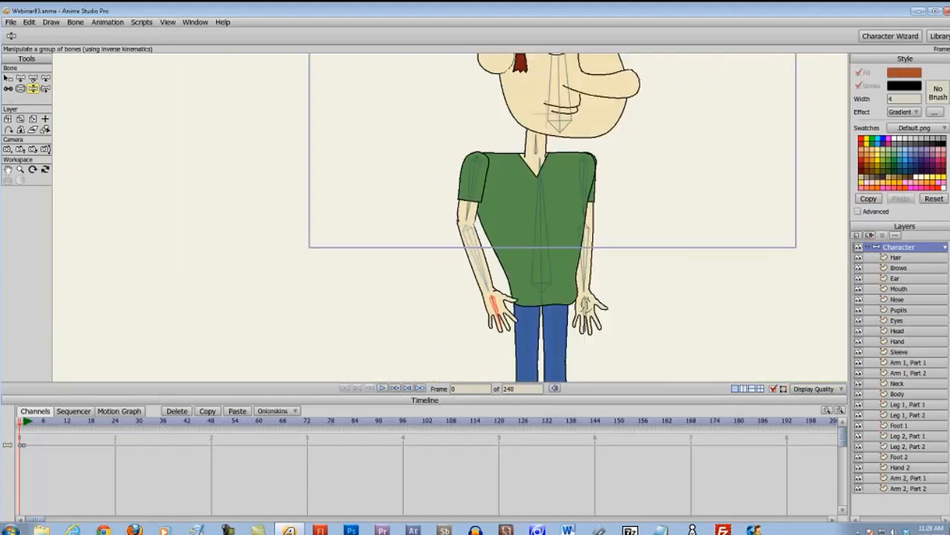
left_click_drag(496, 308, 530, 344)
scroll(454, 279, "up", 4)
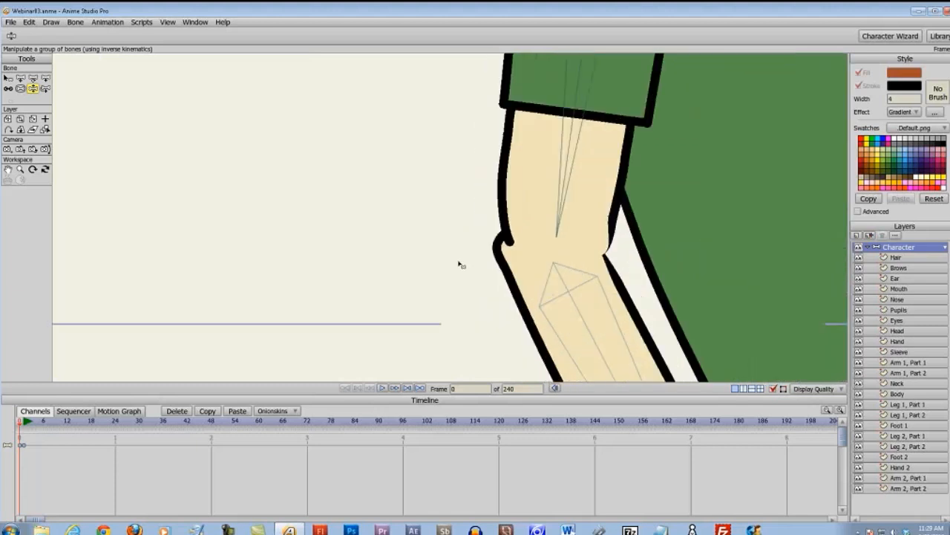
left_click_drag(511, 250, 502, 253)
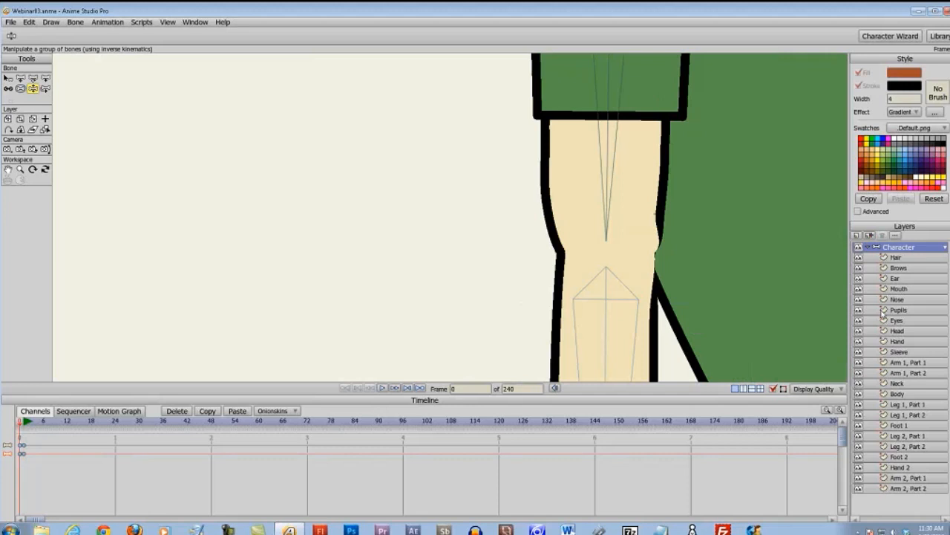
- On Arm 1, Part 1, set the line width of the lower outer elbow point to 0
left_click(912, 363)
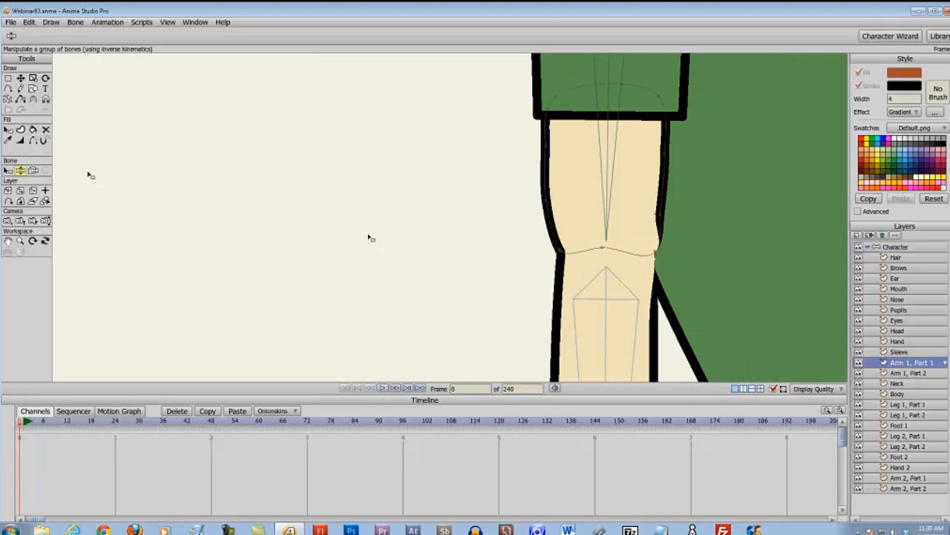
left_click(20, 140)
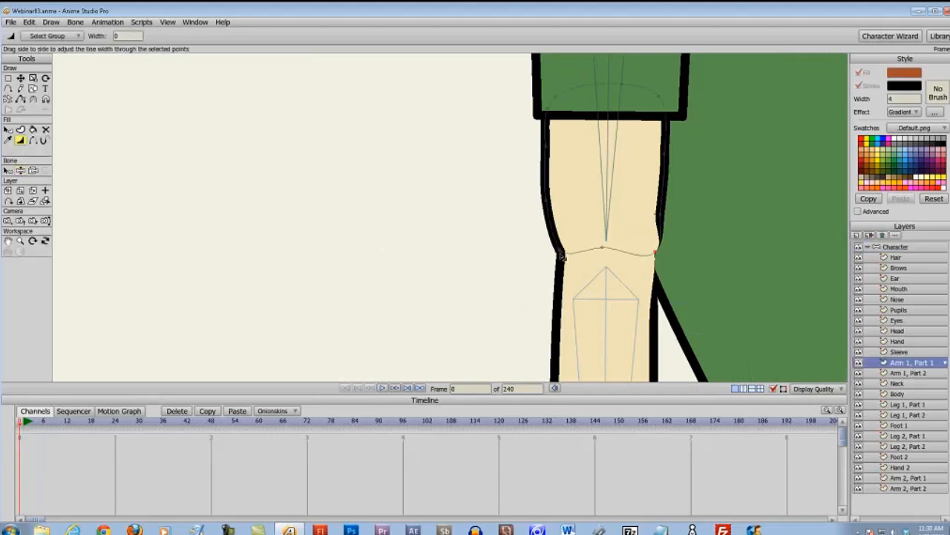
left_click(562, 254)
left_click(290, 97)
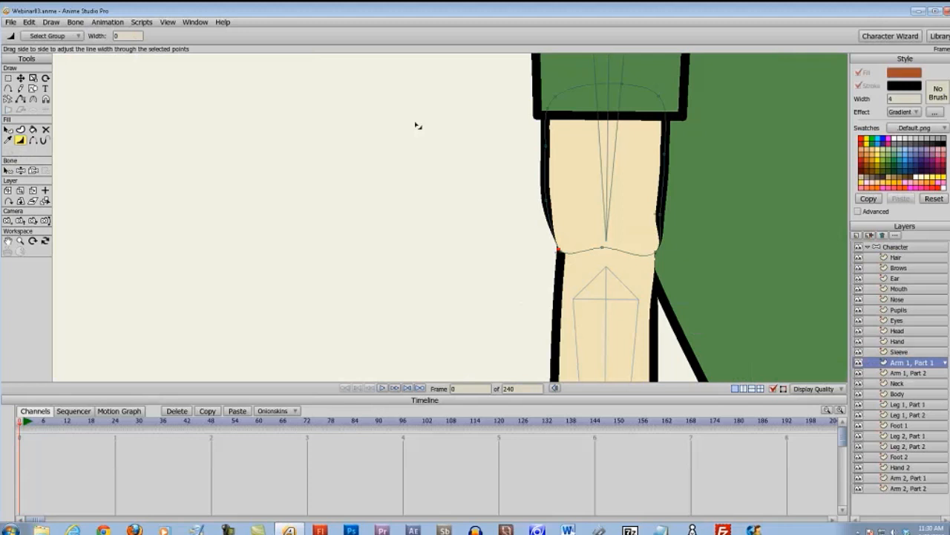
- On Arm 1, Part 2, add a point on the outer edge below the elbow and set the outer elbow point's line width to 0
left_click(872, 370)
key("a")
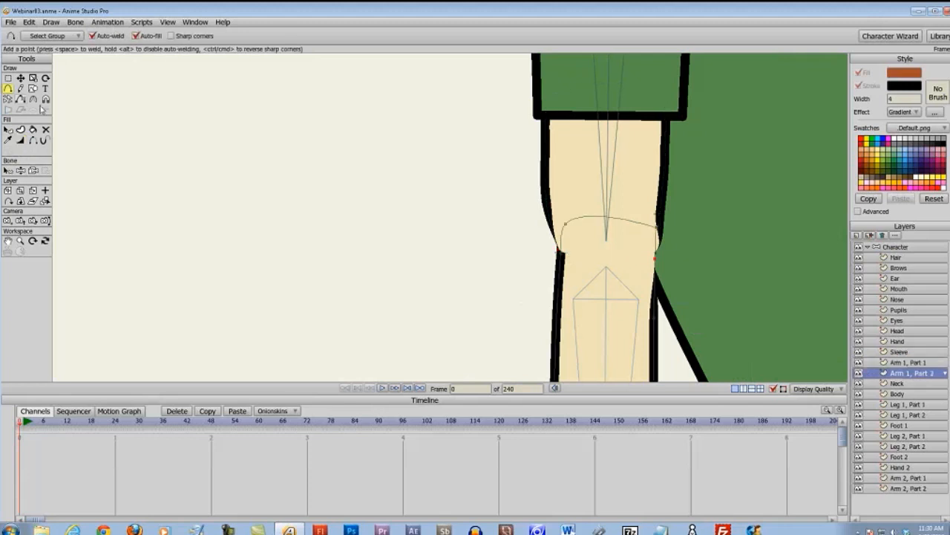
left_click(556, 287)
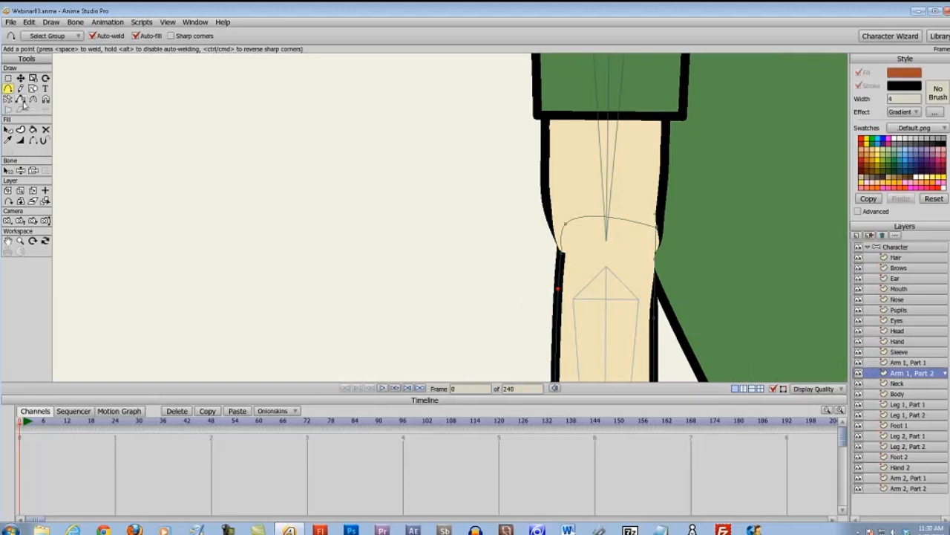
left_click(20, 139)
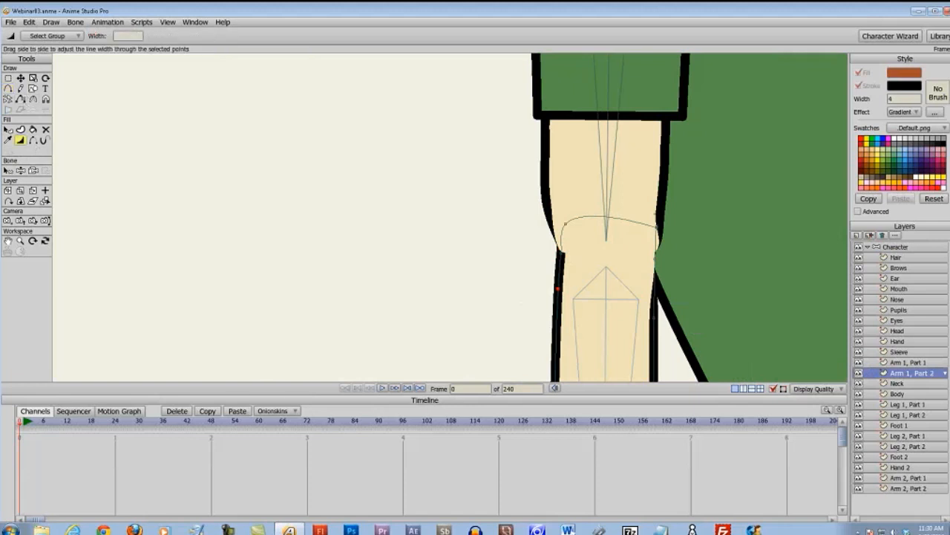
left_click(124, 36)
type("0")
key("Return")
scroll(335, 201, "down", 3)
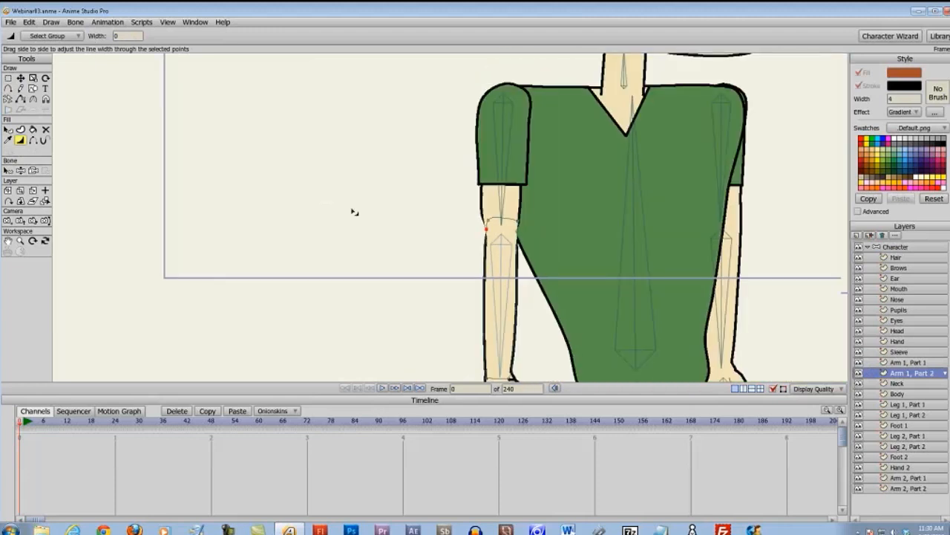
scroll(346, 193, "up", 4)
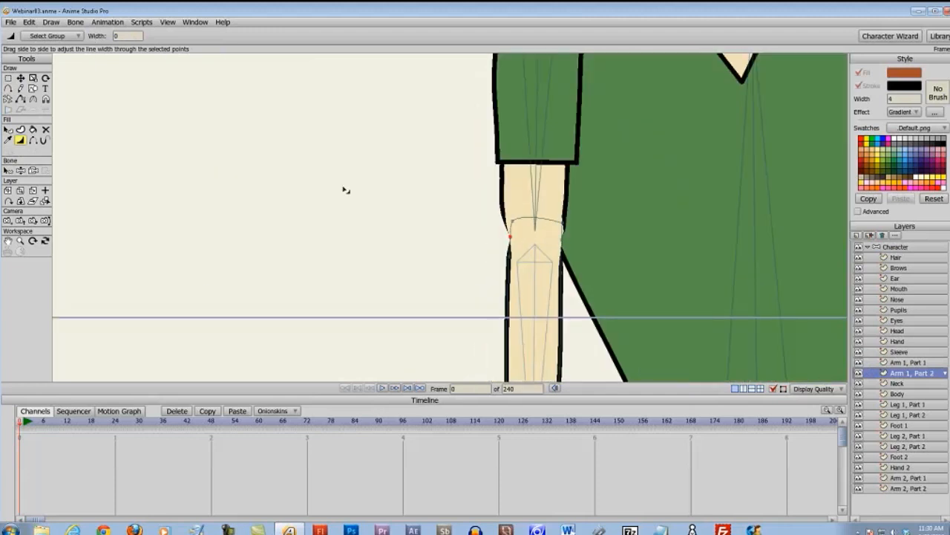
scroll(346, 190, "down", 3)
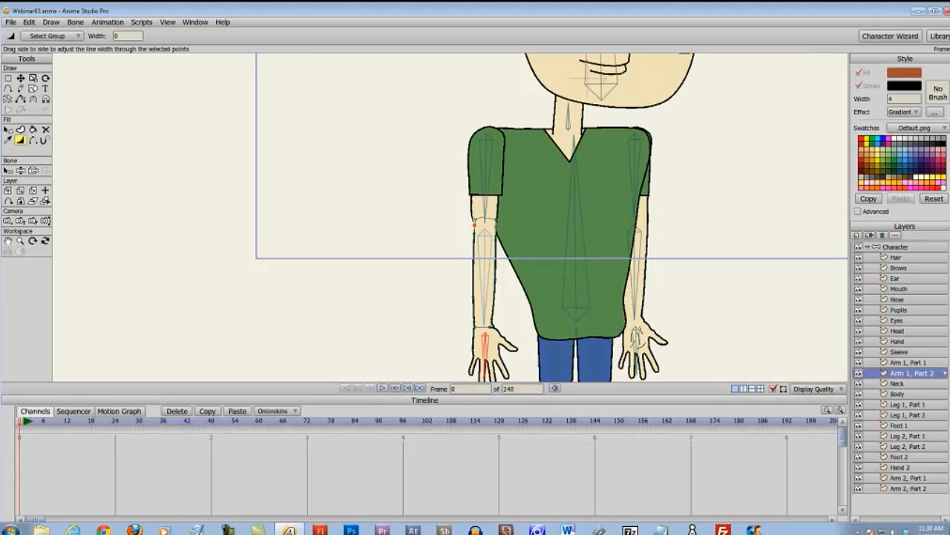
- On the Character layer, pull the first hand across the hip to test the elbow with both sides tapered
left_click(896, 246)
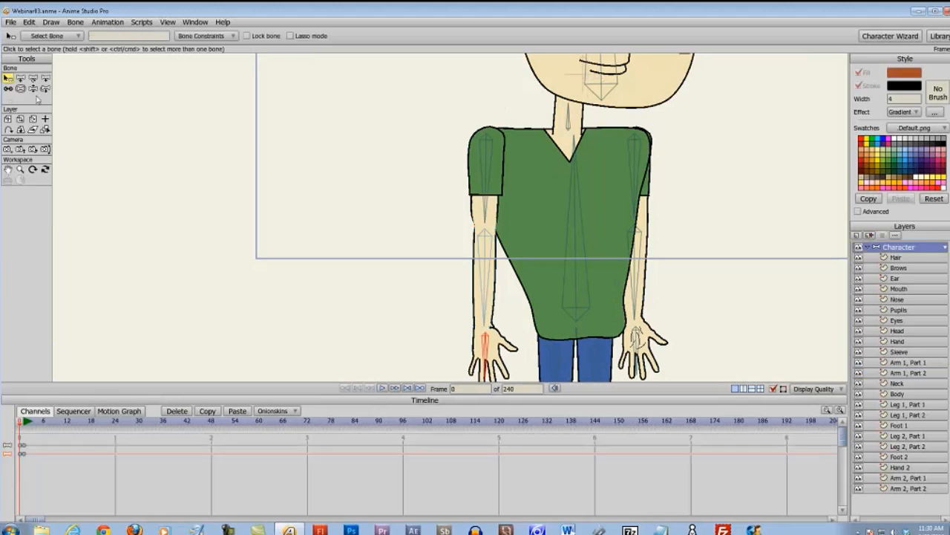
left_click(32, 88)
left_click_drag(490, 372, 566, 301)
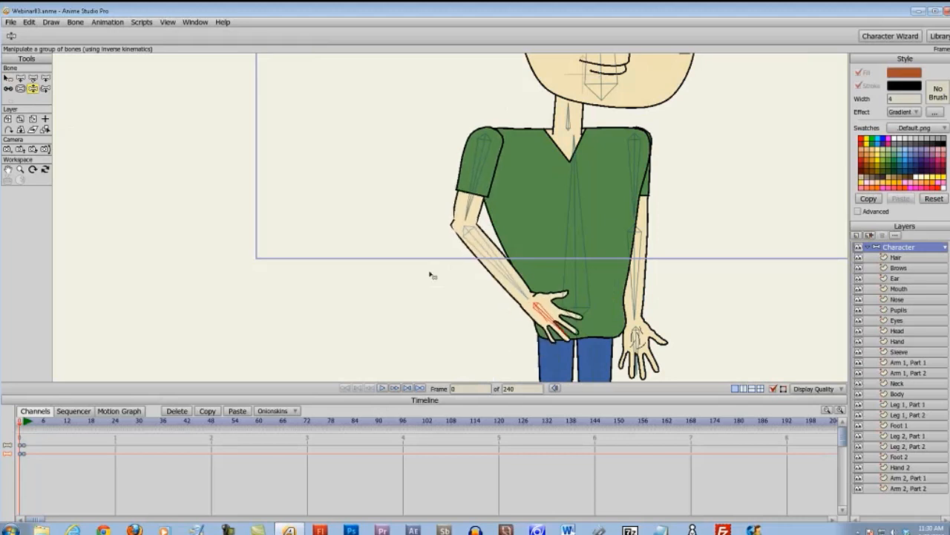
- Swing the first hand down away from the hip to check the elbow outline, and undo the test poses back to rest
scroll(442, 271, "up", 4)
scroll(469, 285, "down", 3)
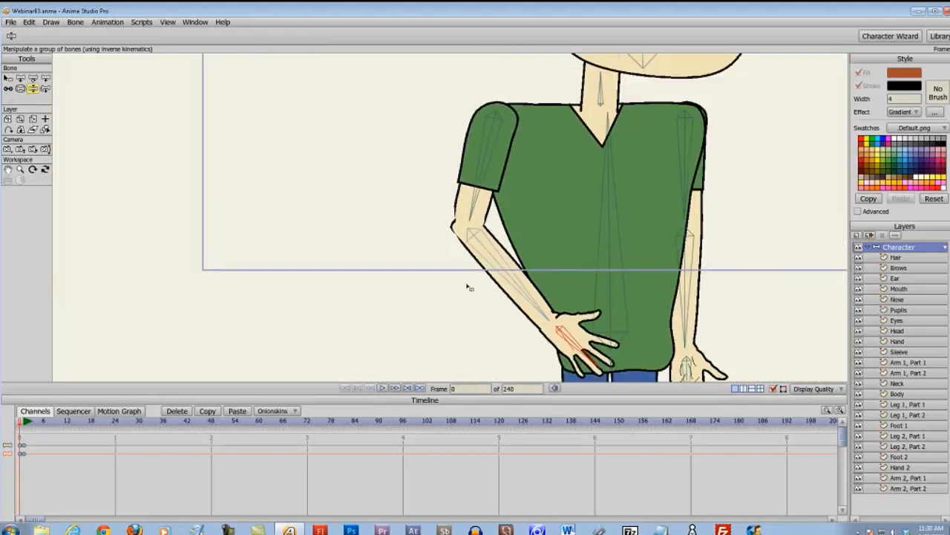
left_click_drag(583, 338, 507, 370)
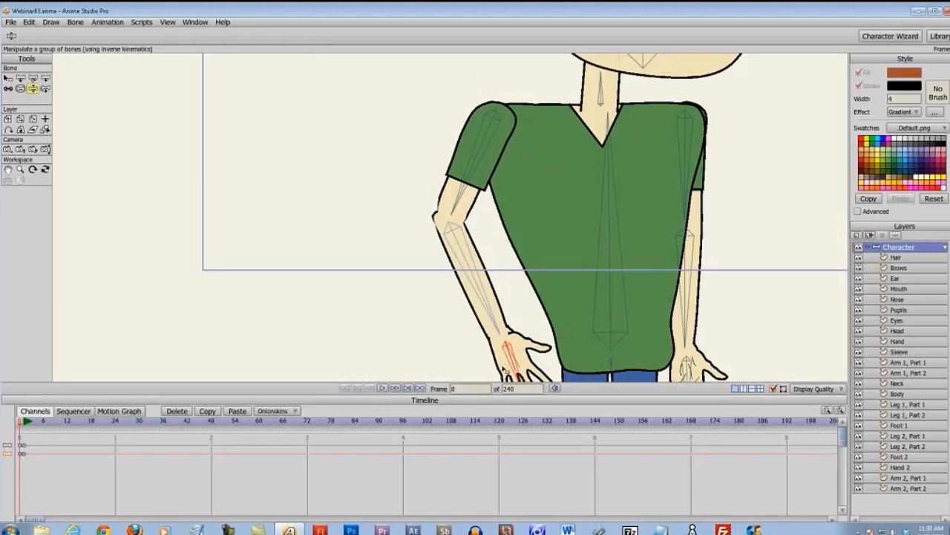
key("ctrl+z")
key("ctrl+z")
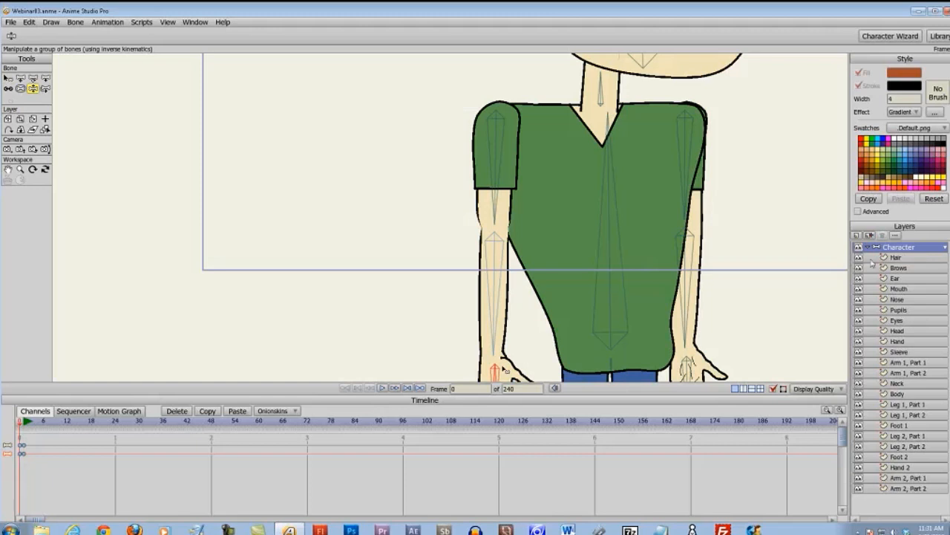
left_click(856, 235)
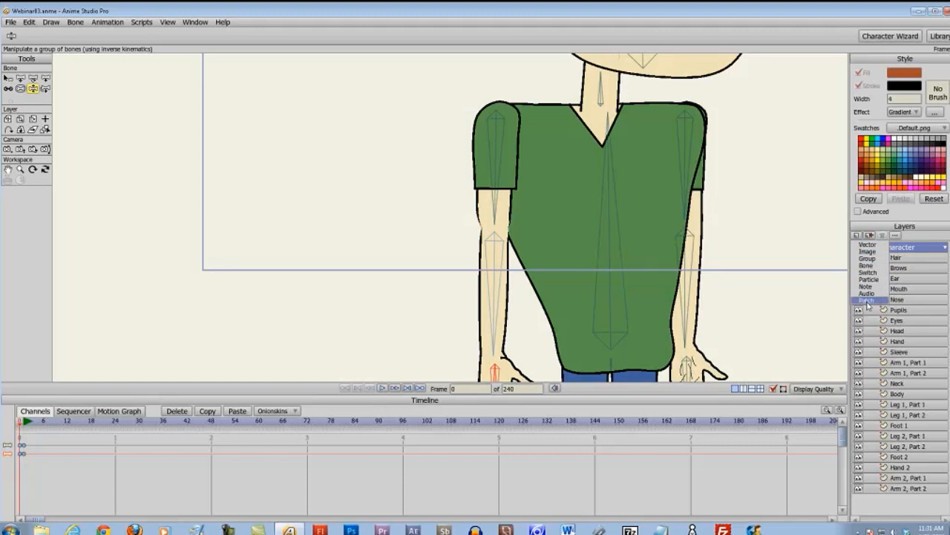
key("Escape")
left_click_drag(739, 203, 659, 157)
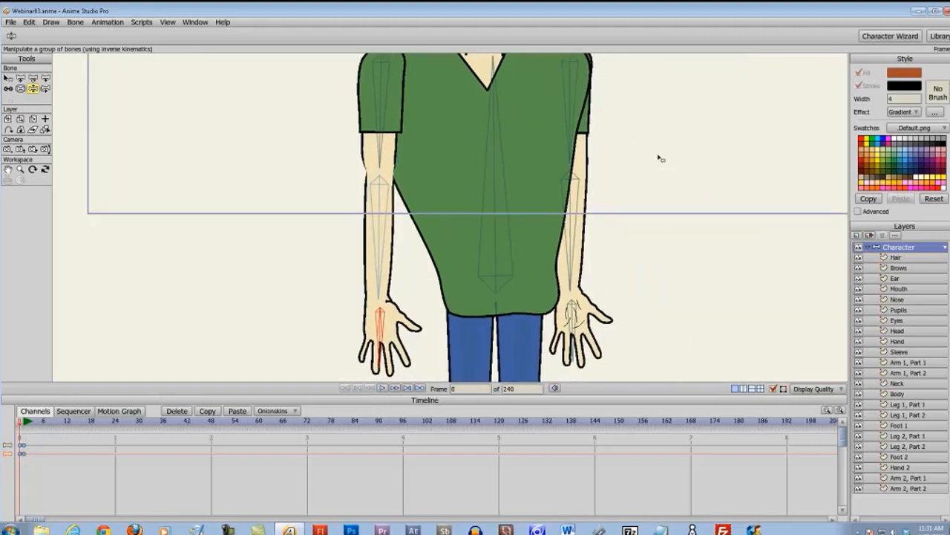
scroll(659, 152, "down", 1)
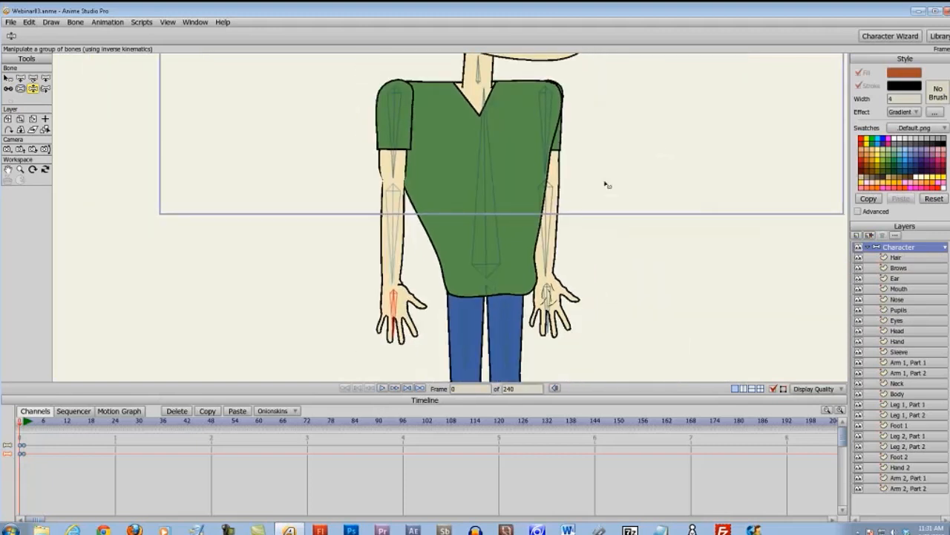
left_click_drag(606, 184, 589, 194)
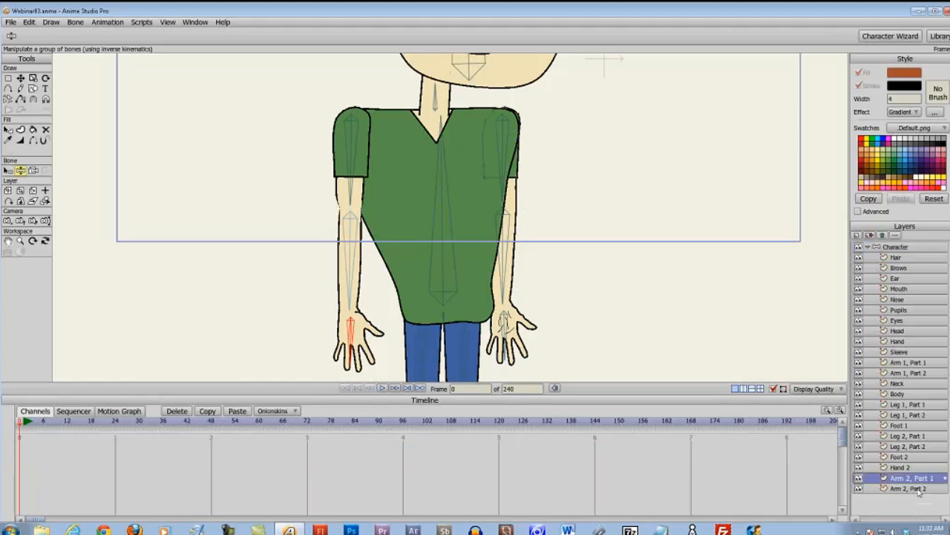
- Delete the Arm 2, Part 2 layer
left_click(916, 490)
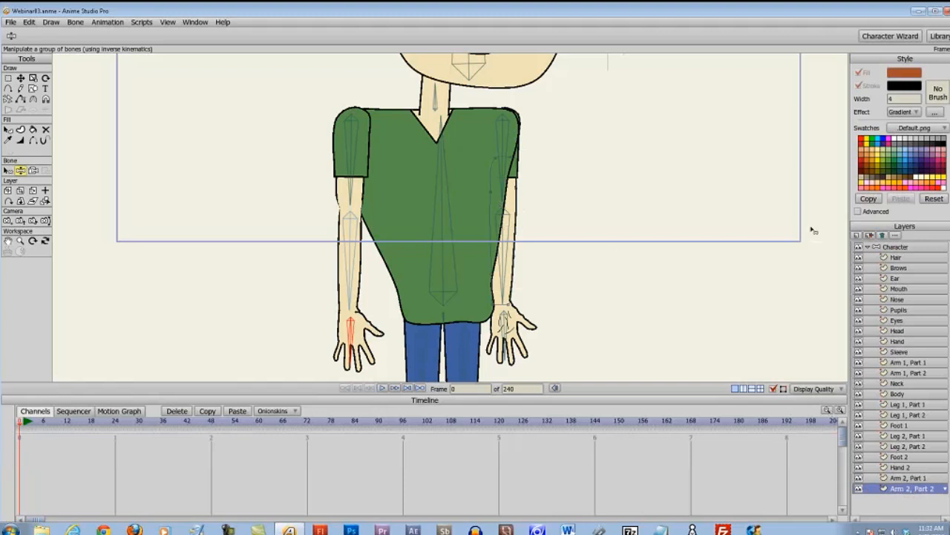
left_click(883, 236)
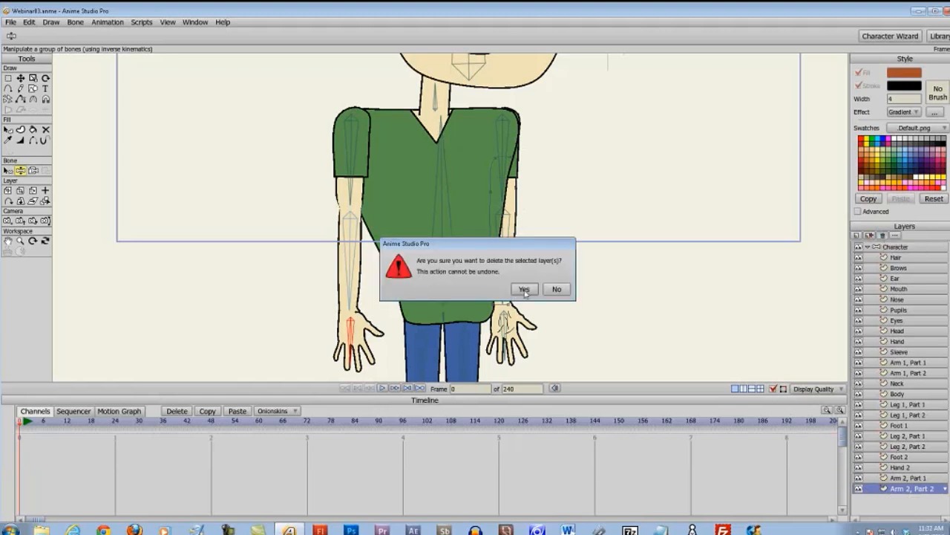
left_click(524, 289)
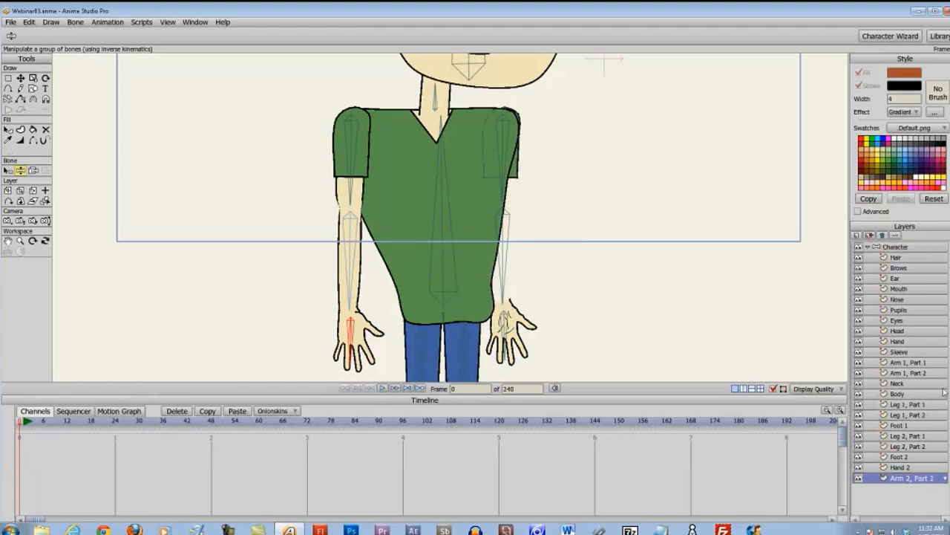
- Duplicate the Arm 1, Part 1 layer, rename the copy Arm 2, Part 1, and place it directly below Hand 2 in the layer stack
left_click(918, 363)
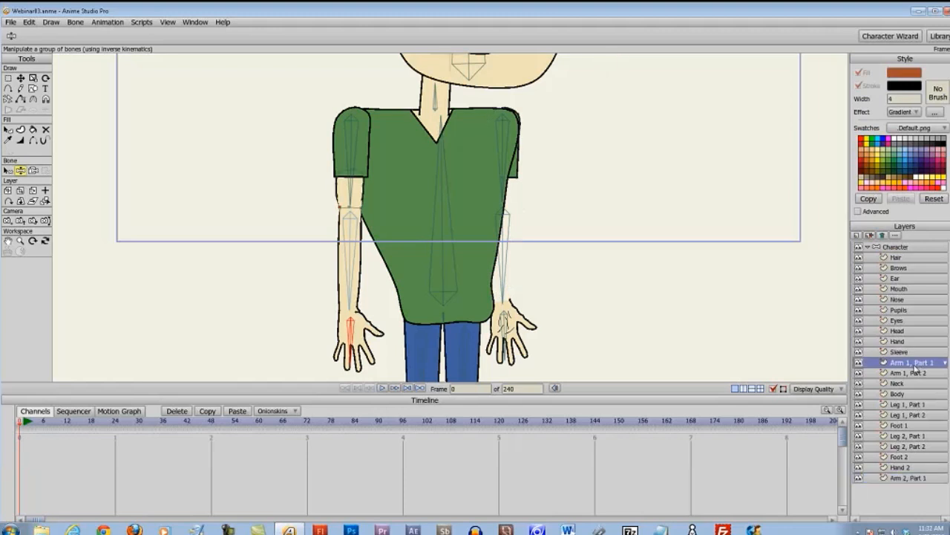
left_click(870, 235)
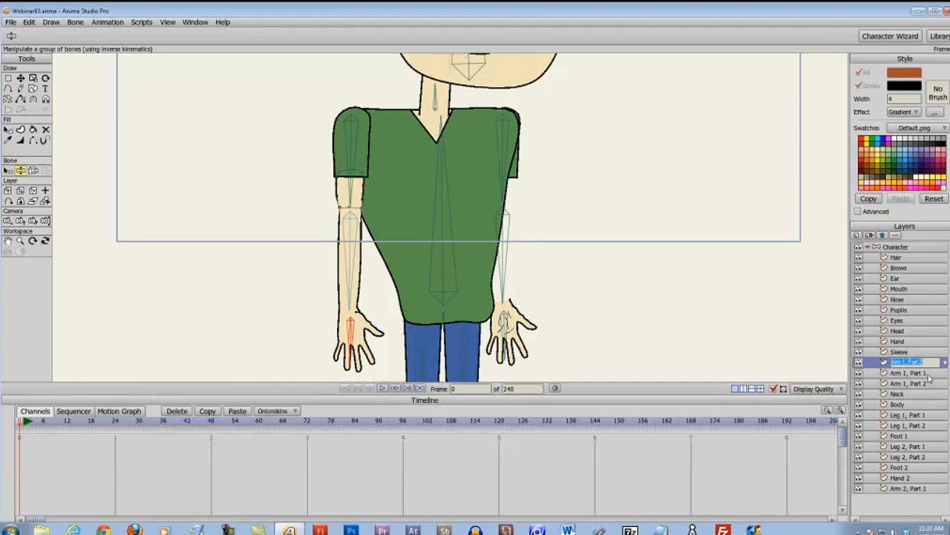
left_click(903, 362)
type("2")
double_click(923, 361)
type("1")
key("Return")
left_click_drag(898, 365, 888, 483)
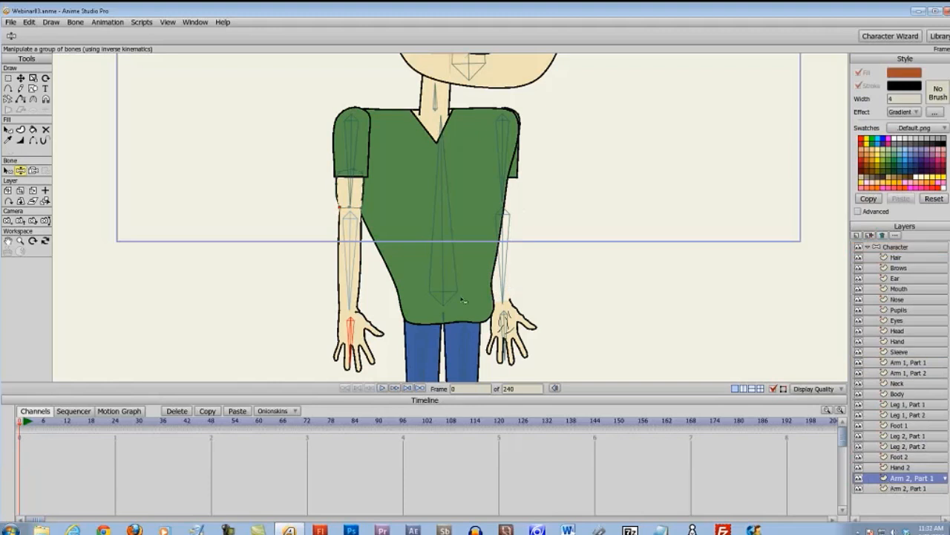
- Move the duplicated upper arm layer across the body onto the second arm's upper bone, beneath the sleeve
left_click(9, 190)
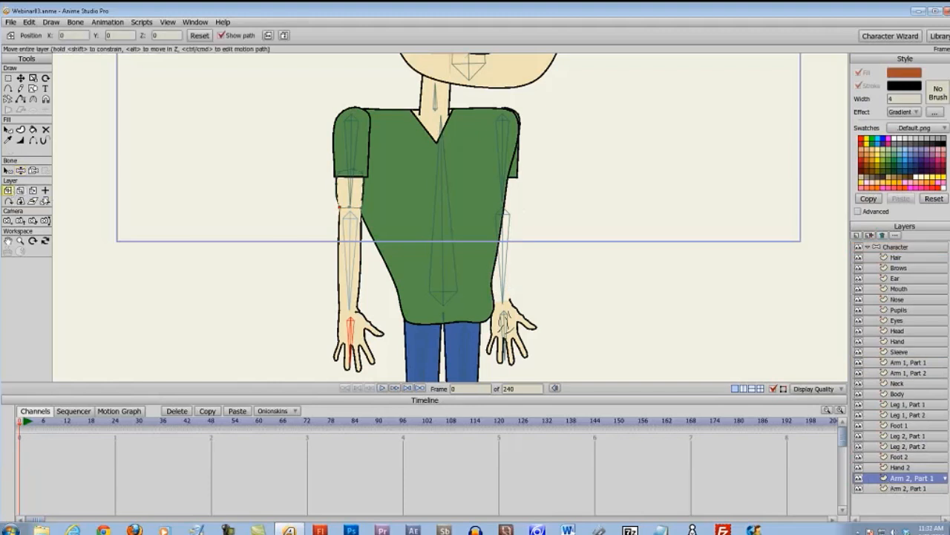
left_click_drag(343, 191, 498, 195)
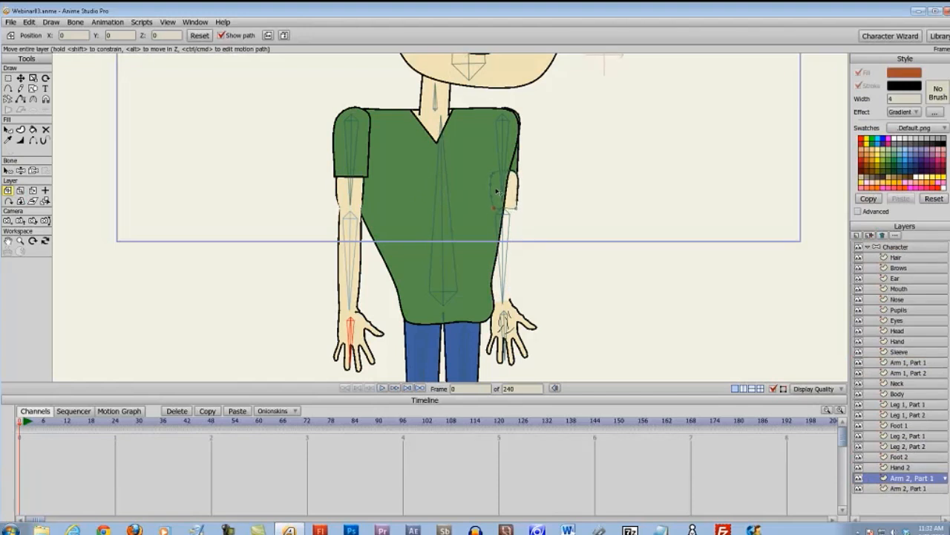
- Move the duplicated sleeve layer above the Arm 2, Part 1 layer and rename it Sleeve 2
left_click(920, 490)
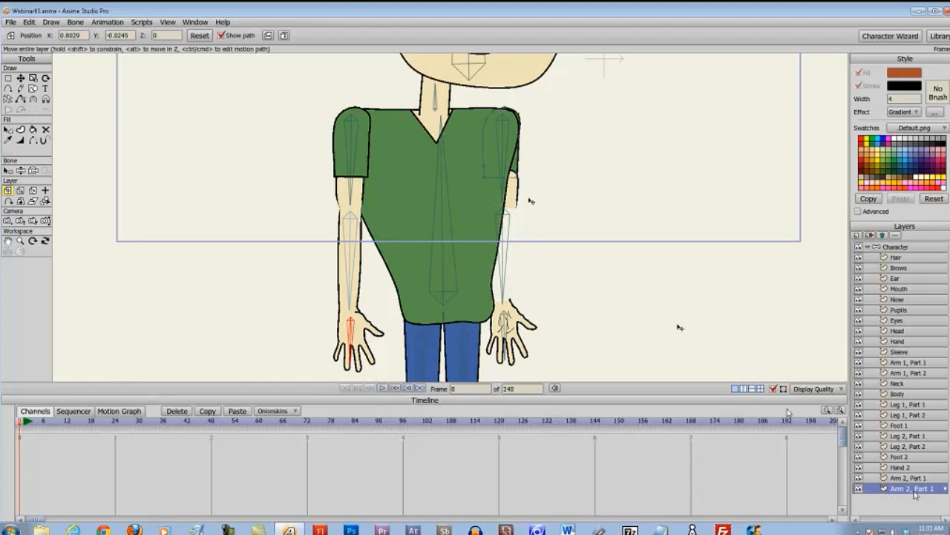
left_click_drag(910, 493, 909, 479)
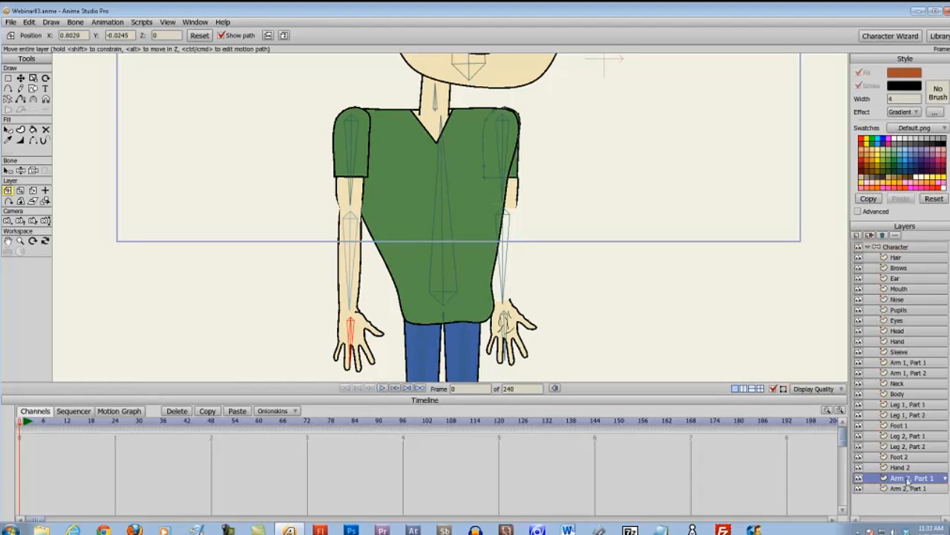
double_click(908, 481)
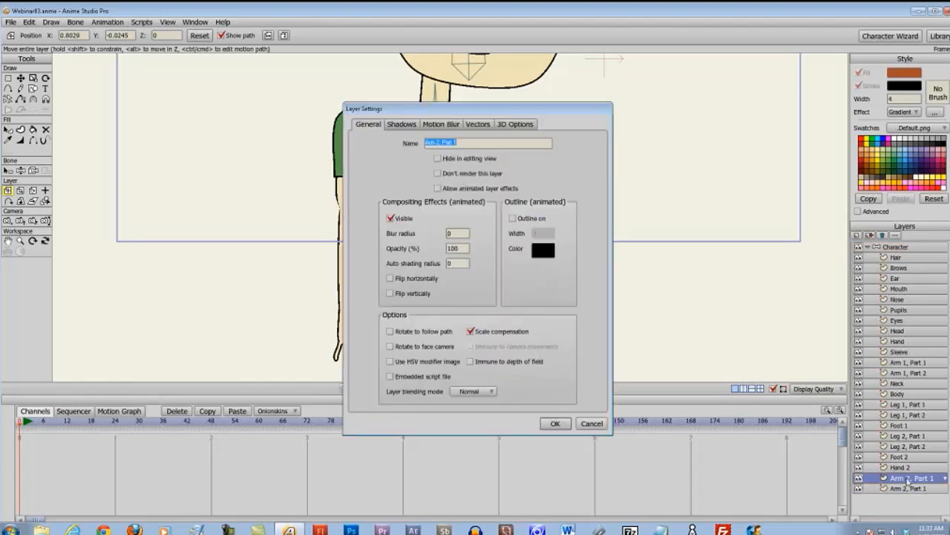
type("S")
type("h")
type("eeve 2")
key("Return")
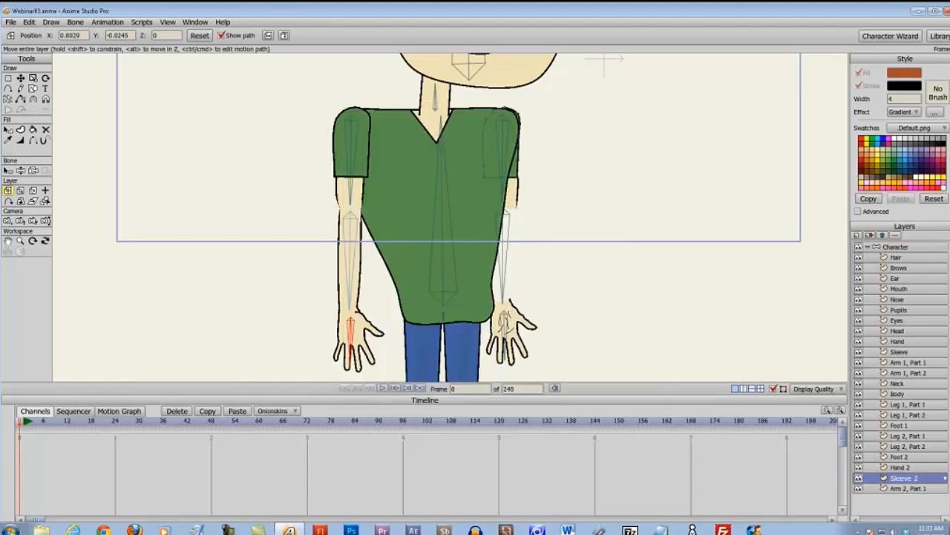
- Duplicate the Arm 1, Part 2 layer and name the copy Arm 2, Part 2
left_click(901, 375)
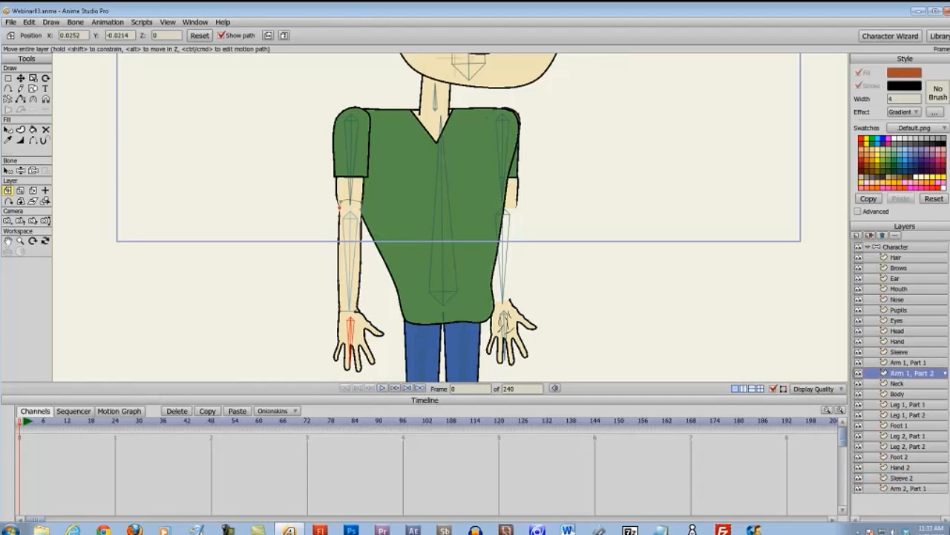
left_click(870, 234)
double_click(905, 372)
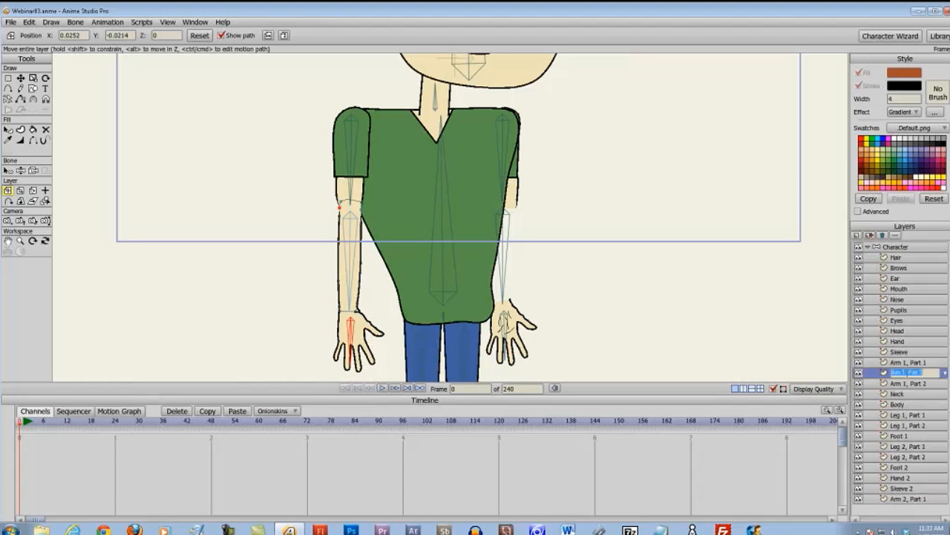
double_click(905, 372)
type("2")
type("2")
key("Return")
- Place Arm 2, Part 2 below Arm 2, Part 1 in the layer stack and position its forearm at about X 0.834, Y 0.0177
left_click_drag(924, 380, 907, 493)
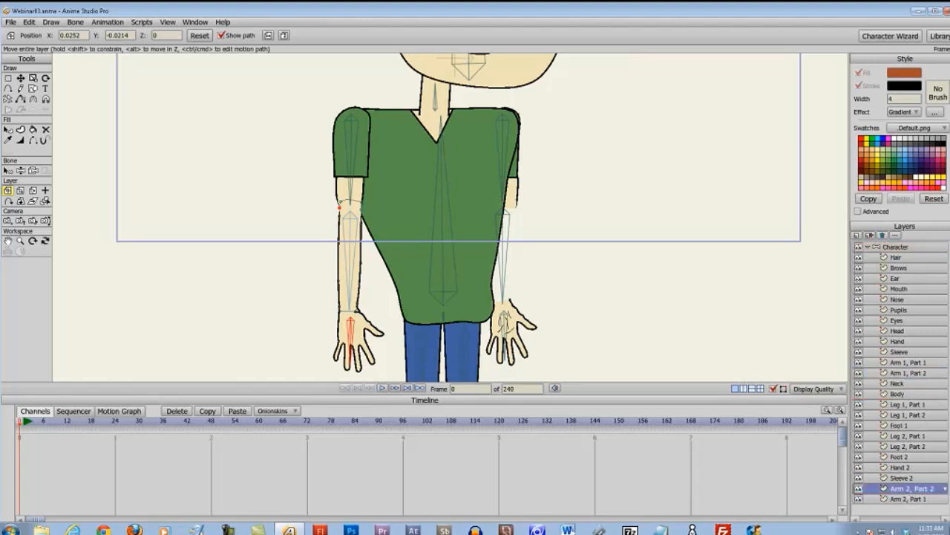
left_click_drag(336, 243, 498, 249)
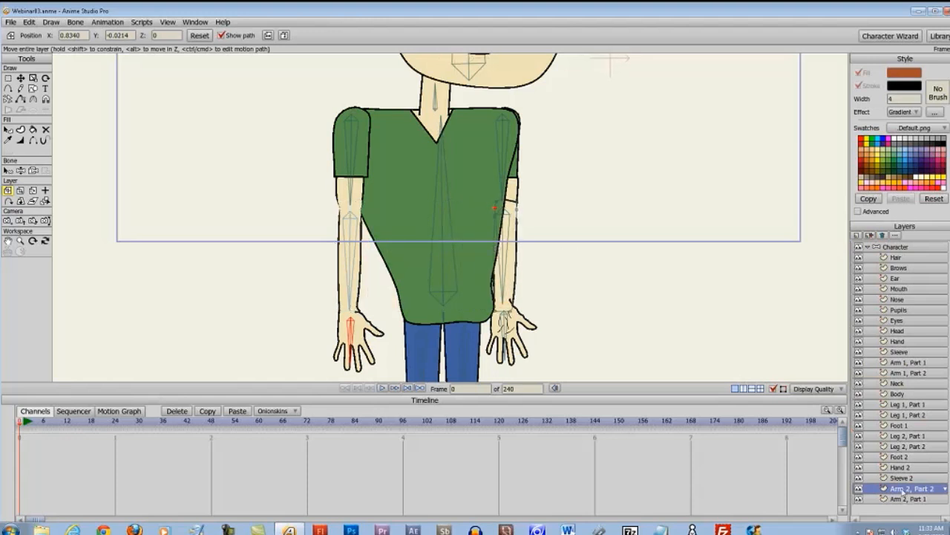
left_click_drag(901, 490, 899, 506)
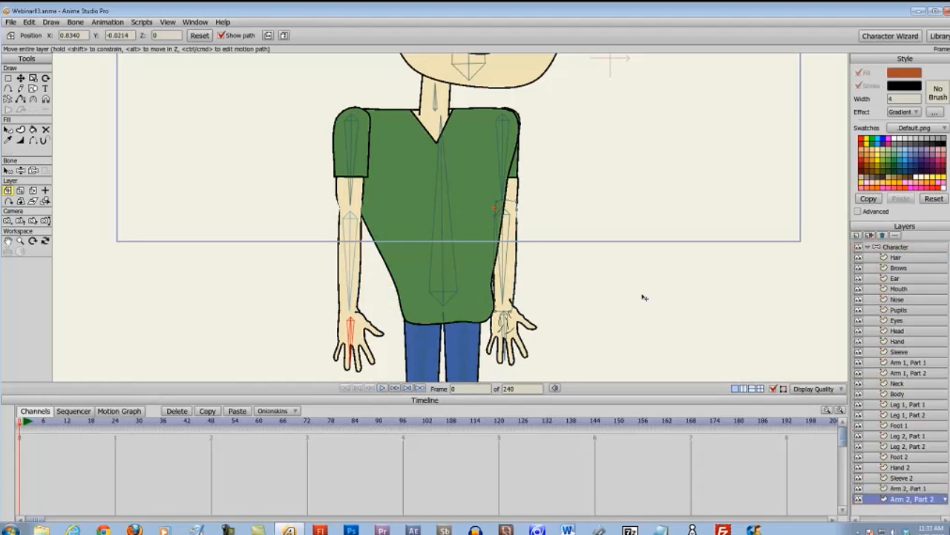
left_click_drag(510, 260, 518, 264)
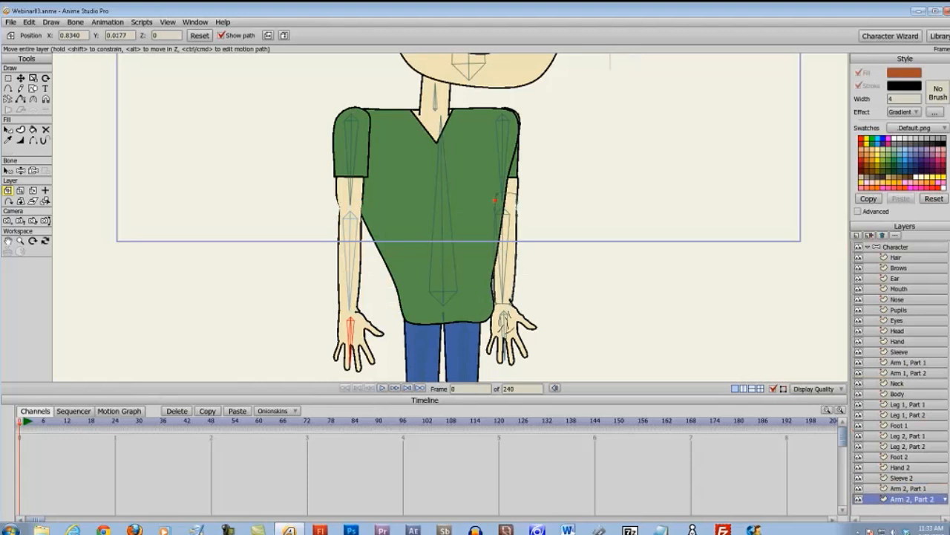
- Bind Sleeve 2 and Arm 2, Part 1 to the second arm's upper bone, and Arm 2, Part 2 to its forearm bone
left_click(916, 479)
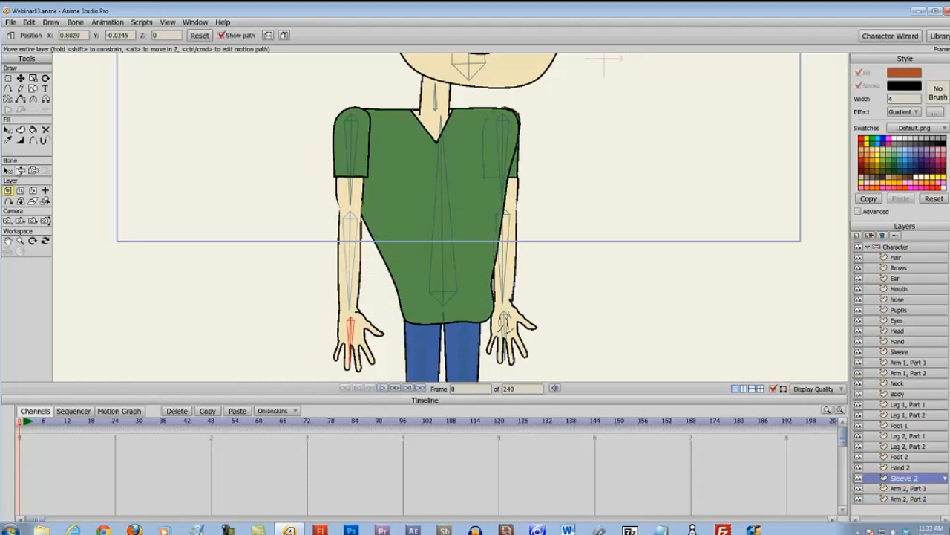
left_click(32, 170)
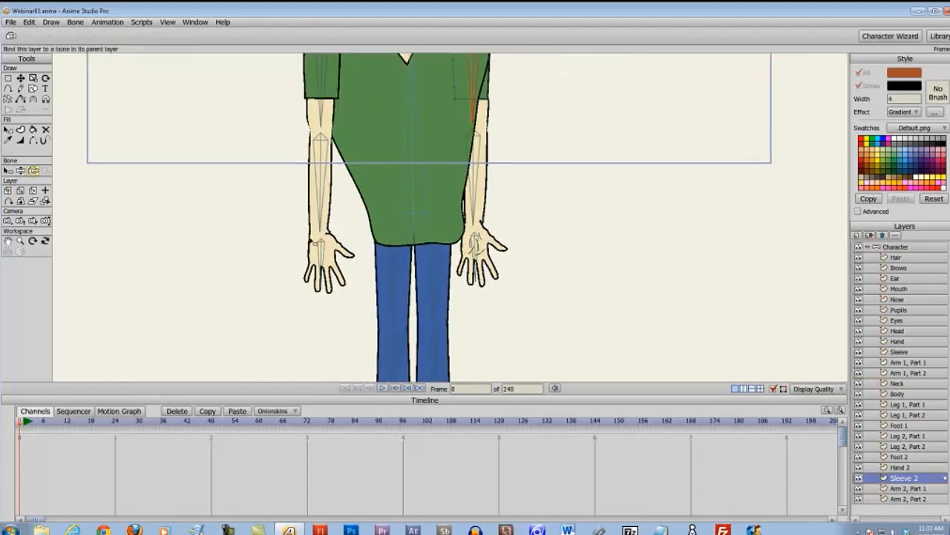
left_click(900, 488)
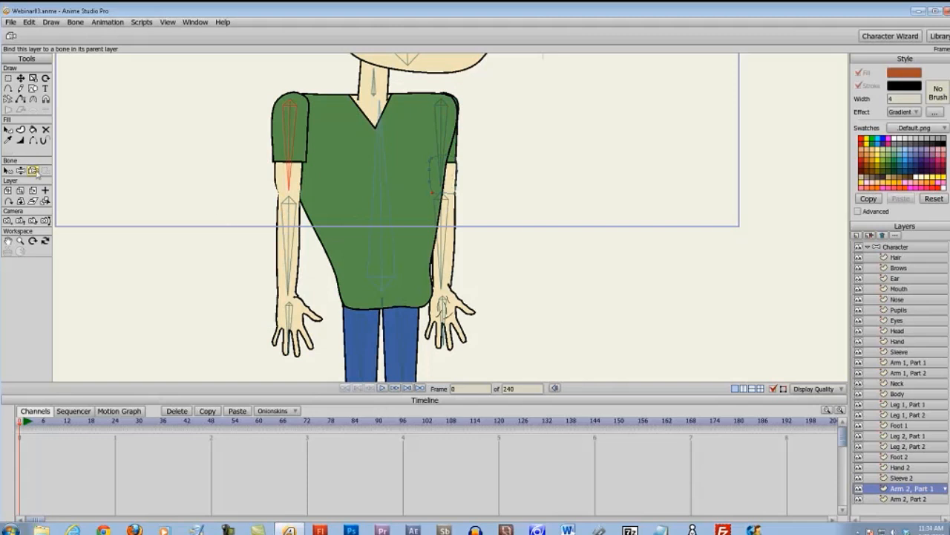
left_click(444, 136)
left_click(906, 499)
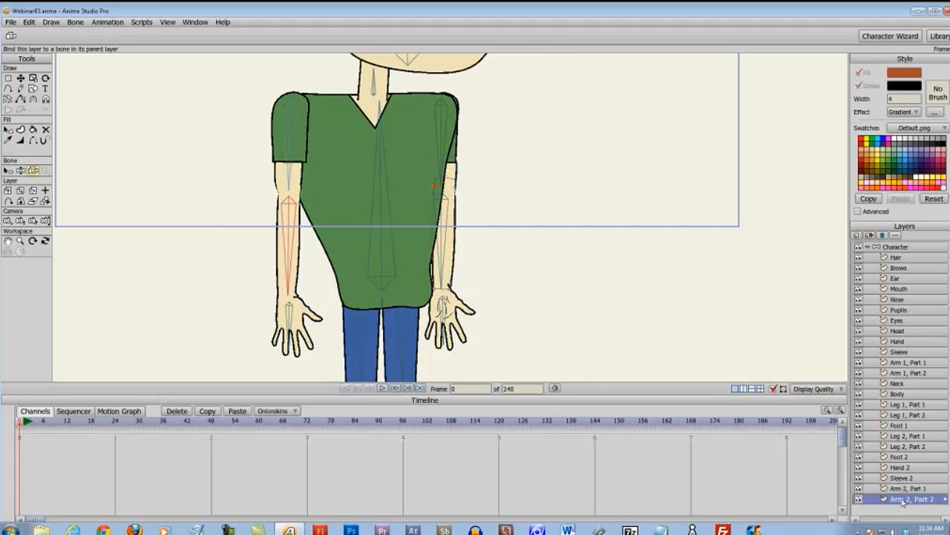
left_click(443, 222)
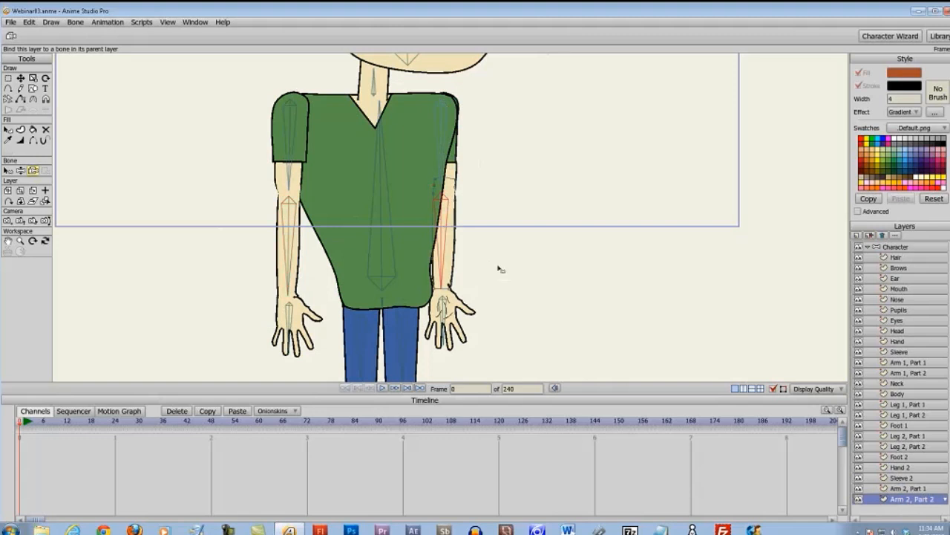
- Test the second arm's rig by swinging its hand outward and up with Manipulate Bones, and undo the pose
left_click(891, 247)
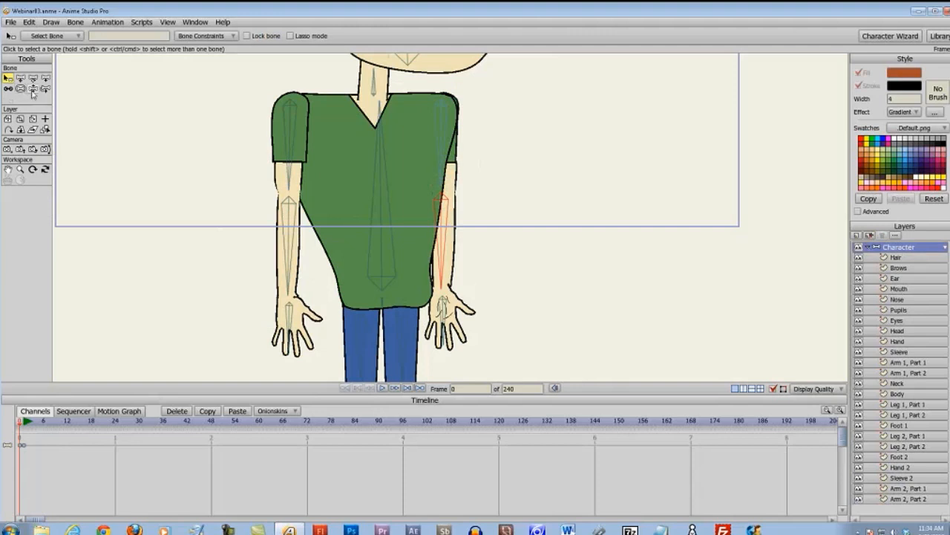
left_click(32, 88)
left_click_drag(470, 343, 639, 230)
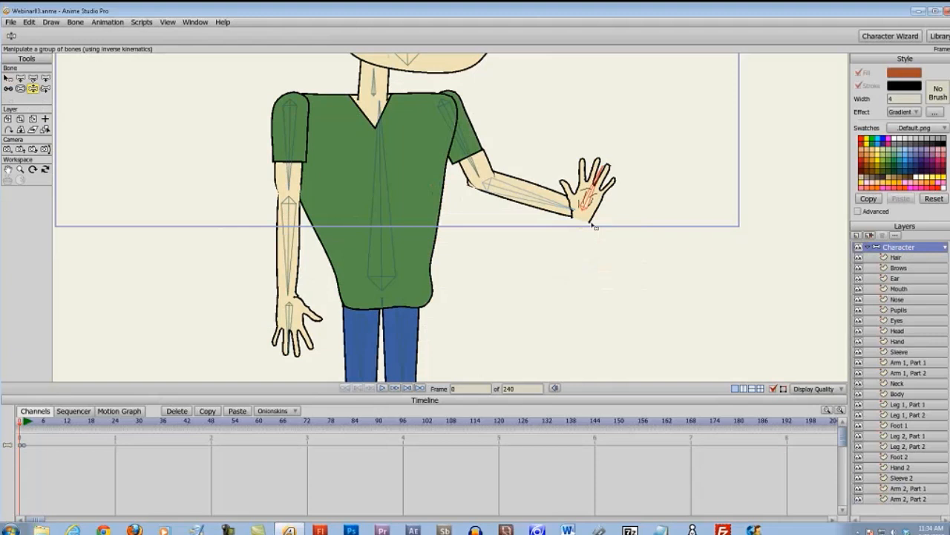
key("ctrl+z")
key("ctrl+Right")
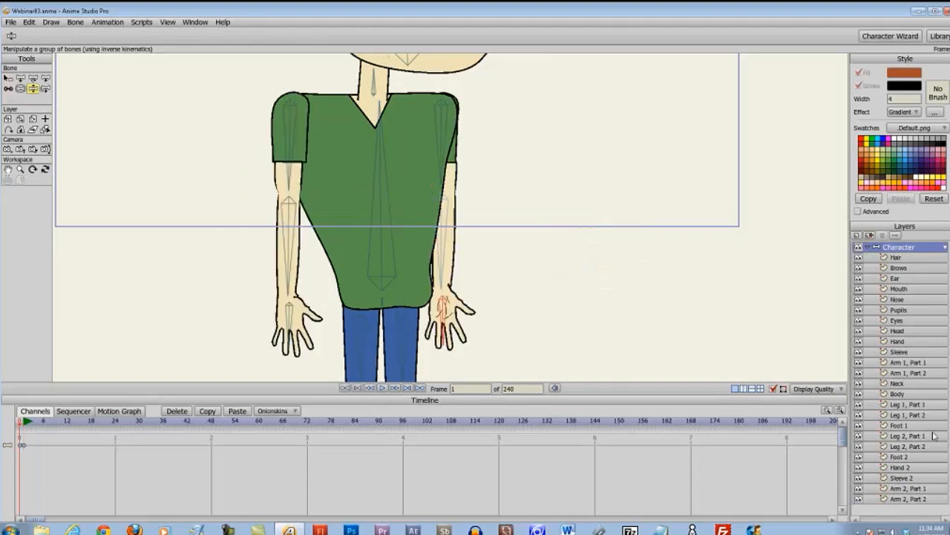
key("ctrl+Left")
- Shift the Arm 2, Part 2 layer down to a Y position of 0.0047 and select the Hand 2 layer
left_click(909, 489)
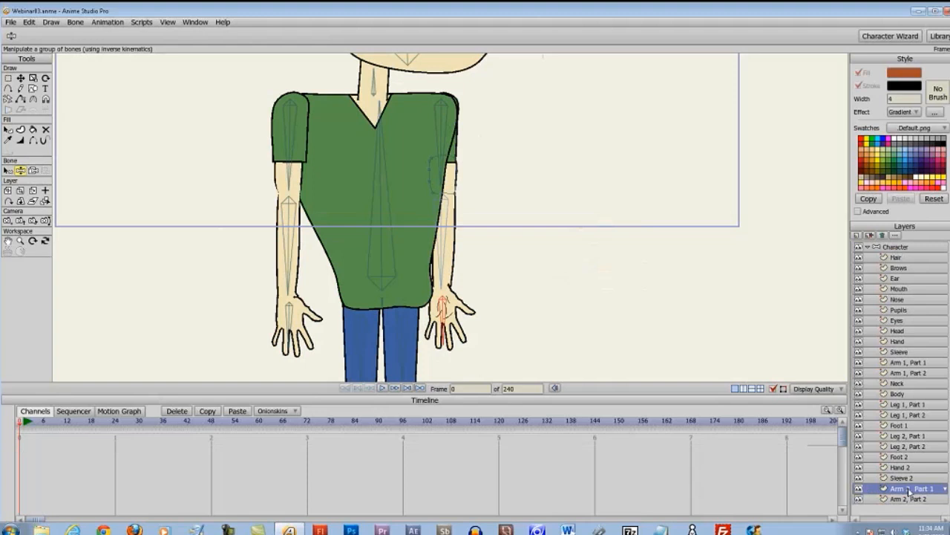
left_click(910, 499)
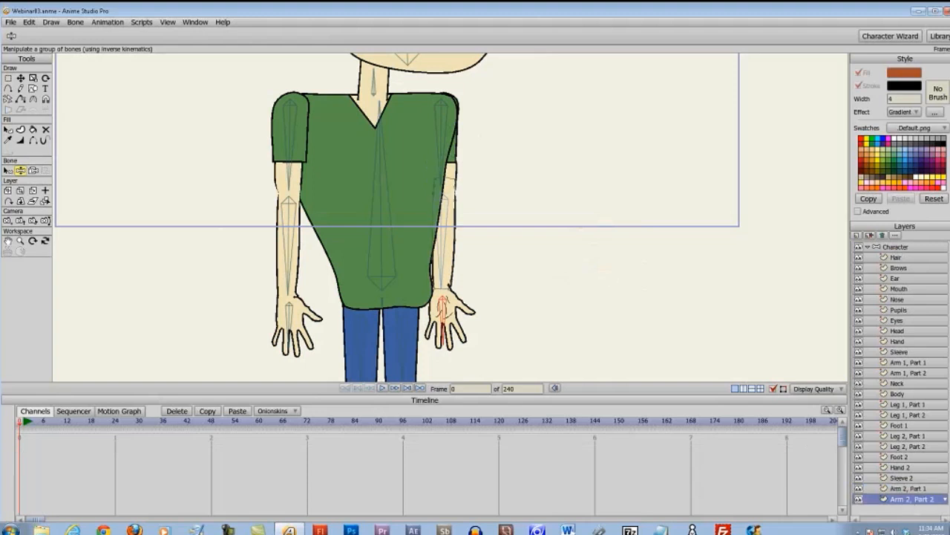
key("1")
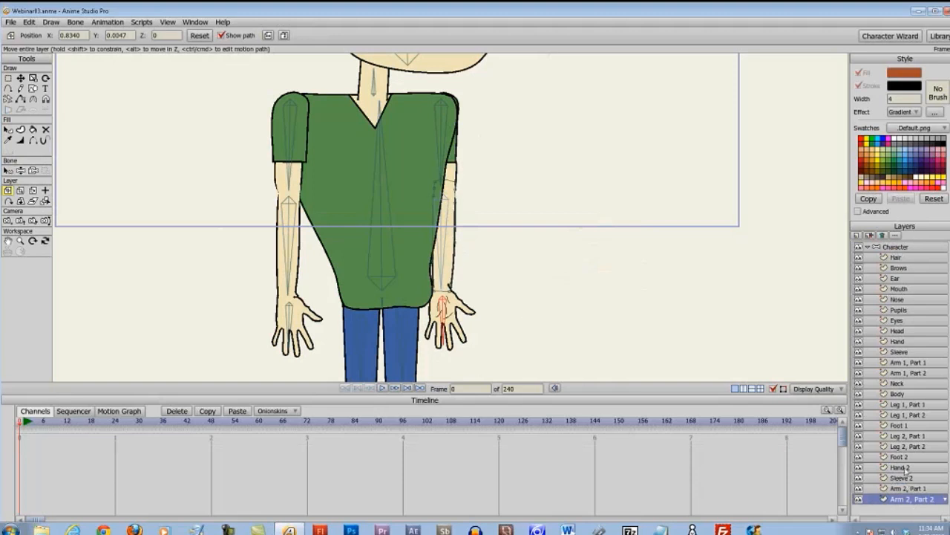
left_click(897, 341)
left_click(899, 330)
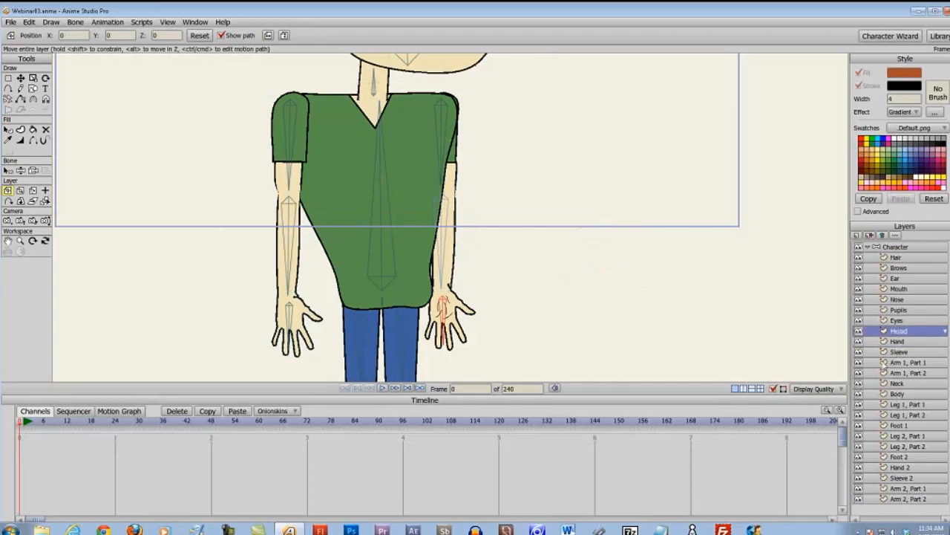
left_click(902, 466)
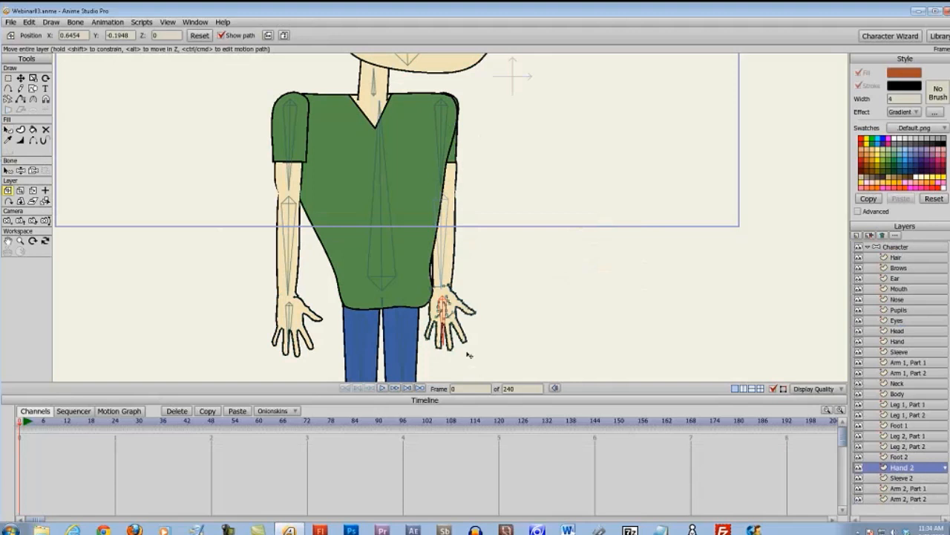
- Enable angle constraints on the second hand's bone with a minimum of -5 and a maximum of 5 degrees
left_click(896, 248)
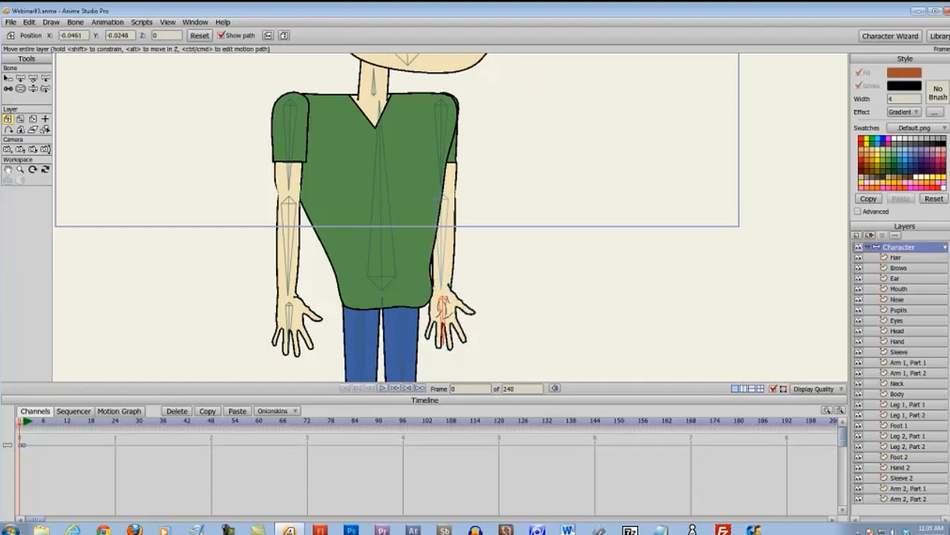
left_click(8, 78)
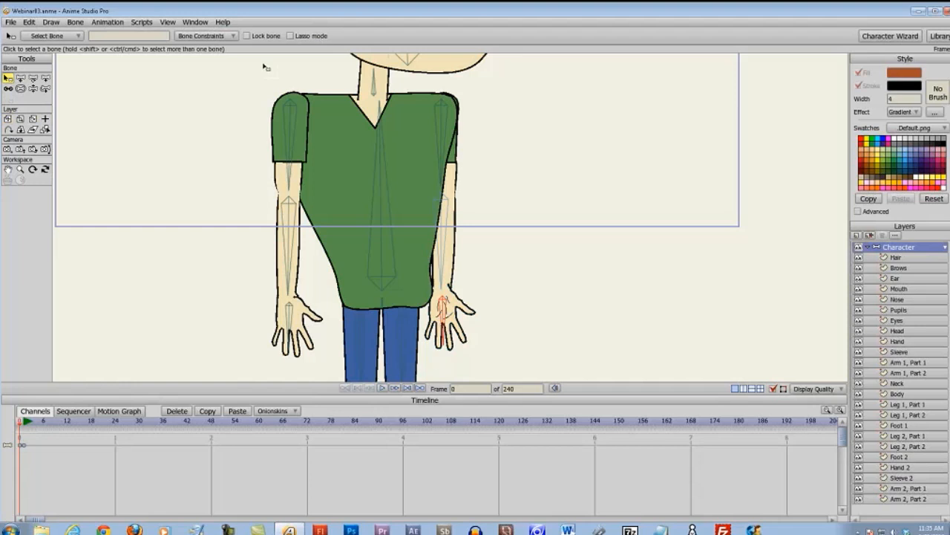
left_click(209, 36)
left_click(182, 50)
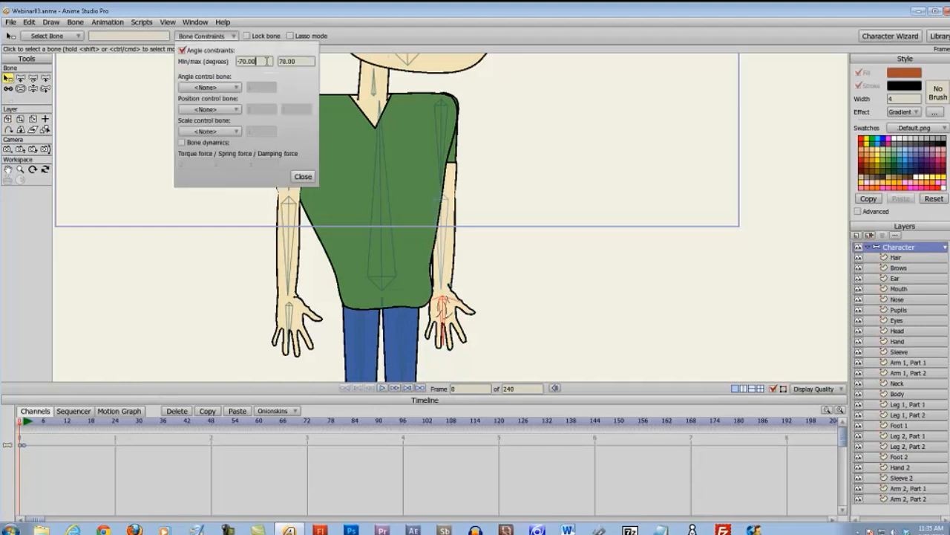
left_click_drag(267, 61, 238, 62)
type("-5")
double_click(300, 65)
type("5")
left_click(303, 176)
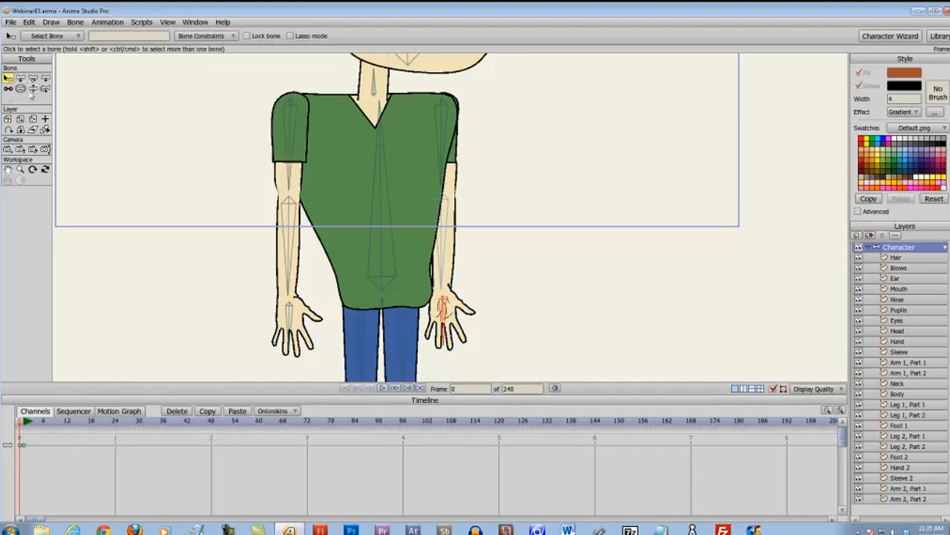
- Test how both arms bend by pulling each hand with Manipulate Bones, restoring the rest pose
left_click(33, 88)
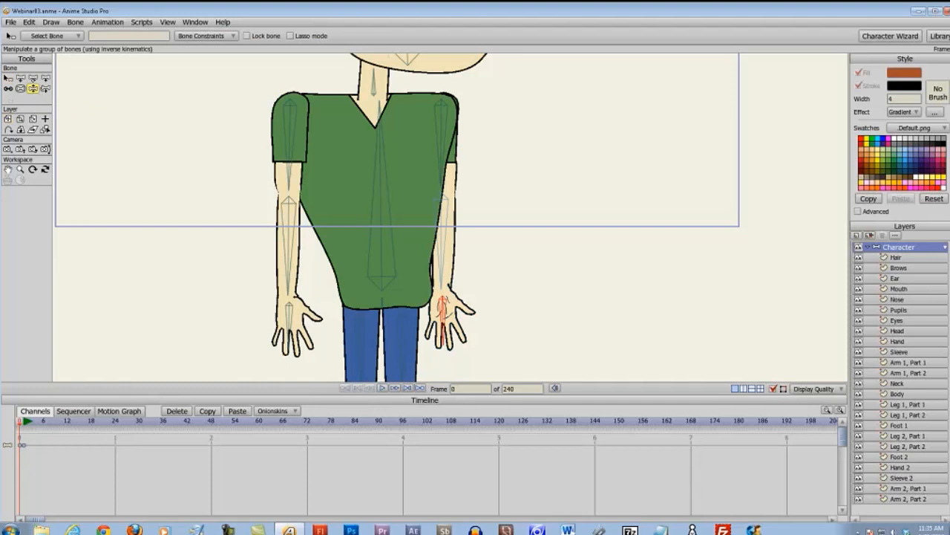
left_click_drag(444, 327, 581, 237)
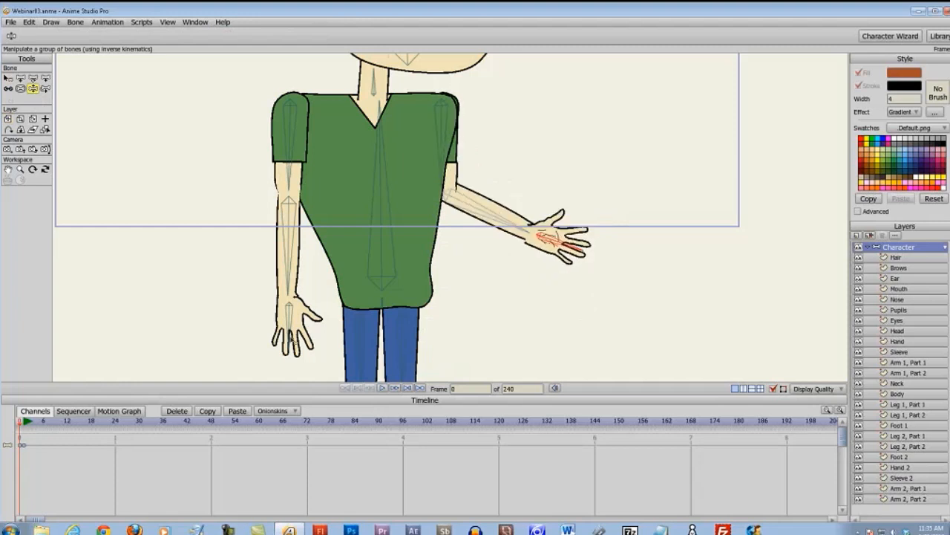
left_click_drag(294, 326, 356, 261)
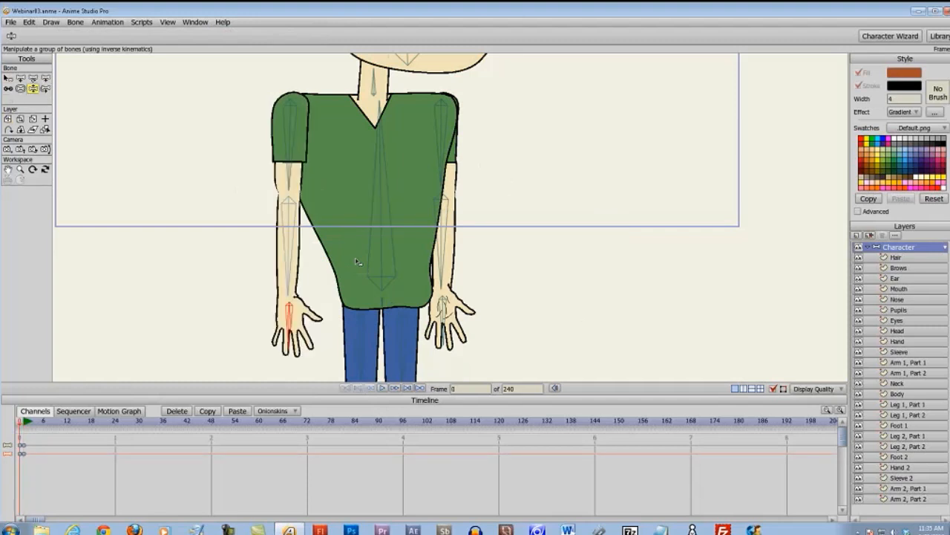
- Test how the first leg bends by pulling its foot outward with Manipulate Bones
scroll(346, 287, "down", 6)
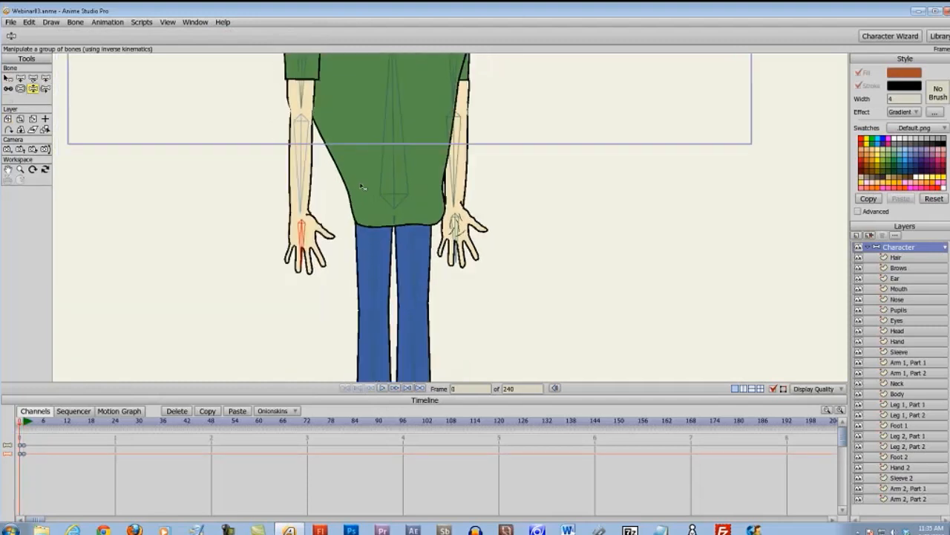
scroll(366, 254, "up", 2)
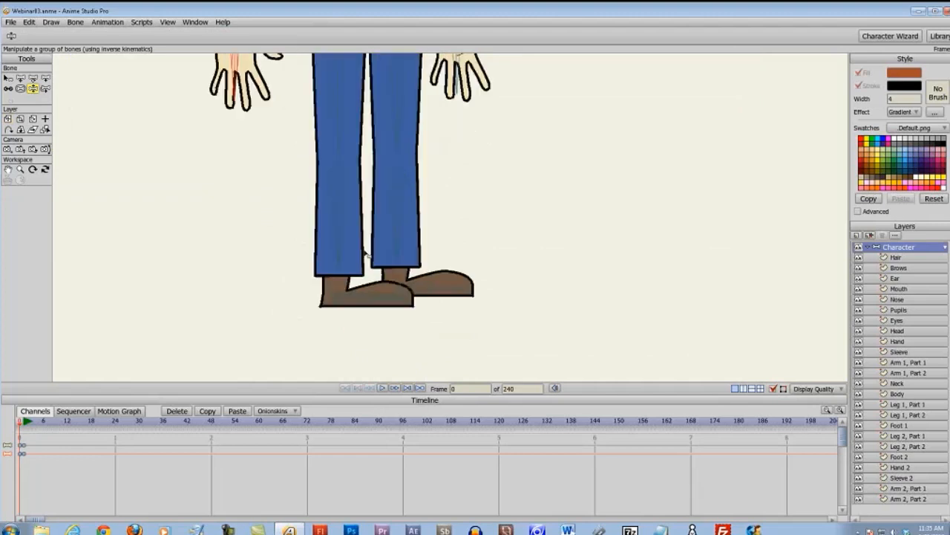
left_click_drag(332, 237, 299, 267)
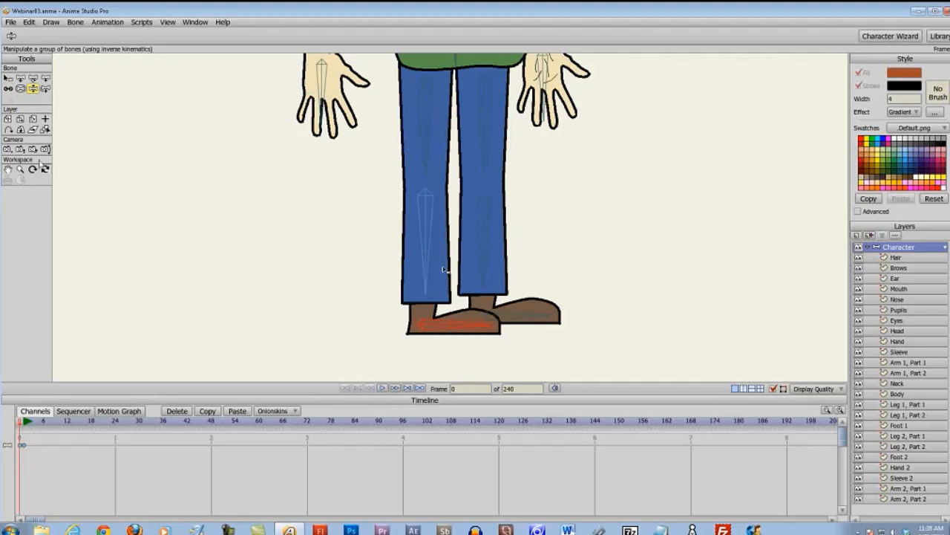
- Enable angle constraints on the first foot's bone with a minimum of -5 and a maximum of 5 degrees
left_click(8, 78)
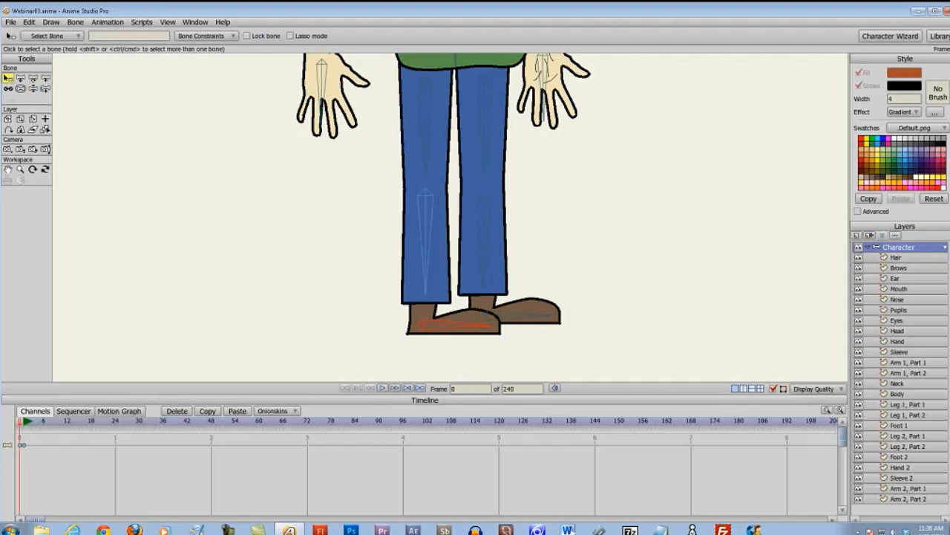
left_click(231, 36)
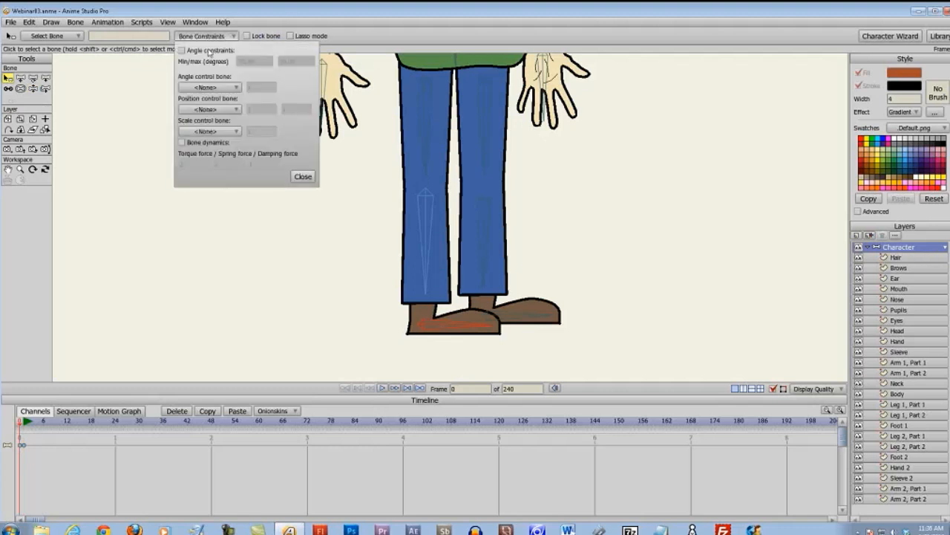
left_click(182, 50)
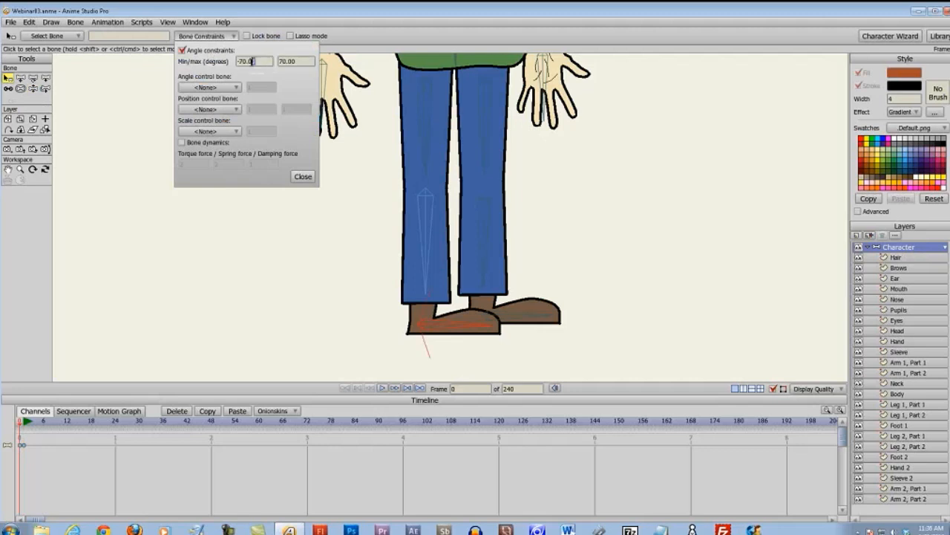
left_click_drag(256, 61, 237, 61)
type("-5")
left_click_drag(304, 61, 275, 61)
type("5")
left_click(303, 177)
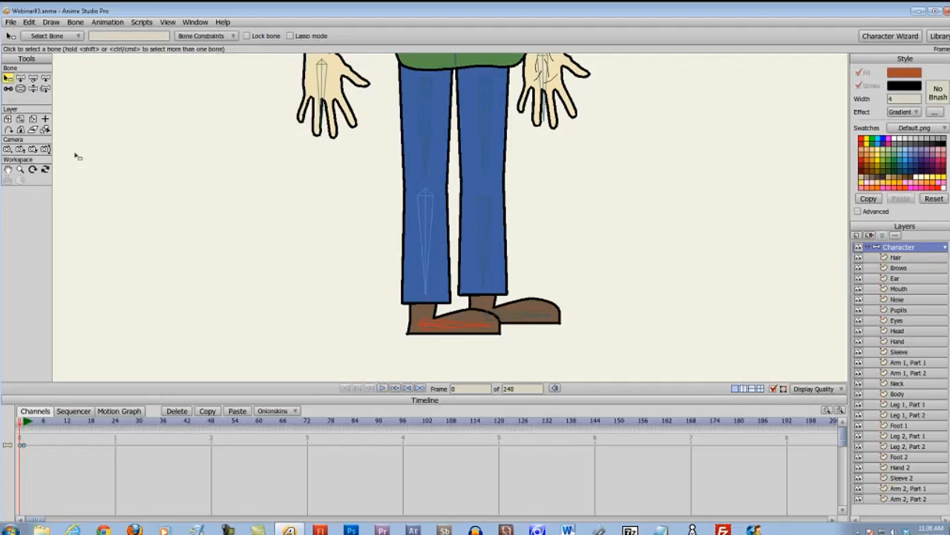
- Test the constrained foot by pulling it with Manipulate Bones, and examine the first leg's knee joint up close
left_click(32, 89)
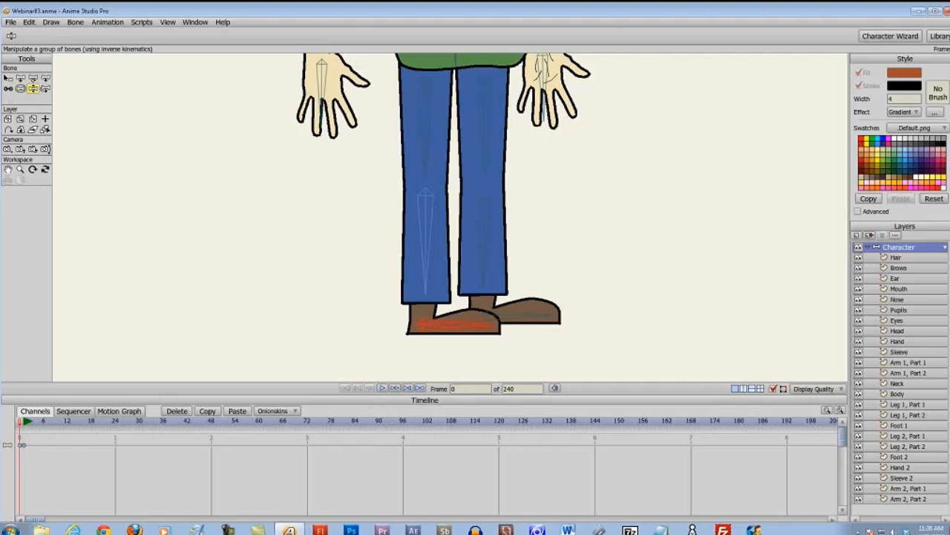
left_click_drag(441, 312, 357, 301)
scroll(353, 271, "up", 3)
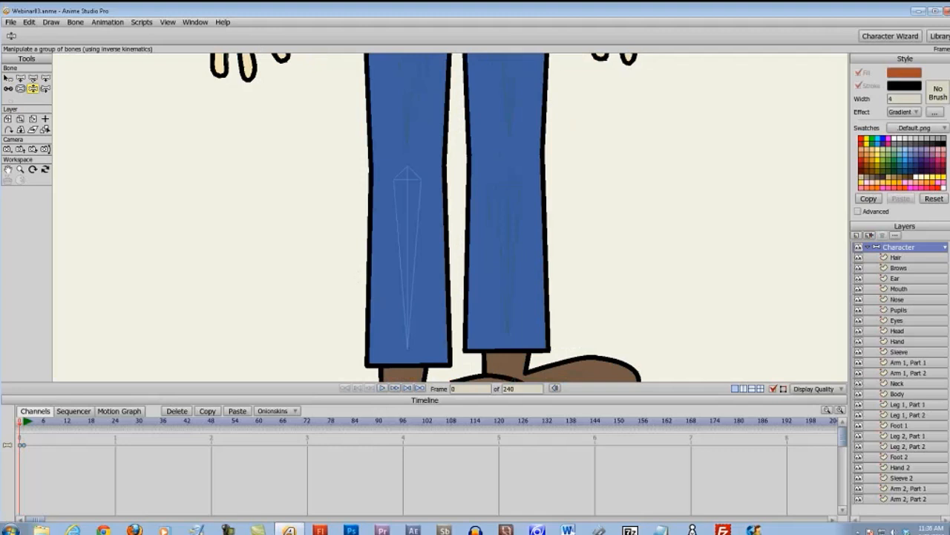
scroll(342, 271, "up", 2)
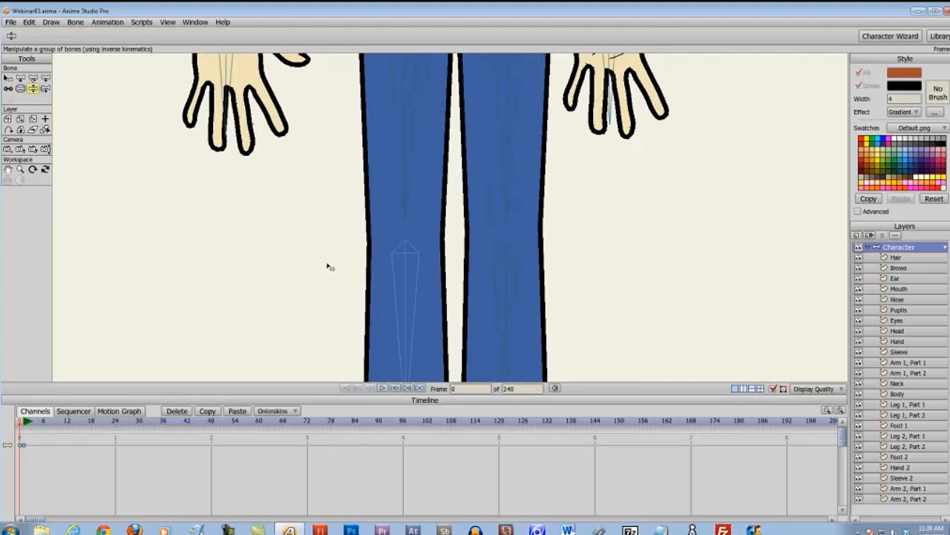
scroll(329, 266, "down", 5)
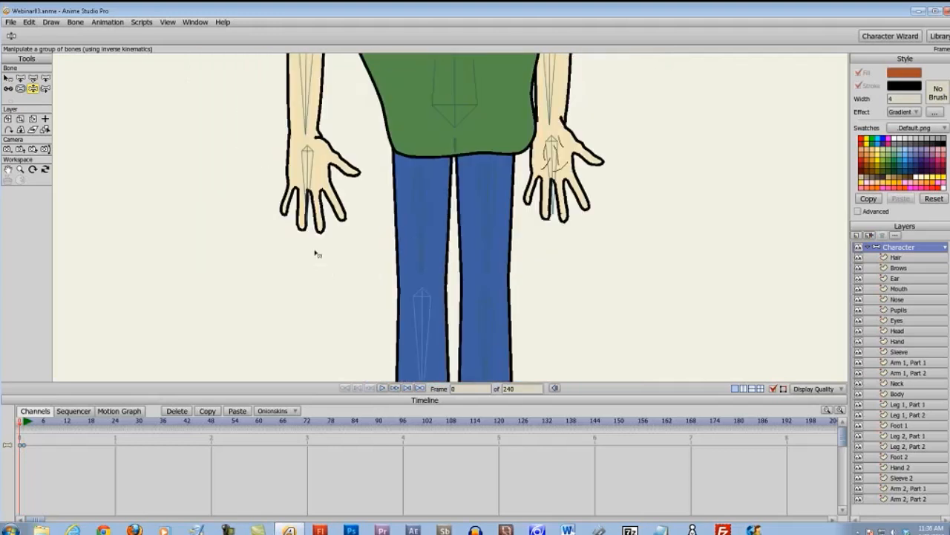
scroll(371, 218, "down", 1)
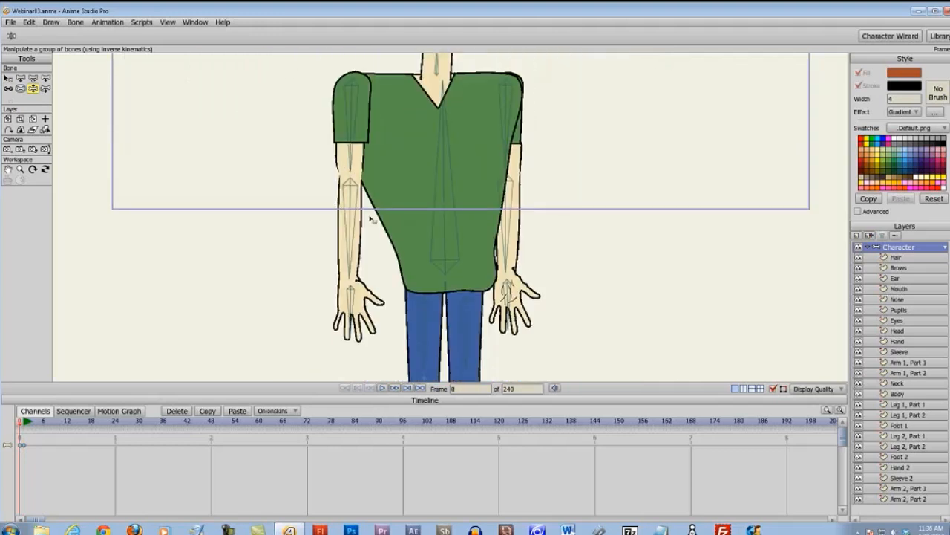
scroll(372, 220, "up", 4)
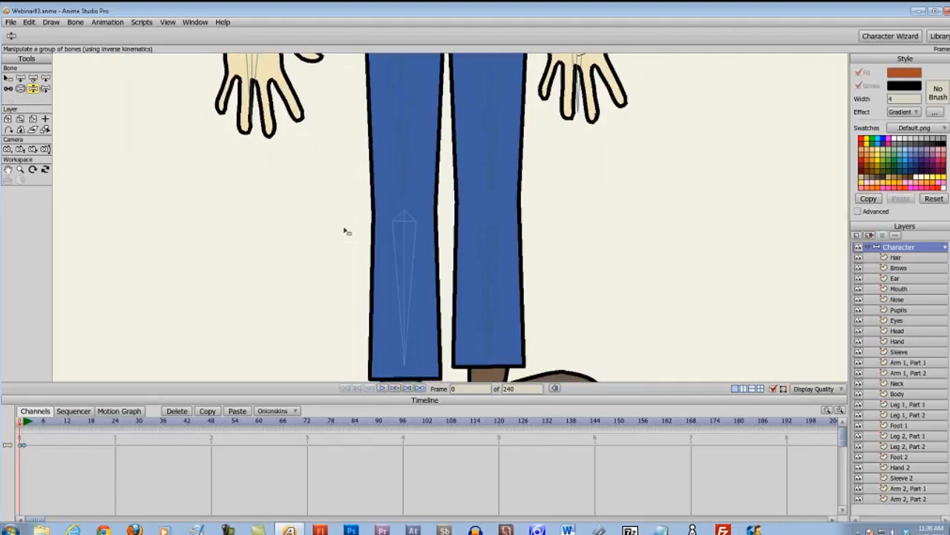
scroll(346, 232, "up", 1)
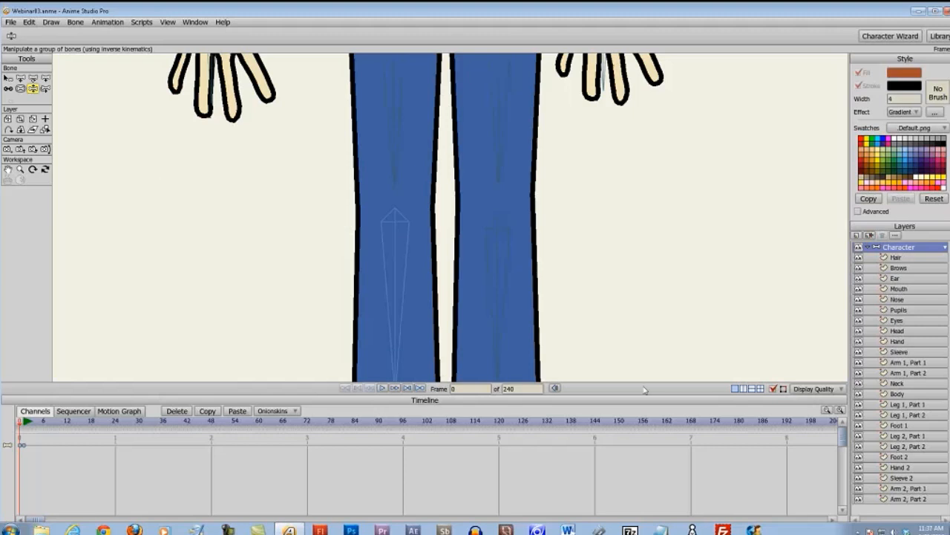
- Add a vector layer named Knee 1 and place it directly below the Leg 1, Part 2 layer
left_click(909, 416)
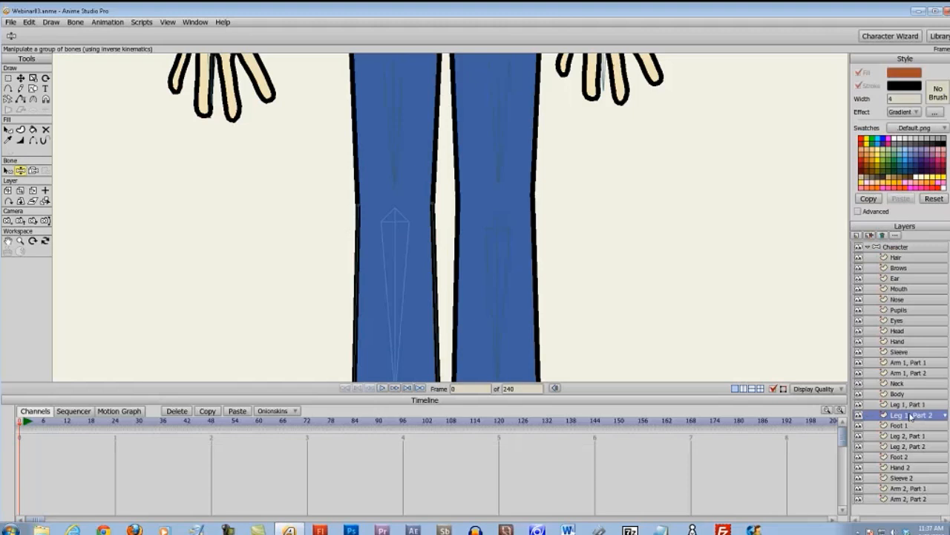
left_click(857, 235)
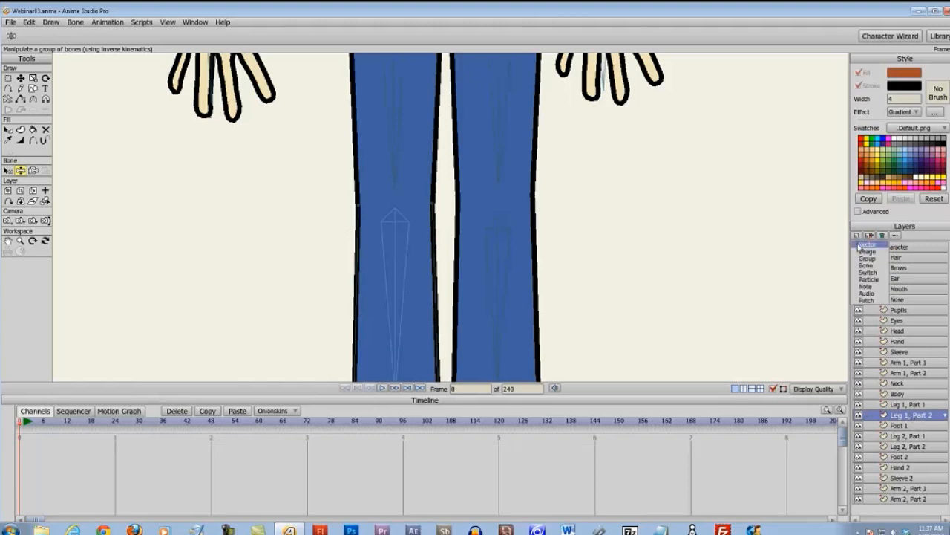
left_click(866, 244)
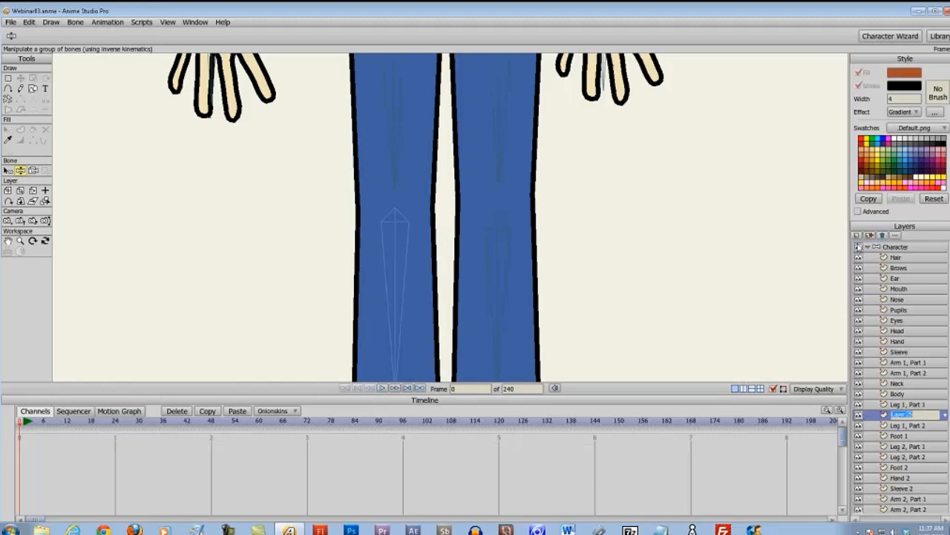
type("Knee 1")
key("Return")
left_click_drag(904, 416, 905, 428)
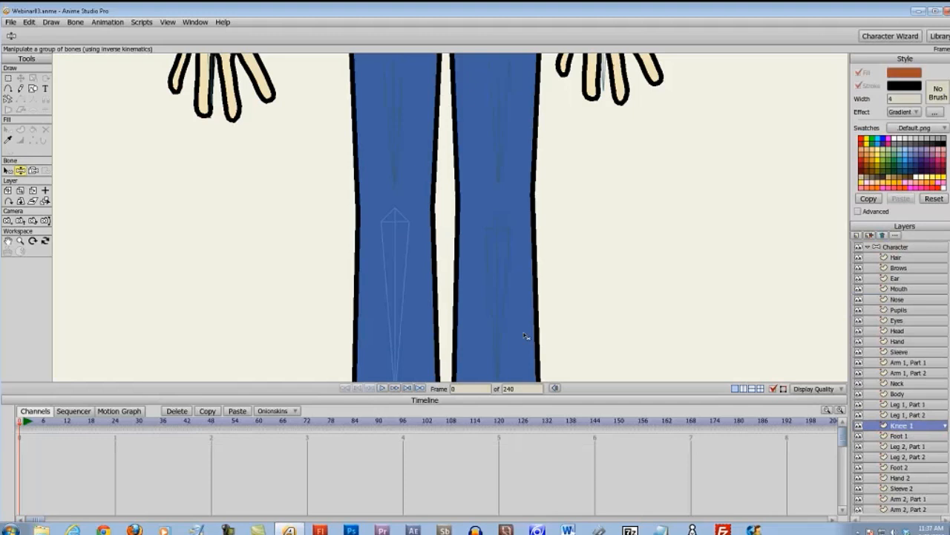
- Copy the blue pants style from the leg and draw an oval spanning the first leg's width over its knee
left_click(8, 141)
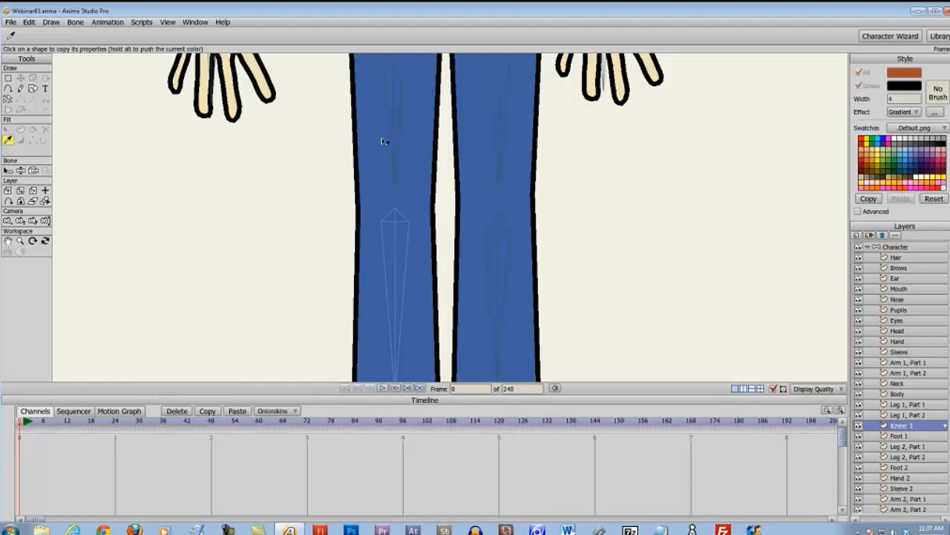
left_click(383, 142)
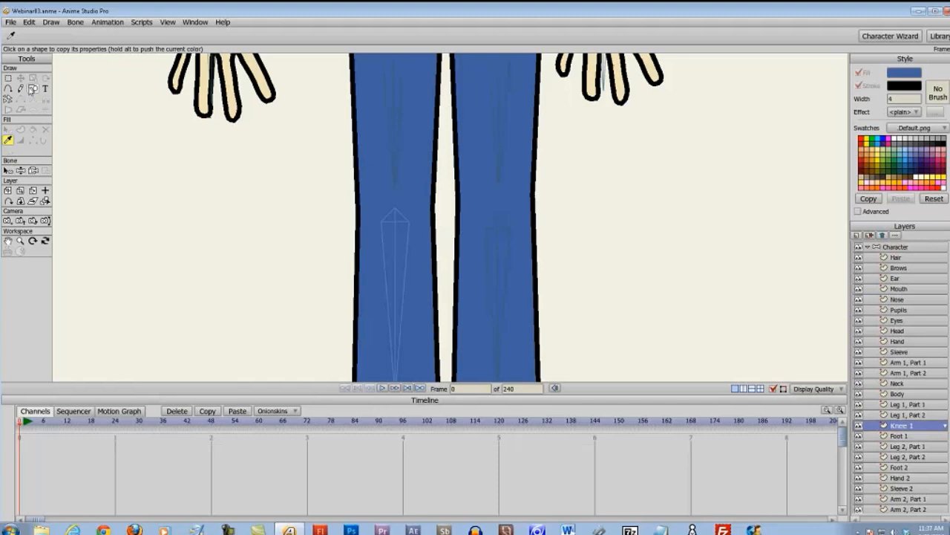
left_click(32, 89)
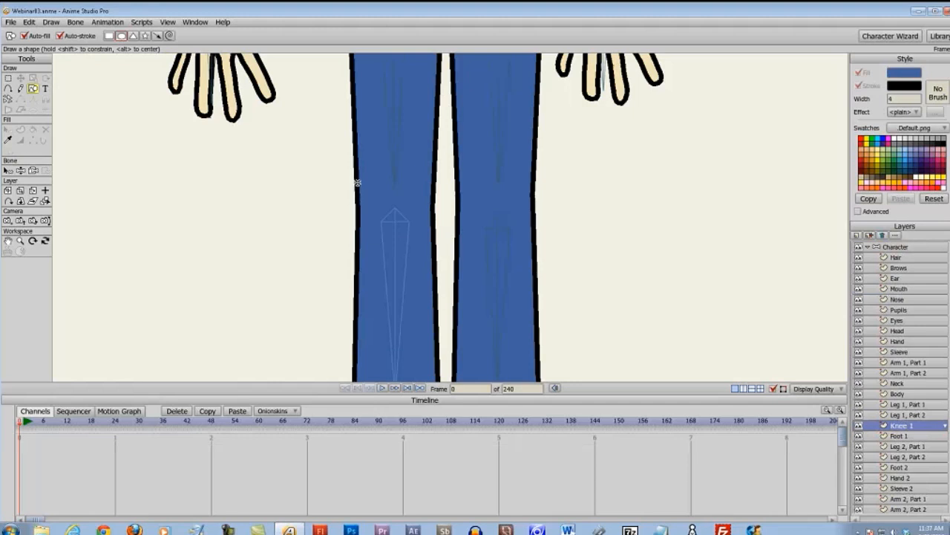
left_click_drag(357, 182, 434, 230)
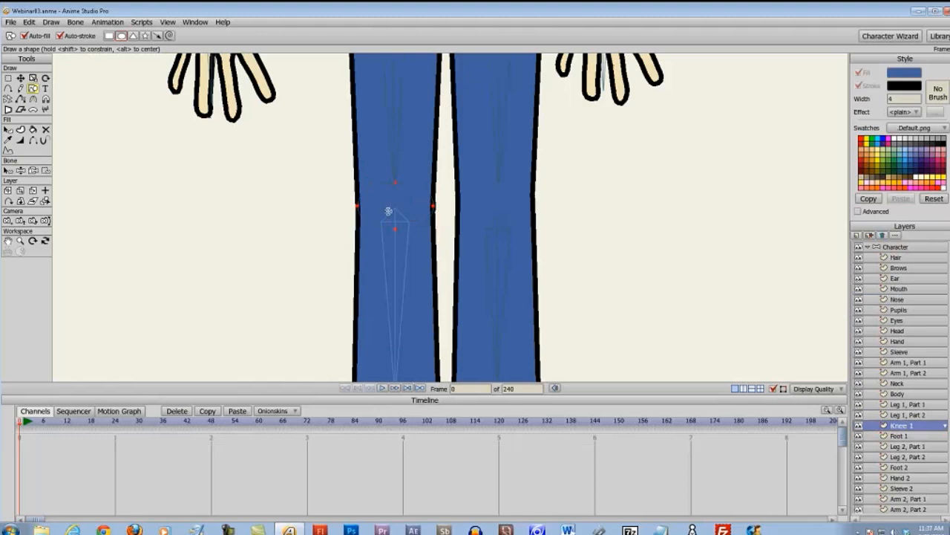
- Test the first leg's bend with the knee oval in place by pulling the foot sideways on the Character layer
scroll(386, 222, "down", 3)
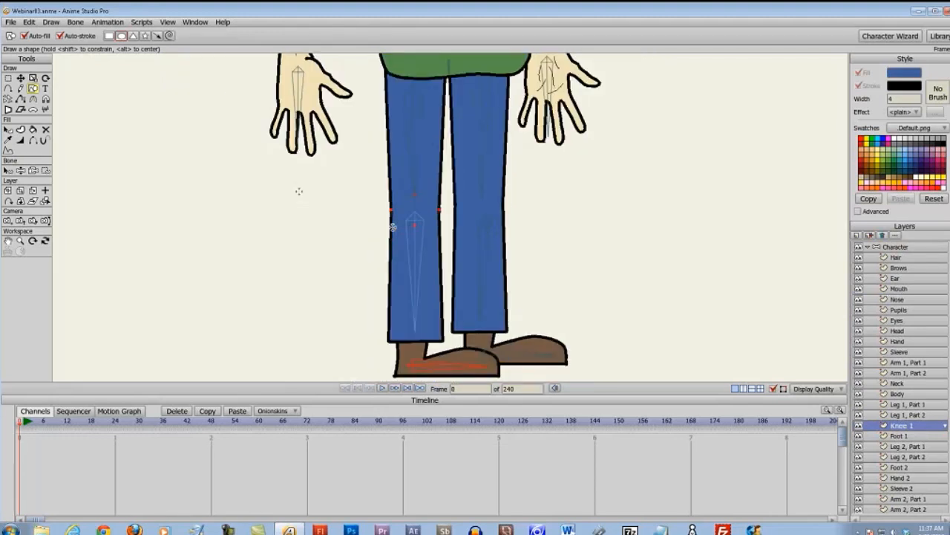
left_click(897, 247)
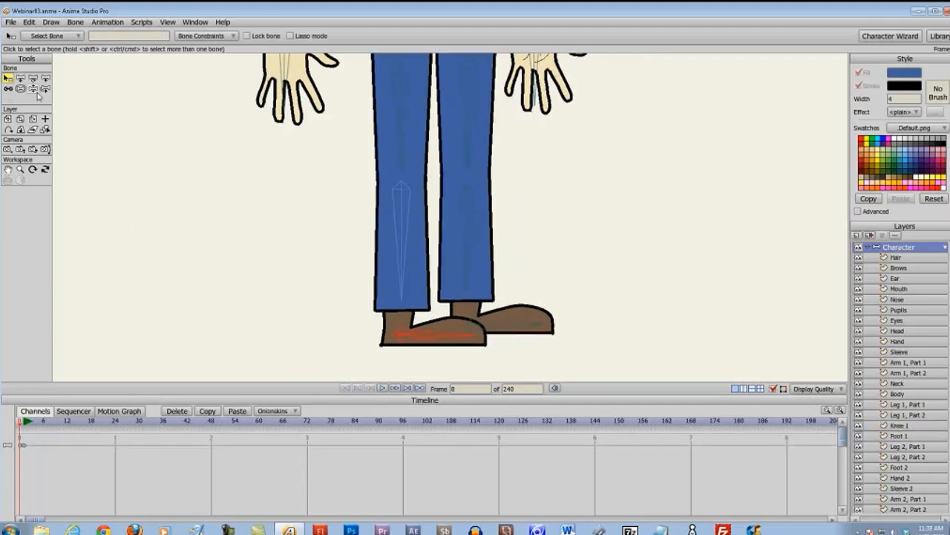
left_click(33, 88)
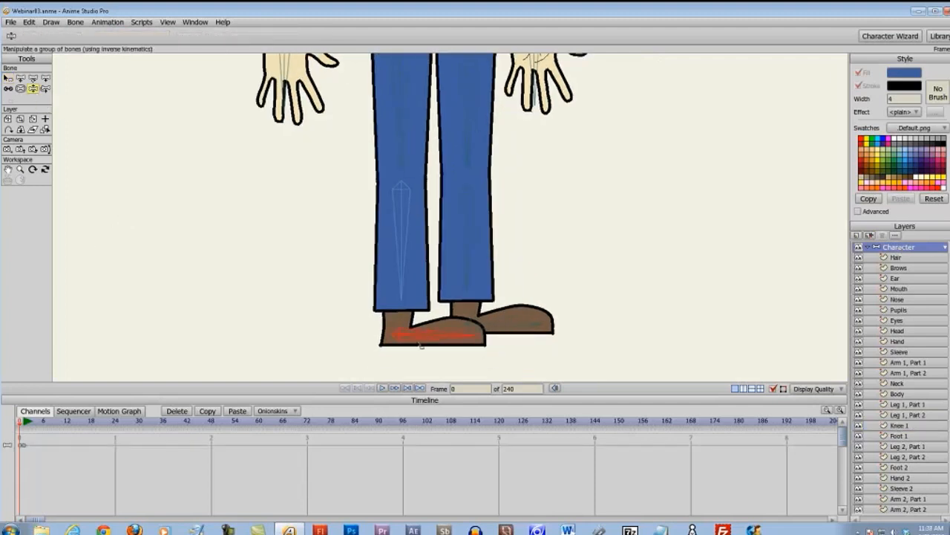
left_click_drag(420, 335, 346, 341)
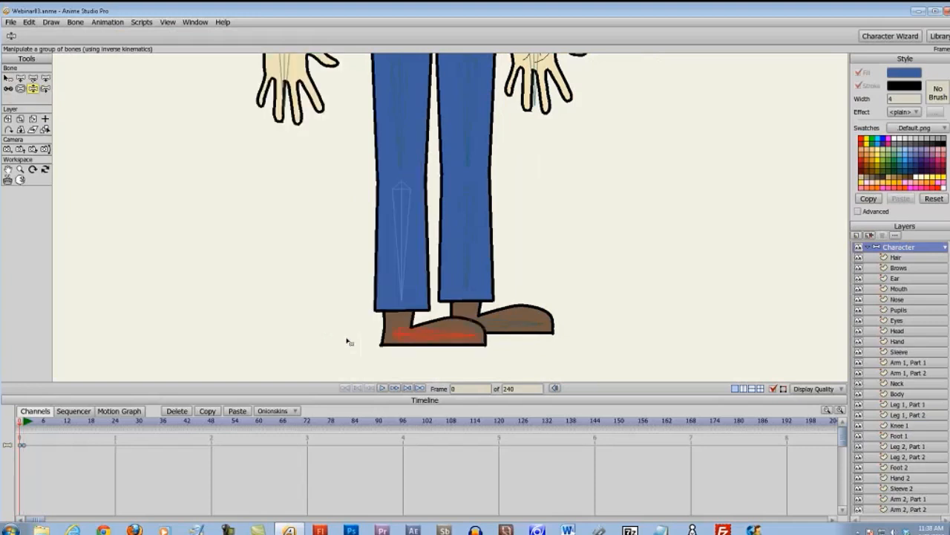
left_click_drag(445, 336, 385, 363)
- Bind the Knee 1 layer to the first leg's upper bone
scroll(416, 260, "up", 5)
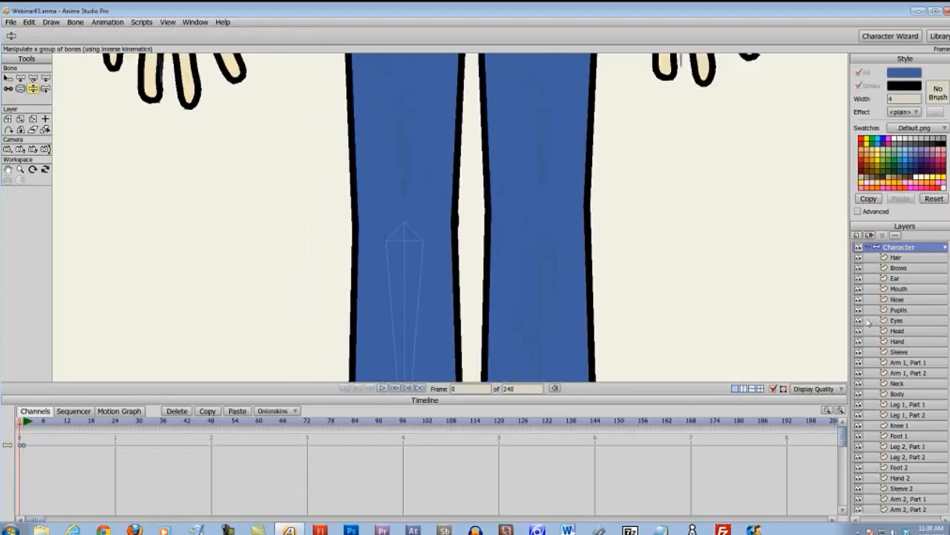
left_click(901, 425)
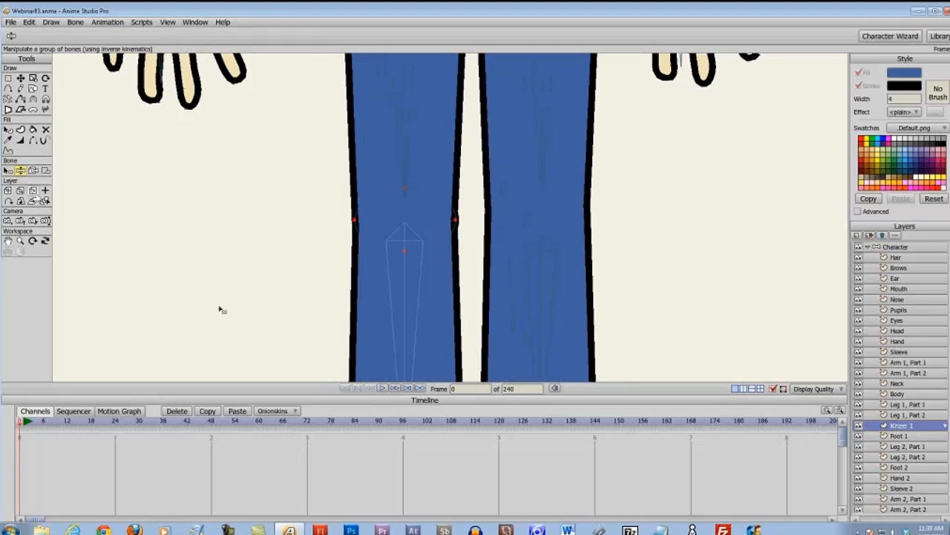
left_click(33, 170)
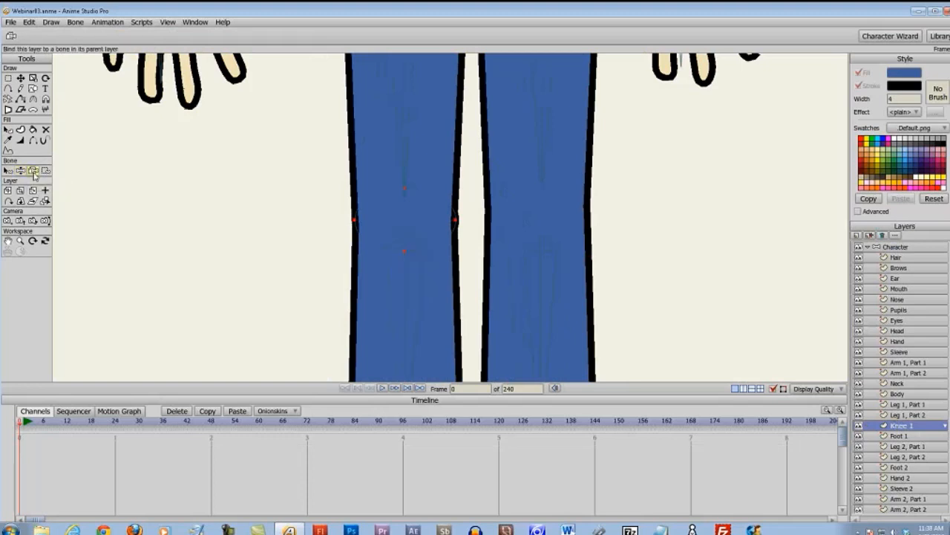
left_click(404, 160)
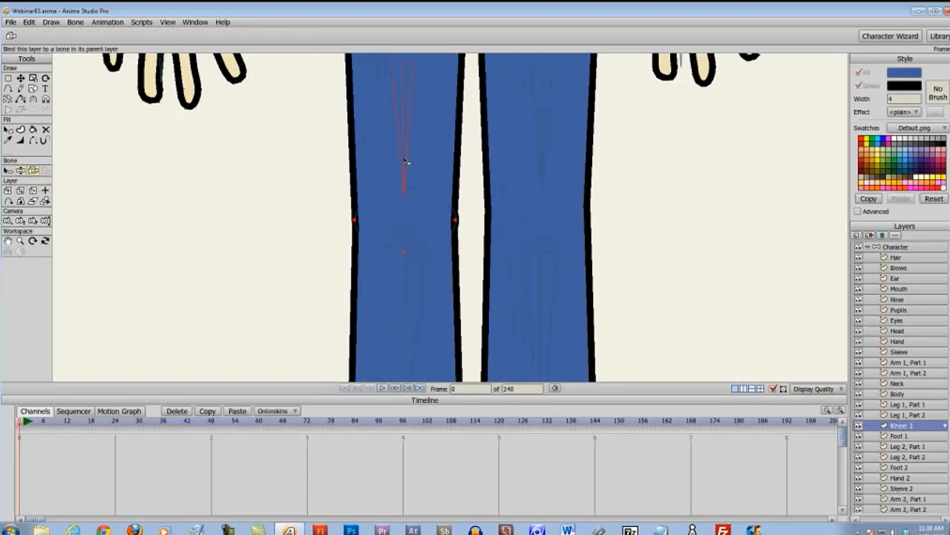
- Test the bound knee by swinging the first foot back with Manipulate Bones, and undo the pose
scroll(305, 226, "down", 2)
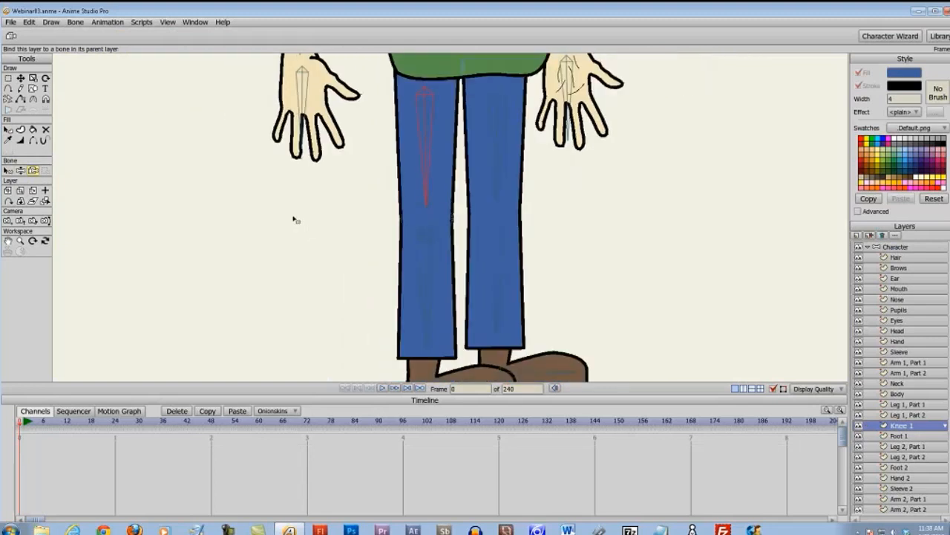
scroll(293, 212, "down", 1)
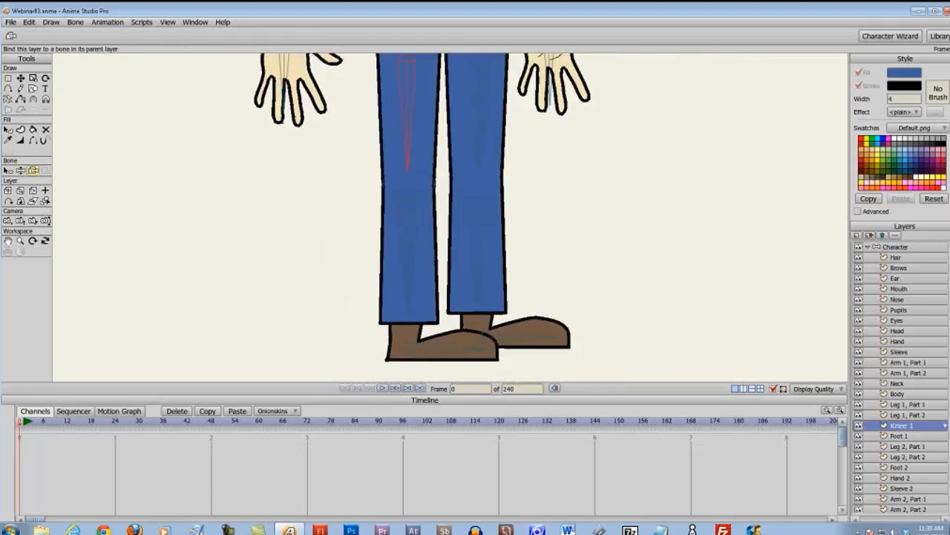
left_click(902, 249)
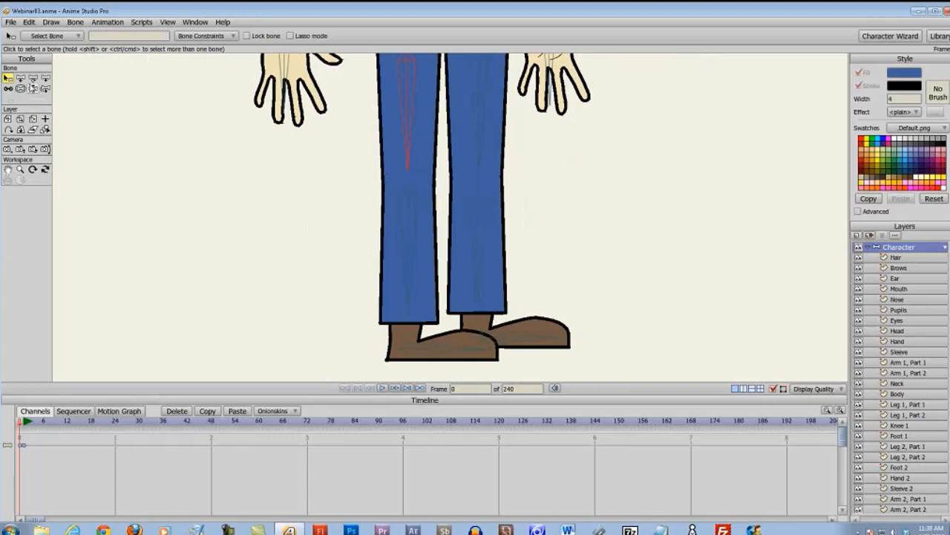
left_click(32, 88)
left_click_drag(444, 356, 286, 343)
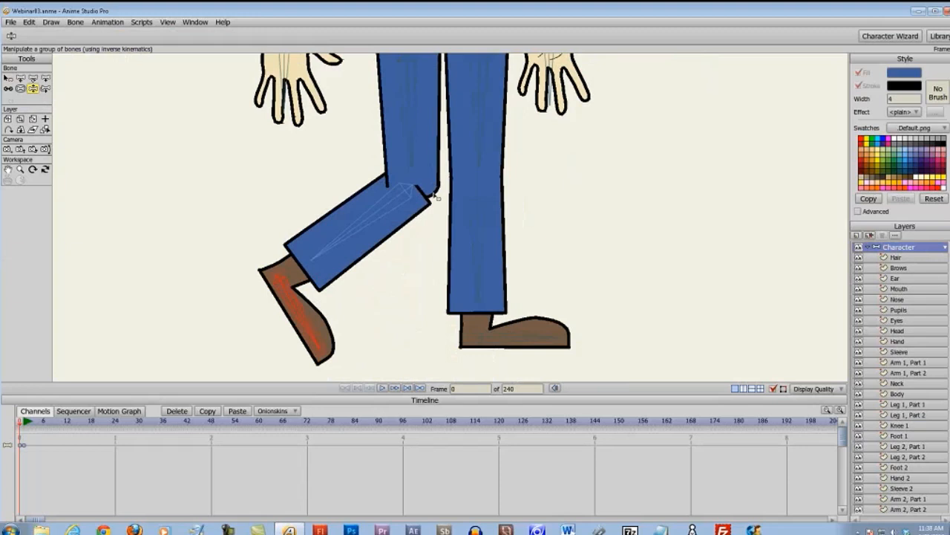
key("ctrl+z")
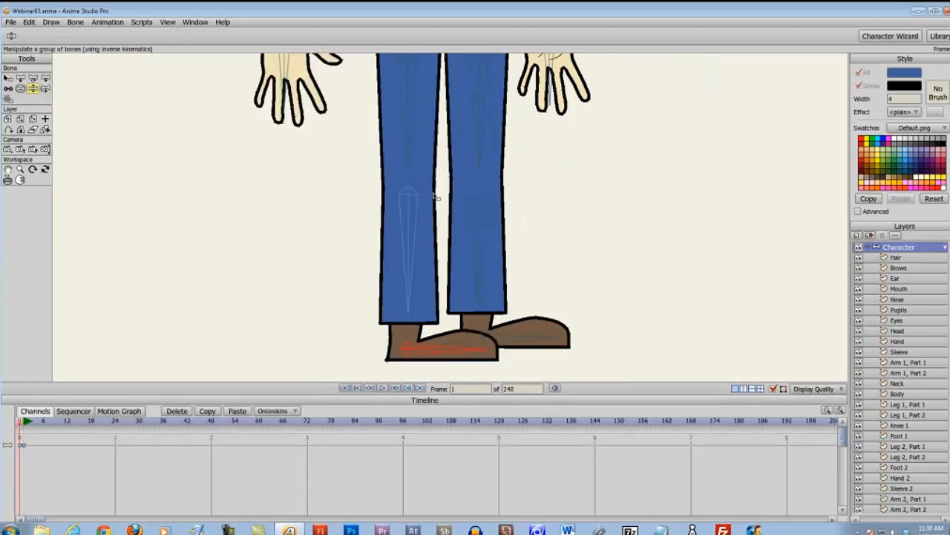
- Swing the first foot farther back to check the crease behind its bound knee, and undo the pose
left_click_drag(458, 348, 326, 327)
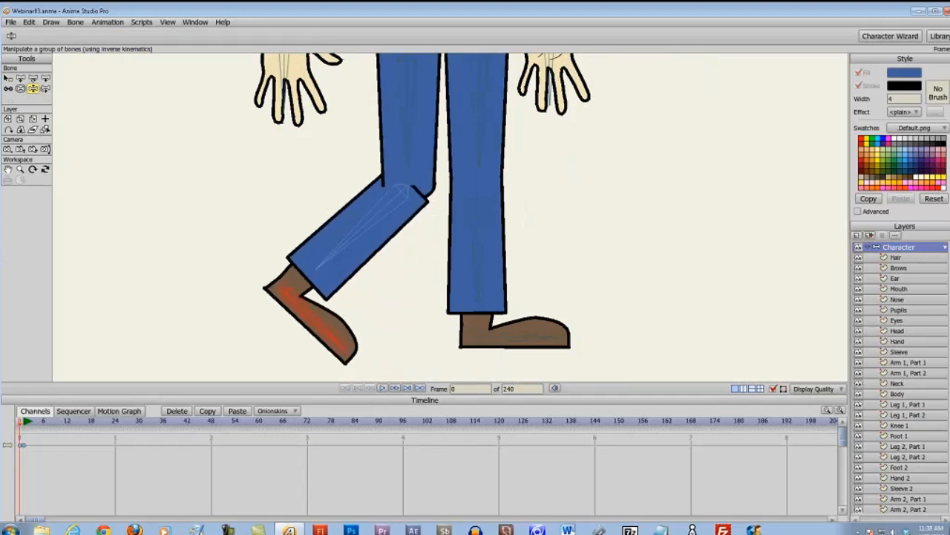
key("ctrl+z")
scroll(393, 218, "up", 3)
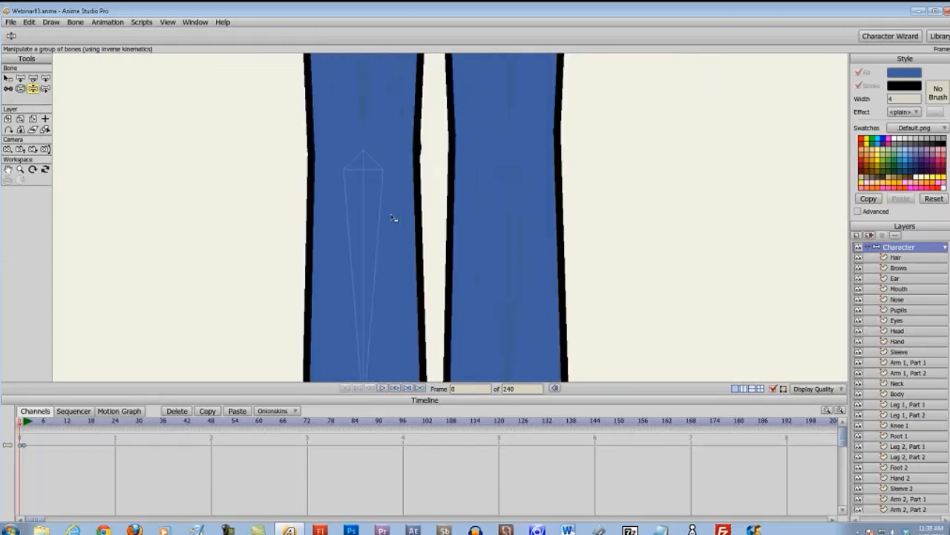
left_click_drag(391, 191, 409, 227)
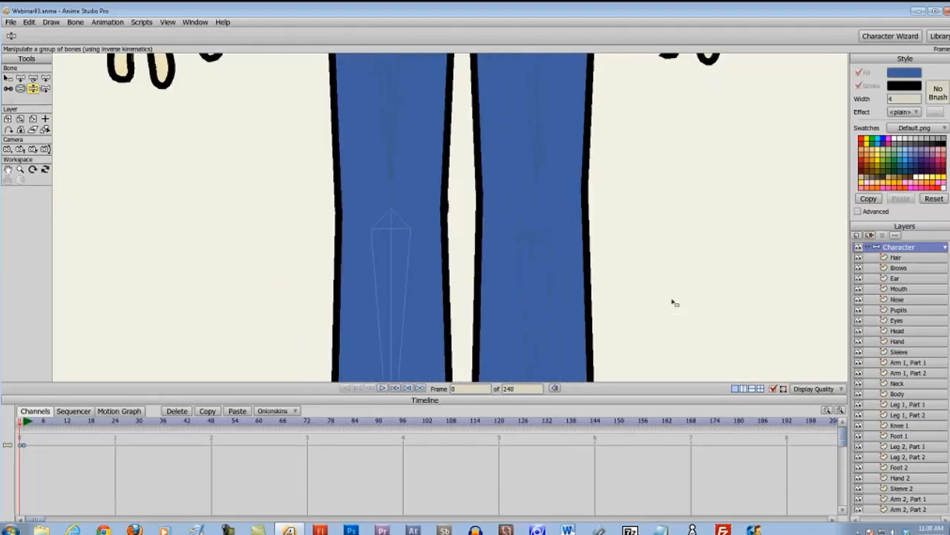
- On the Leg 1, Part 2 layer, move the lower leg's inner top corner point down and inward from the knee outline
left_click(916, 447)
left_click(917, 458)
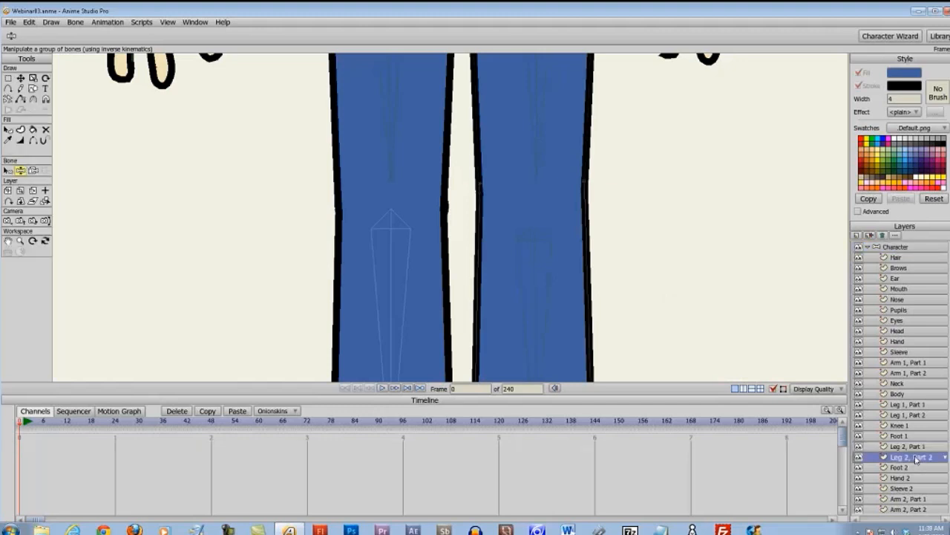
left_click(919, 404)
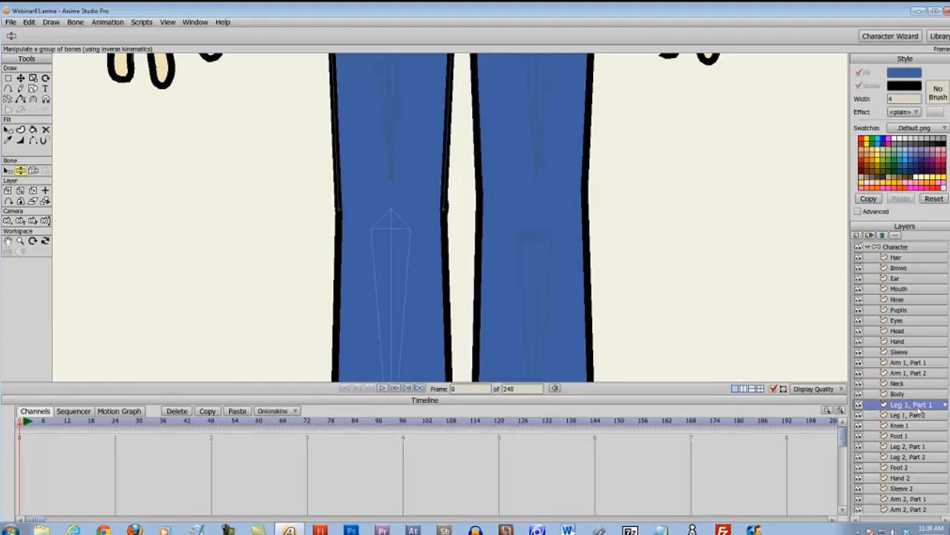
left_click(919, 415)
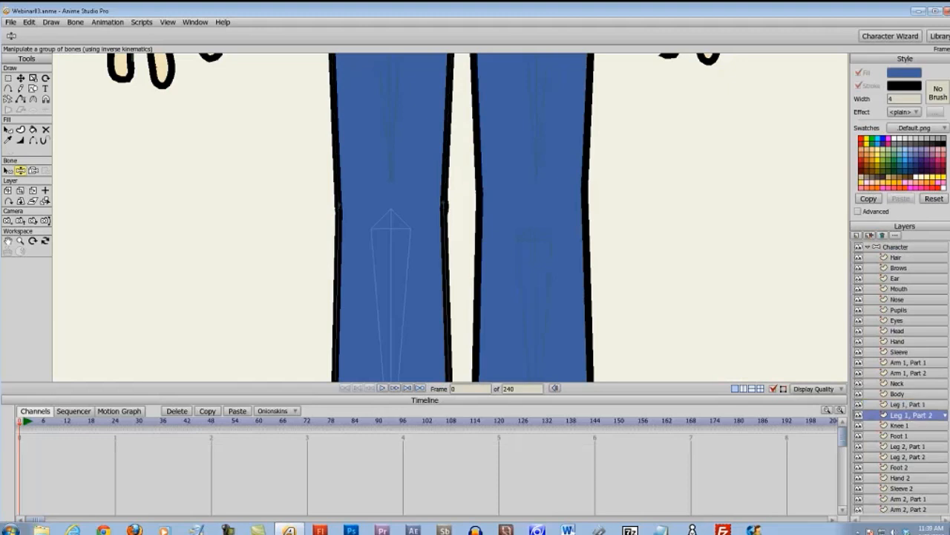
scroll(429, 268, "up", 1)
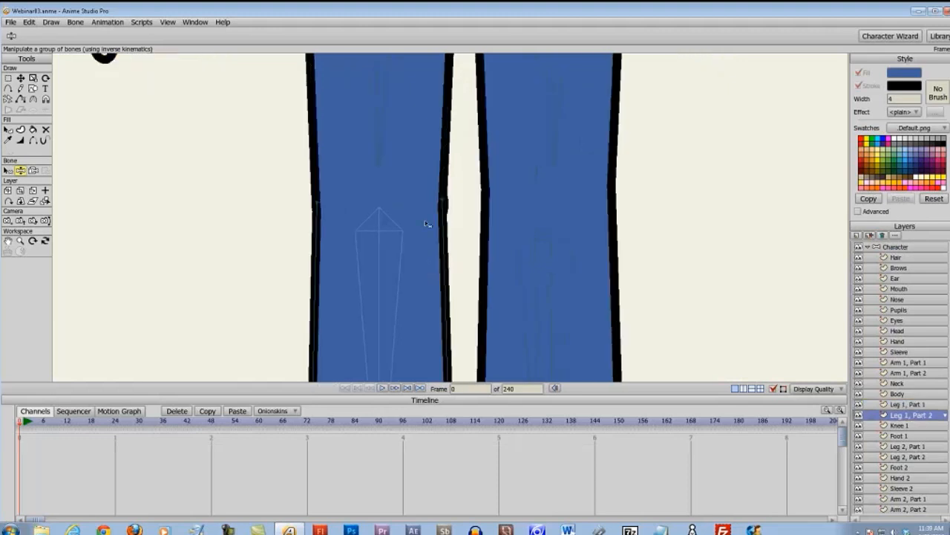
left_click(20, 78)
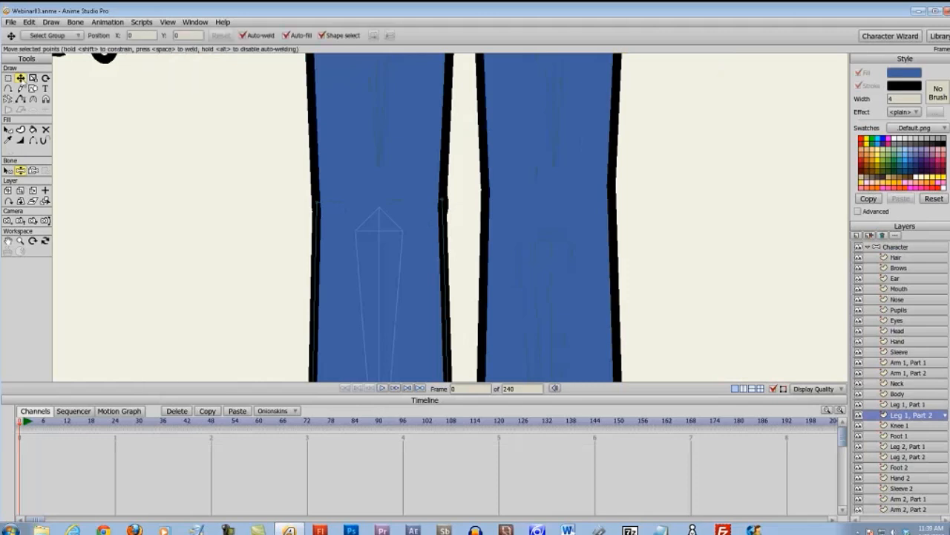
left_click_drag(441, 201, 432, 231)
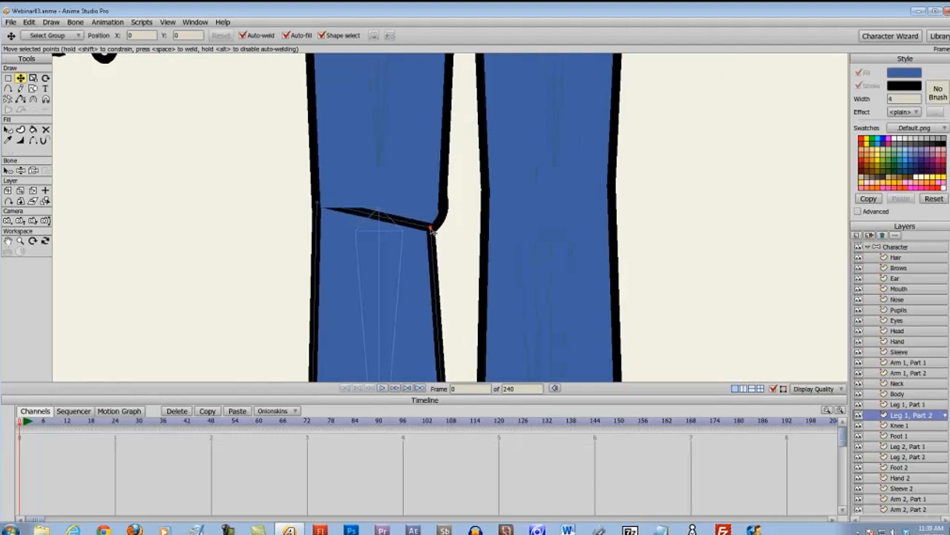
left_click(456, 257)
- Hide the edge running across the top of the Leg 1, Part 2 shape
left_click(33, 141)
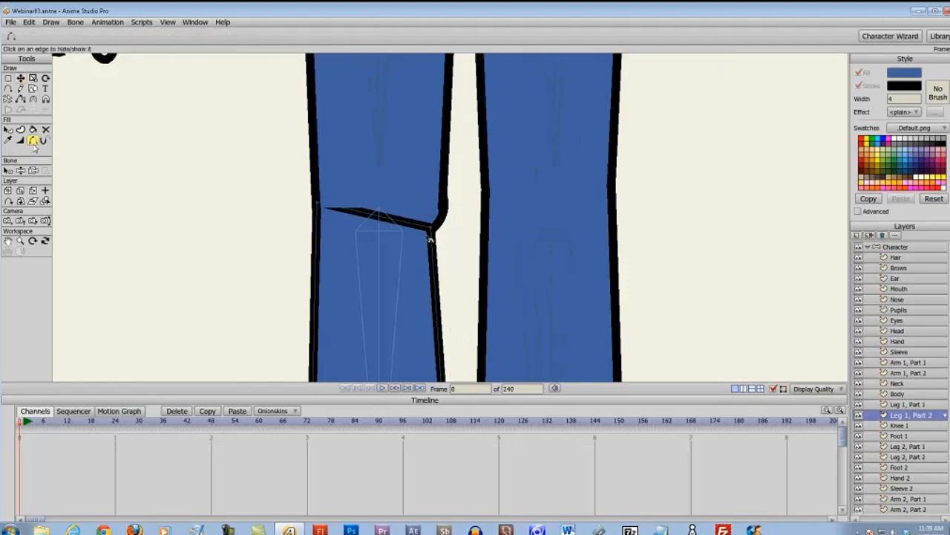
left_click(398, 223)
left_click(20, 77)
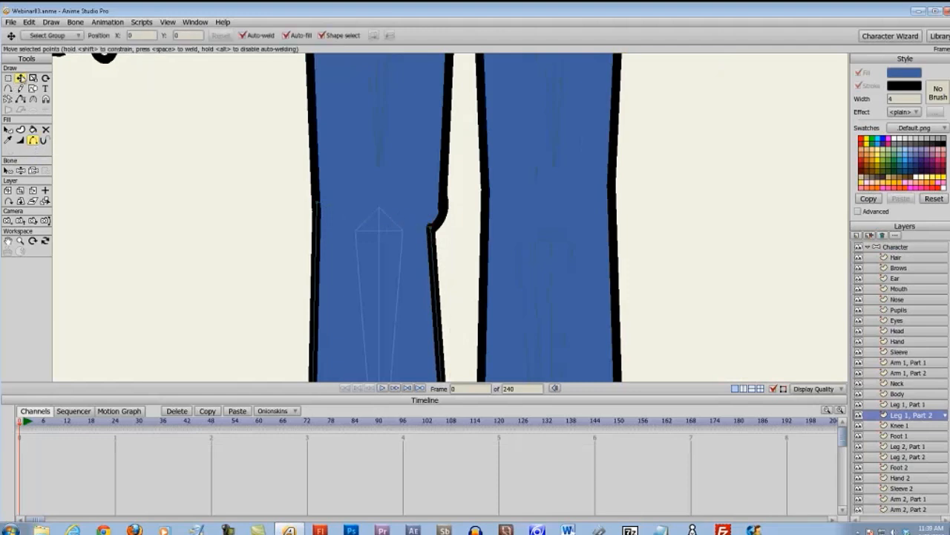
- Test the reshaped lower leg by swinging the first foot back with Manipulate Bones on the Character layer, and undo the pose
scroll(219, 242, "down", 5)
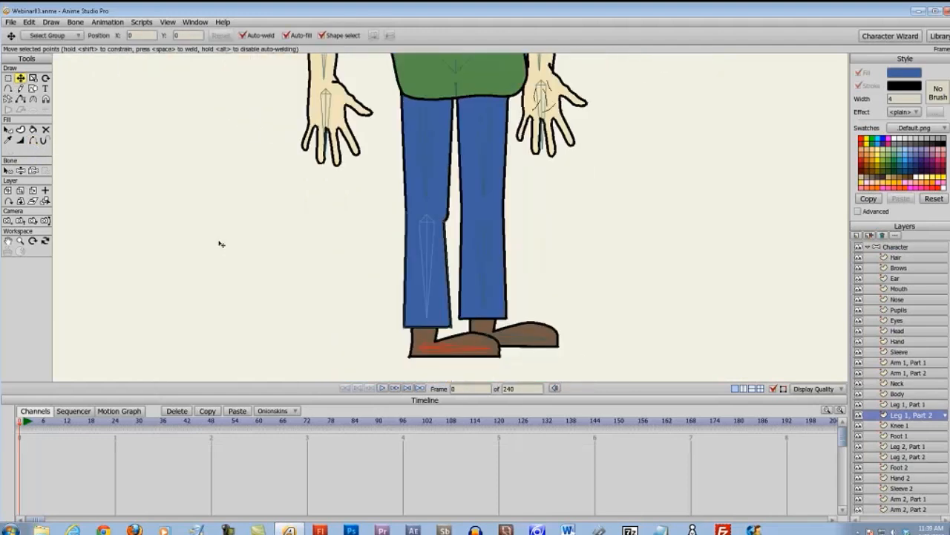
scroll(320, 226, "down", 1)
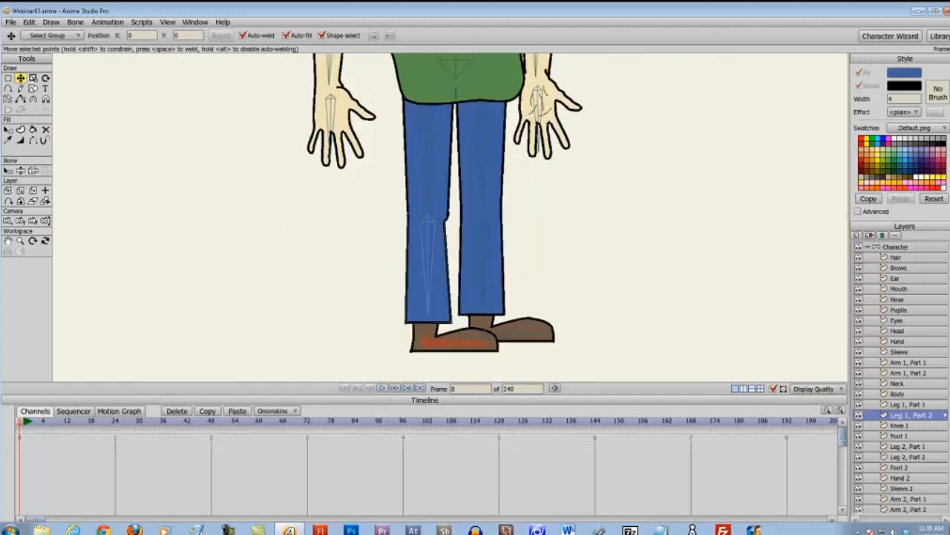
left_click(893, 247)
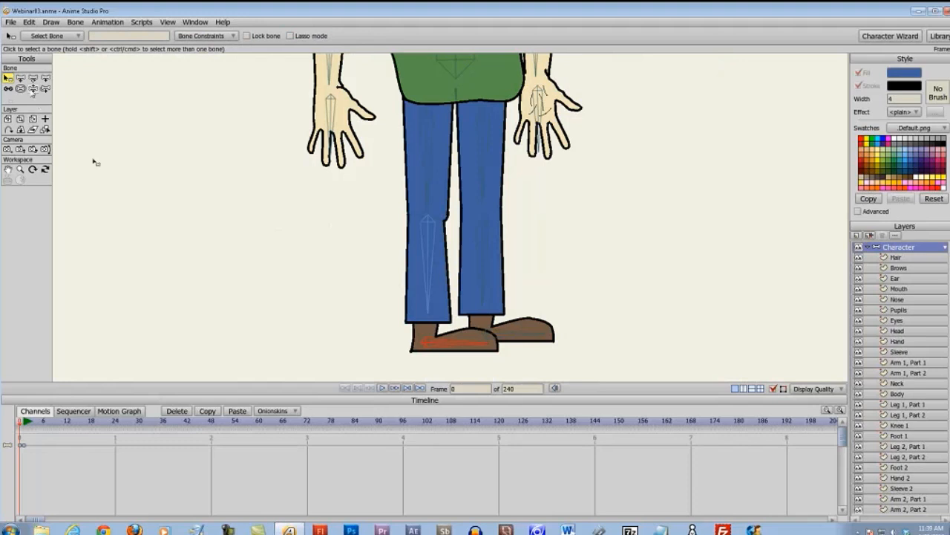
left_click(33, 89)
left_click_drag(454, 338, 358, 291)
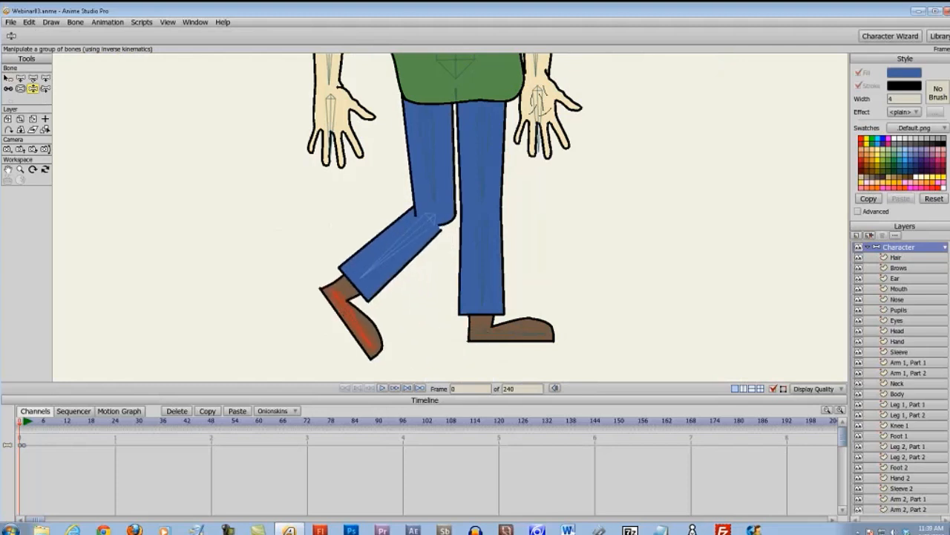
left_click(452, 244)
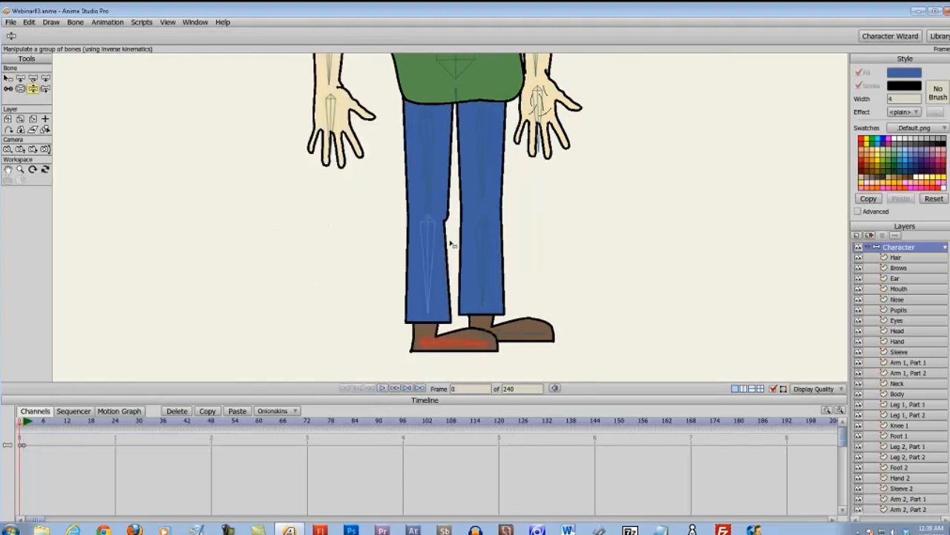
- Move the inner top corner point of Leg 1, Part 2 slightly up and inward to about X -0.067, Y -1.965
left_click(910, 414)
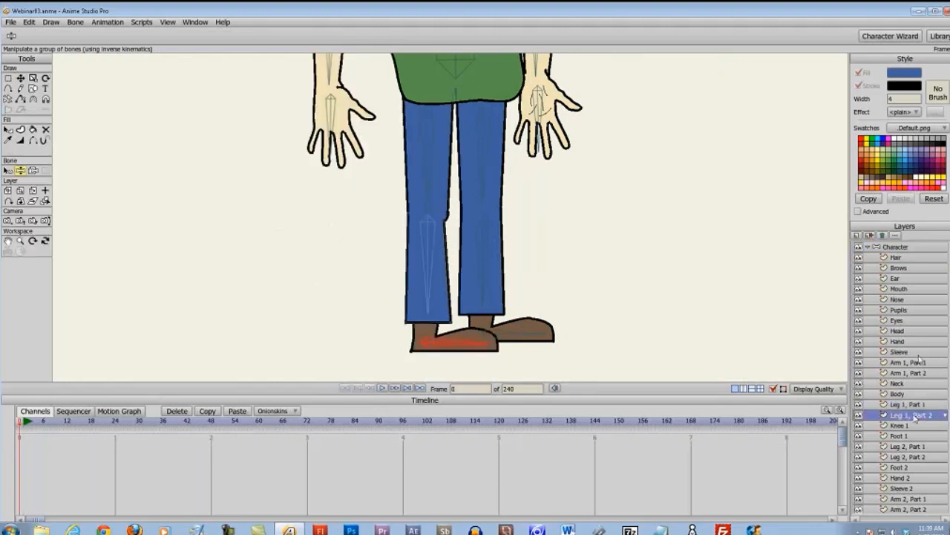
scroll(389, 186, "up", 5)
key("t")
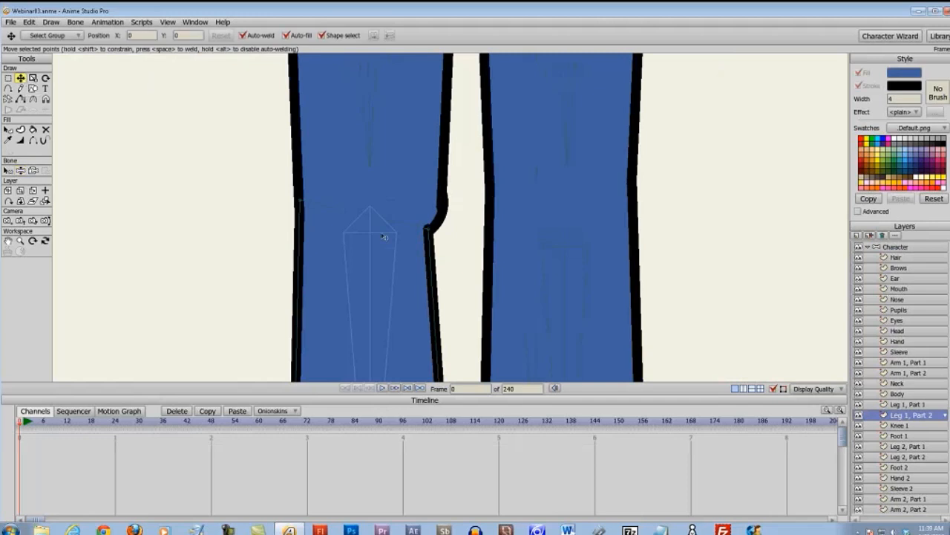
left_click_drag(427, 228, 423, 225)
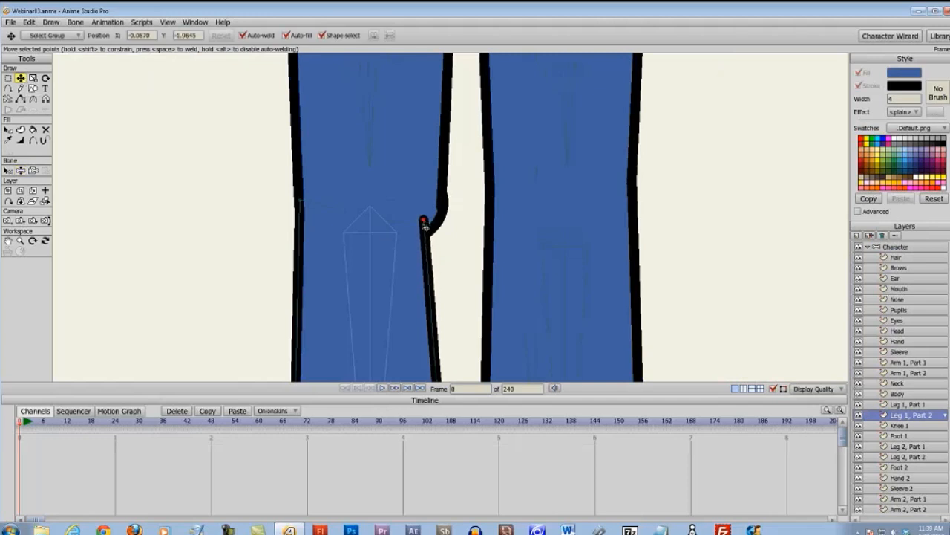
left_click(441, 269)
- Bend the first leg again through its foot bone to check the adjusted corner, and restore the straight pose
scroll(439, 270, "down", 3)
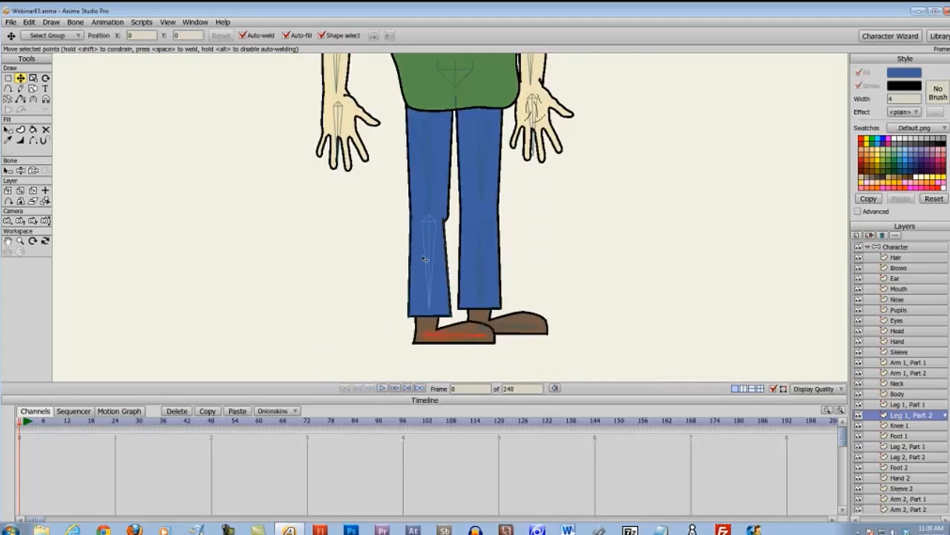
left_click(931, 248)
left_click(32, 89)
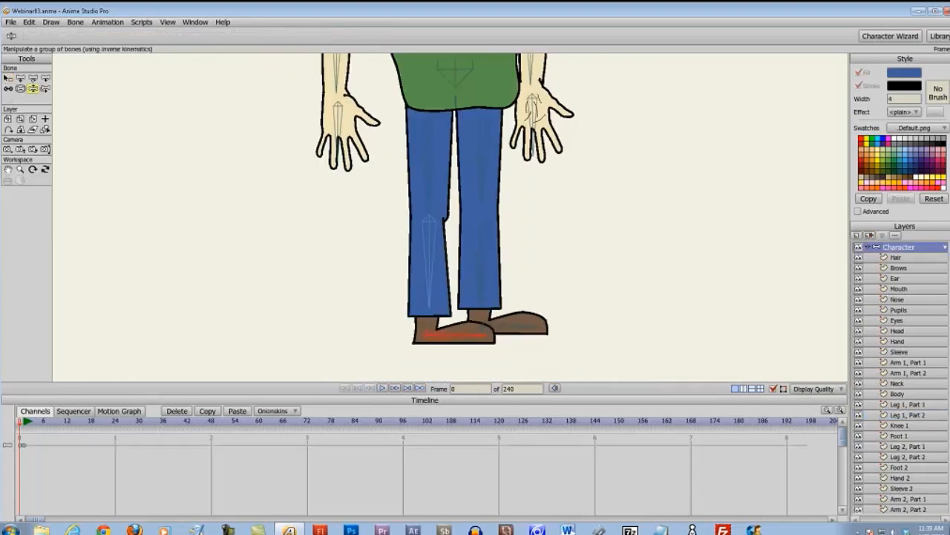
left_click_drag(445, 336, 272, 299)
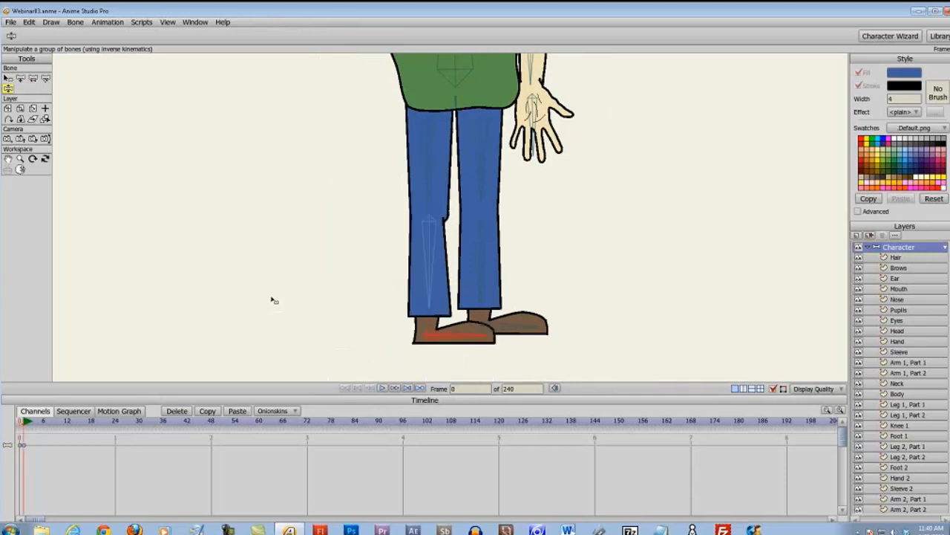
- Raise the inner top corner point of Leg 1, Part 2 to about X -0.066, Y -1.950
scroll(376, 285, "up", 5)
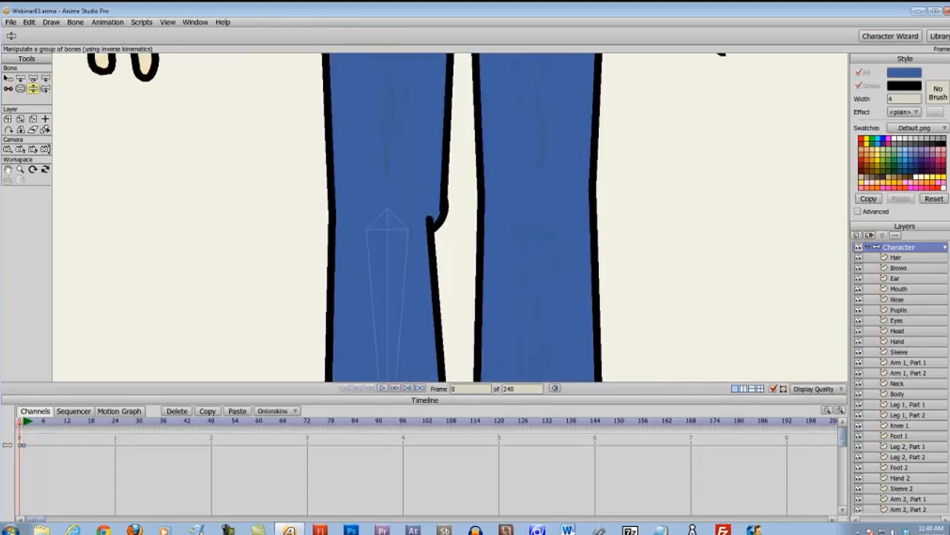
left_click(918, 413)
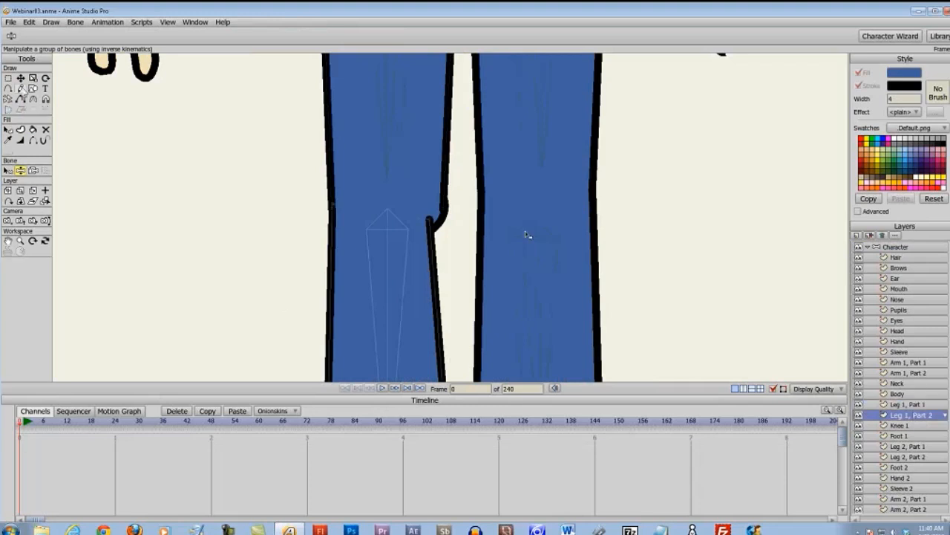
key("t")
left_click_drag(429, 217, 430, 212)
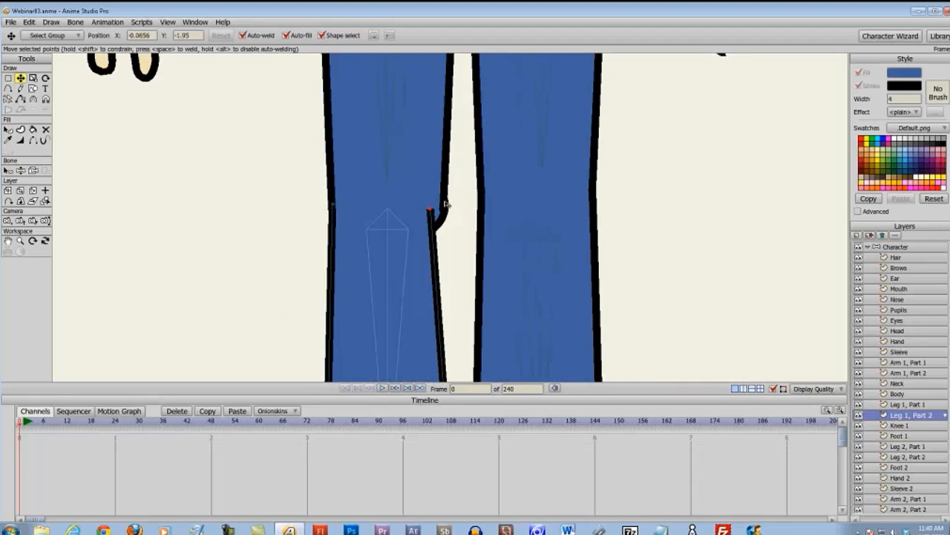
- Test the raised corner by pulling the first foot far back on the Character layer, and restore the straight pose
scroll(450, 219, "down", 3)
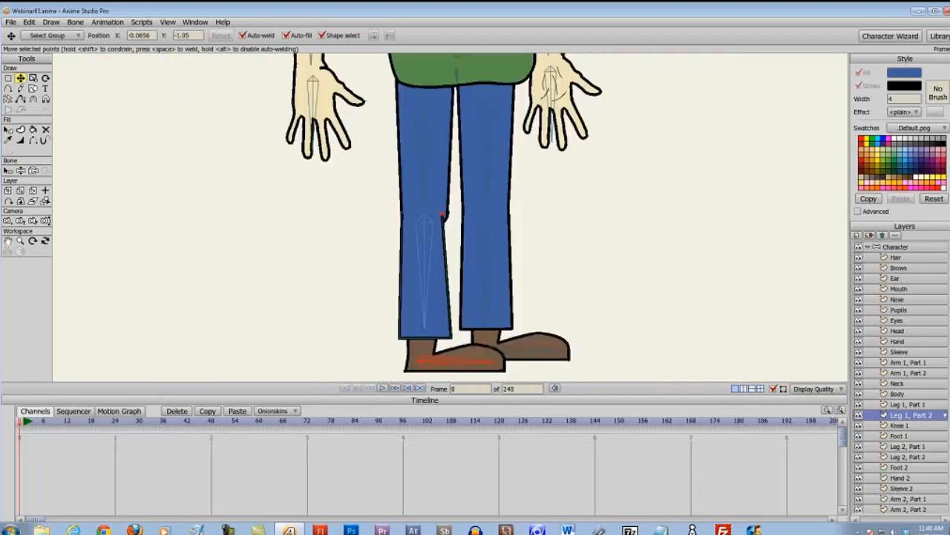
left_click(899, 246)
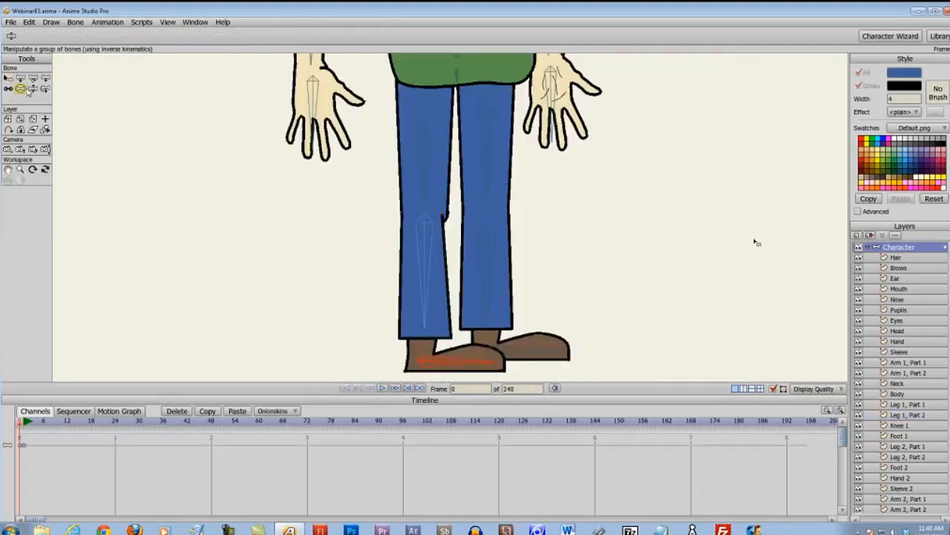
left_click(32, 88)
left_click_drag(446, 362, 217, 287)
- Shift the inner top corner point of Leg 1, Part 2 farther up and inward to about X -0.070, Y -1.944
scroll(451, 275, "up", 3)
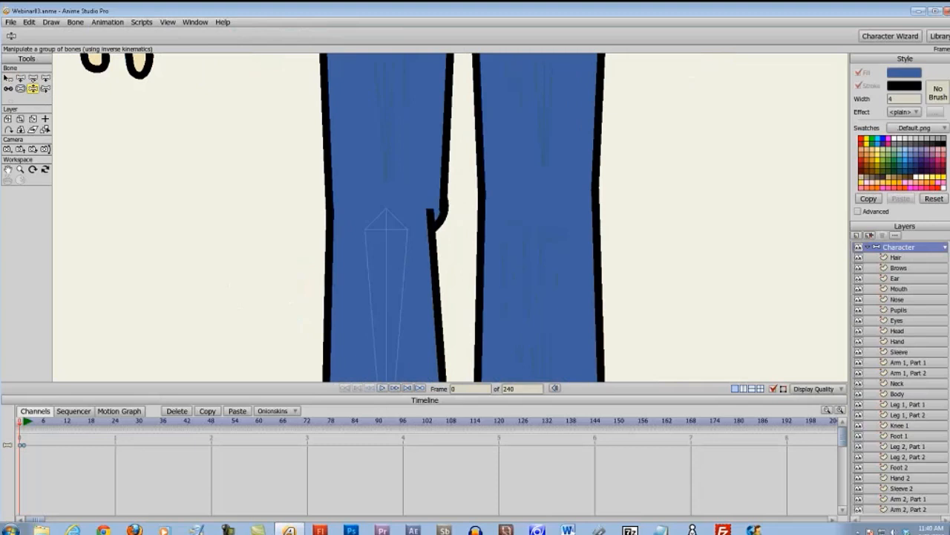
left_click(909, 405)
left_click(911, 416)
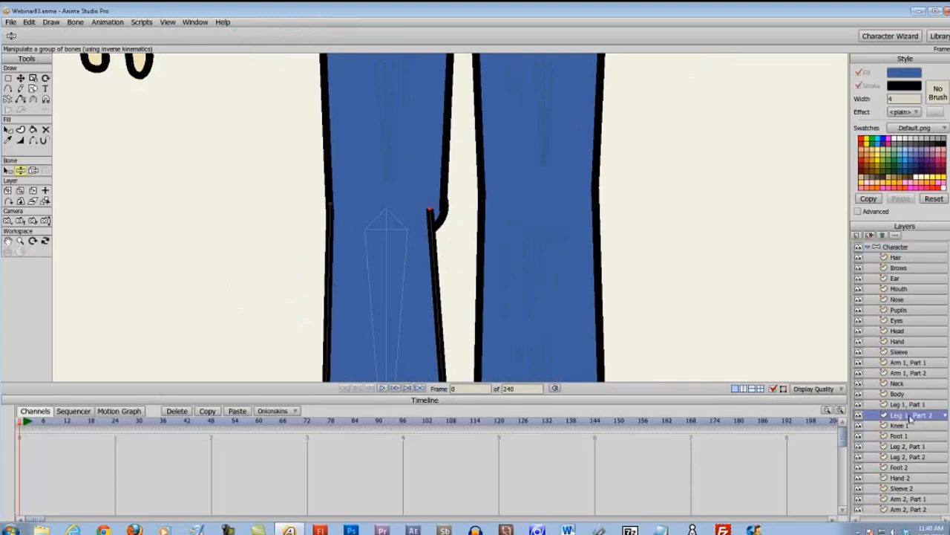
left_click(20, 77)
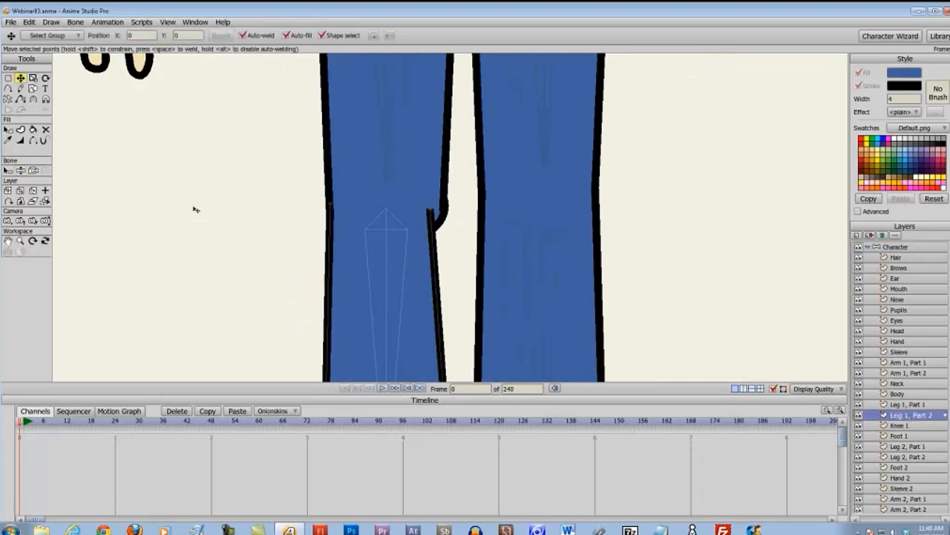
left_click_drag(429, 211, 443, 226)
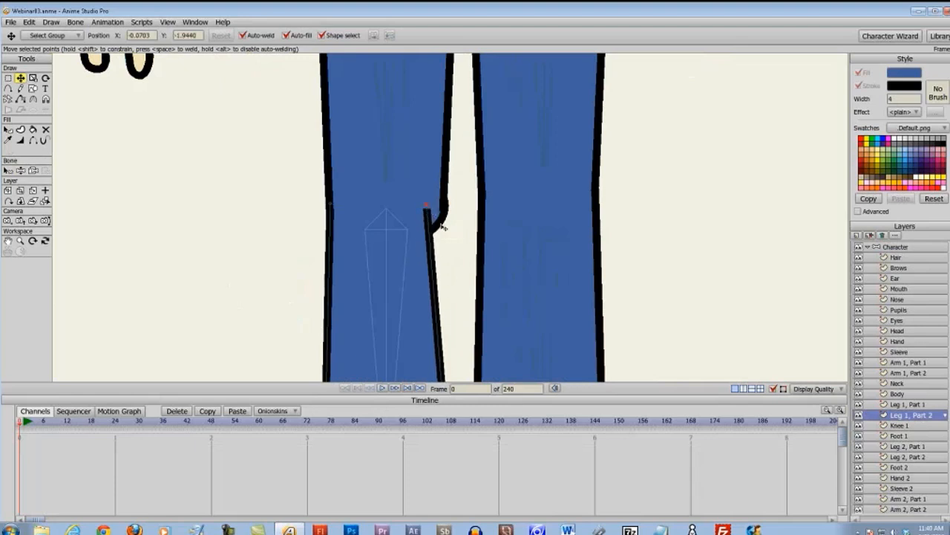
- Move the inner bottom corner of Leg 1, Part 1 inward to about X -0.052, Y -1.933, and lower its outer corner slightly
left_click(438, 215, "ctrl+alt")
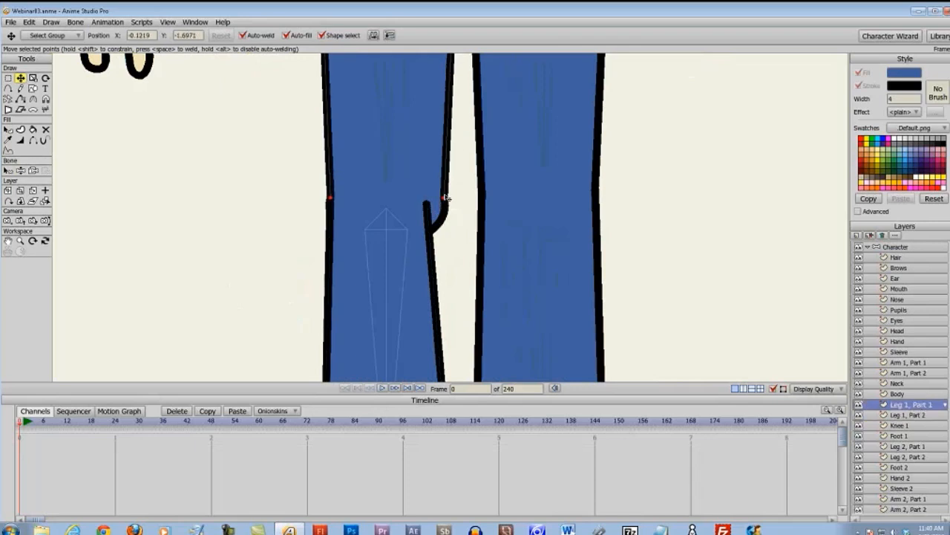
left_click_drag(445, 198, 438, 197)
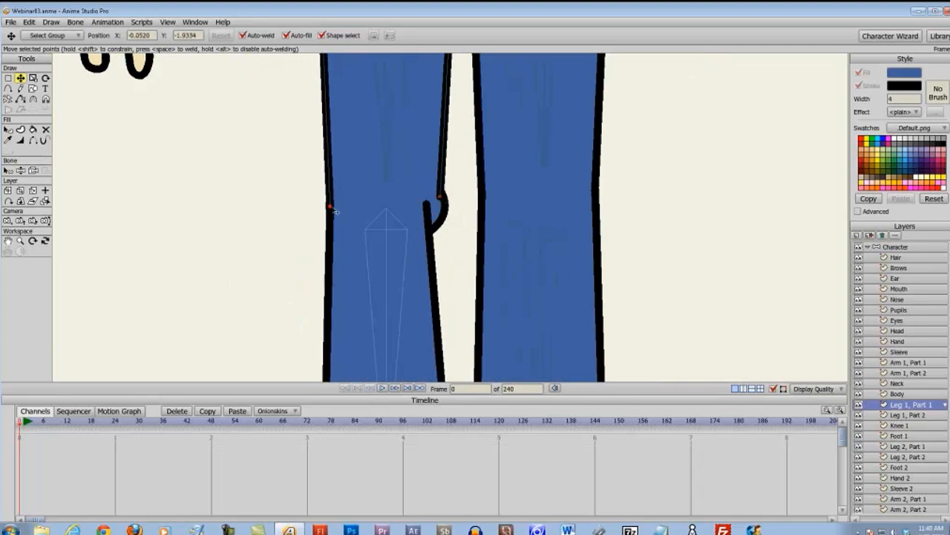
key("ctrl+d")
- Add a point to the inner edge of Leg 1, Part 2 where it meets the bottom of the knee oval
left_click(913, 415)
key("a")
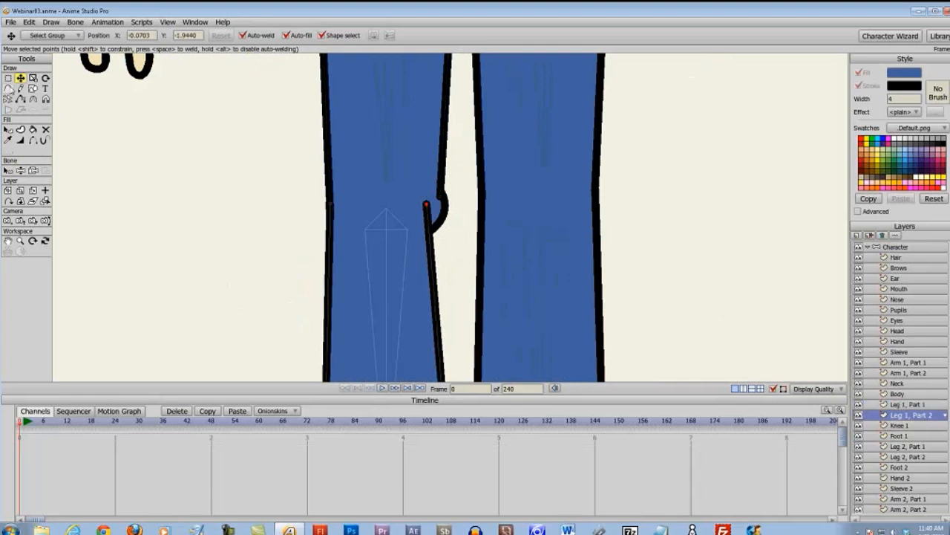
left_click(428, 233)
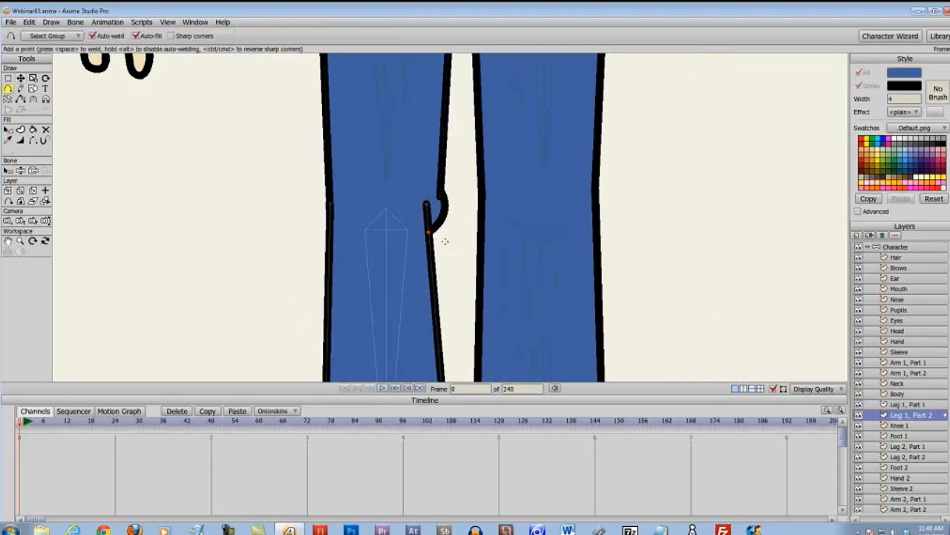
- Hide the short stretch of outline above the new point on the inner edge of Leg 1, Part 2
left_click(33, 141)
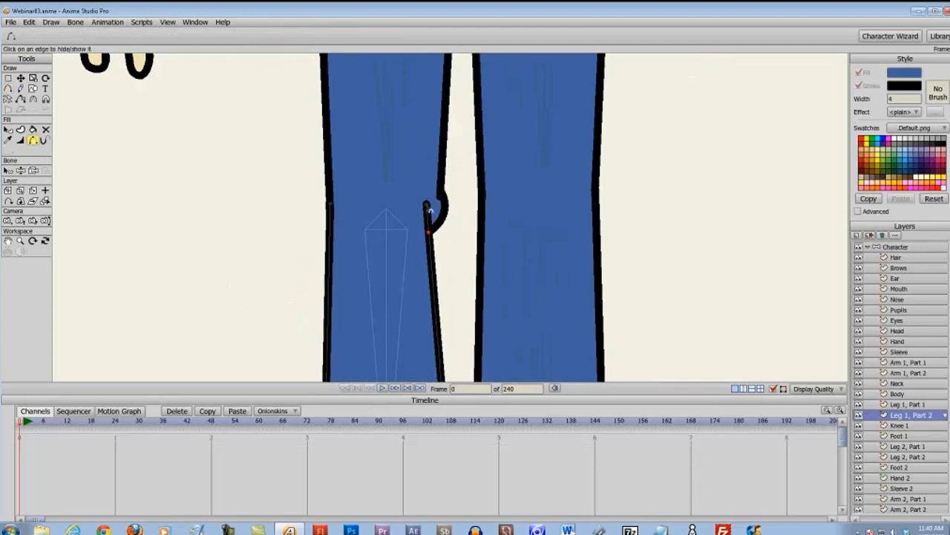
left_click(429, 210)
scroll(480, 301, "down", 5)
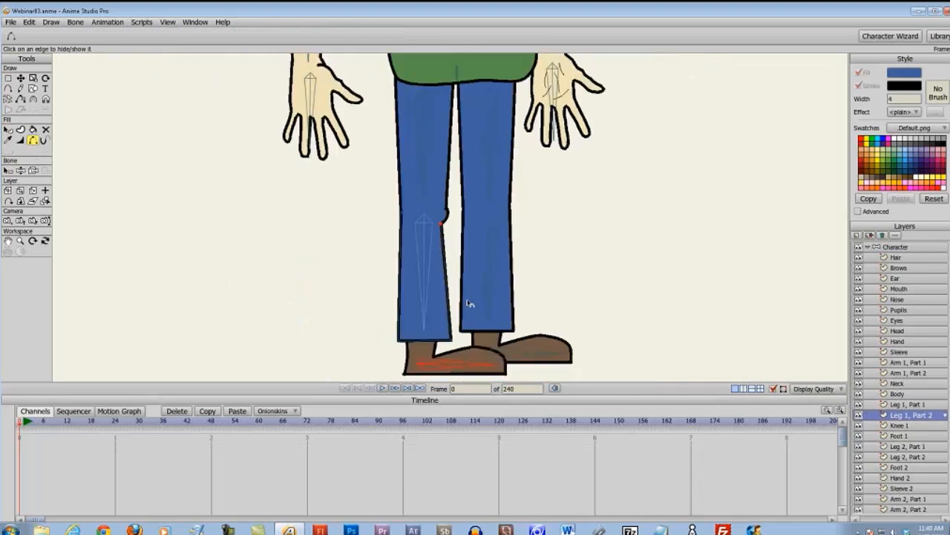
- Test the hidden edge by pulling the first foot back on the Character layer, and return to the straight pose to inspect the knee
left_click(897, 247)
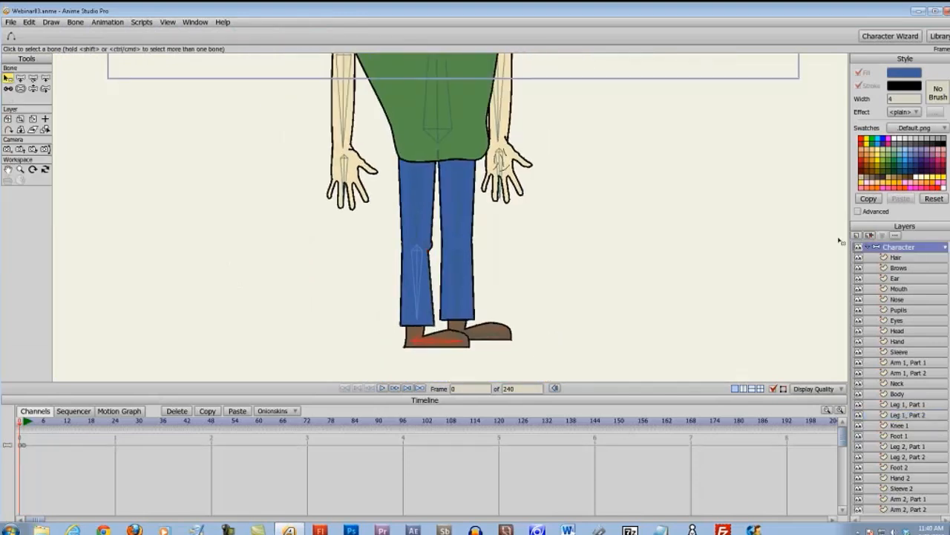
left_click(33, 88)
left_click_drag(418, 331, 334, 314)
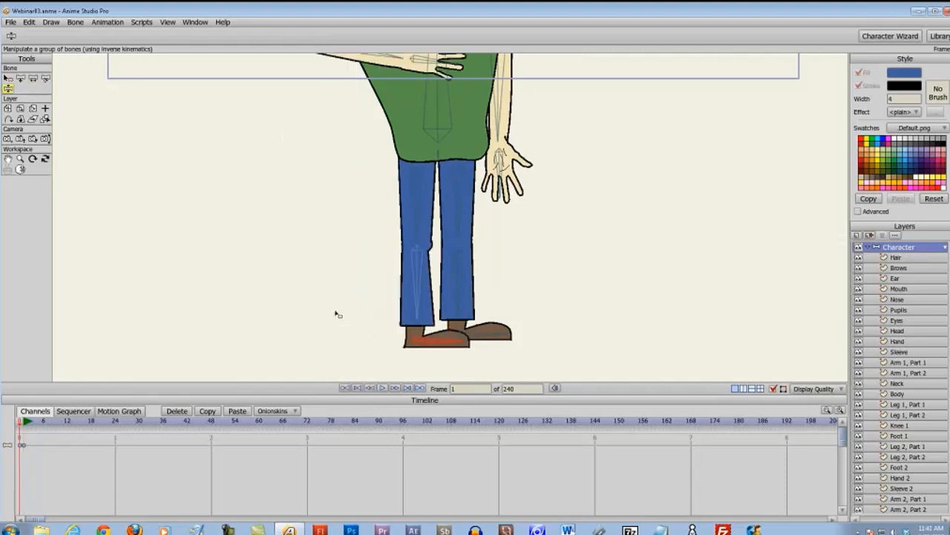
scroll(339, 311, "up", 3)
scroll(596, 371, "down", 2)
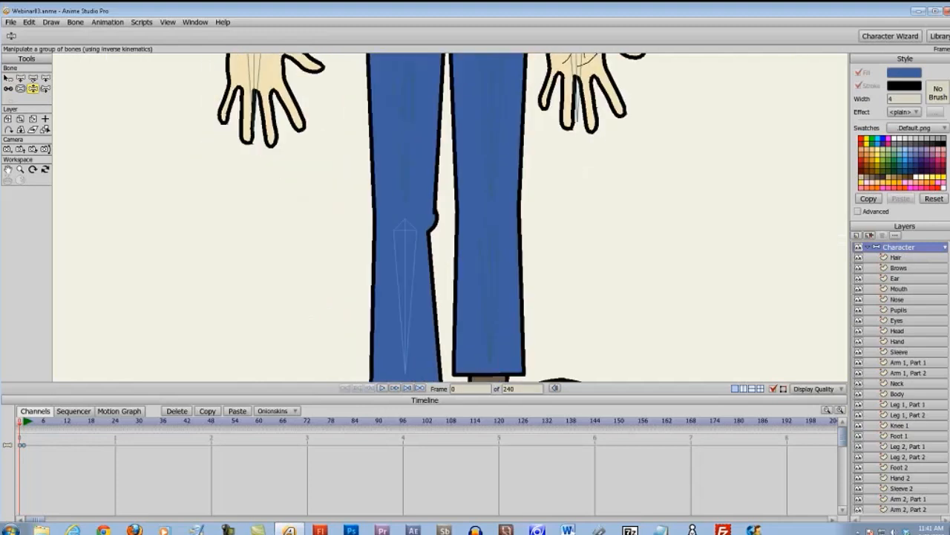
- Show the hidden short edge at the inner top of Leg 1, Part 2 again, above the added point
left_click(913, 415)
scroll(350, 258, "up", 2)
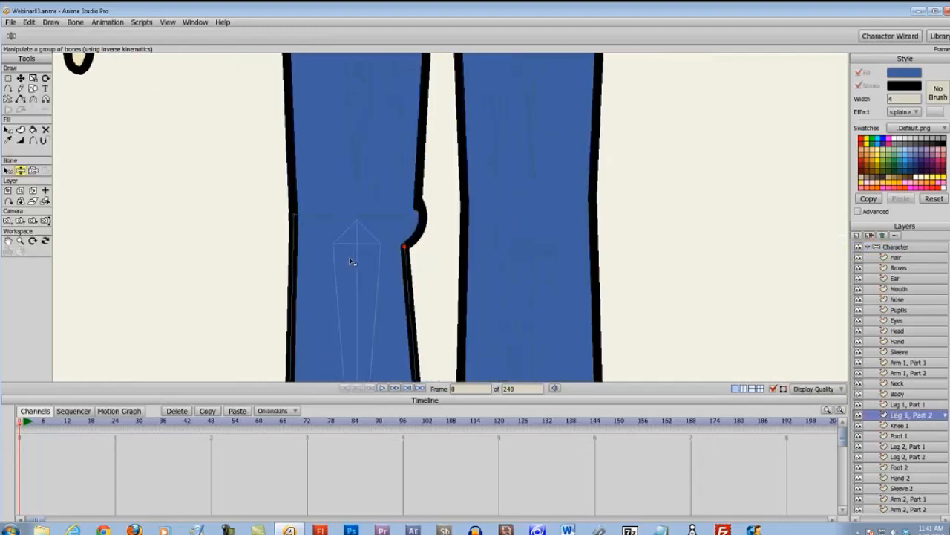
scroll(352, 260, "up", 1)
left_click(32, 140)
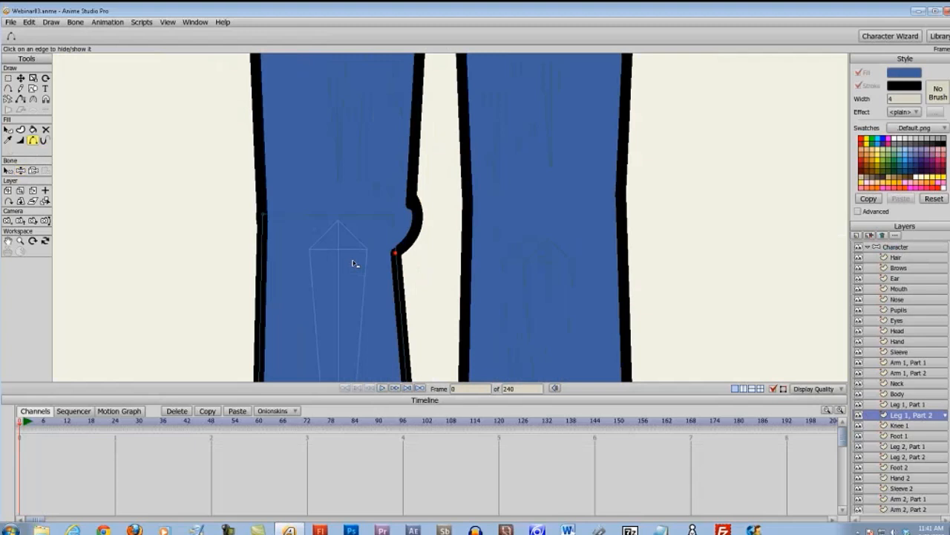
left_click(394, 241)
scroll(420, 272, "down", 3)
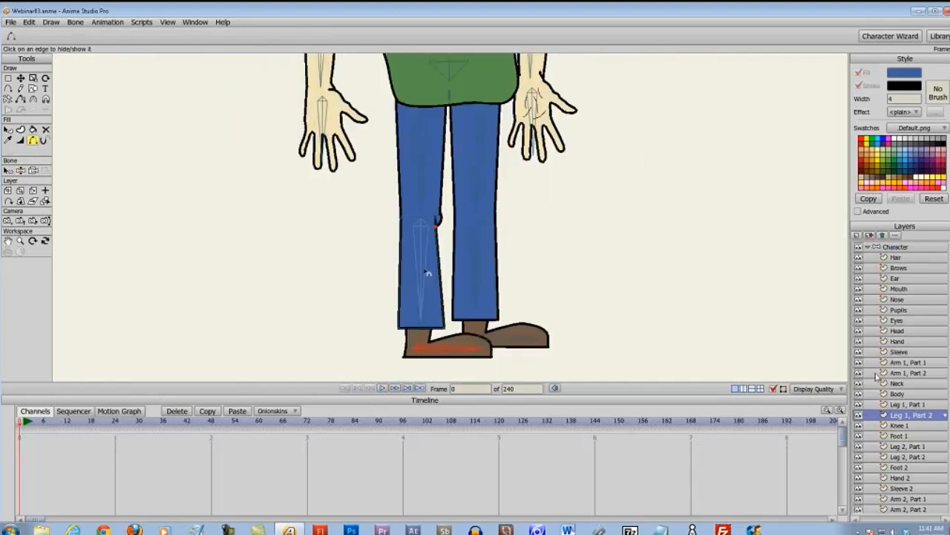
- Check the knee with the short edge shown by bending the first leg far back on the Character layer, and restore the pose
left_click(898, 246)
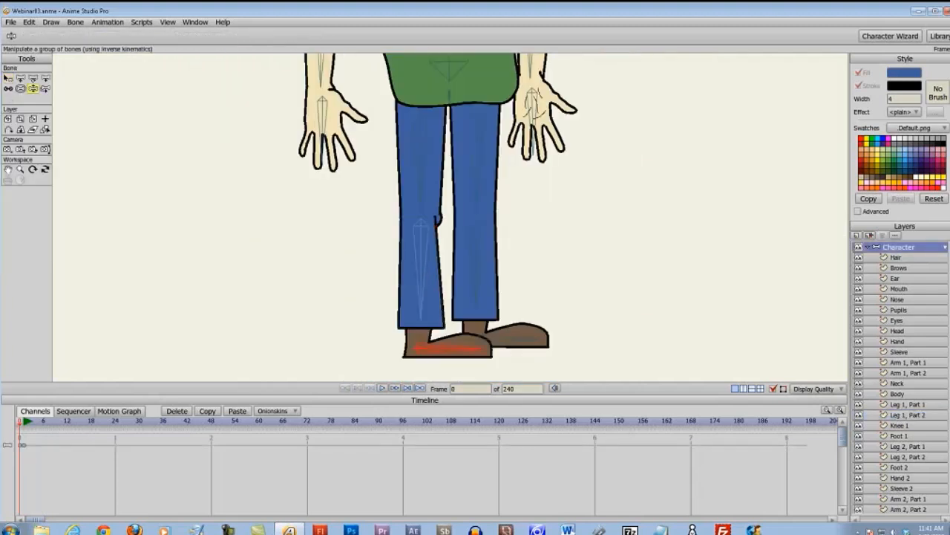
left_click_drag(444, 362, 282, 317)
key("ctrl+Right")
key("ctrl+Left")
- Move the Knee 1 layer above Leg 1, Part 2 in the layer order
left_click(913, 426)
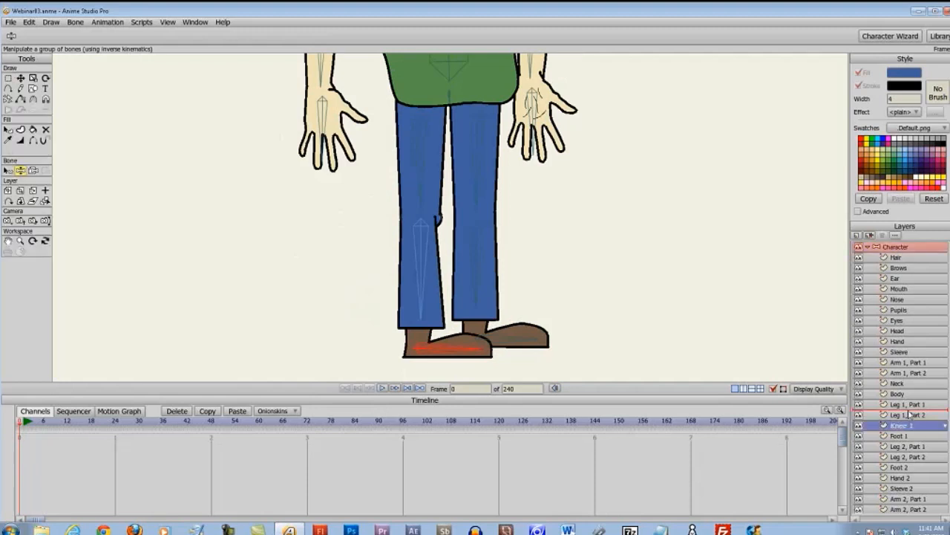
left_click_drag(913, 427, 913, 413)
scroll(456, 314, "up", 5)
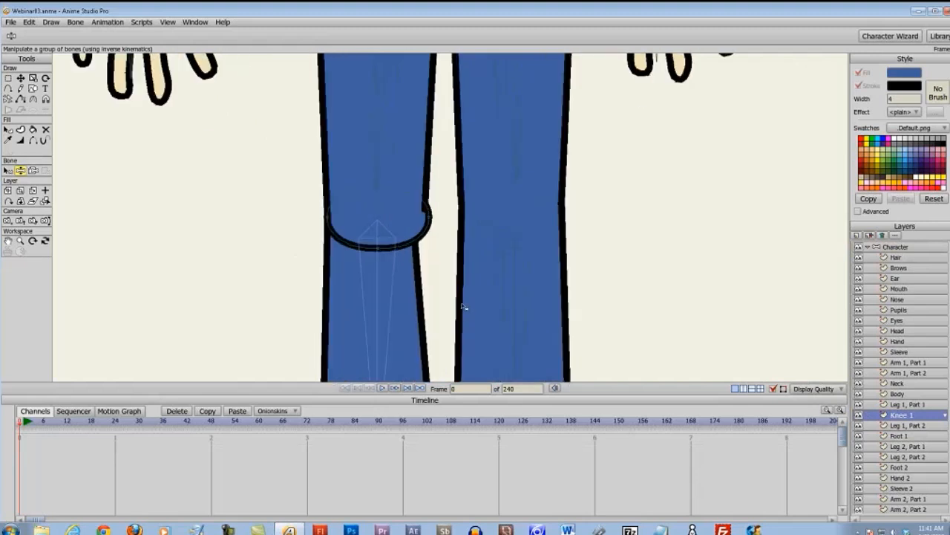
- Add a point on Knee 1 where its outline meets the lower leg's inner edge, and hide the bottom edges crossing the leg
key("t")
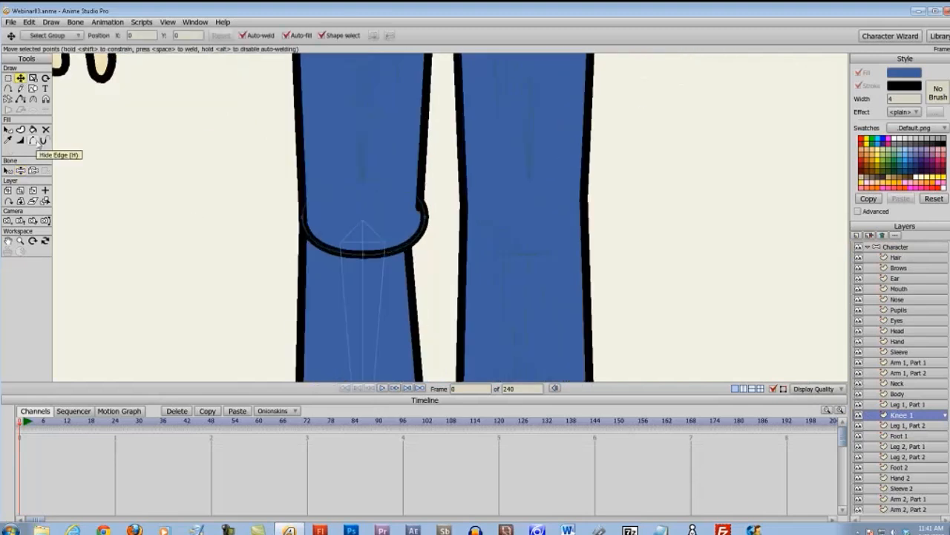
left_click(40, 142)
left_click(332, 253)
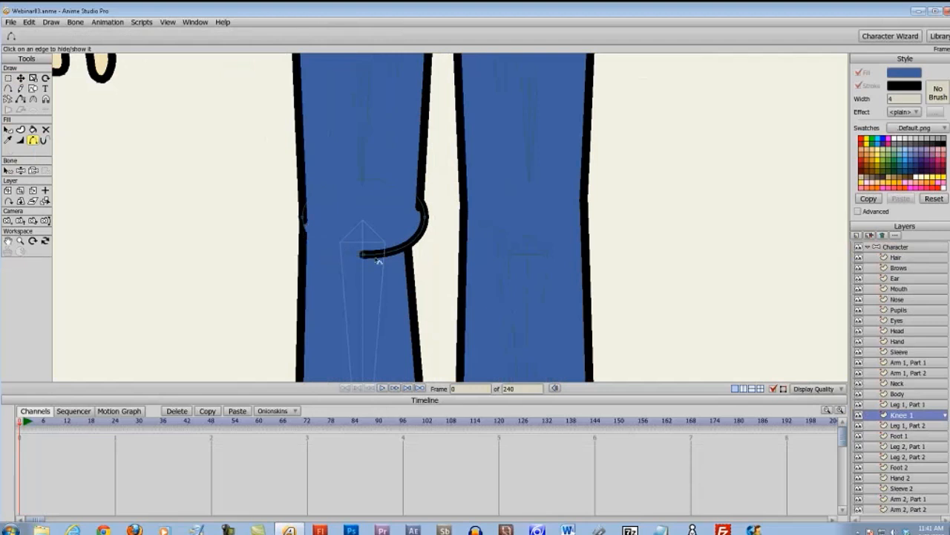
key("a")
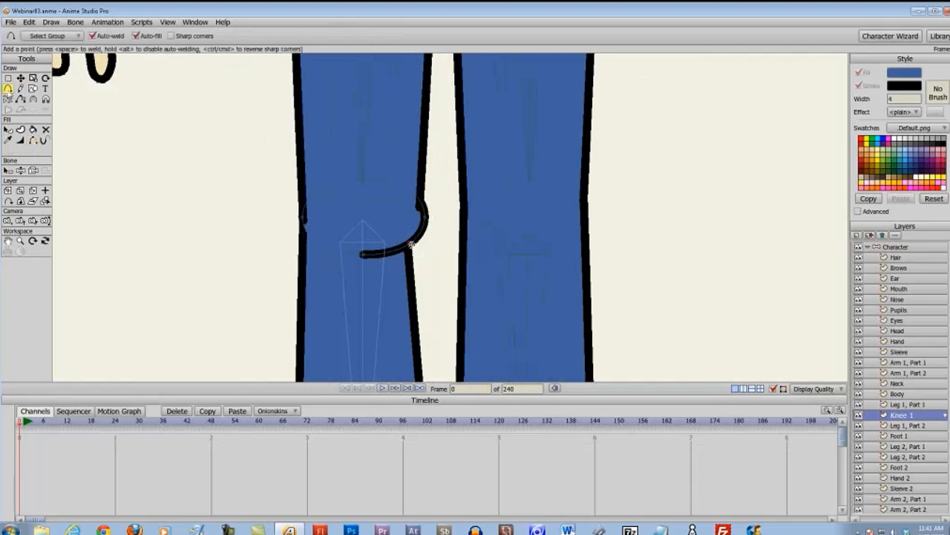
key("h")
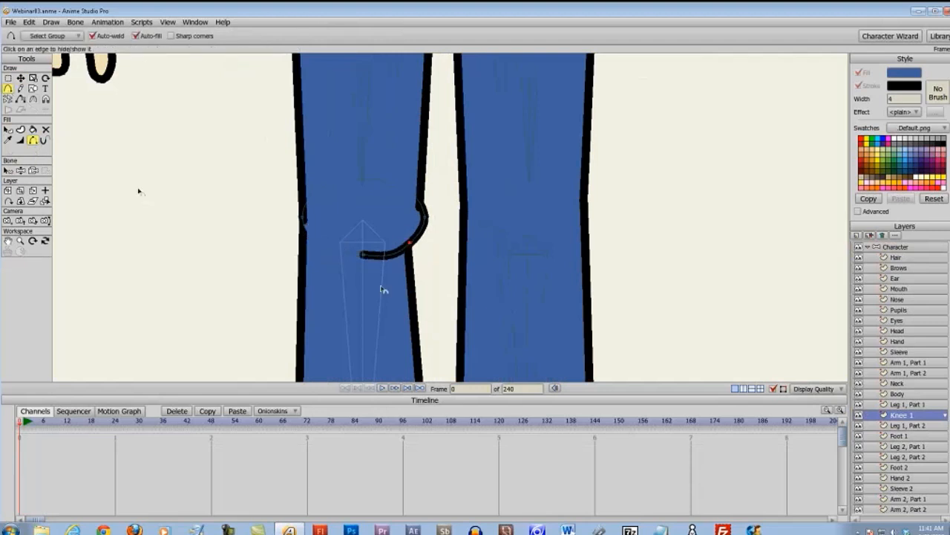
left_click(381, 260)
scroll(290, 309, "down", 5)
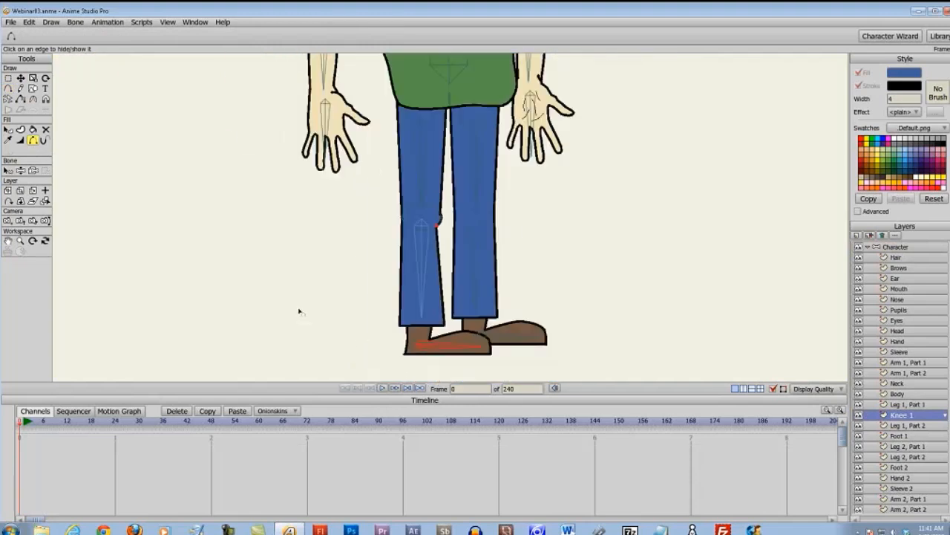
- Test the trimmed knee outline by pulling the first foot back on the Character layer, and inspect the knee in the straight pose
key("z")
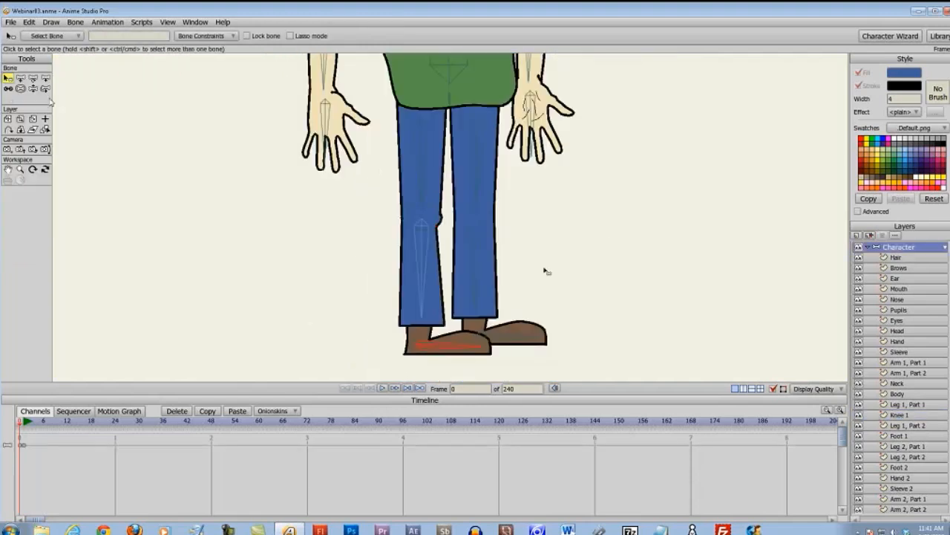
mouse_move(445, 343)
left_mouse_down()
mouse_move(371, 336)
mouse_move(283, 309)
left_mouse_up()
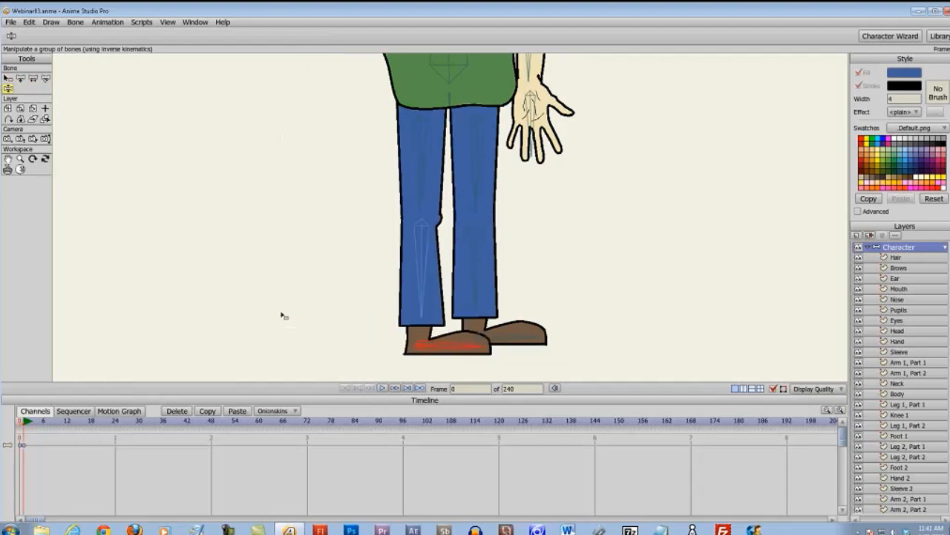
scroll(339, 317, "up", 1)
scroll(340, 317, "up", 1)
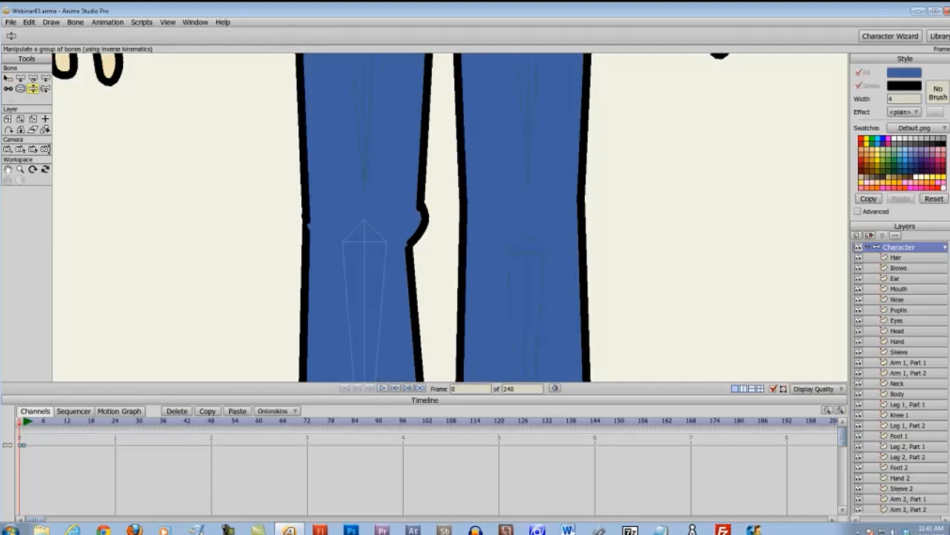
- Add a point on the inner edge of Leg 1, Part 2 just below the knee junction, and set the junction point's line width to 1
left_click(902, 405)
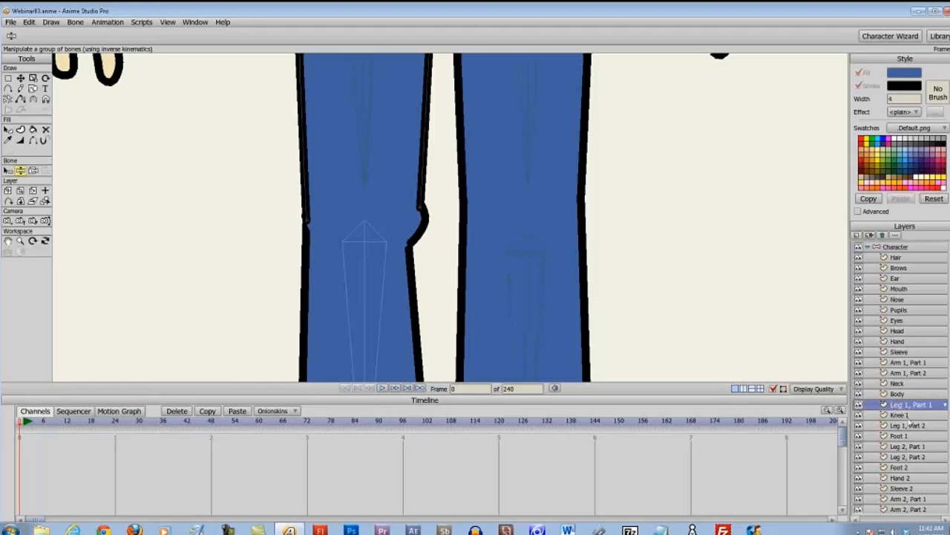
left_click(908, 426)
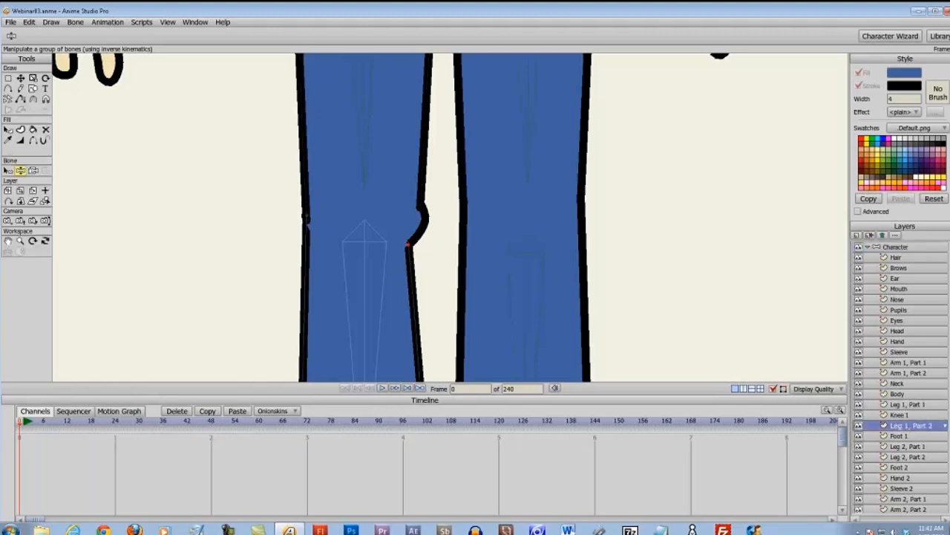
key("a")
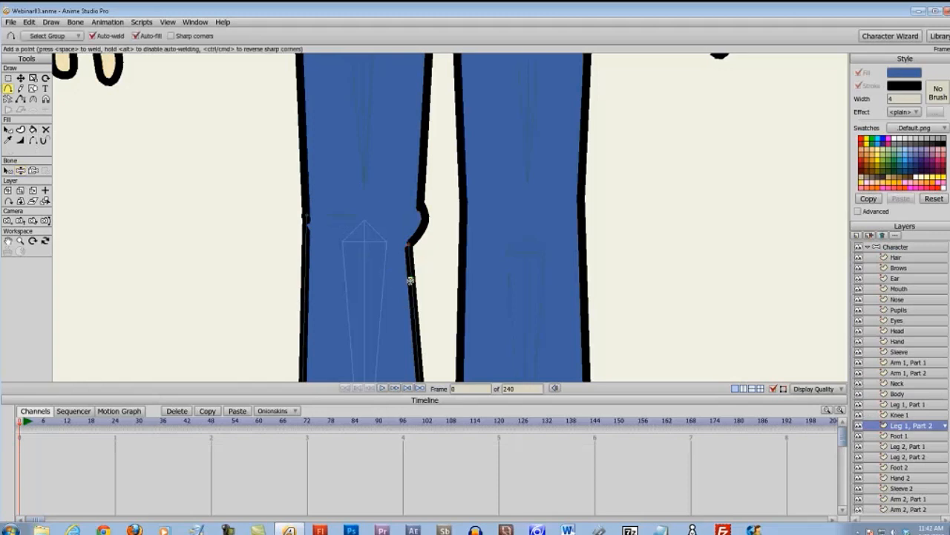
left_click(409, 277)
left_click(23, 141)
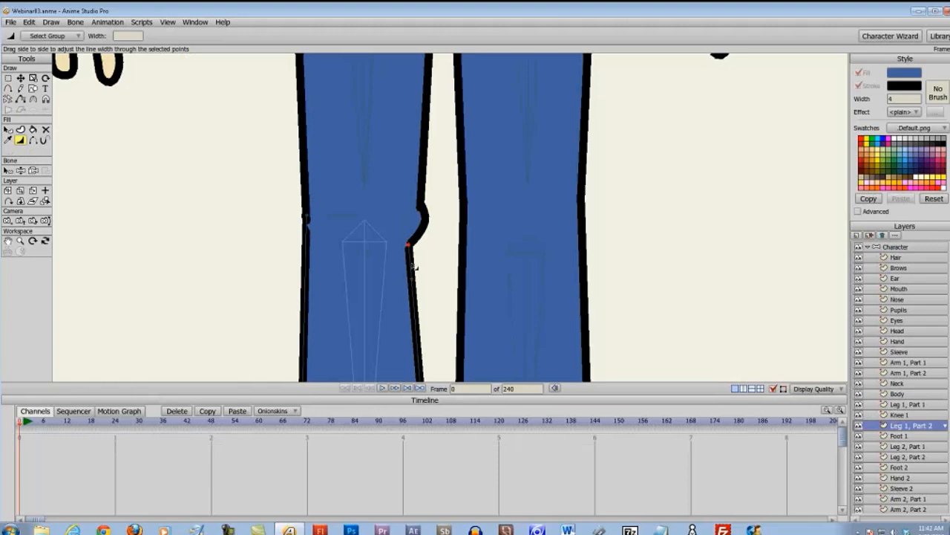
left_click_drag(137, 36, 106, 38)
type("1")
key("Return")
- Set the line width to 1 at the inner junction point and the innermost side point of Knee 1
left_click(905, 415)
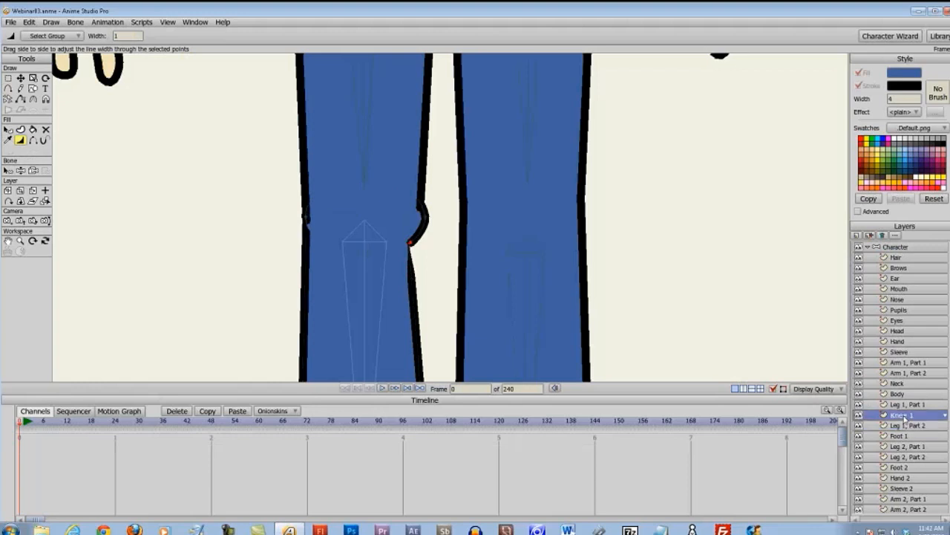
left_click(412, 246)
left_click(87, 36)
type("1")
key("Return")
key("ctrl+z")
type("1")
key("Return")
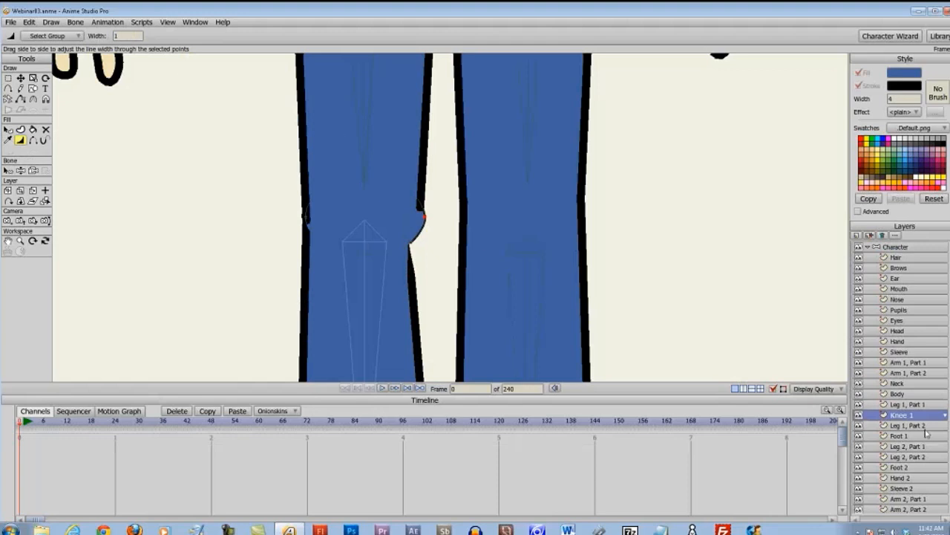
- Add a point on the inner edge of Leg 1, Part 1 above its bottom corner, and set that corner's line width to 1
left_click(914, 404)
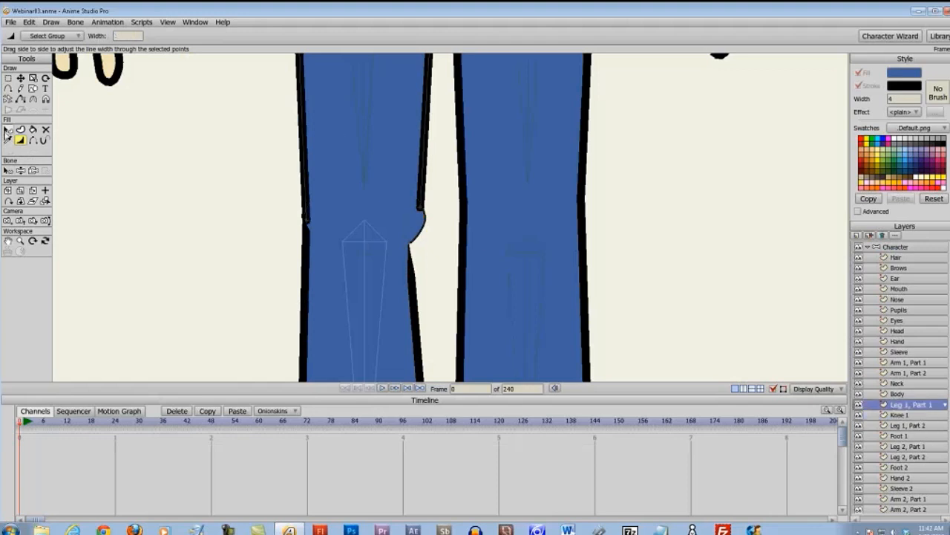
left_click(8, 88)
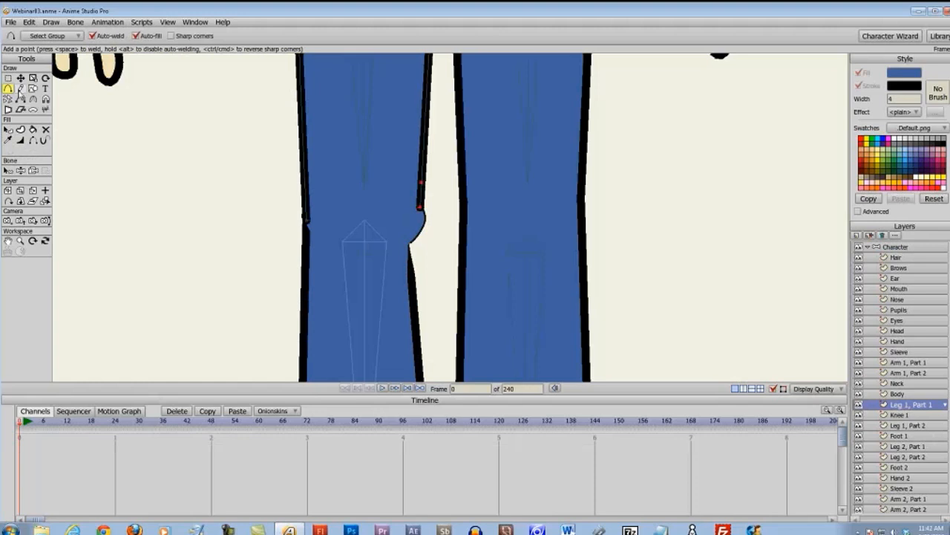
left_click(20, 78)
left_click_drag(199, 199, 196, 199)
left_click(19, 141)
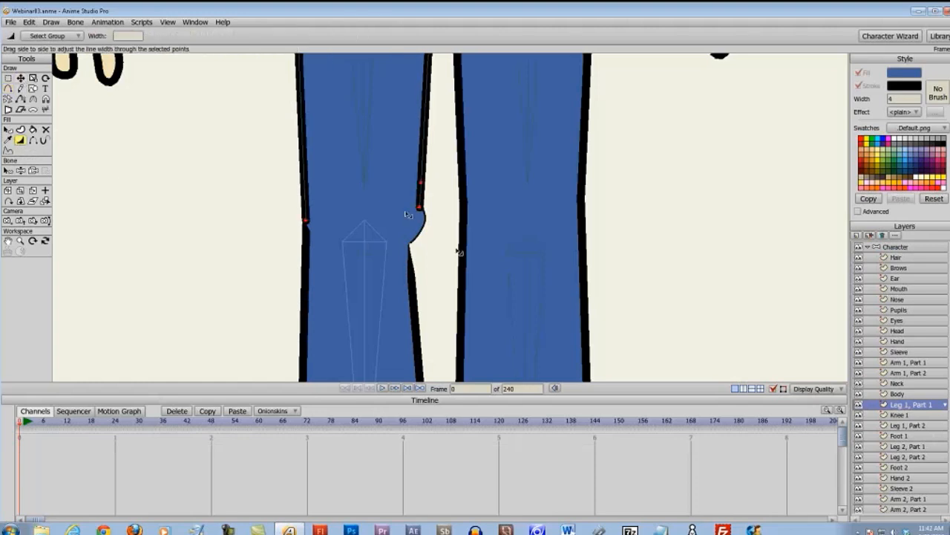
left_click(21, 79)
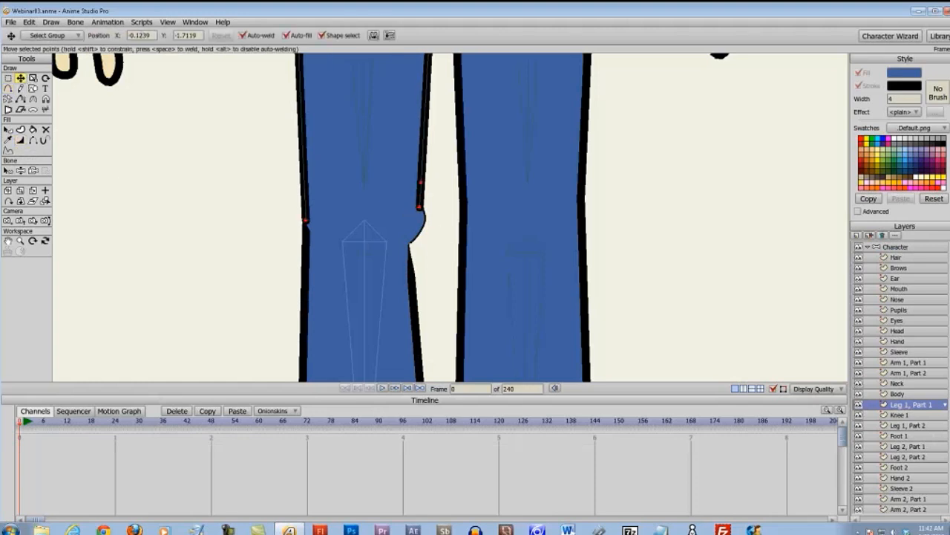
left_click(20, 140)
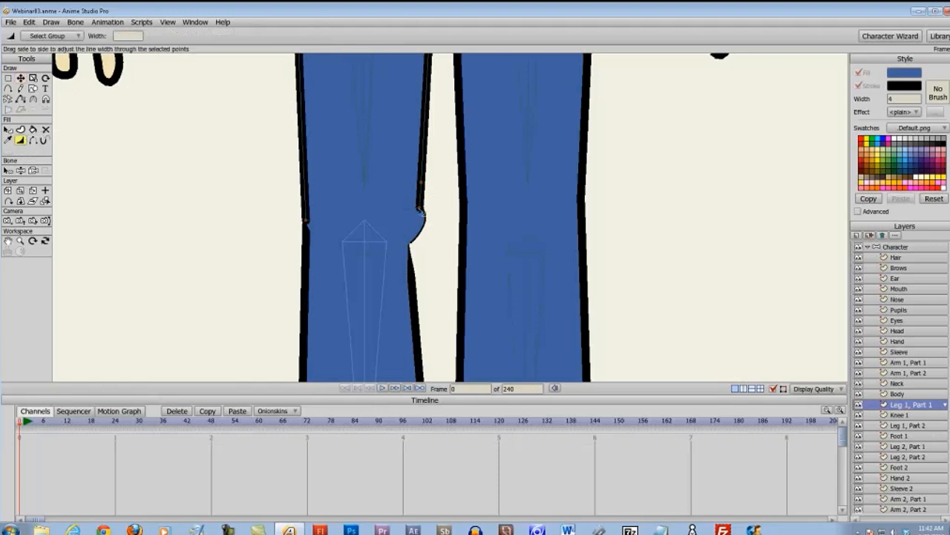
left_click(420, 209)
type("1")
key("Return")
- Test the tapered outlines by bending the first leg back on the Character layer, examine the knee, and undo the bend
scroll(275, 265, "down", 2)
scroll(274, 266, "down", 3)
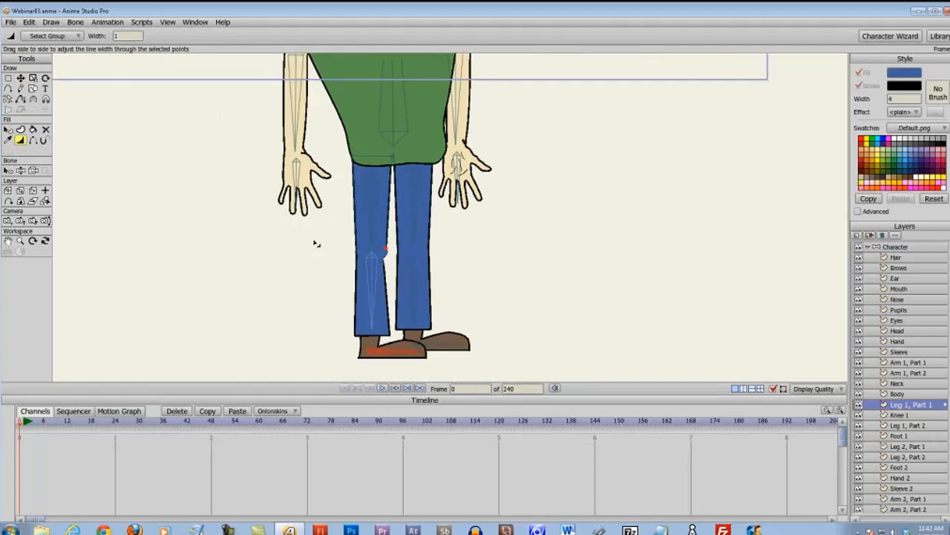
left_click(901, 249)
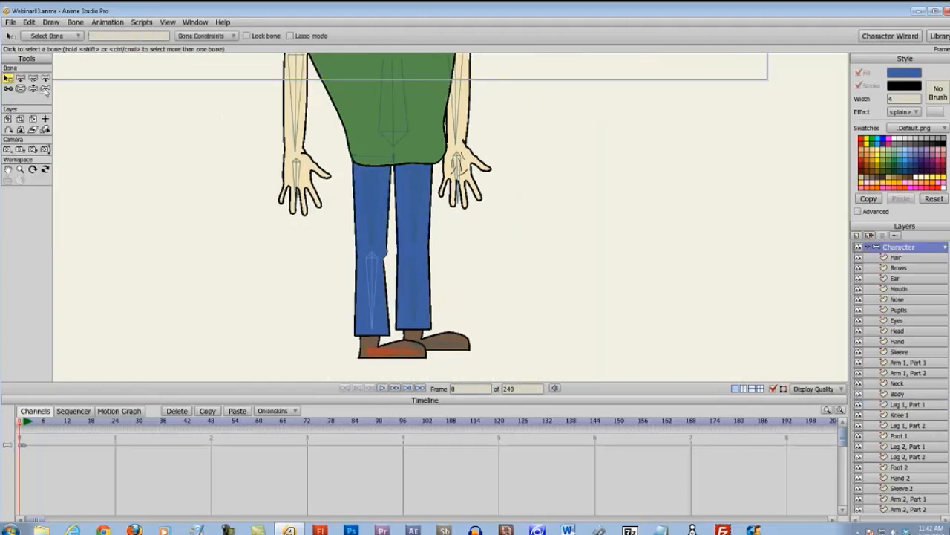
left_click(33, 88)
key("z")
left_click_drag(377, 349, 403, 245)
scroll(291, 315, "up", 3)
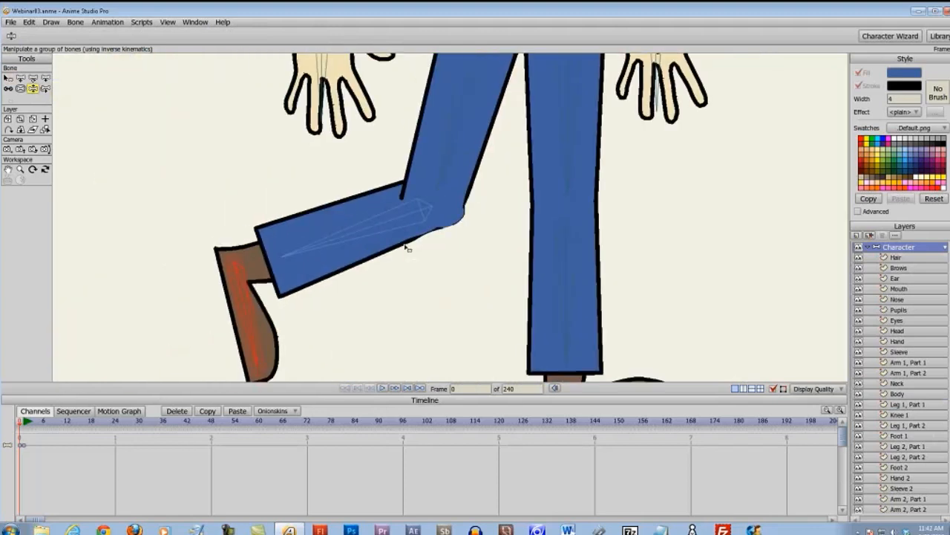
scroll(409, 270, "up", 3)
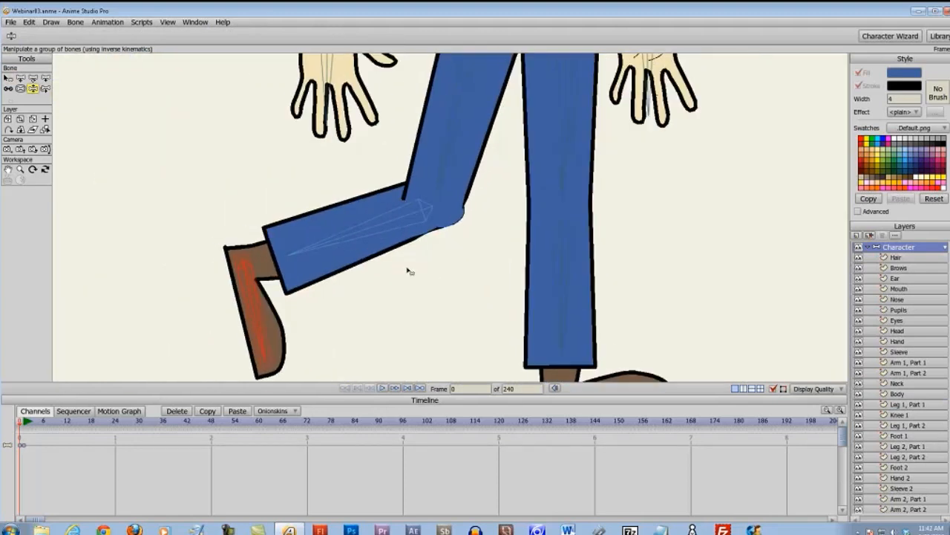
key("ctrl+z")
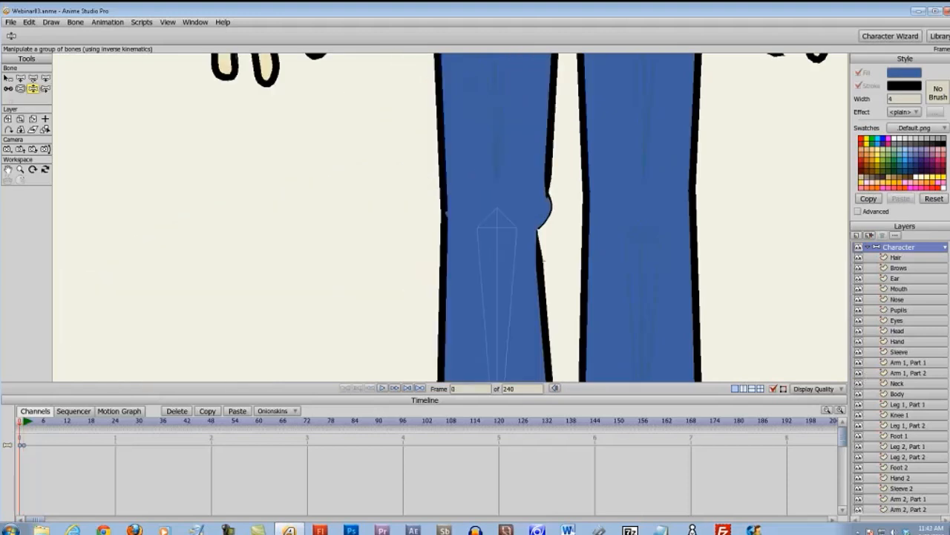
- Set the line width to 2 at the bottom outer corner point of Leg 1, Part 1
left_click(913, 408)
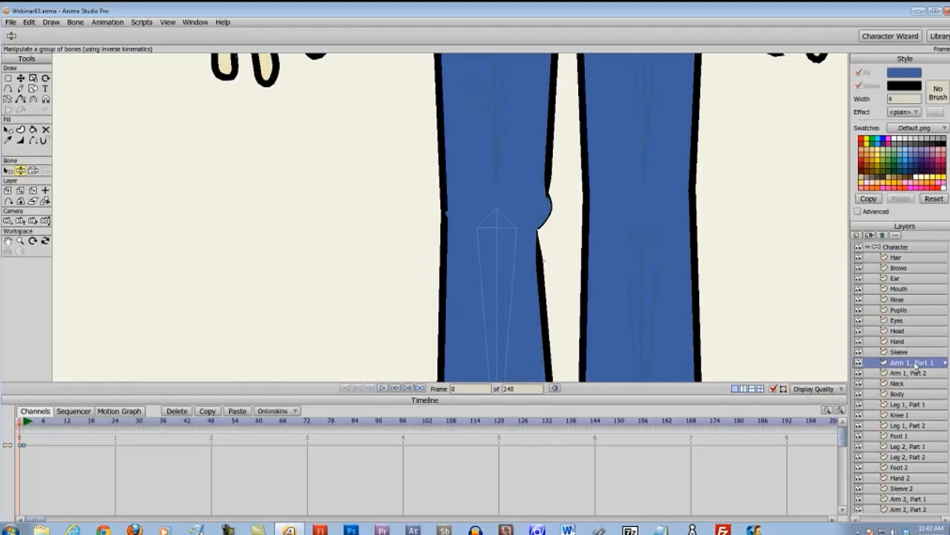
scroll(280, 221, "up", 2)
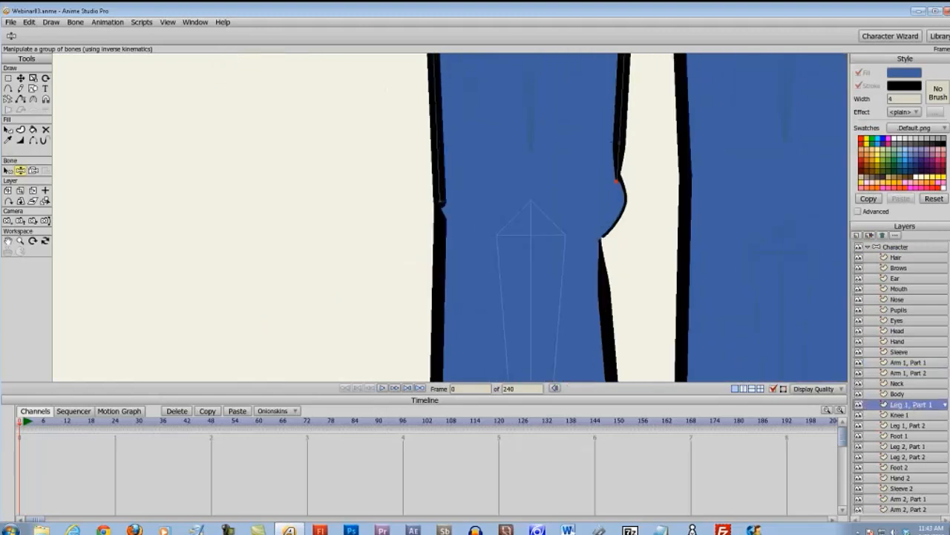
key("t")
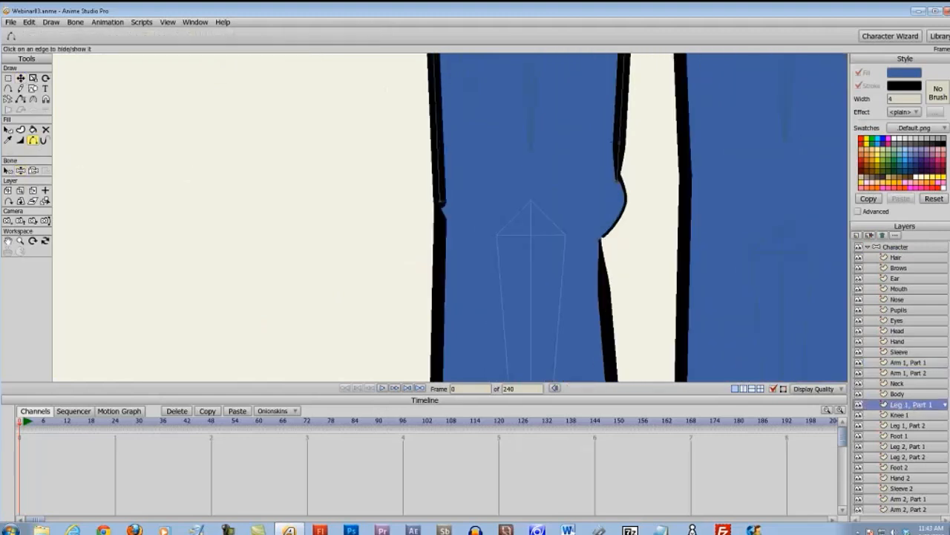
left_click(20, 141)
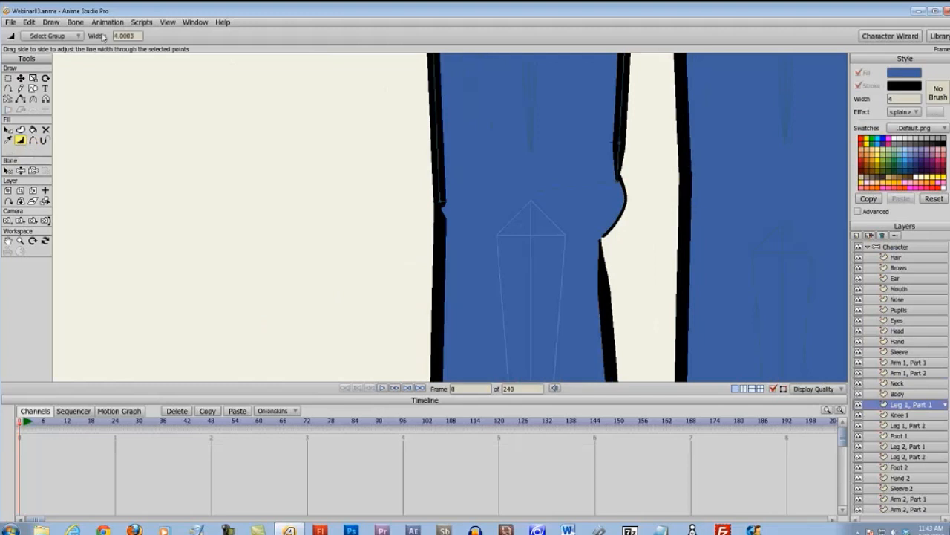
left_click_drag(135, 35, 101, 39)
type("2")
scroll(255, 170, "down", 5)
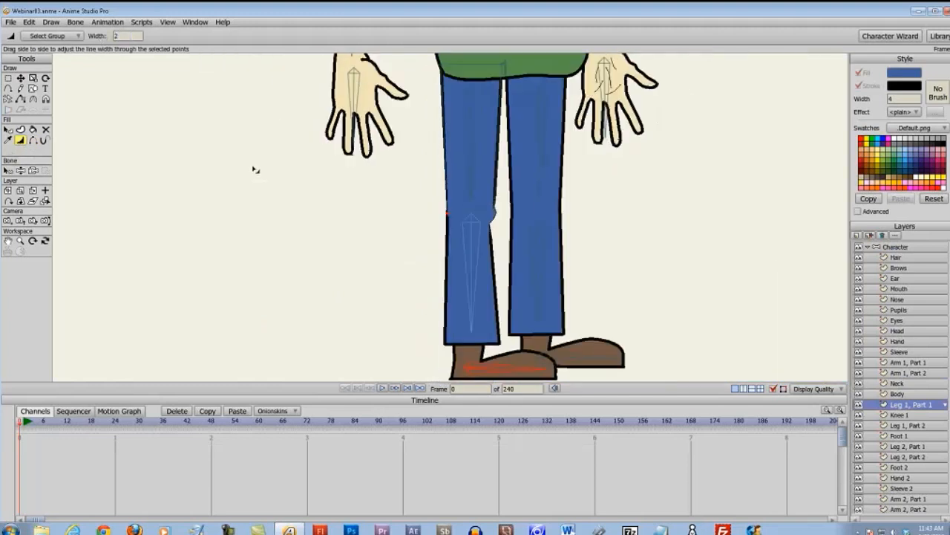
scroll(370, 206, "up", 3)
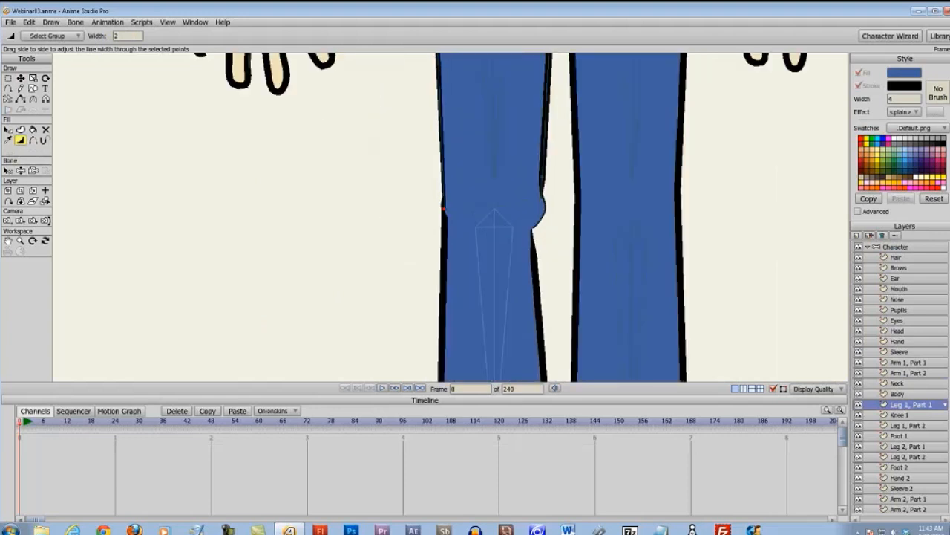
- Set the line width to 2 at the top outer corner point of Leg 1, Part 2
left_click(911, 425)
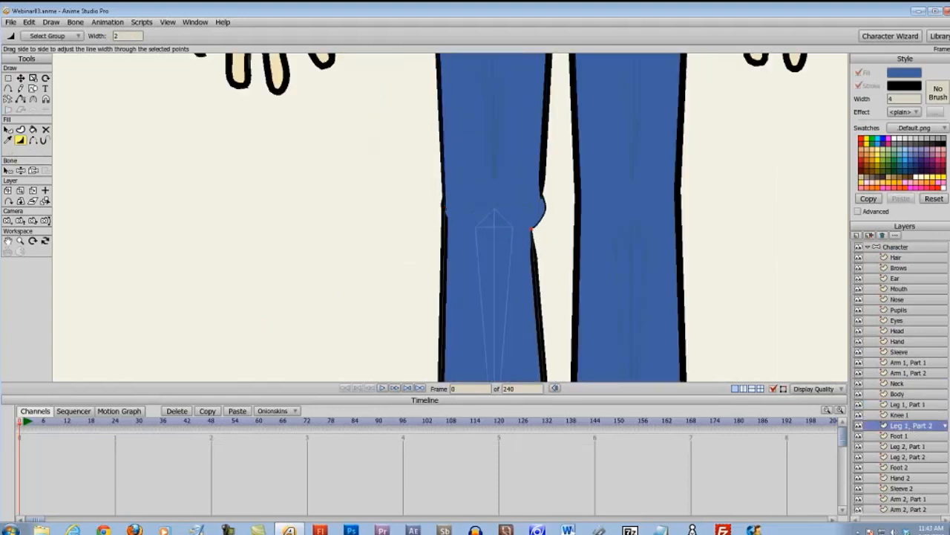
left_click(113, 36)
type("2")
key("Return")
scroll(346, 266, "up", 5)
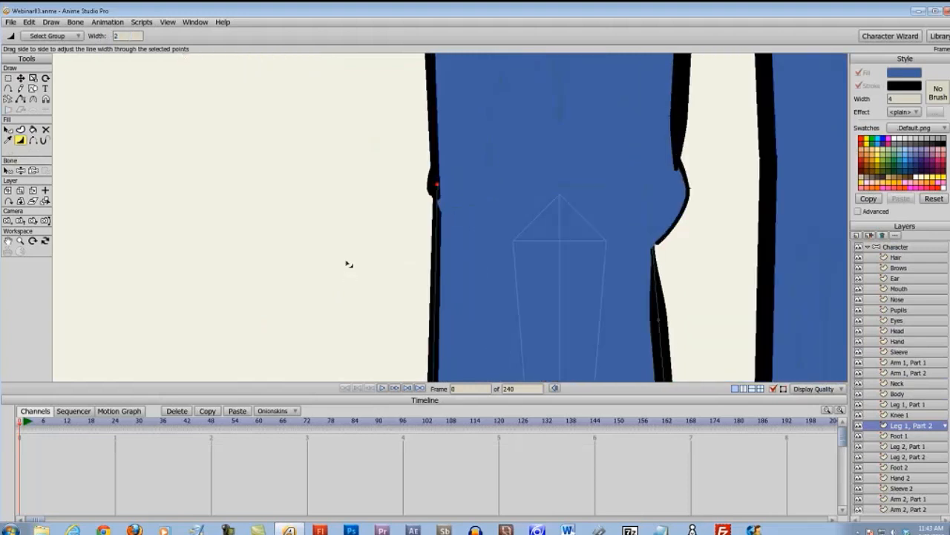
- Move the outermost point of Knee 1 slightly inward so it sits within the leg's outer outline
scroll(346, 265, "up", 2)
left_click(909, 405)
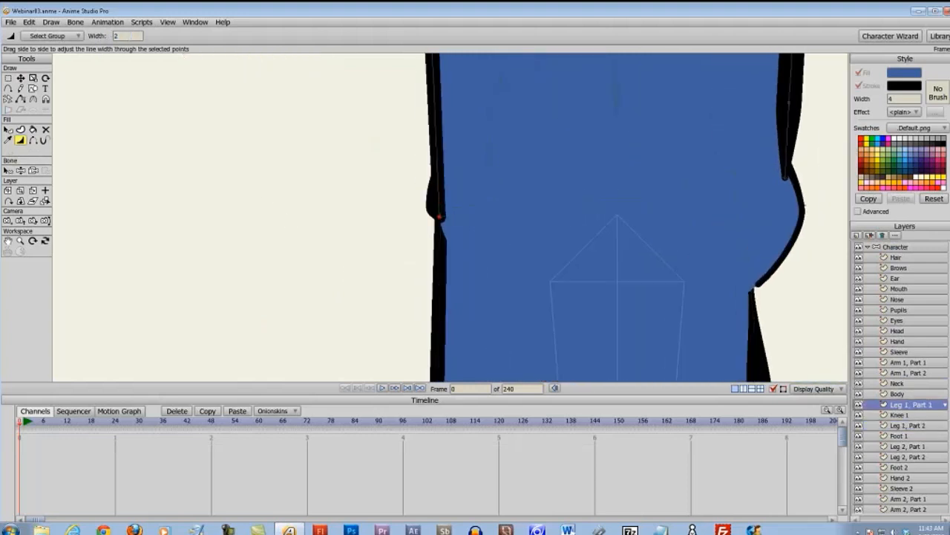
key("t")
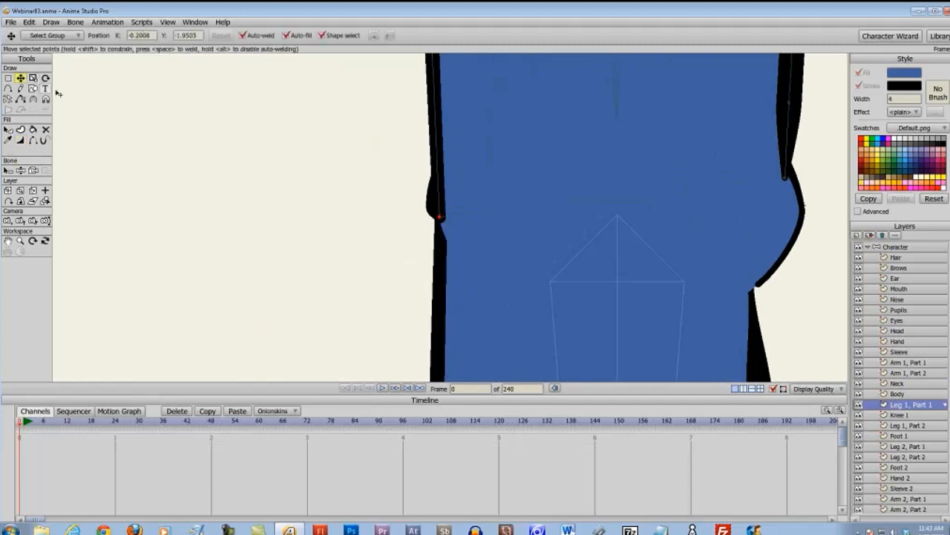
left_click(908, 416)
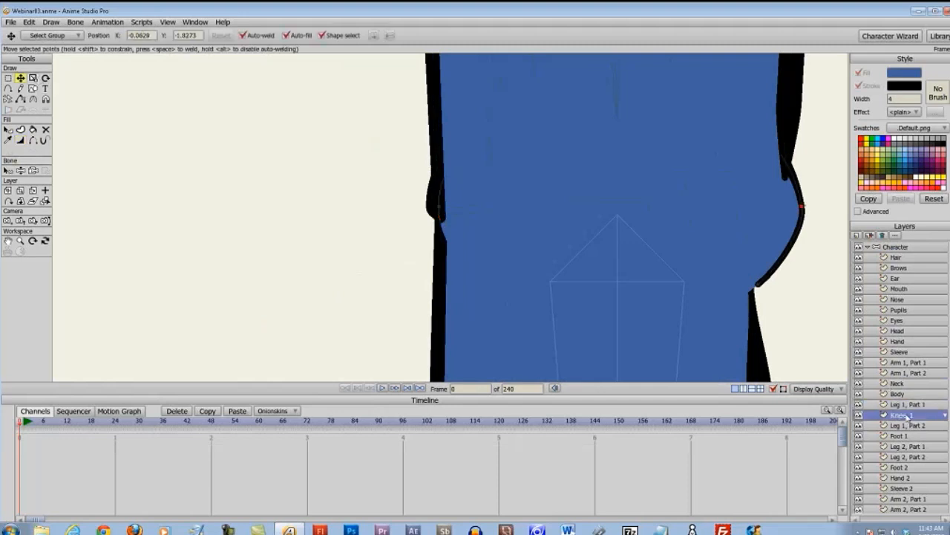
left_click_drag(442, 211, 447, 207)
scroll(385, 280, "down", 5)
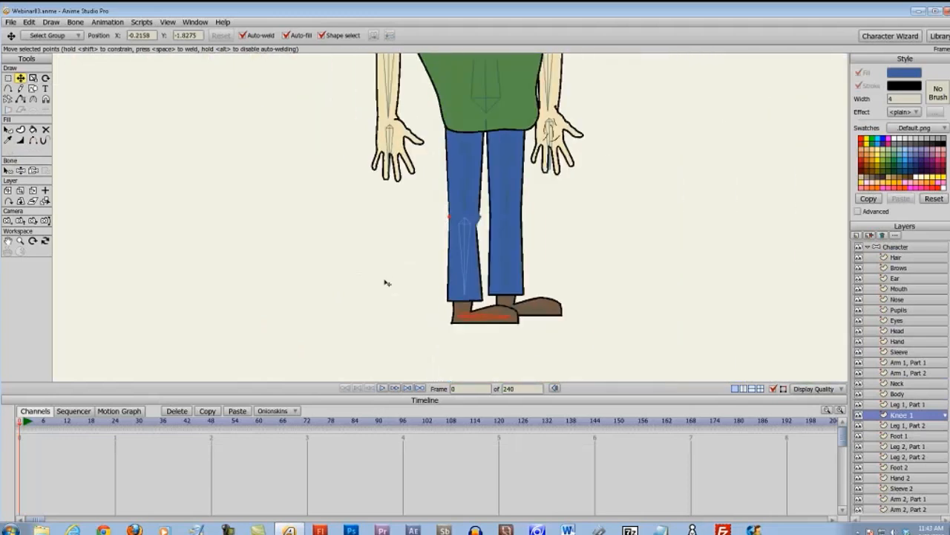
- Test the knee by bending the first leg's shin back on the Character layer, examine the joint, and undo the bend
left_click(914, 247)
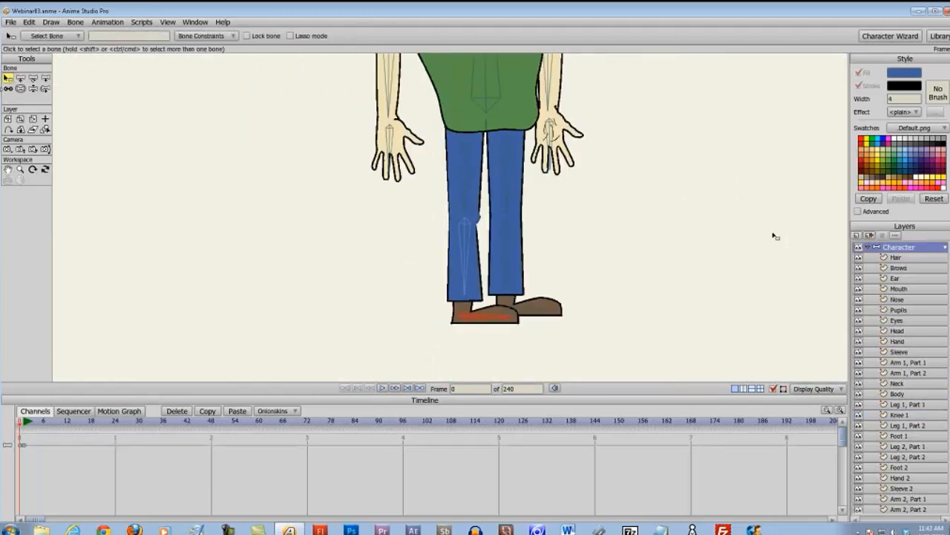
left_click(33, 88)
left_click_drag(464, 317, 379, 294)
scroll(401, 283, "up", 5)
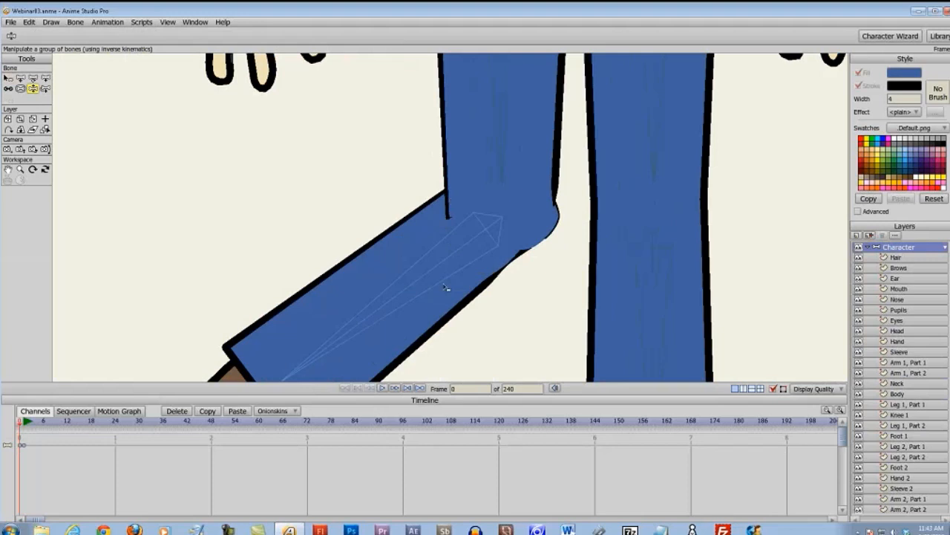
key("ctrl+z")
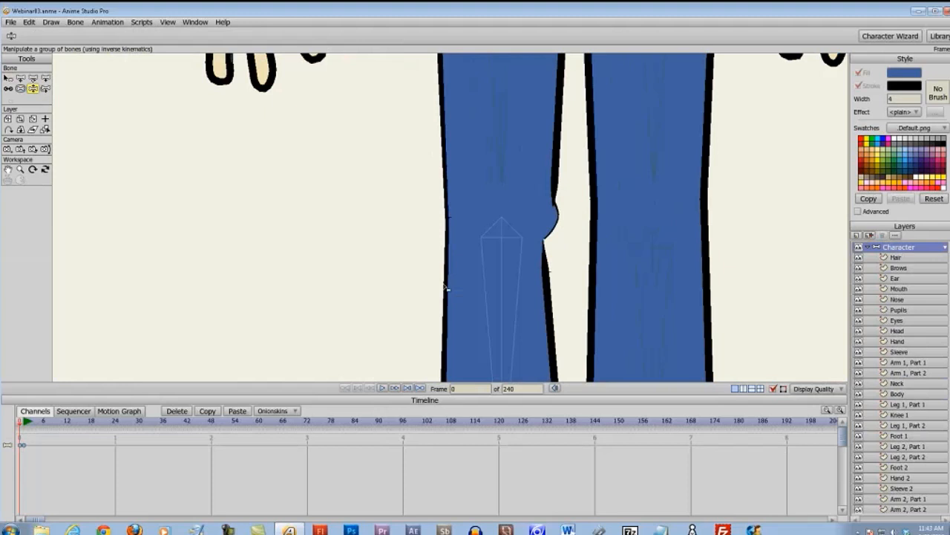
- Move the bulging inner side point of Knee 1 slightly inward and up to flatten the knee
scroll(446, 288, "down", 1)
scroll(447, 288, "down", 4)
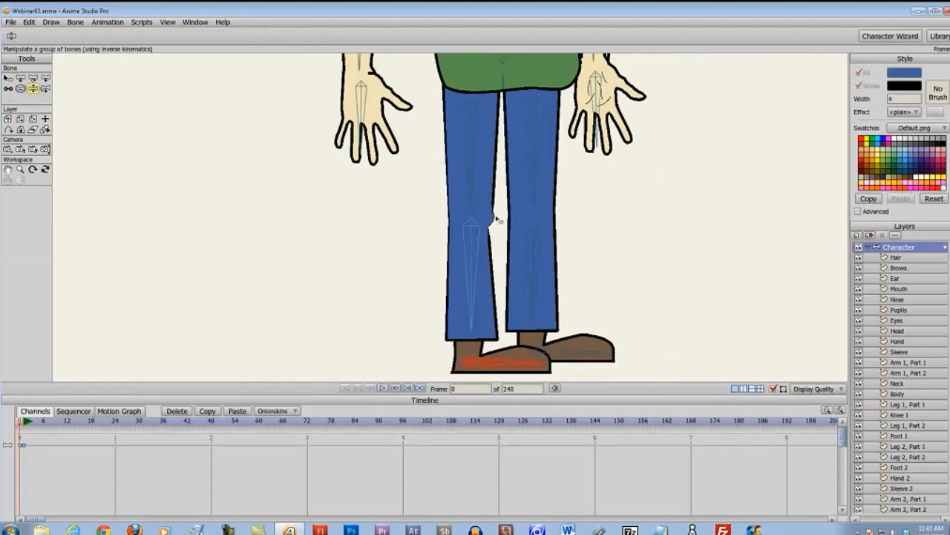
scroll(447, 276, "down", 2)
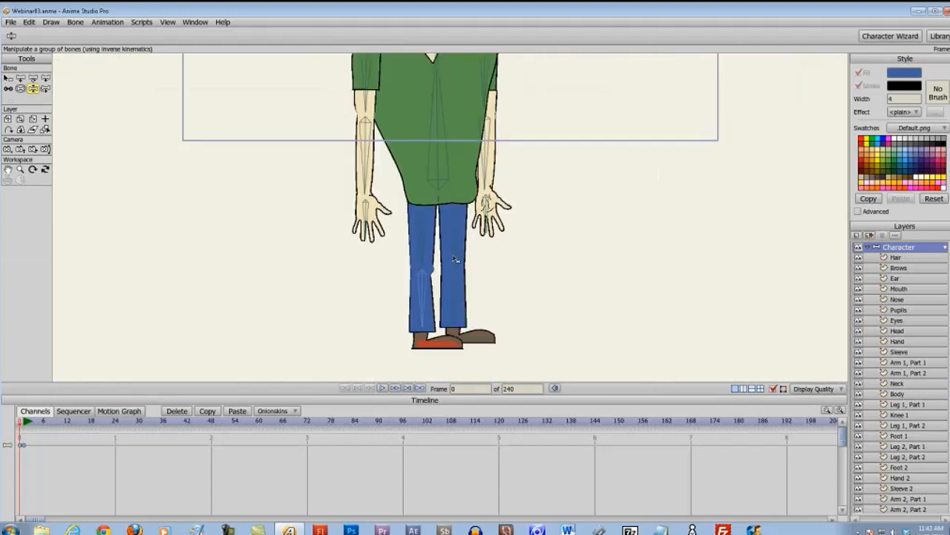
scroll(456, 259, "up", 7)
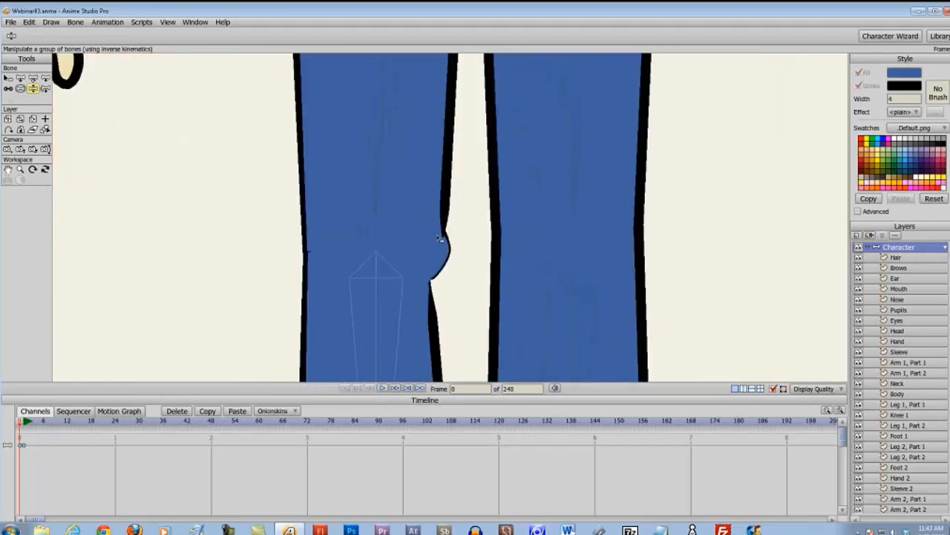
left_click(910, 415)
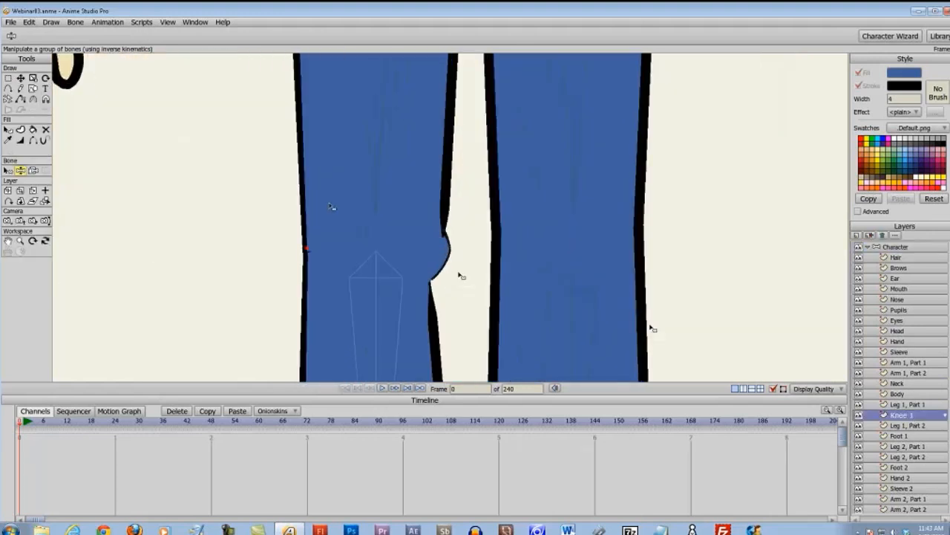
key("t")
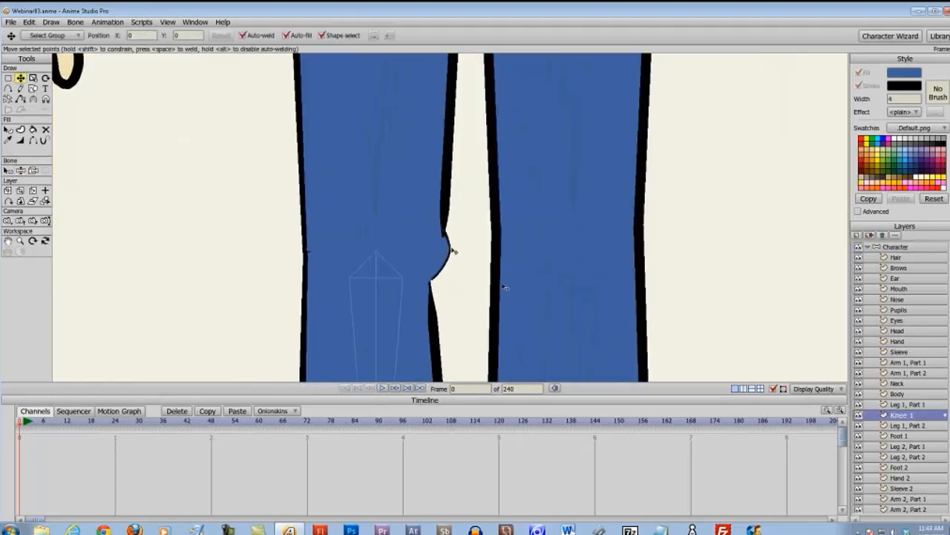
left_click_drag(453, 251, 446, 243)
key("Return")
scroll(192, 306, "down", 5)
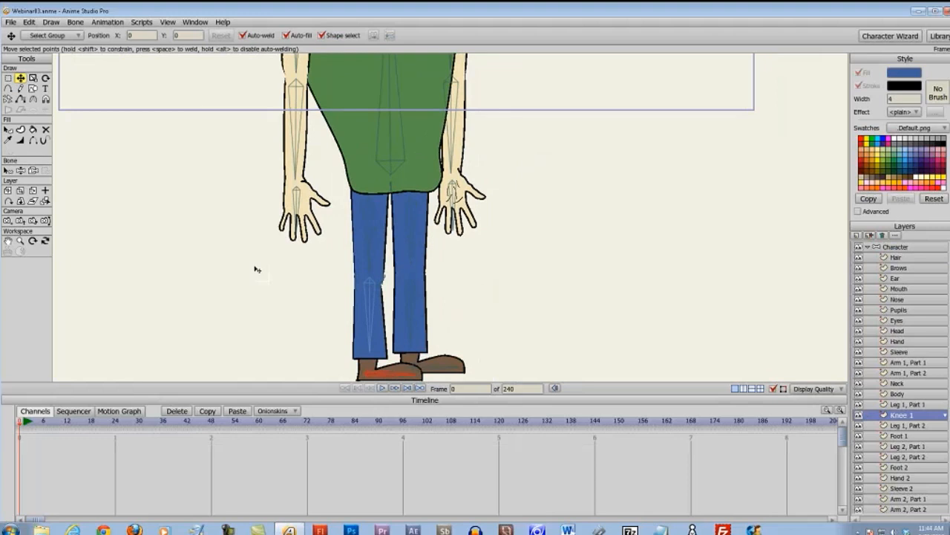
- Delete the Leg 2, Part 1 and Leg 2, Part 2 layers
left_click_drag(339, 267, 373, 230)
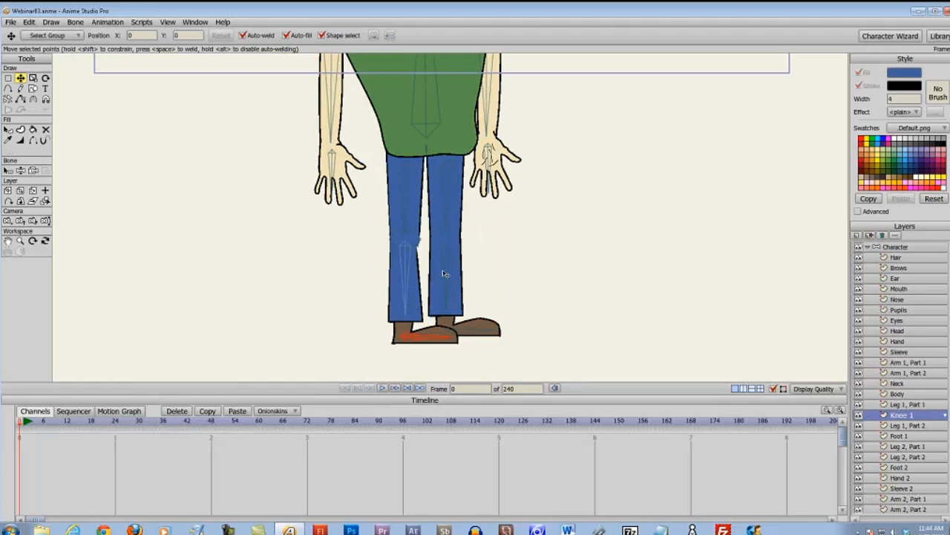
left_click(912, 447)
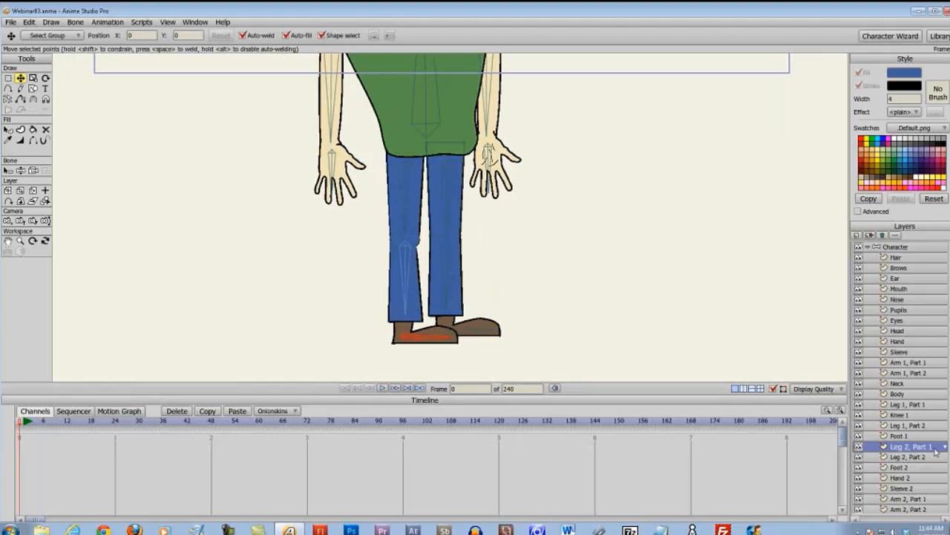
scroll(484, 266, "up", 1)
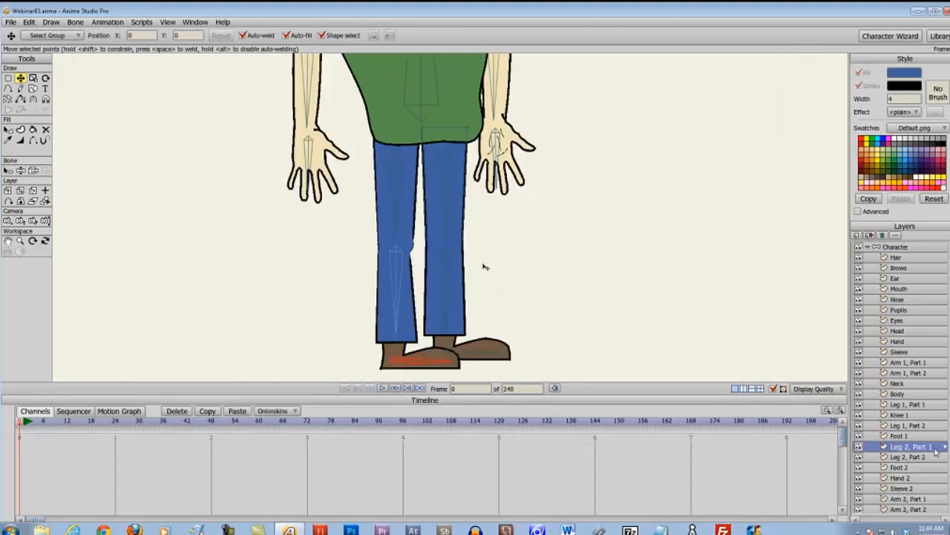
scroll(484, 266, "up", 1)
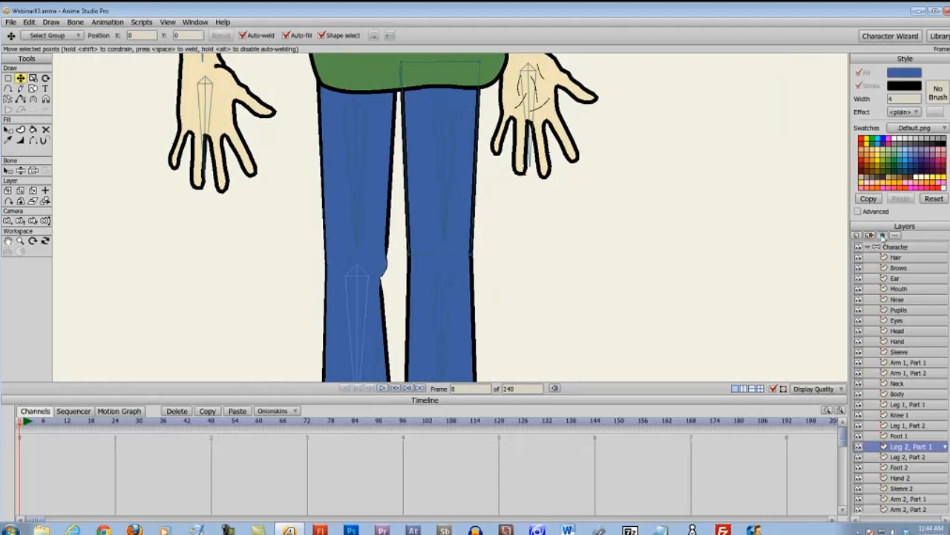
left_click(883, 234)
left_click(525, 290)
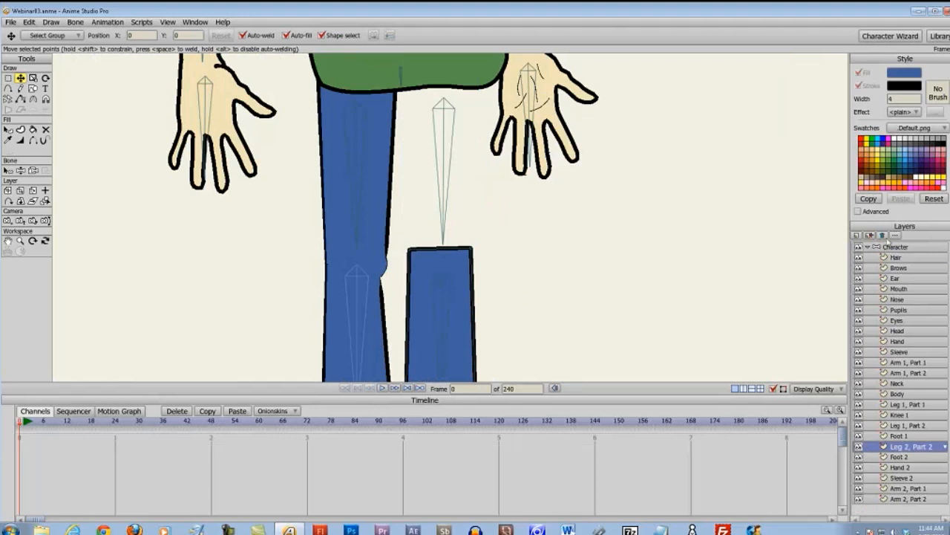
left_click(884, 235)
left_click(524, 289)
scroll(526, 321, "down", 2)
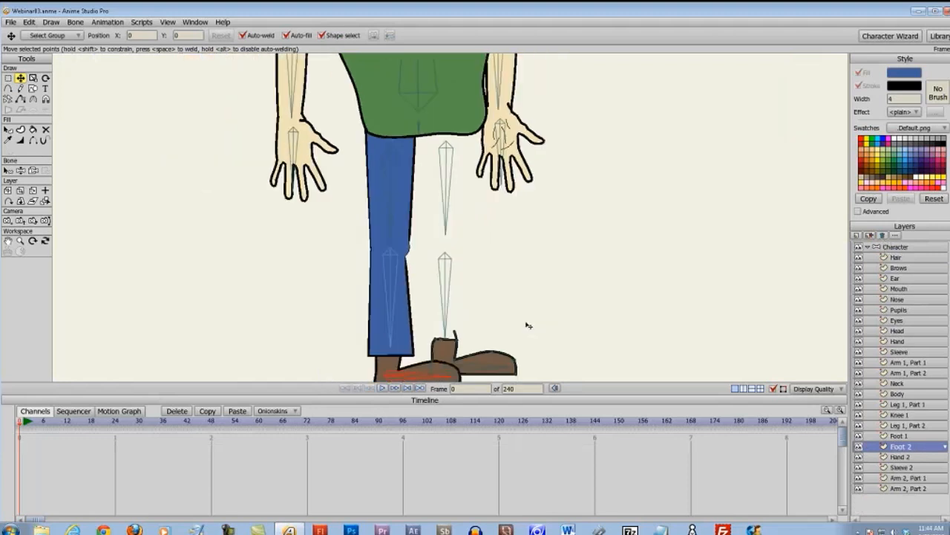
- Duplicate the Leg 1, Part 1 layer and rename the copy Leg 2, Part 1
left_click(908, 404)
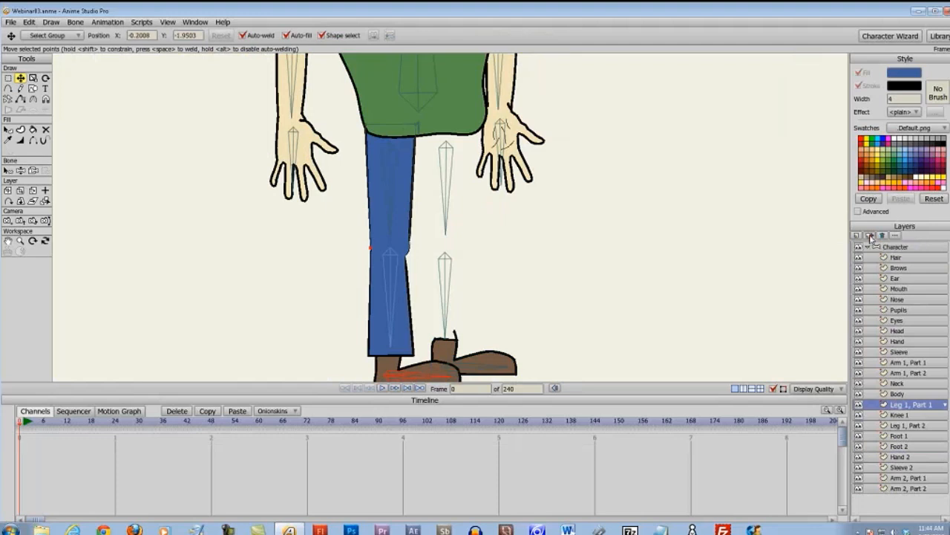
left_click(870, 236)
double_click(895, 403)
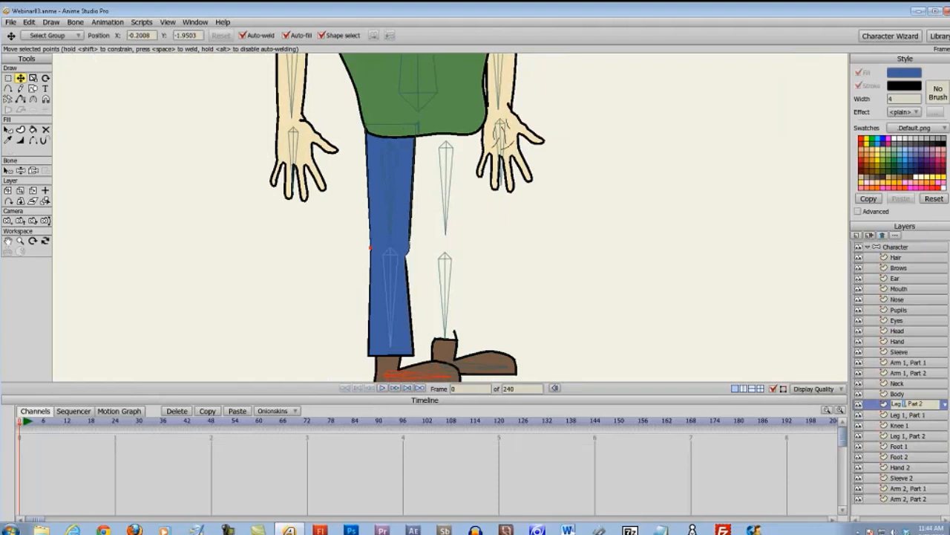
left_click(921, 403)
key("BackSpace")
type("1")
key("Return")
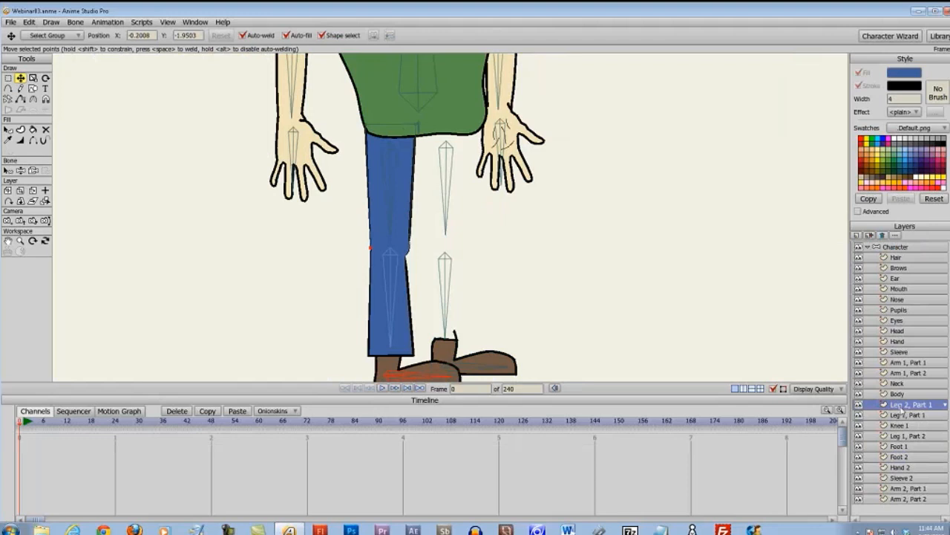
- Place the Leg 2, Part 1 layer below Foot 1 and shift its artwork over the second leg's upper bone
left_click_drag(899, 408, 908, 455)
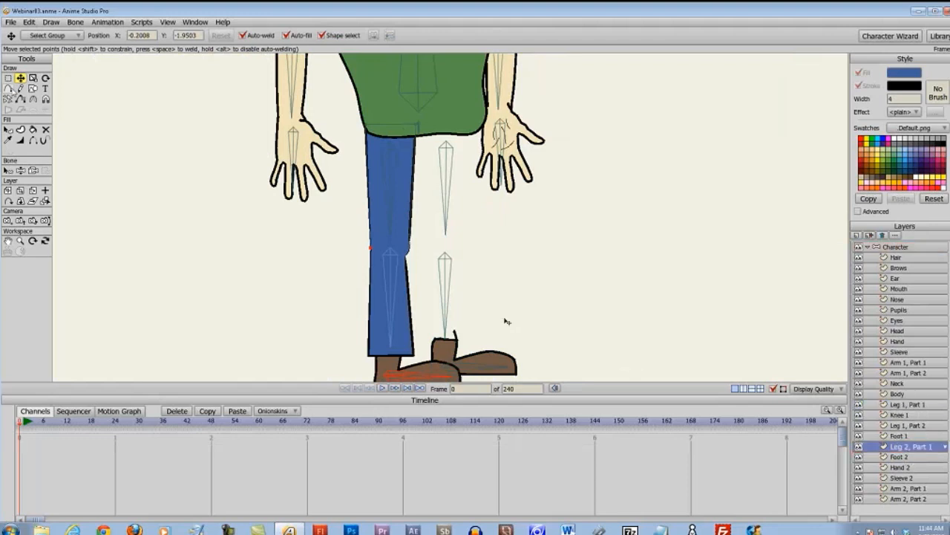
key("0")
left_click_drag(404, 195, 453, 189)
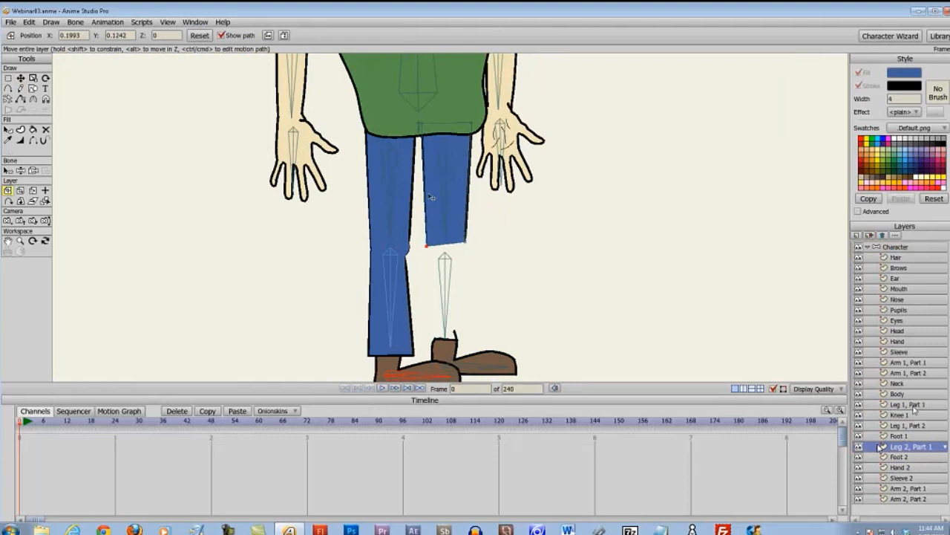
- Duplicate the Leg 1, Part 2 layer and place the copy between Leg 2, Part 1 and Foot 2
left_click(910, 374)
left_click(908, 405)
left_click(907, 425)
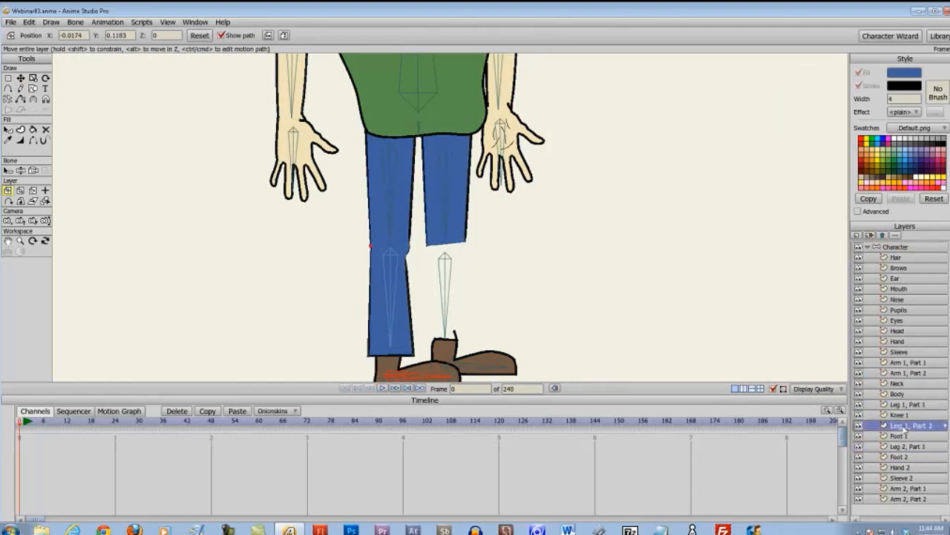
left_click(870, 235)
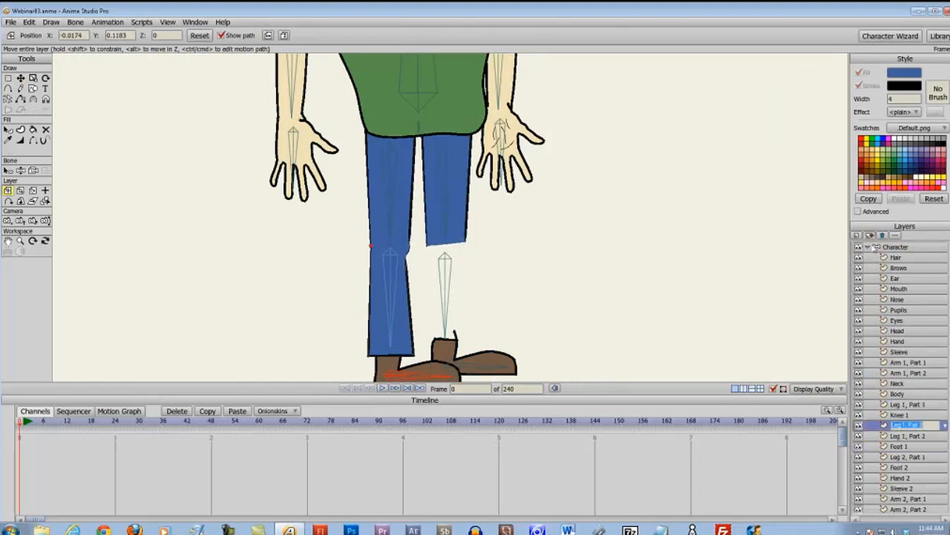
left_click(909, 426)
left_click_drag(908, 428, 910, 454)
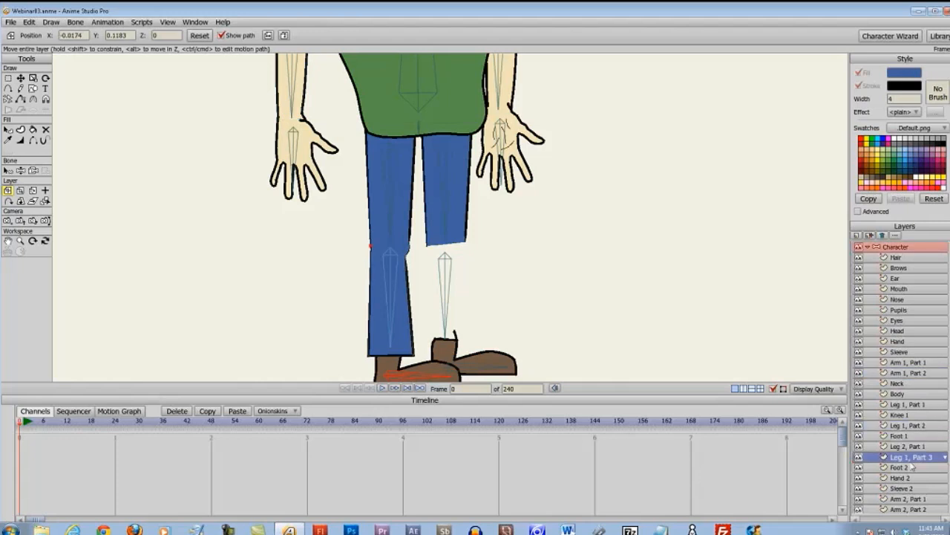
- Shift the duplicated lower-leg artwork over the second leg's lower bone and place a duplicate of Knee 1 just above its layer
left_click_drag(395, 297, 432, 285)
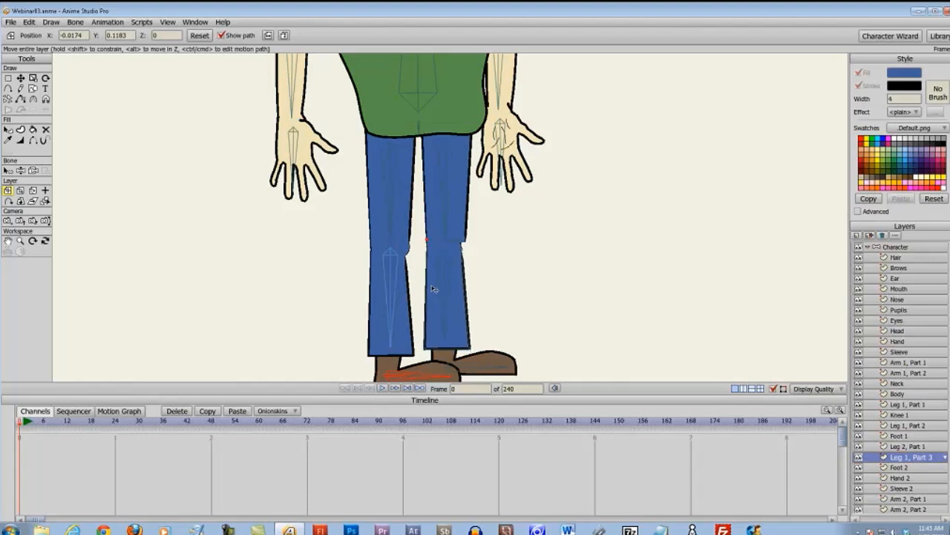
left_click(898, 412)
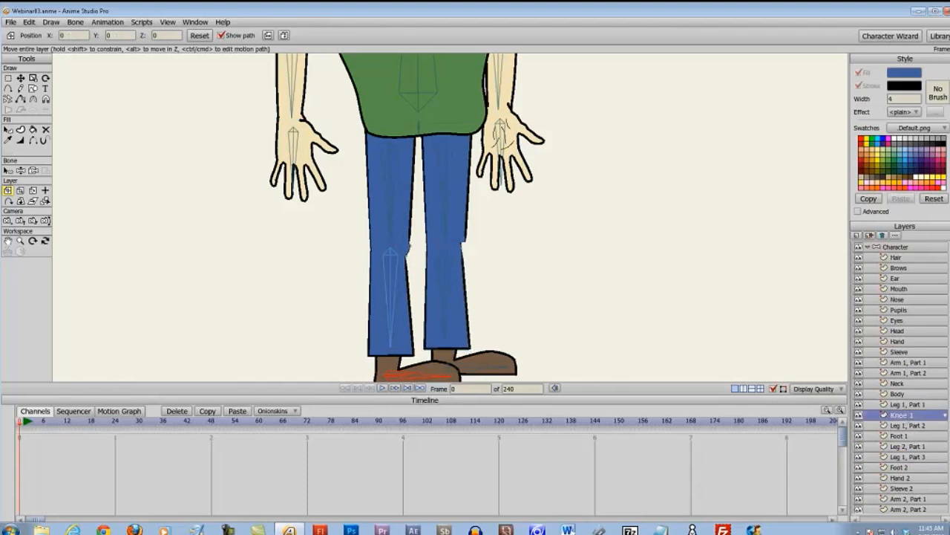
left_click(871, 236)
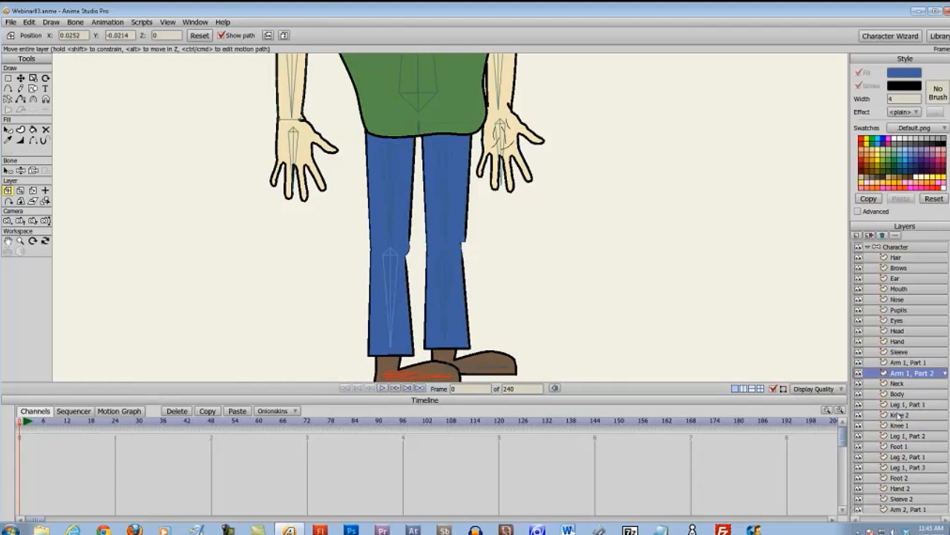
left_click_drag(900, 414, 906, 462)
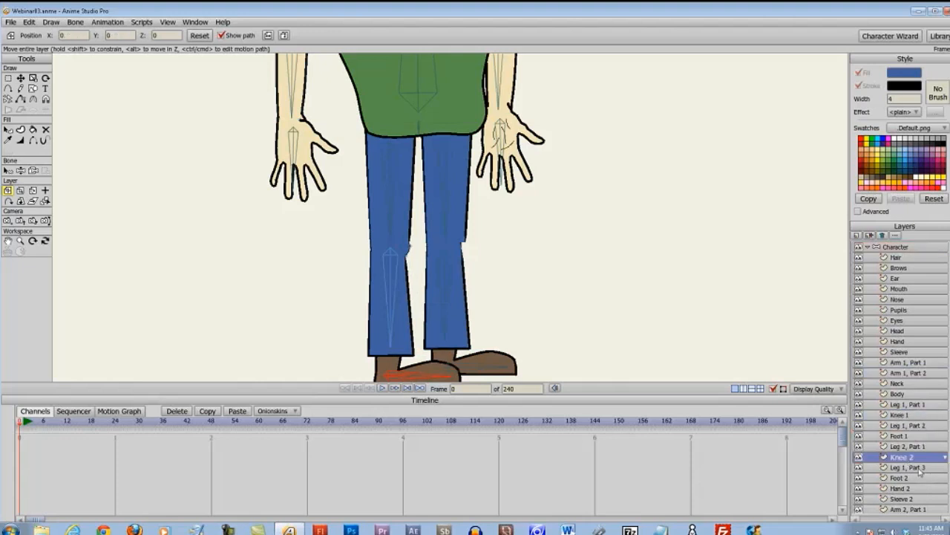
- Rename the Leg 1, Part 3 layer as Leg 2, Part 2
double_click(918, 468)
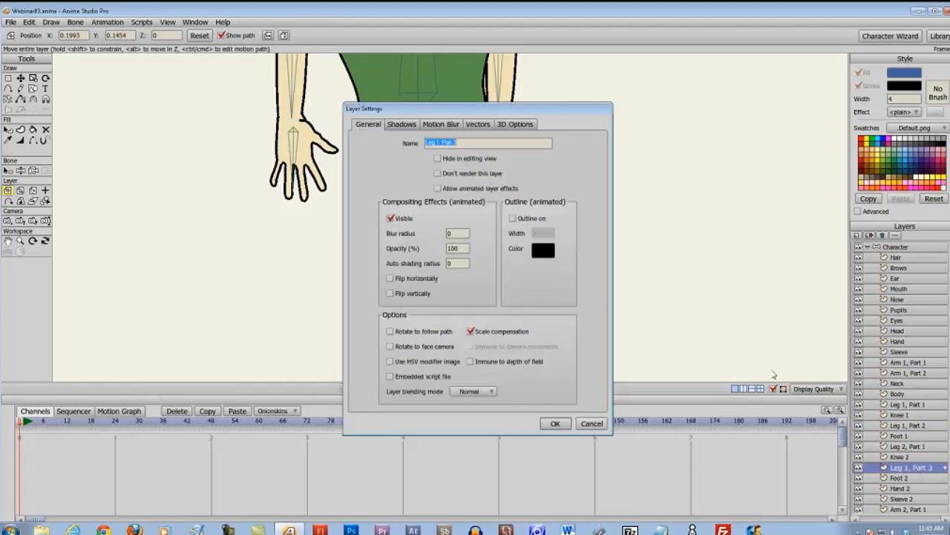
left_click(439, 142)
key("BackSpace")
type("2")
key("End")
key("BackSpace")
type("2")
left_click(554, 423)
- Shift the Knee 2 artwork over the second leg's knee joint
left_click(913, 457)
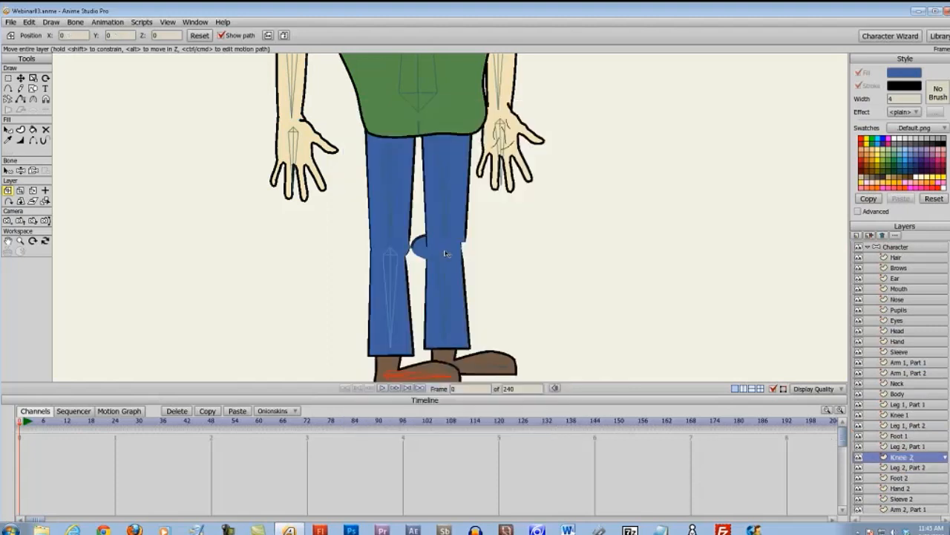
left_click_drag(446, 254, 460, 254)
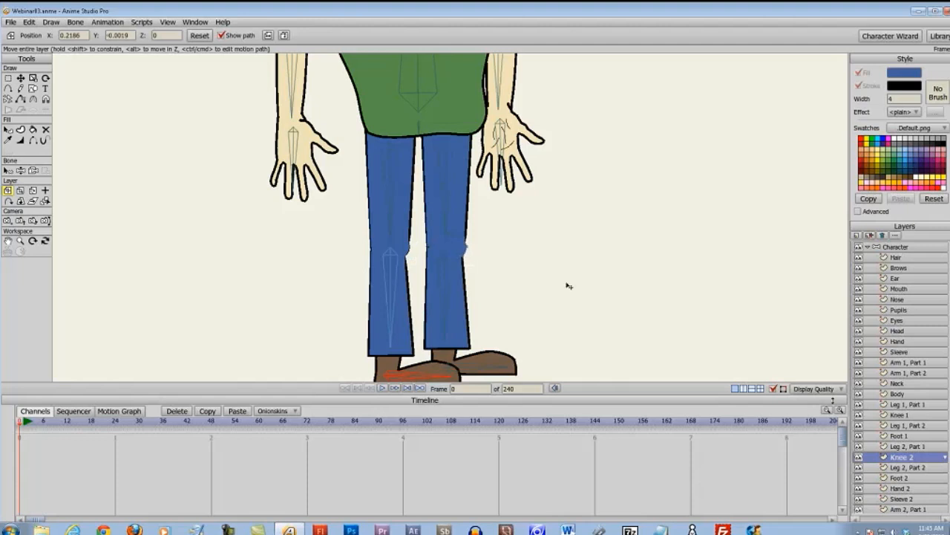
- Bind Leg 2, Part 1 and Knee 2 to the second leg's upper bone, and Leg 2, Part 2 to its lower bone
left_click(921, 446)
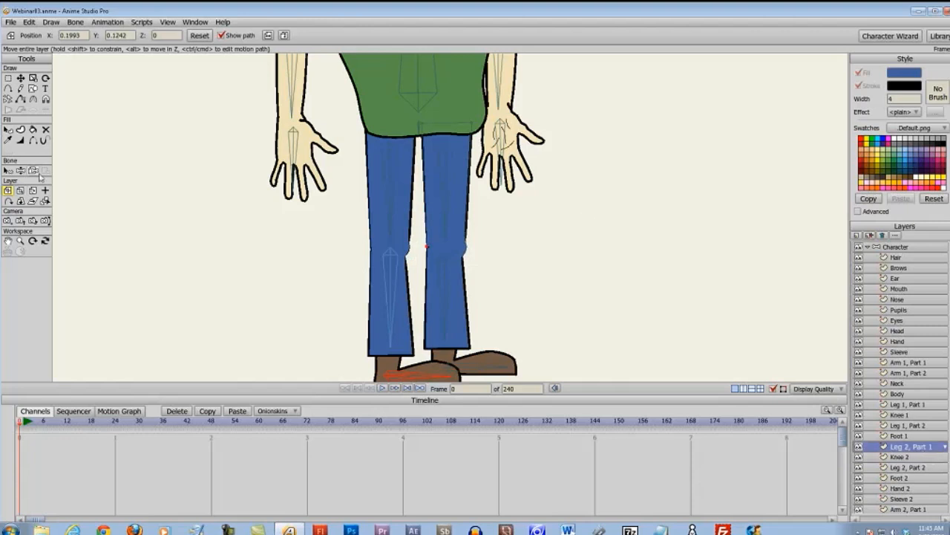
left_click(35, 172)
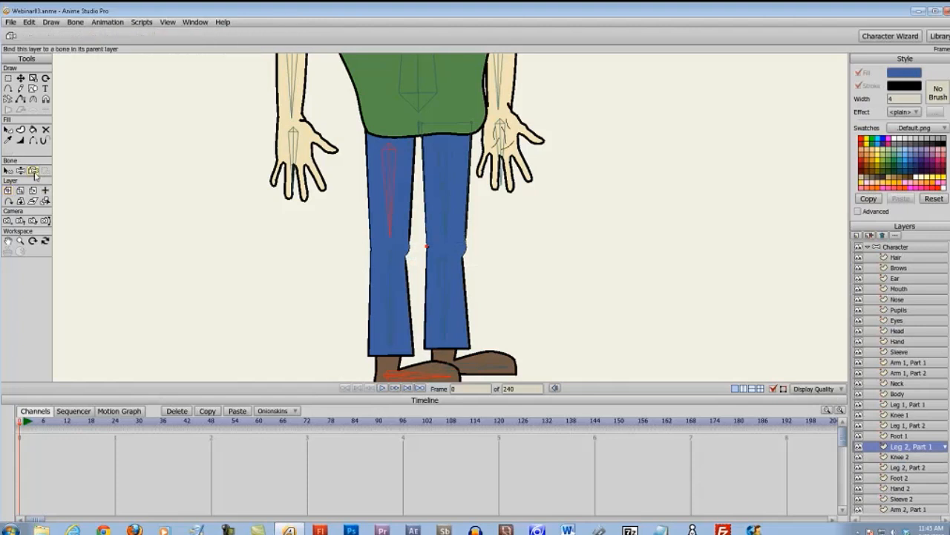
left_click(448, 175)
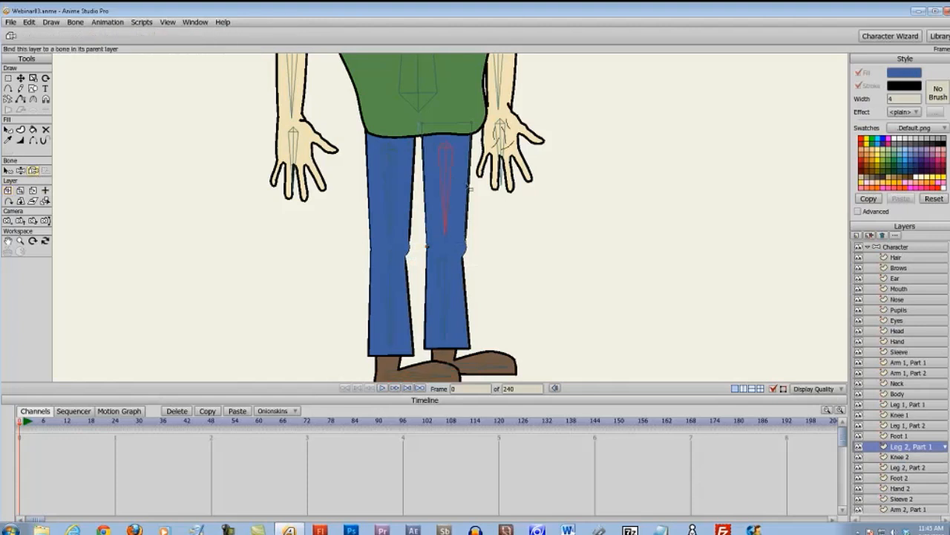
left_click(900, 457)
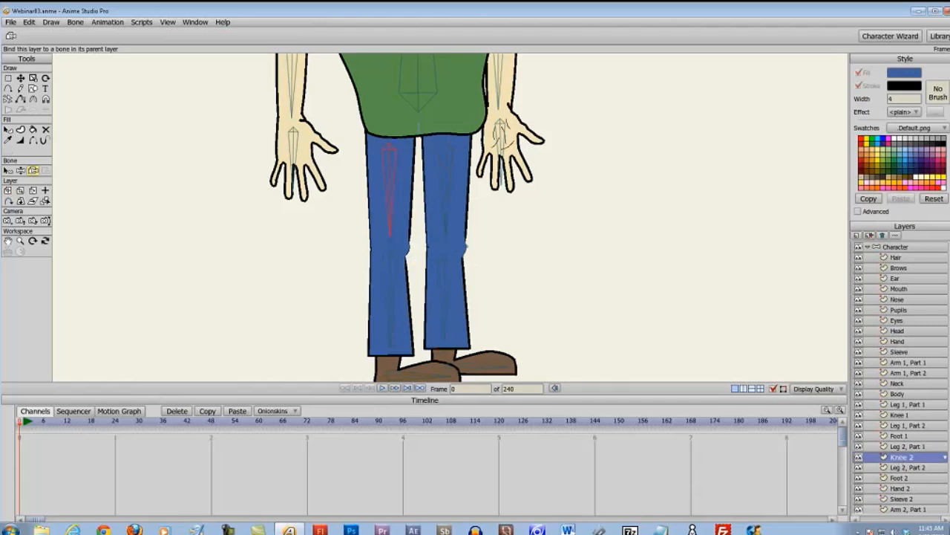
left_click(910, 467)
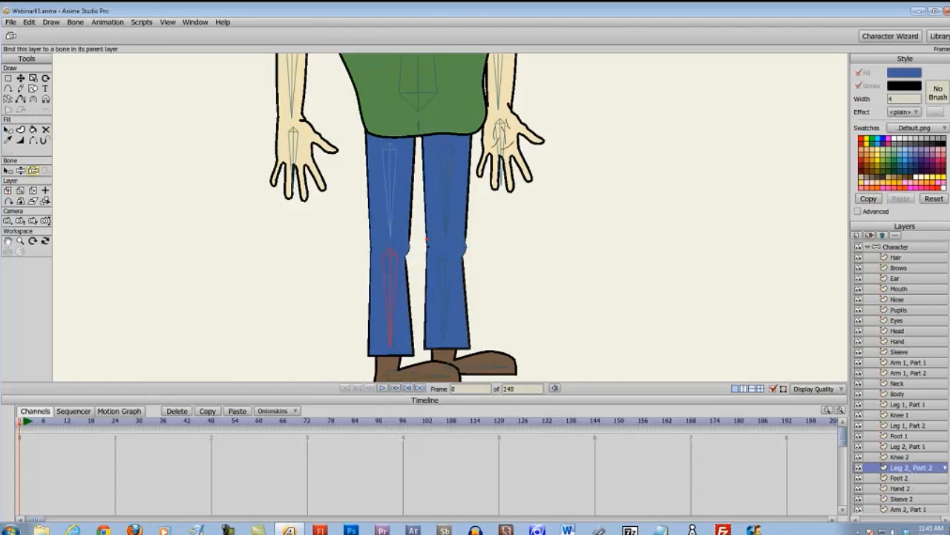
left_click(446, 287)
scroll(512, 307, "down", 1)
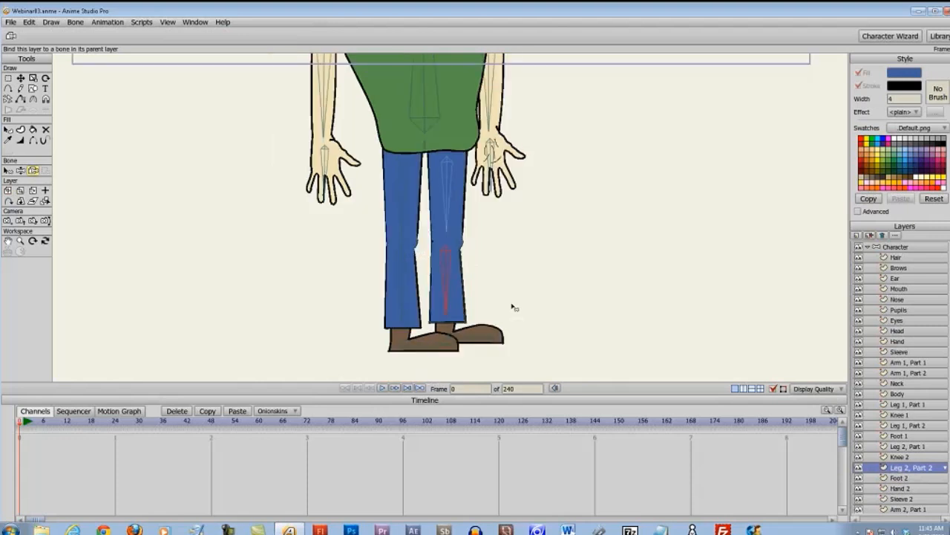
- Set the second foot bone's angle constraints to a minimum of -5 and a maximum of 5 degrees
scroll(512, 307, "up", 3)
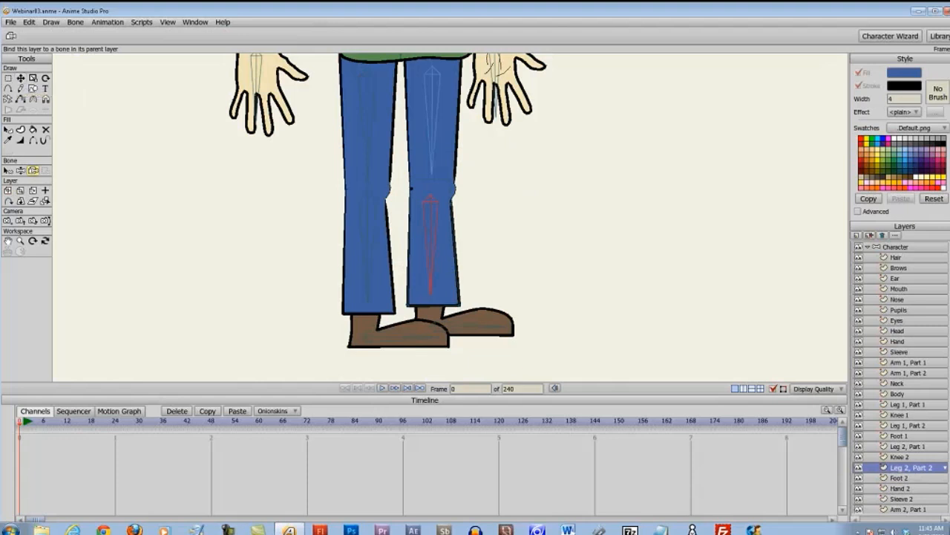
left_click(899, 415)
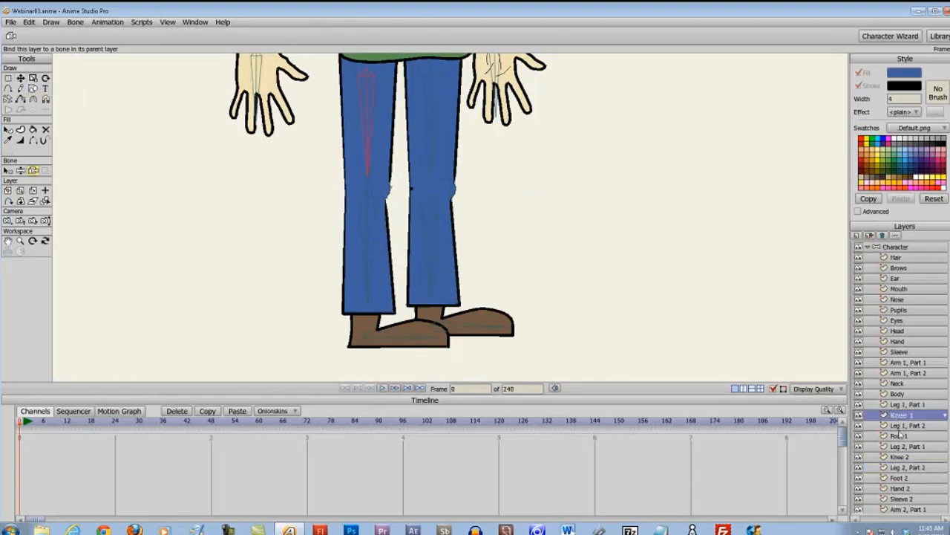
left_click(900, 435)
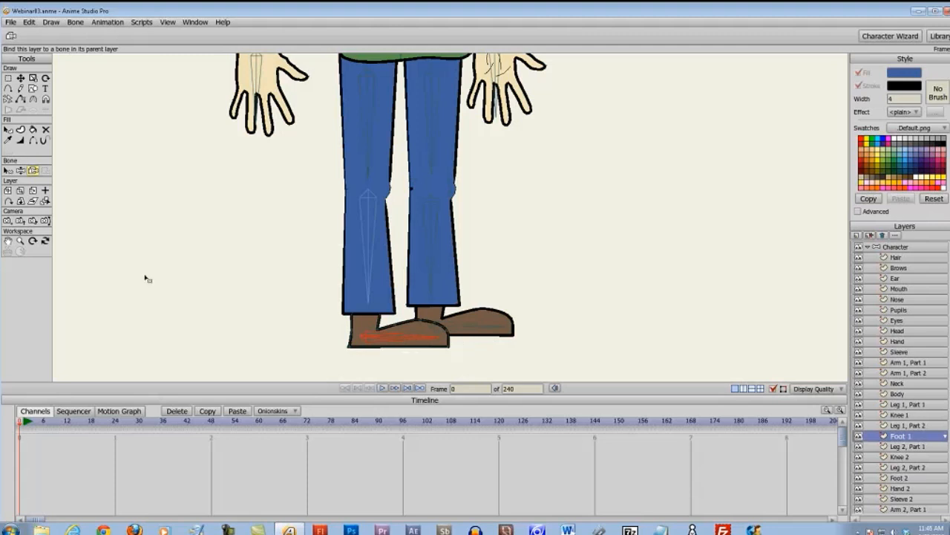
left_click(905, 479)
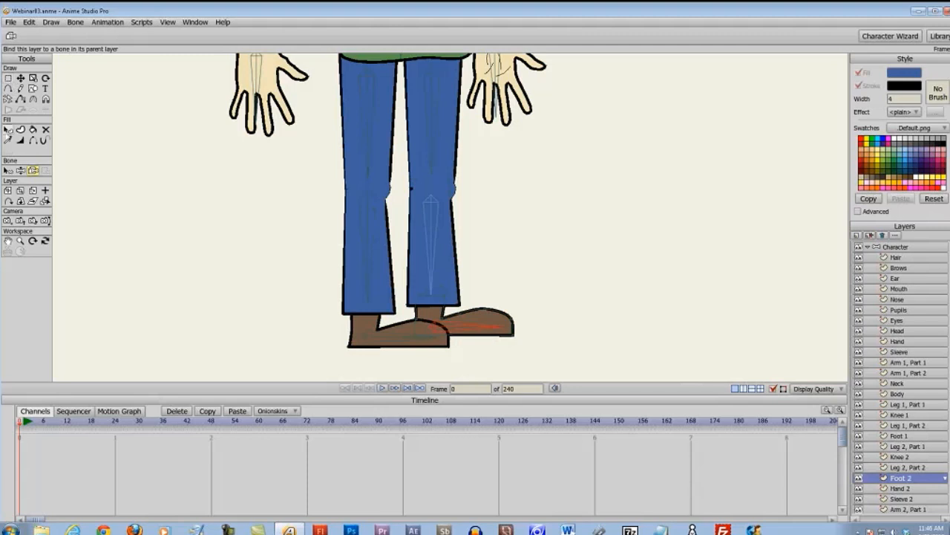
left_click(8, 130)
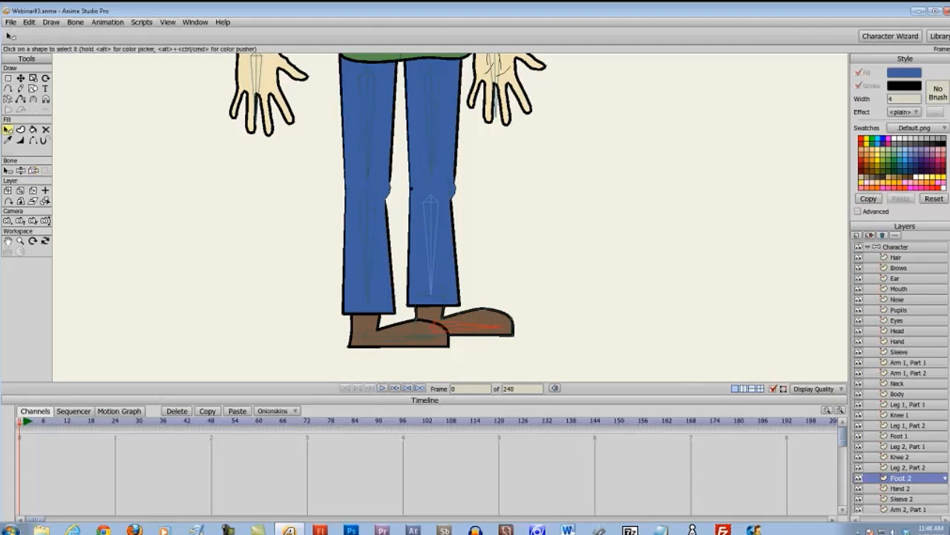
left_click(8, 170)
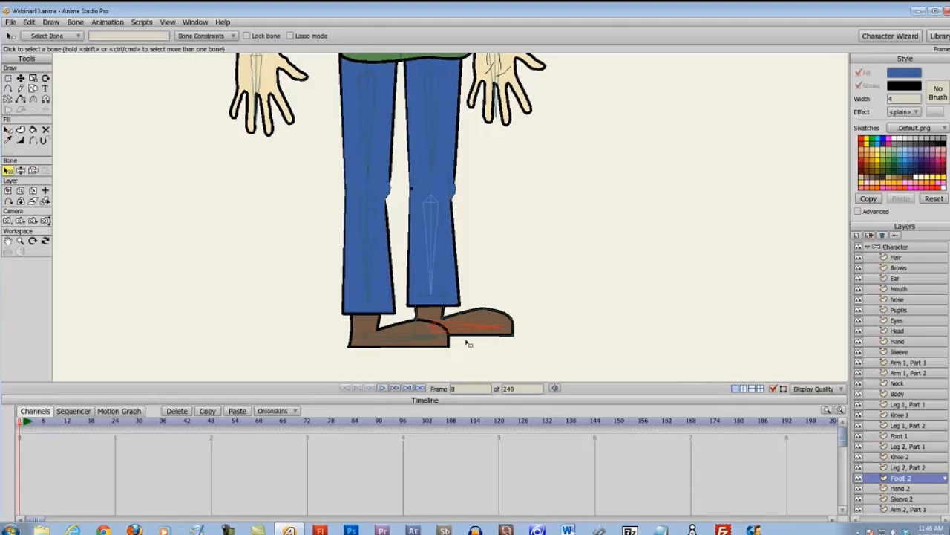
left_click(223, 37)
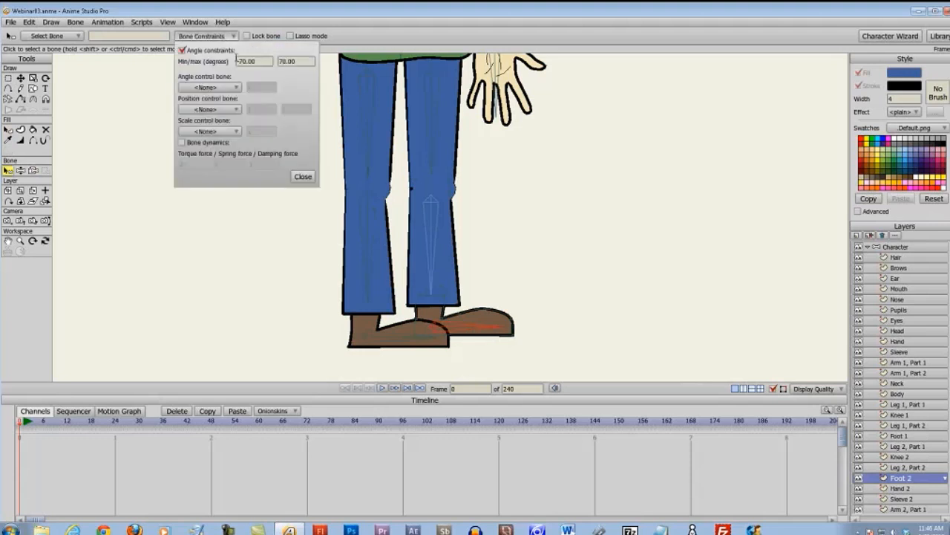
double_click(251, 61)
type("-5")
key("Tab")
type("5")
left_click(303, 177)
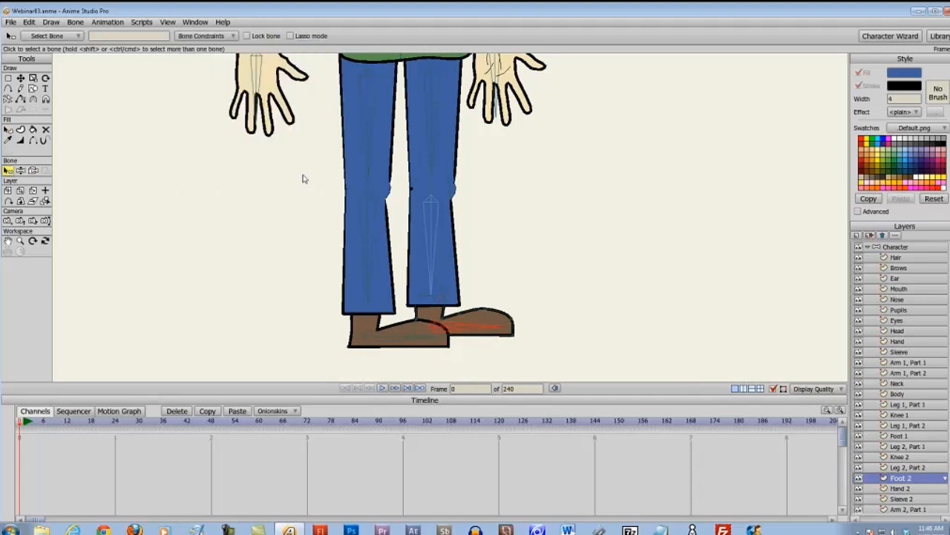
- Test-bend both legs by manipulating their foot bones and examine the knees up close
scroll(282, 193, "down", 3)
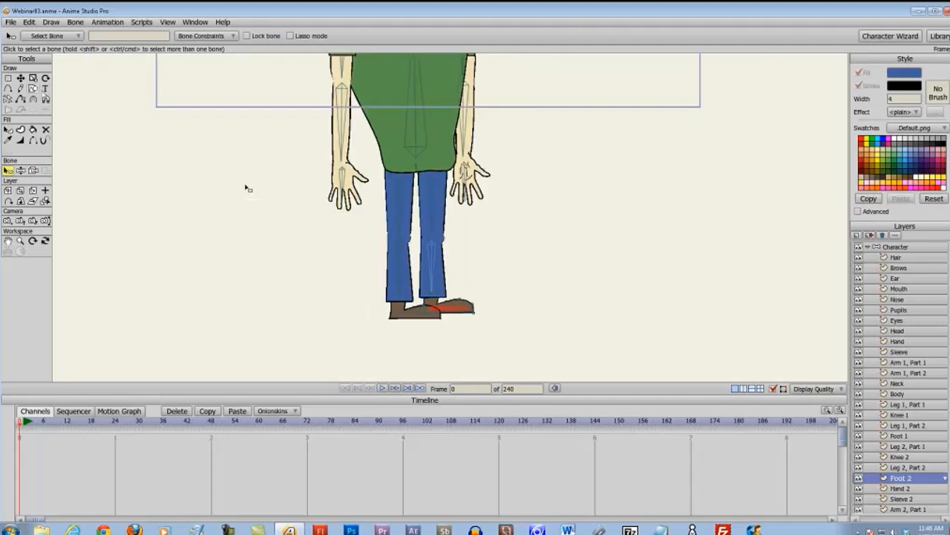
left_click(20, 170)
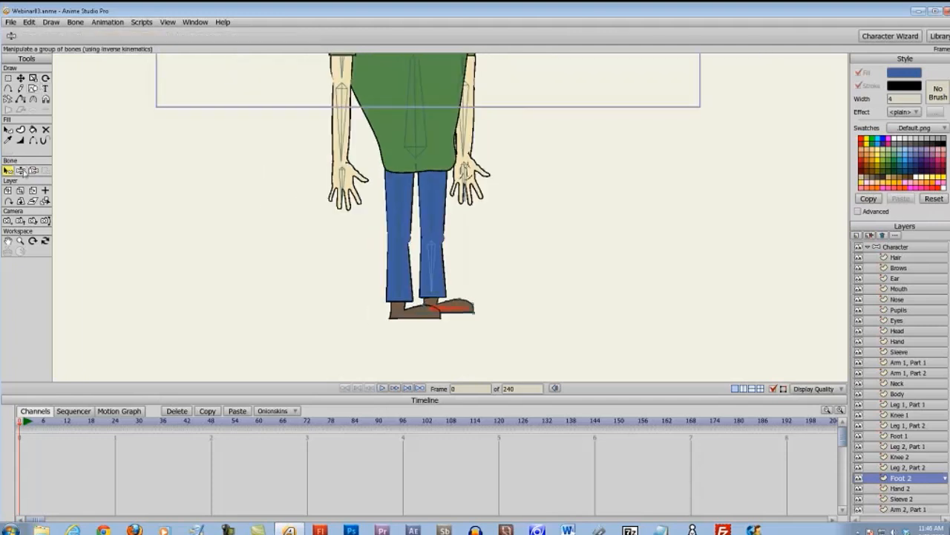
left_click_drag(423, 317, 349, 298)
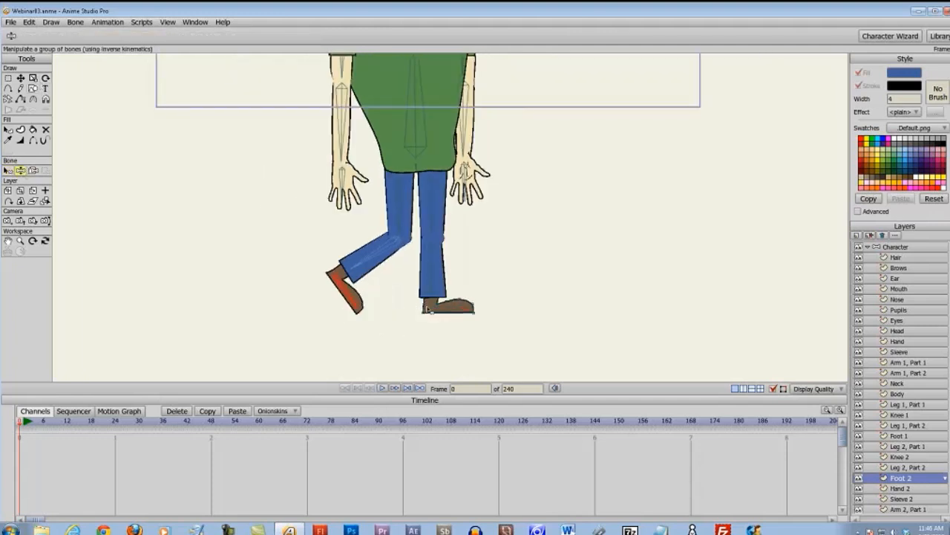
left_click_drag(449, 308, 429, 332)
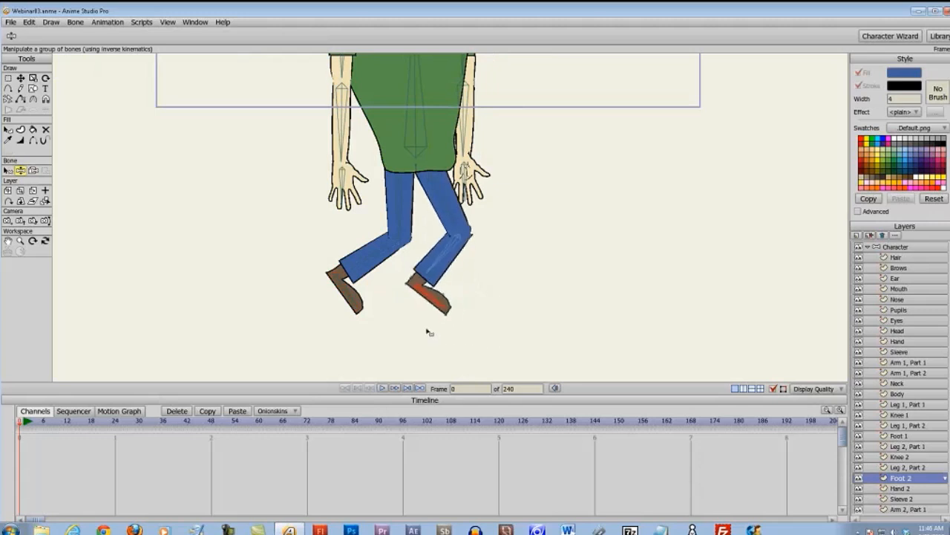
scroll(469, 282, "down", 3)
scroll(469, 282, "up", 6)
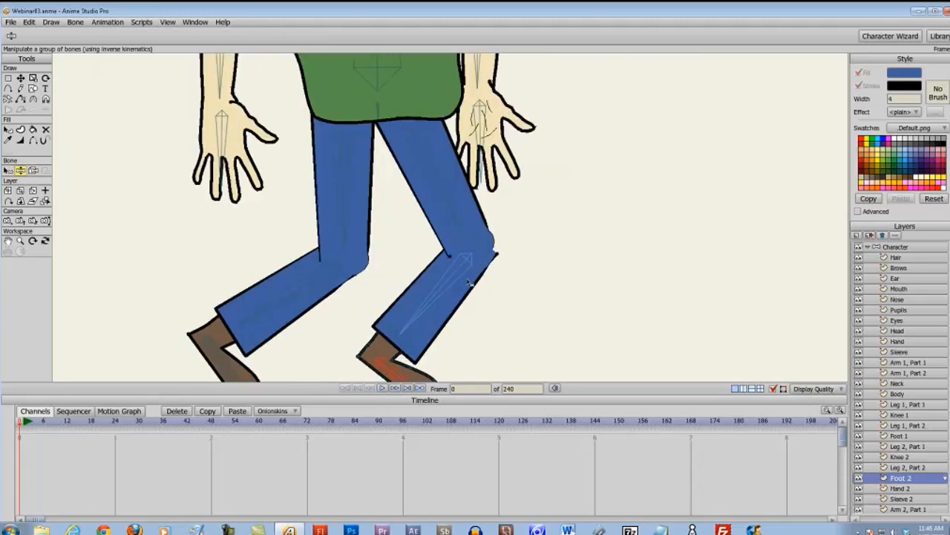
- Move the outline point below the knee on the front edge of Leg 2, Part 2 slightly down the shin
key("g")
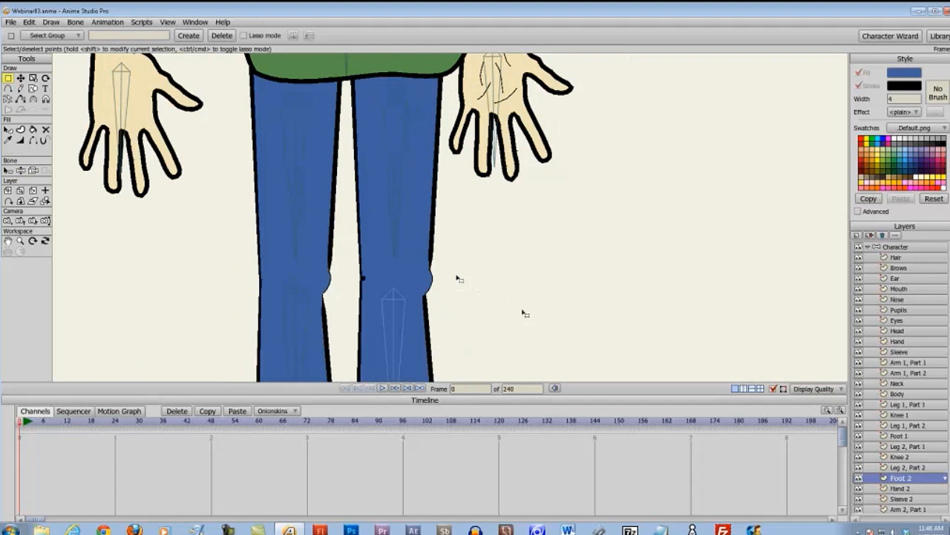
scroll(567, 340, "up", 3)
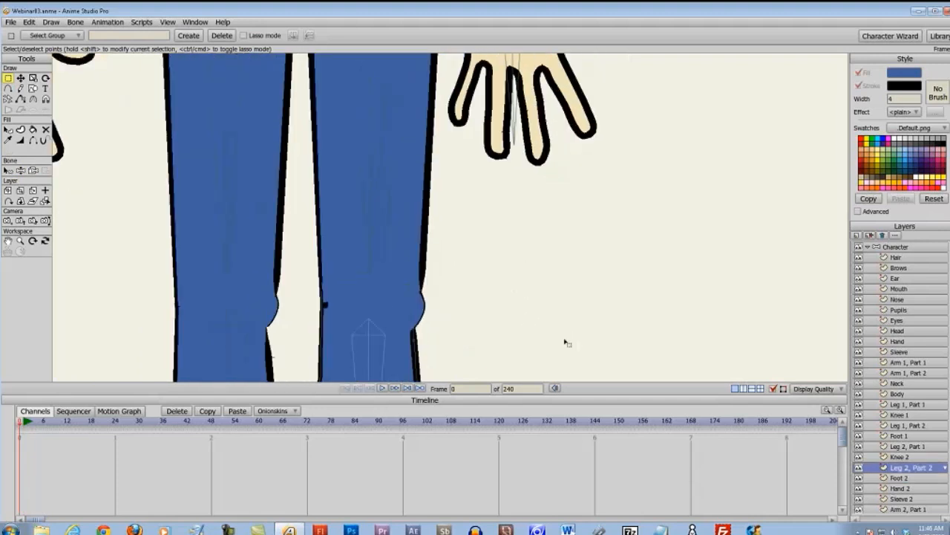
scroll(475, 256, "up", 2)
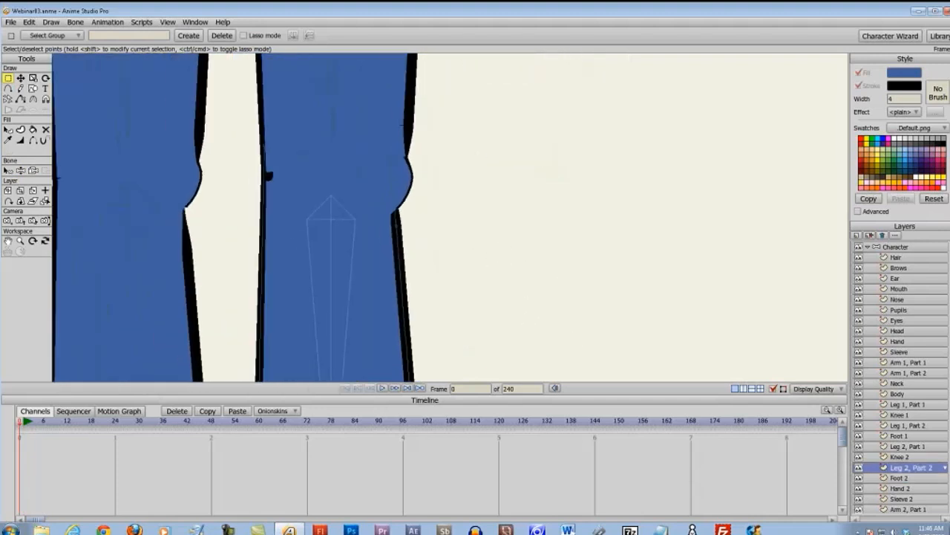
key("t")
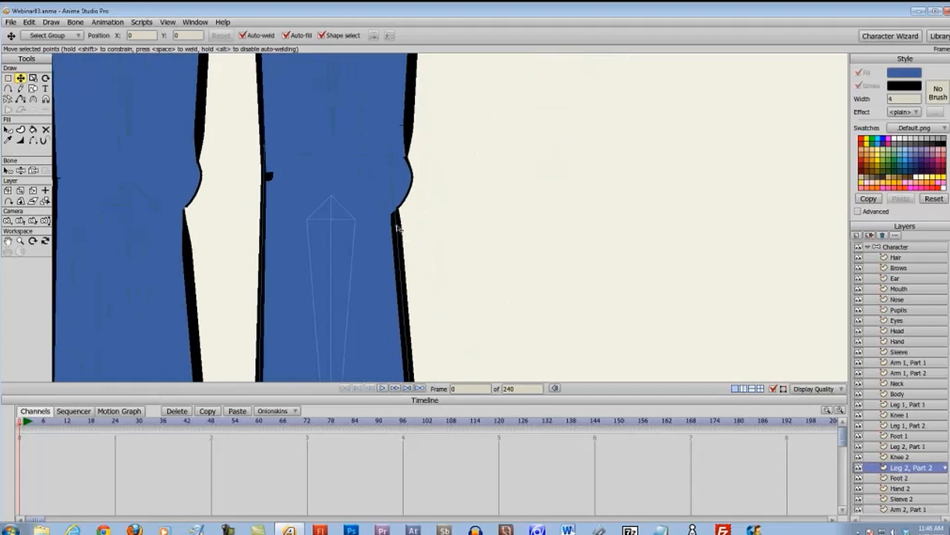
left_click(399, 251)
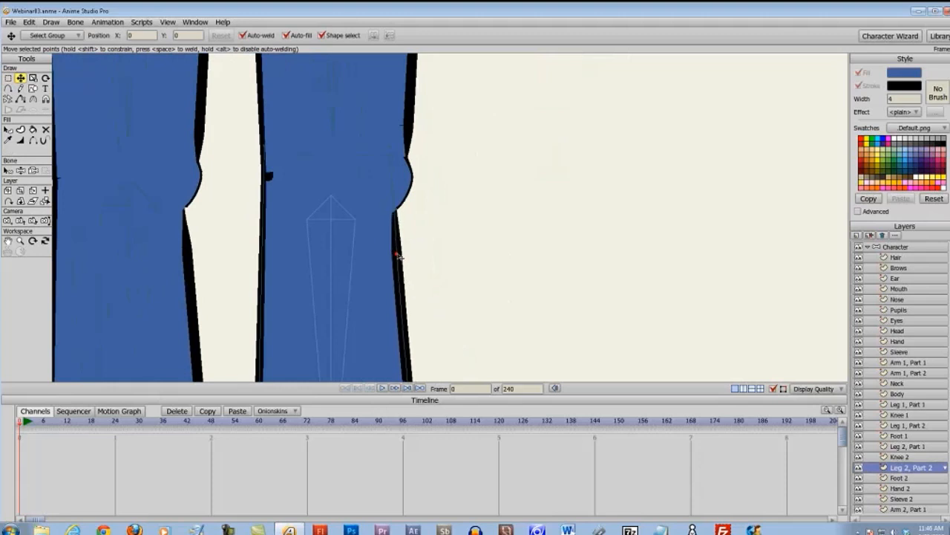
left_click_drag(401, 254, 403, 272)
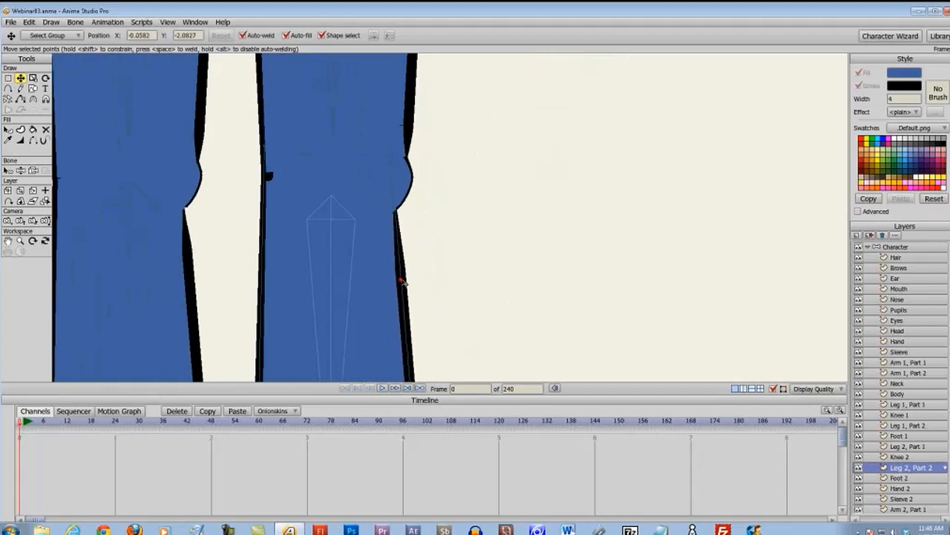
scroll(430, 271, "down", 2)
scroll(454, 252, "down", 3)
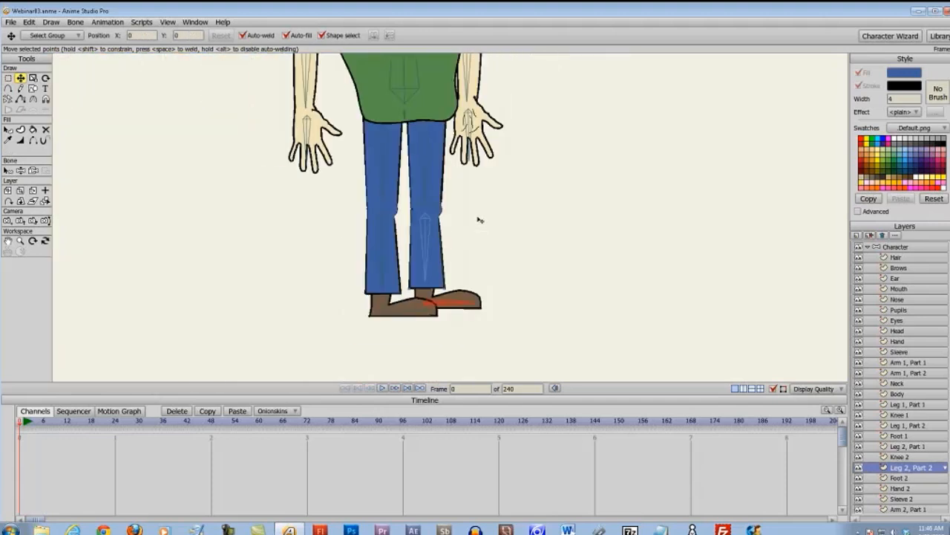
- Manipulate the first leg's bones on the Character layer, swinging the lower leg backward to test the knee bend
left_click(903, 248)
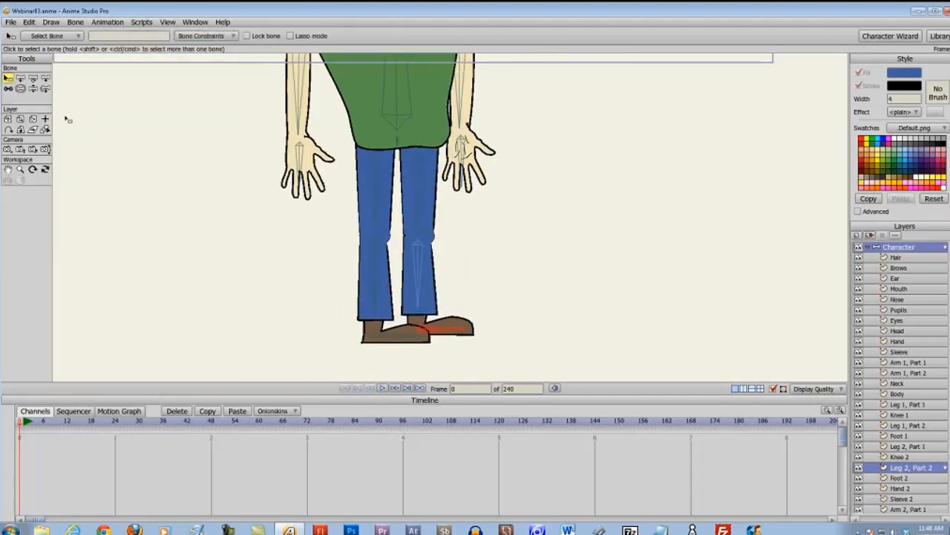
left_click(33, 89)
left_click_drag(424, 330, 286, 310)
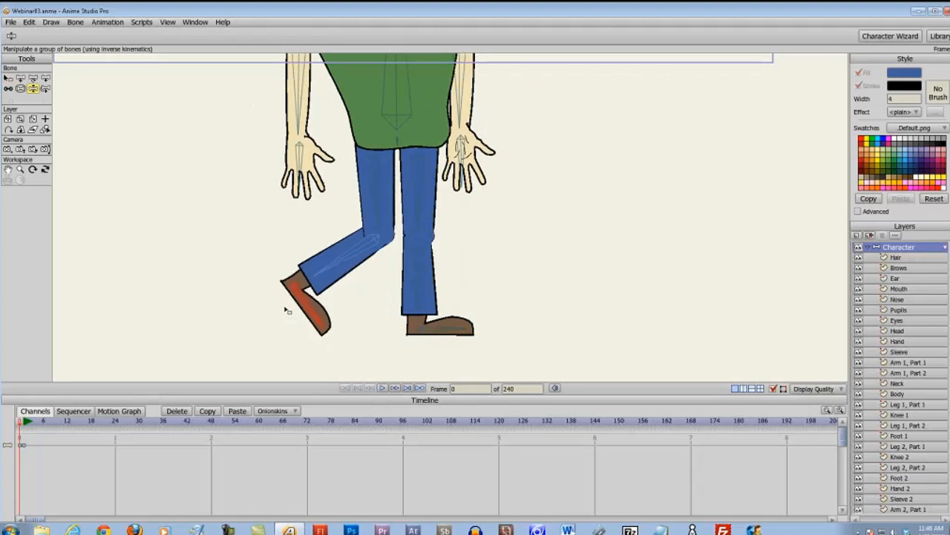
- Return the first leg to its straight pose and examine both knees up close from the front edges
left_click_drag(424, 339, 402, 340)
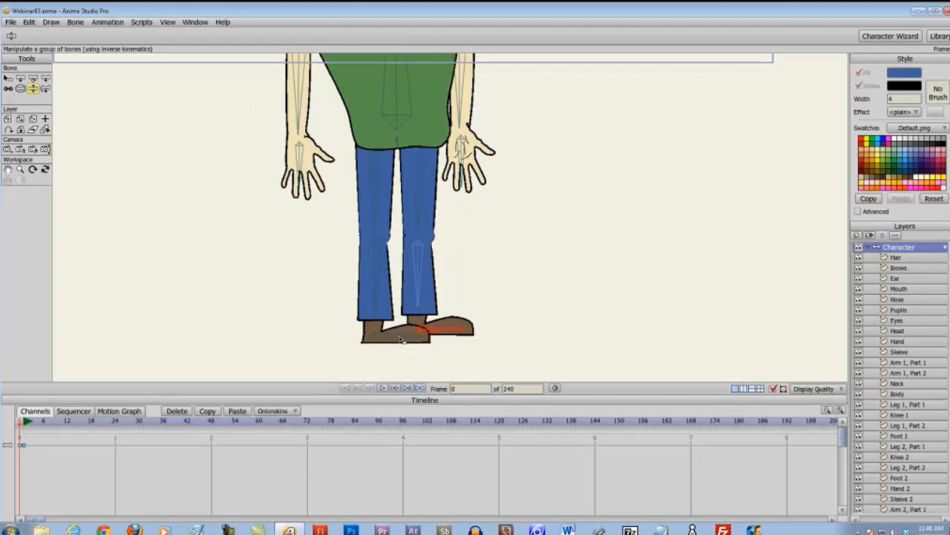
scroll(451, 261, "up", 8)
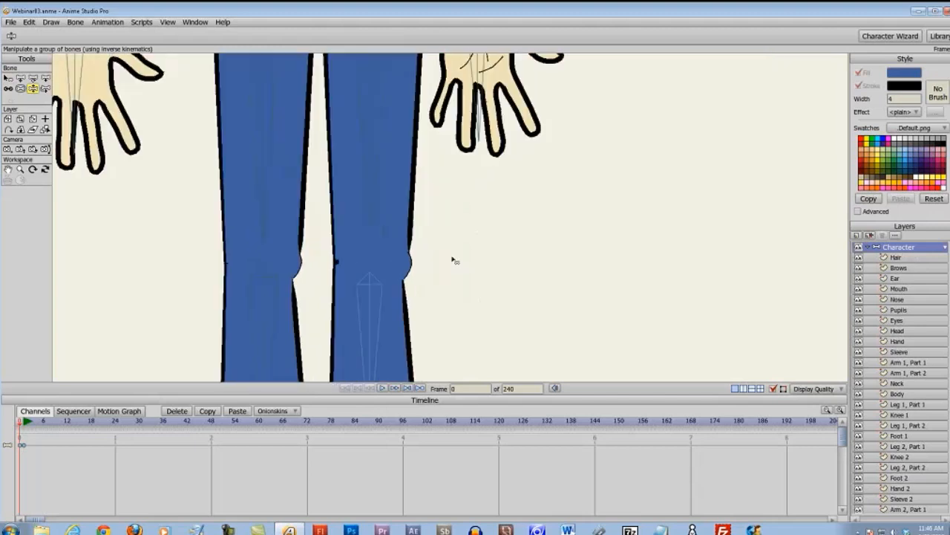
left_click_drag(421, 300, 458, 254)
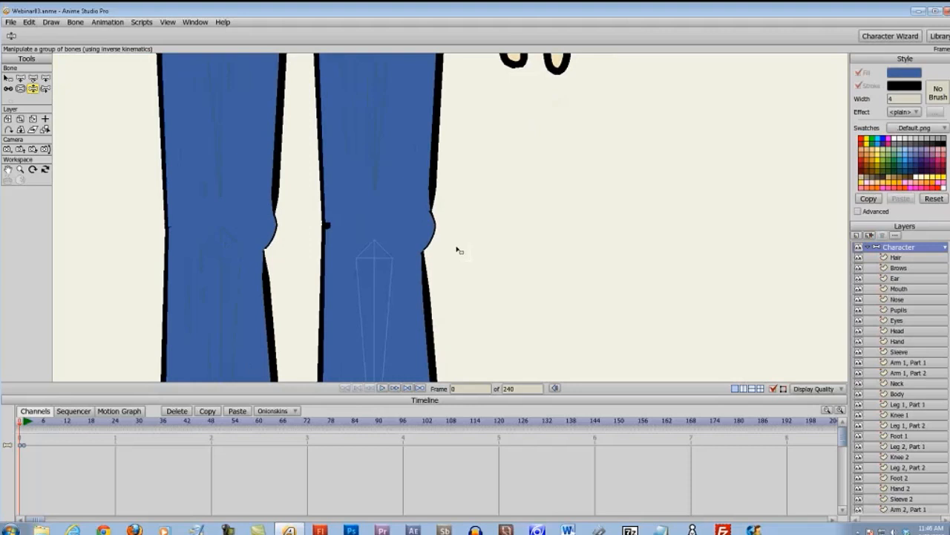
scroll(459, 251, "down", 7)
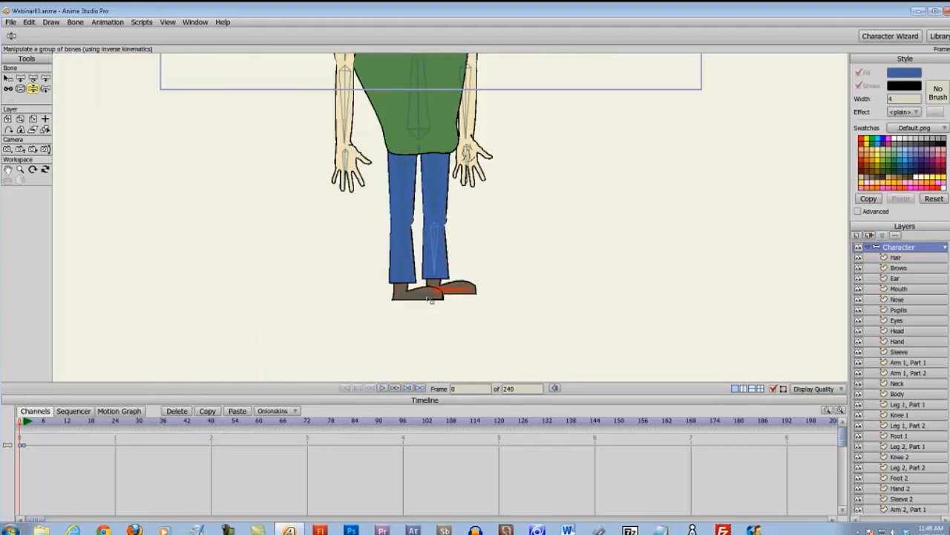
- Test the rig by swinging both lower legs backward, bending both arms forward and nudging the head bone
left_click_drag(430, 299, 358, 284)
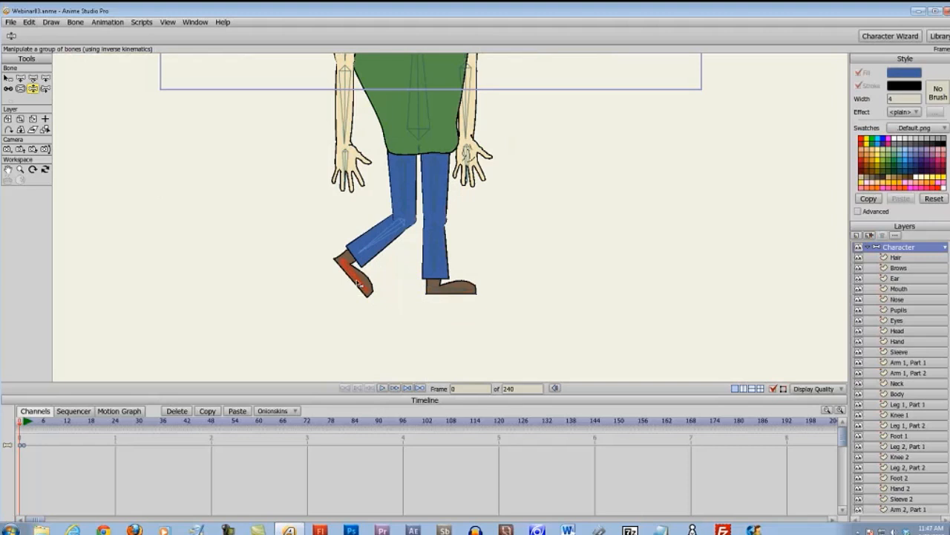
left_click_drag(444, 288, 437, 227)
scroll(497, 259, "up", 3)
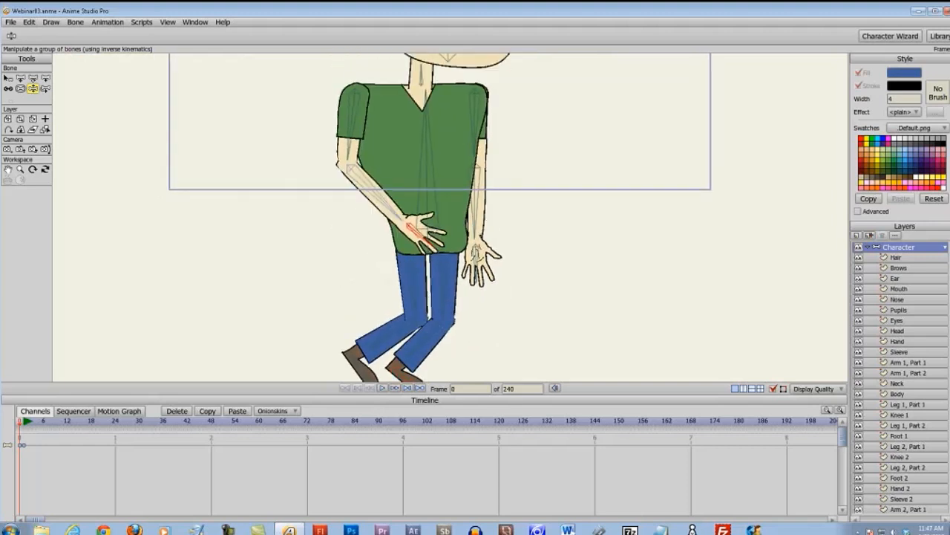
left_click_drag(477, 256, 524, 187)
scroll(558, 164, "up", 4)
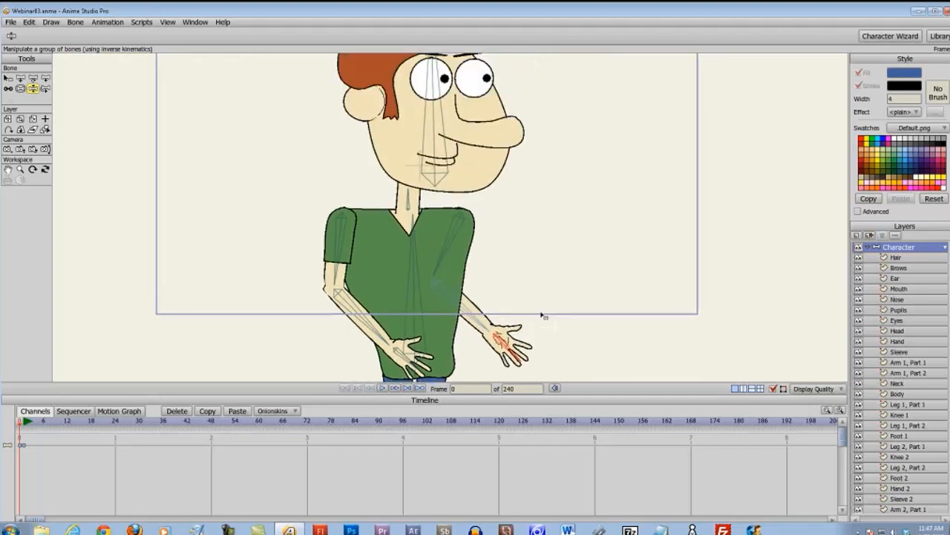
left_click_drag(542, 316, 539, 325)
left_click_drag(434, 148, 435, 150)
scroll(470, 259, "down", 5)
scroll(469, 258, "up", 4)
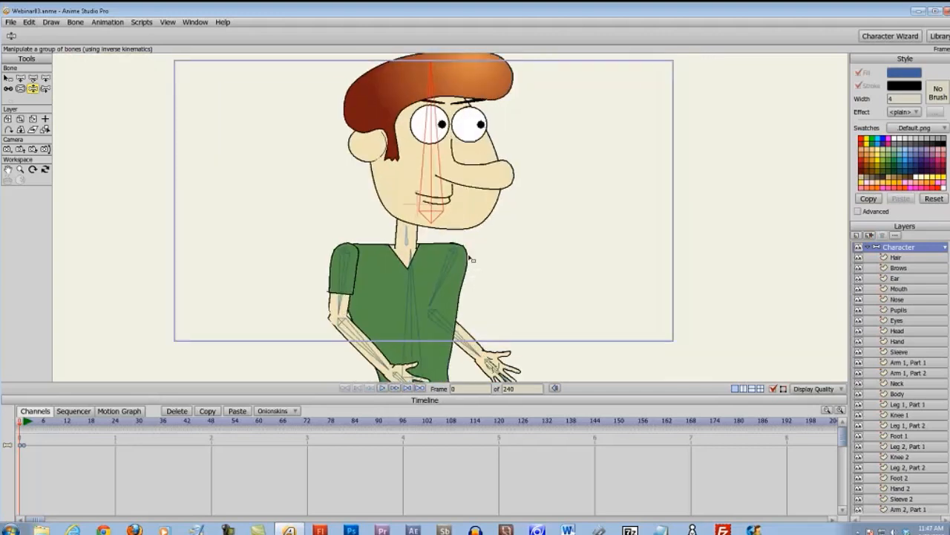
scroll(469, 262, "up", 3)
scroll(466, 270, "down", 4)
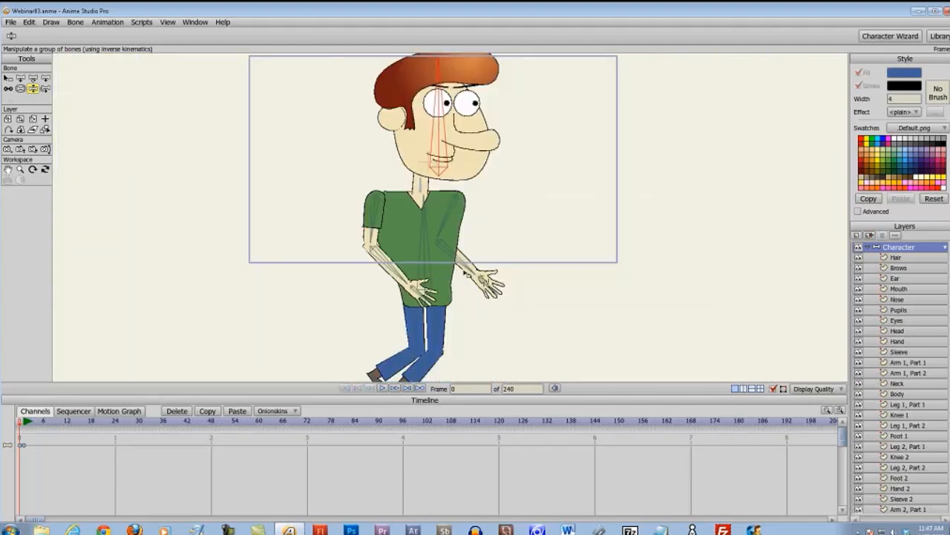
- Lean the torso forward with the body bone, inspect where the shirt meets the legs, and undo the test poses
left_click_drag(433, 254, 439, 257)
left_click_drag(411, 304, 420, 232)
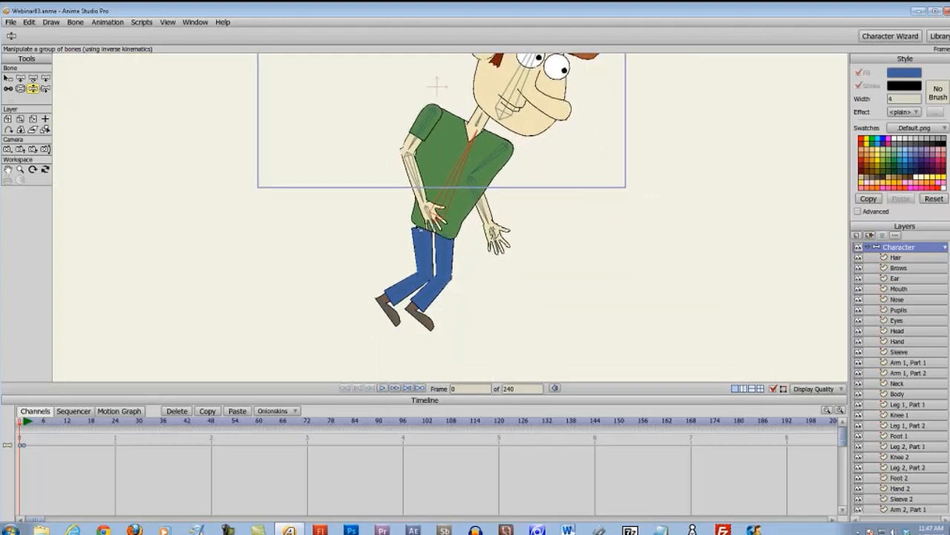
scroll(395, 265, "up", 5)
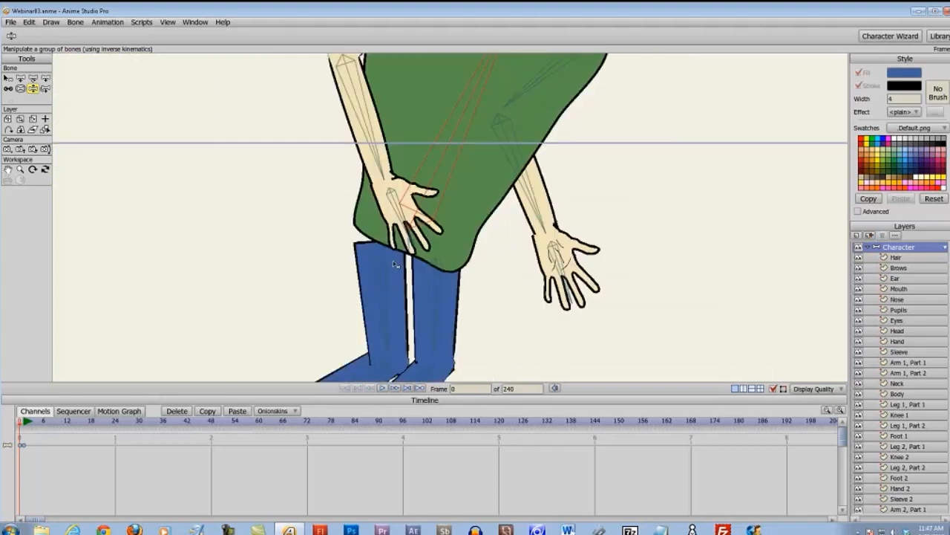
key("ctrl+z")
key("ctrl+z")
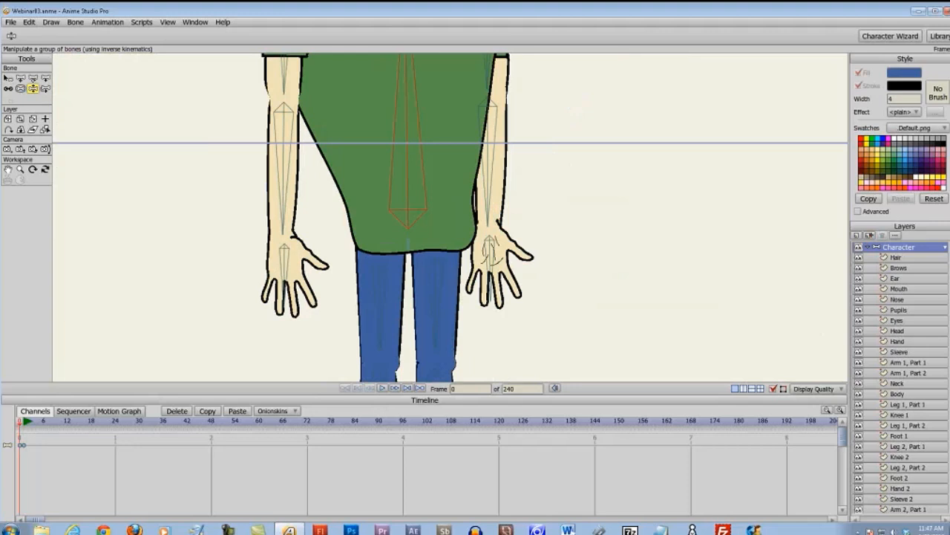
- Add a vector layer named Bottom and place it beneath Arm 2, Part 2 in the layer stack
scroll(901, 377, "down", 1)
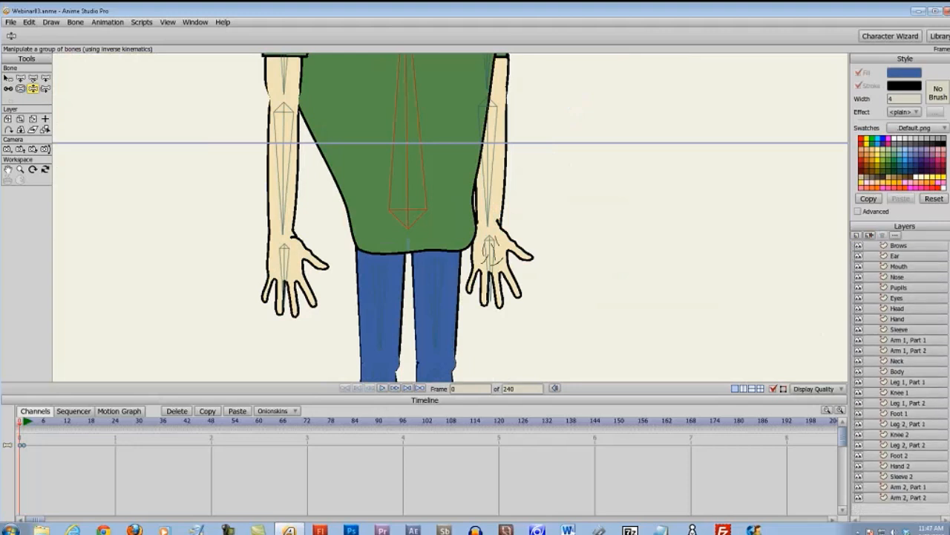
left_click(903, 497)
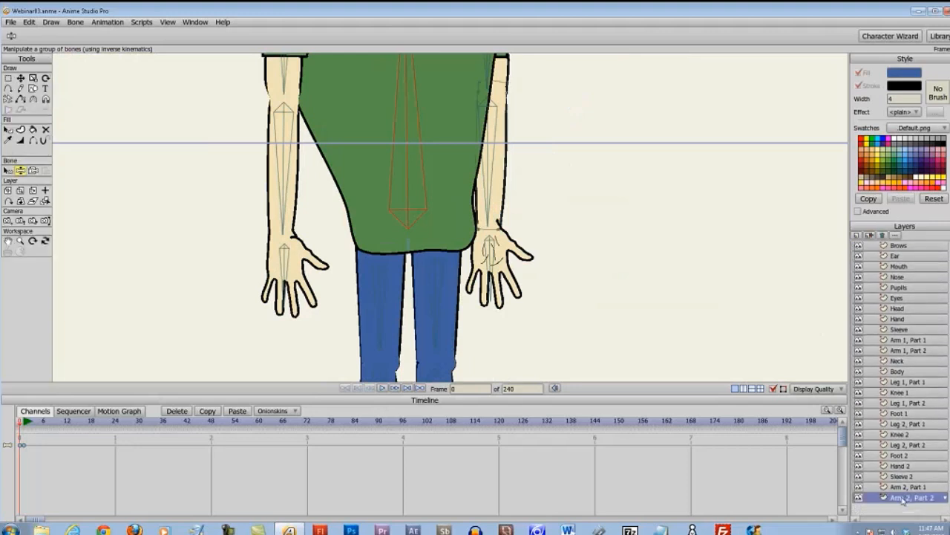
left_click(857, 236)
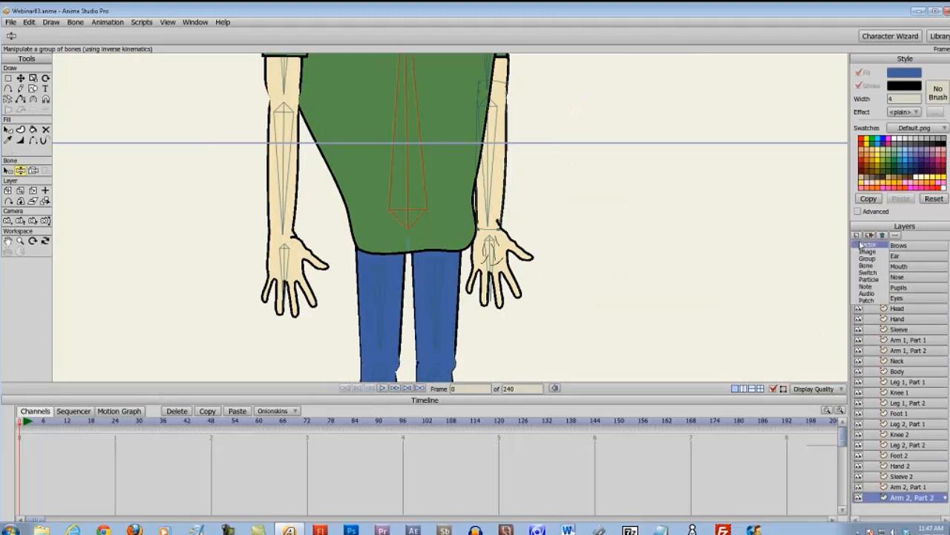
left_click(861, 244)
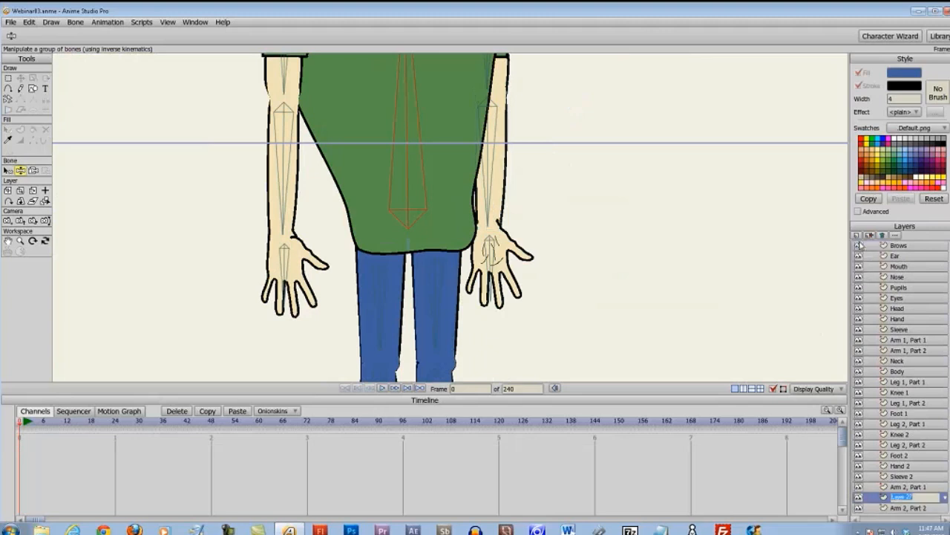
type("Bottom")
key("Return")
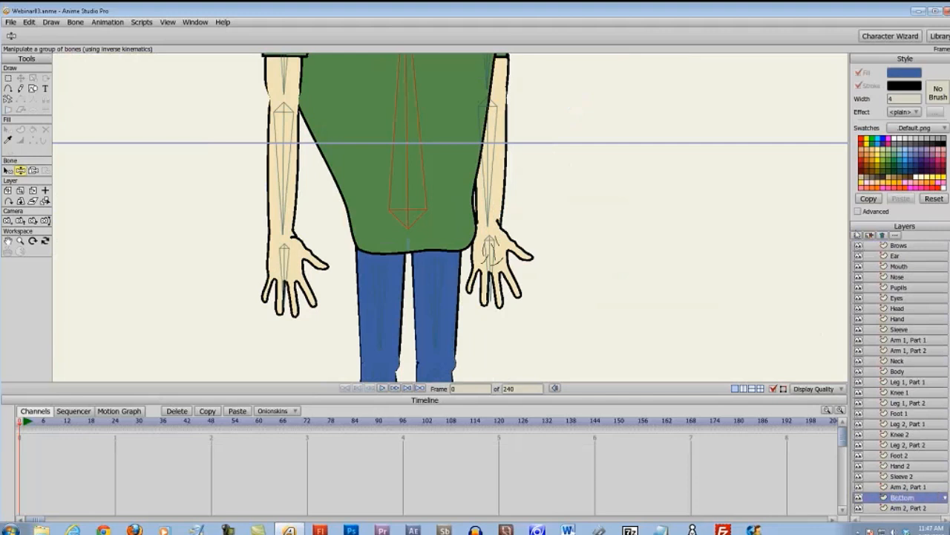
left_click_drag(904, 497, 913, 509)
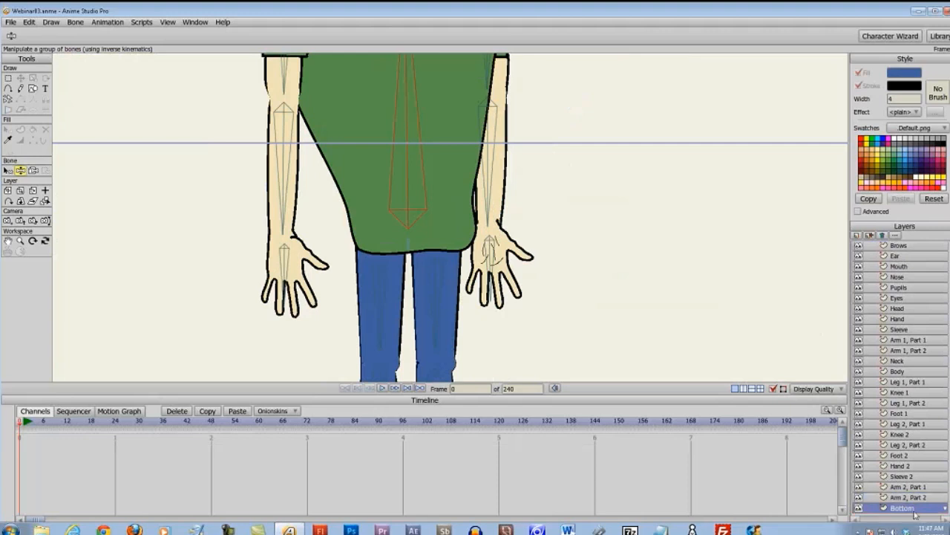
- Draw a flat blue oval with a black outline across the hips on the Bottom layer, spanning the shirt's lower edge
key("i")
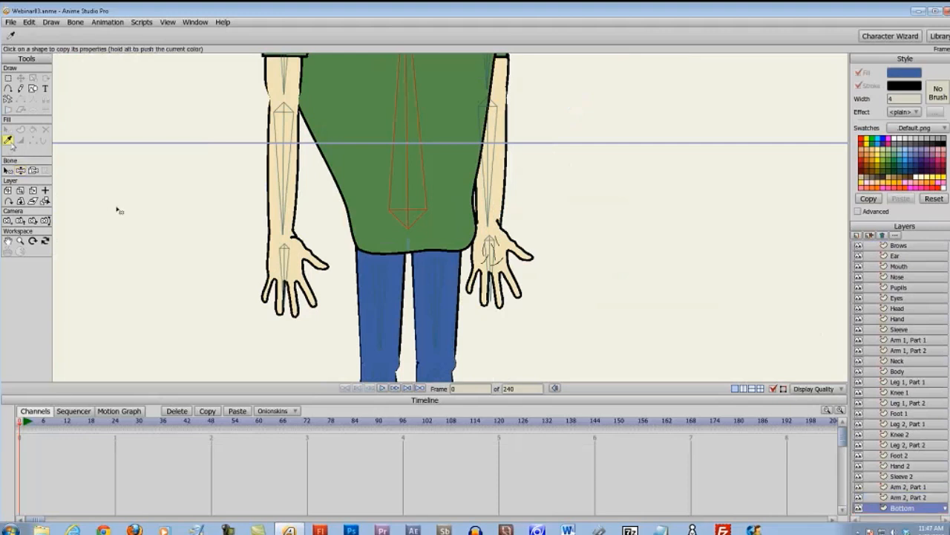
mouse_move(389, 293)
left_mouse_down()
mouse_move(374, 243)
mouse_move(373, 302)
left_mouse_up()
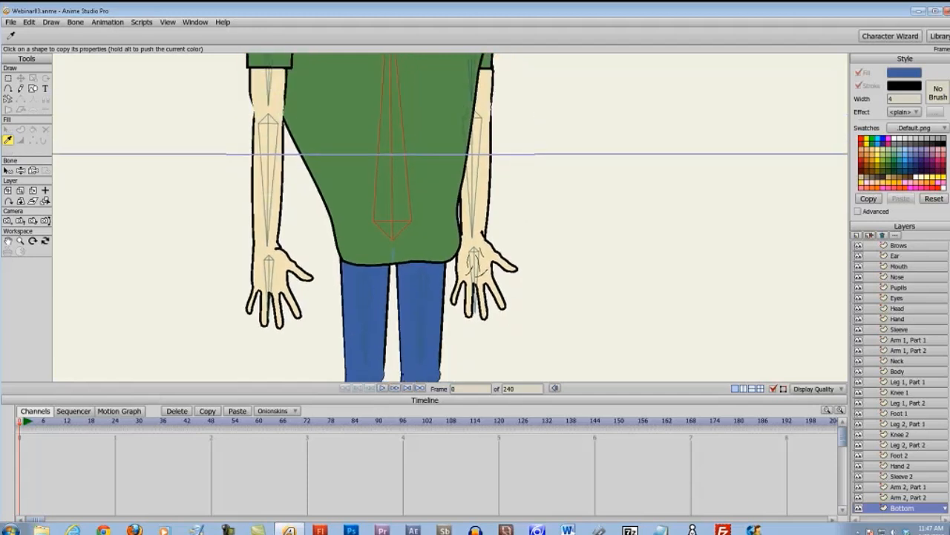
key("s")
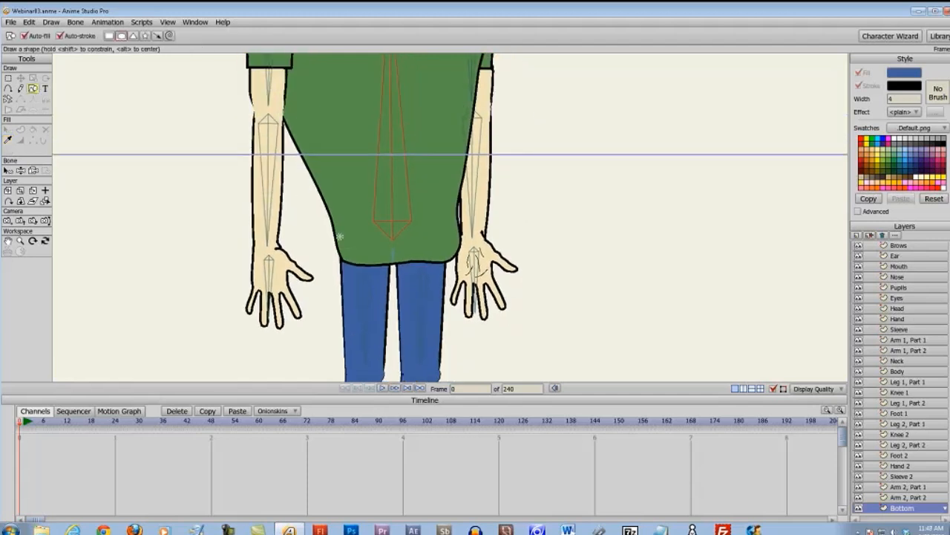
left_click_drag(338, 236, 456, 266)
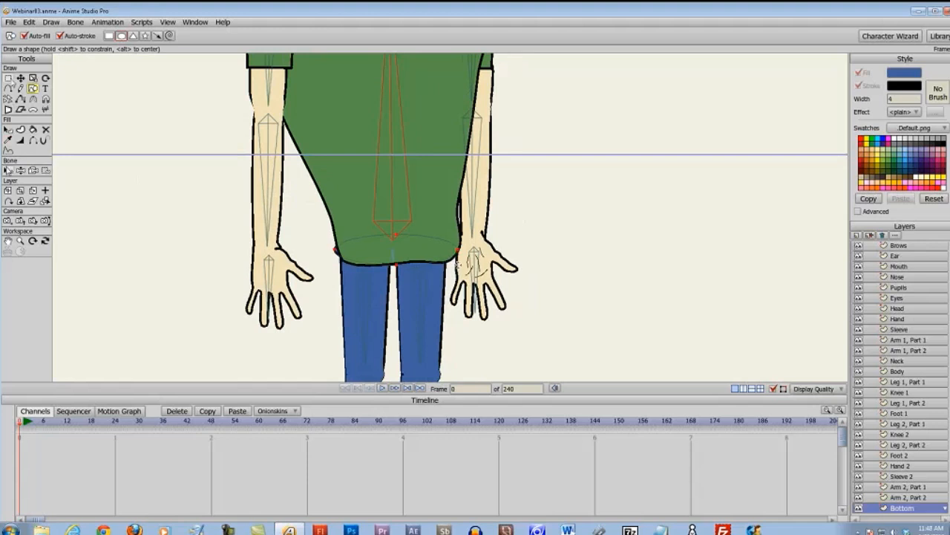
- Add two points to the upper curve of the oval near the back hip and adjust the points to fill out that end
key("a")
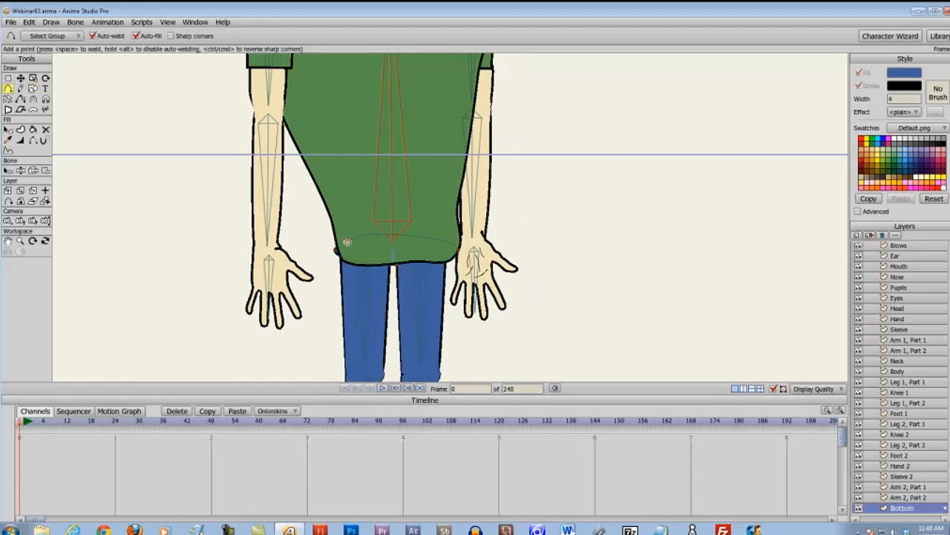
left_click_drag(346, 241, 366, 237)
left_click(20, 78)
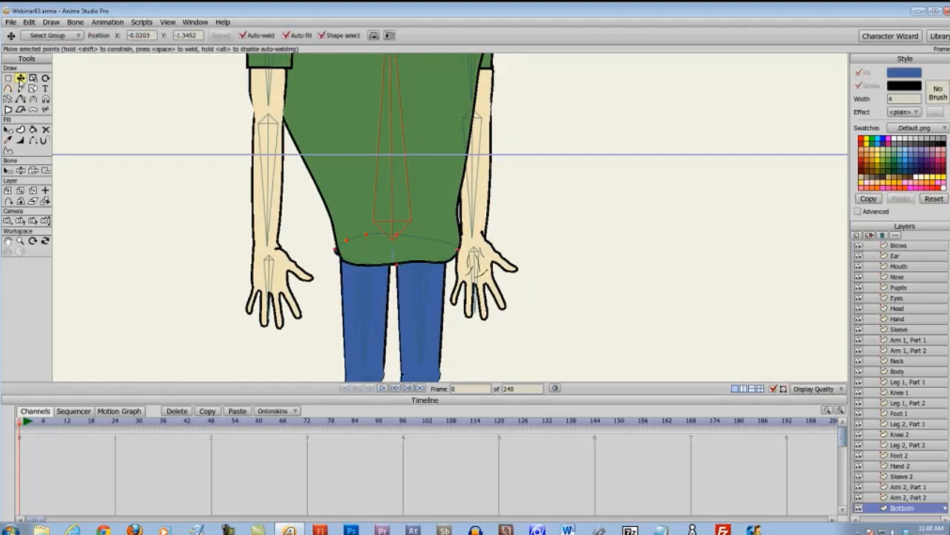
left_click(320, 257)
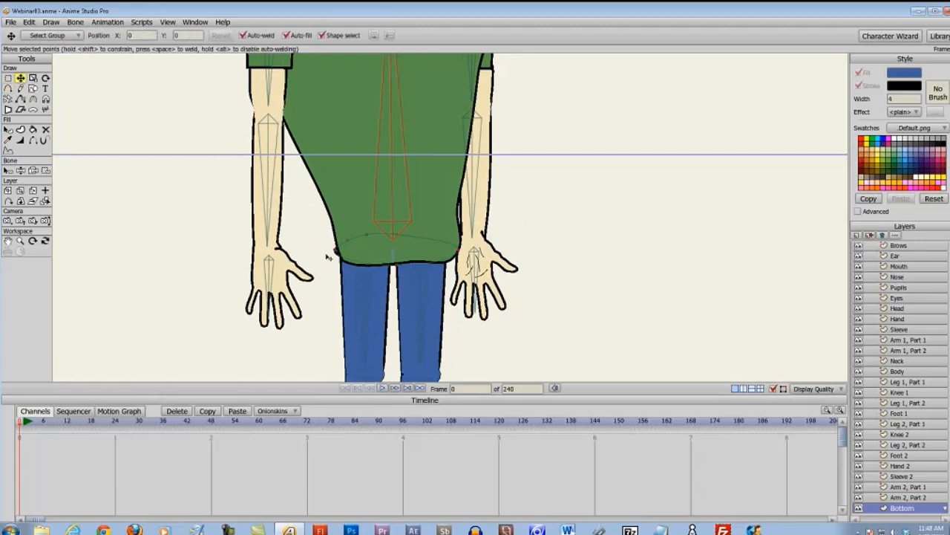
left_click(346, 242)
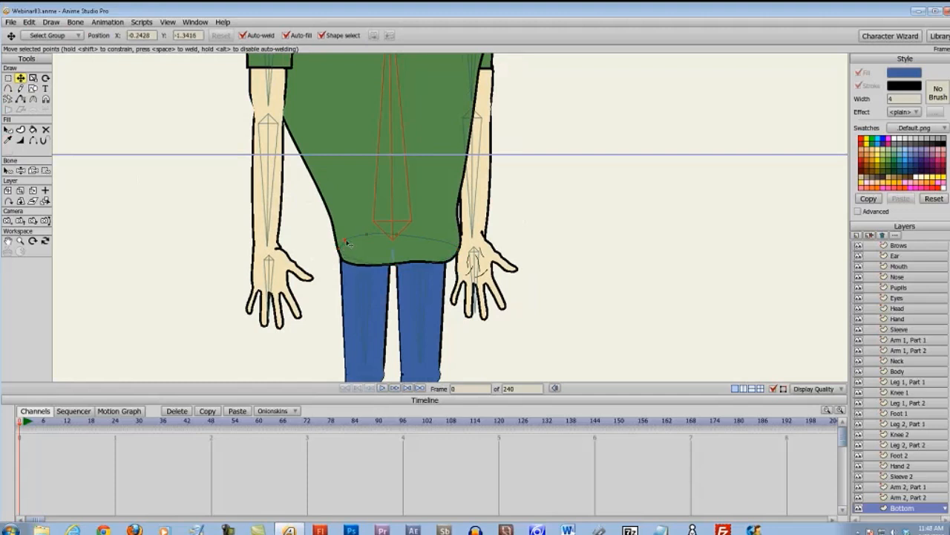
left_click_drag(347, 244, 343, 260)
left_click(368, 237)
key("ctrl+z")
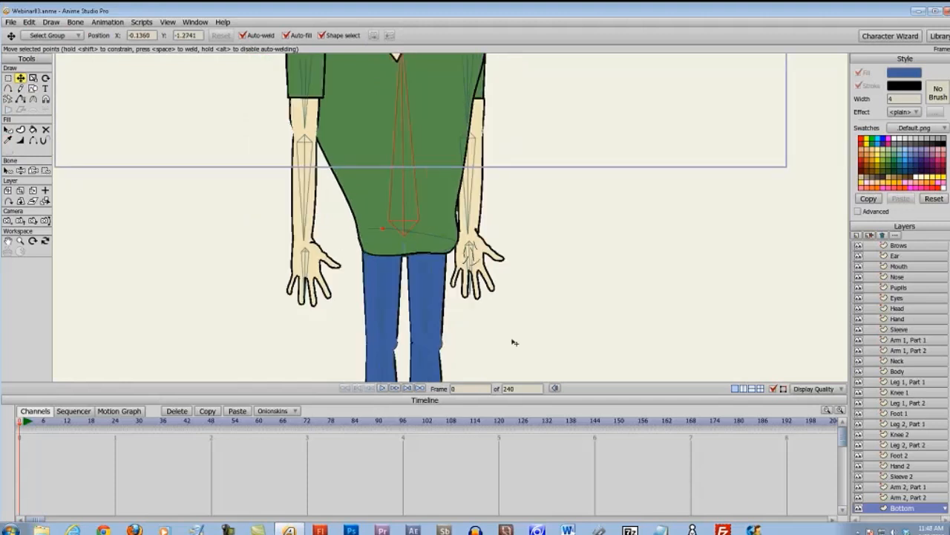
scroll(515, 342, "down", 3)
scroll(922, 295, "up", 1)
- Lean the torso forward with the body bone on the Character layer and inspect how the new hip shape fills the gap
left_click(896, 250)
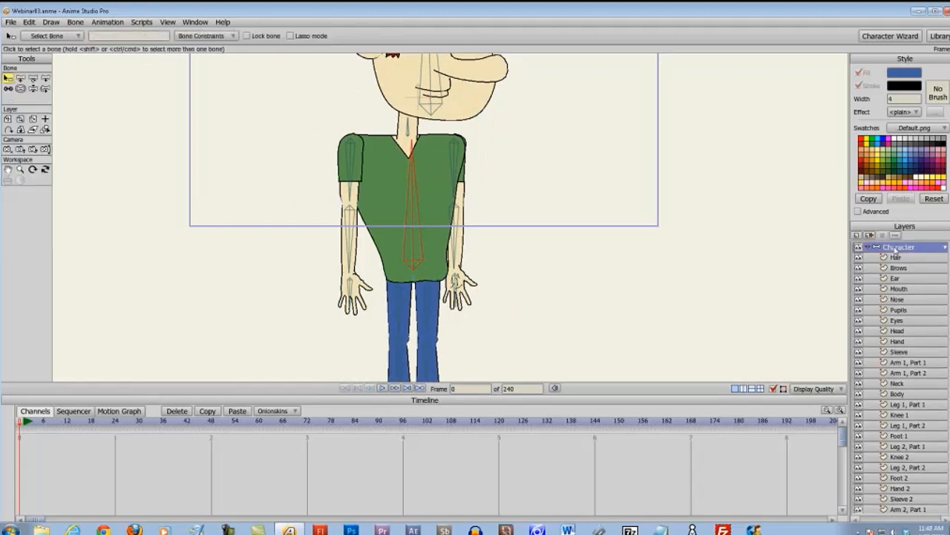
left_click(352, 226)
left_click(32, 89)
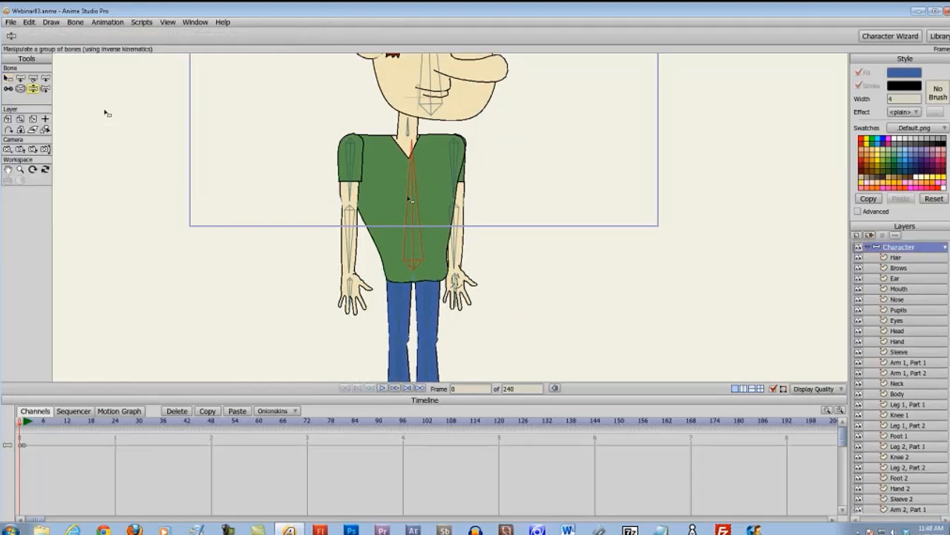
left_click_drag(407, 267, 453, 209)
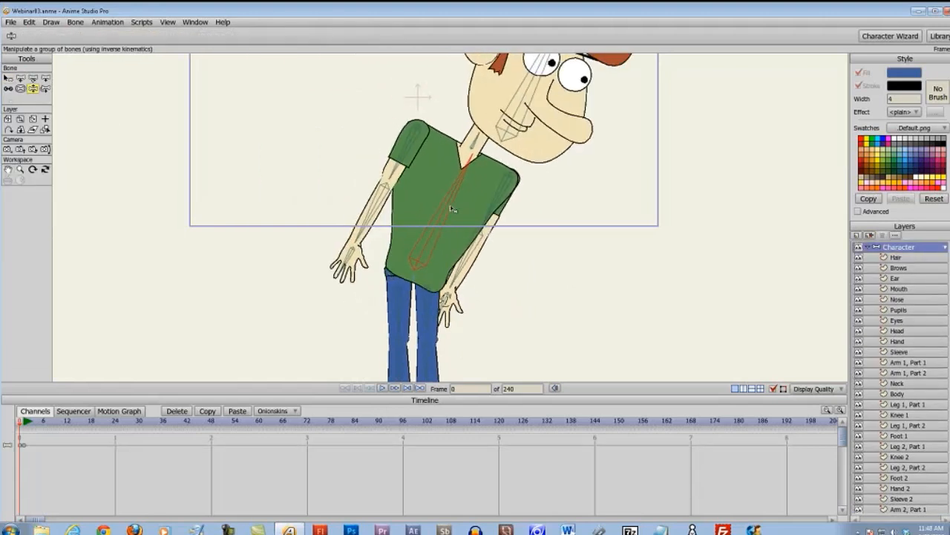
scroll(390, 282, "up", 4)
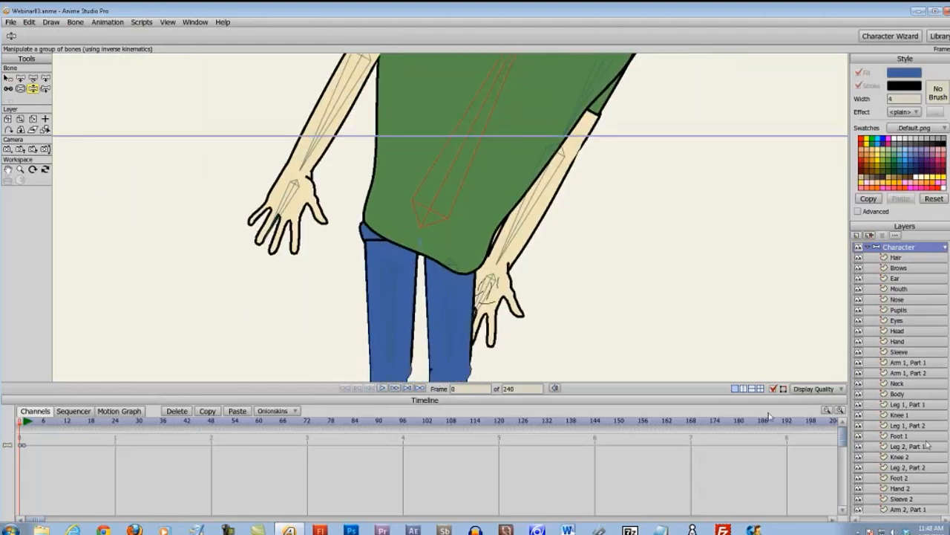
- Hide the top outline edges of Leg 1, Part 1 and Leg 2, Part 1, turning the Body layer off during the edit and back on
left_click(907, 405)
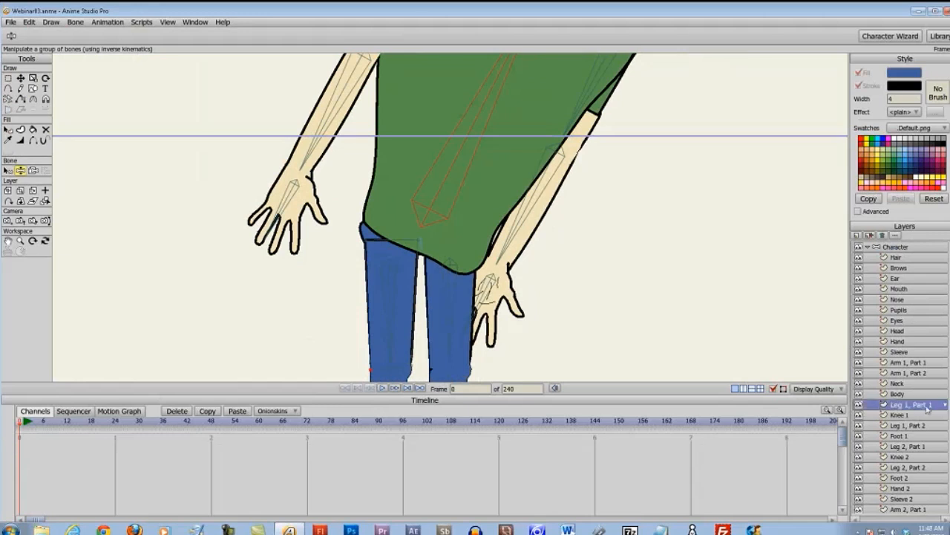
scroll(539, 342, "up", 3)
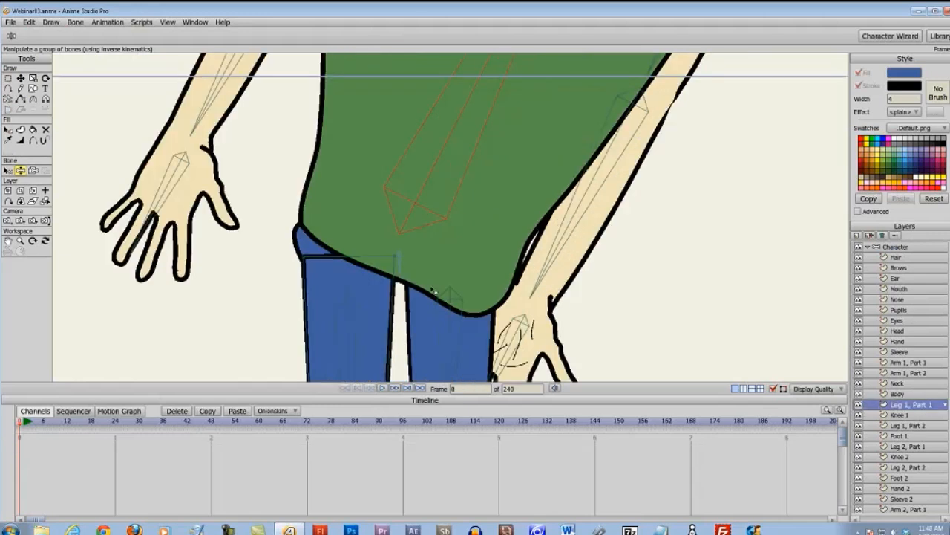
left_click(33, 141)
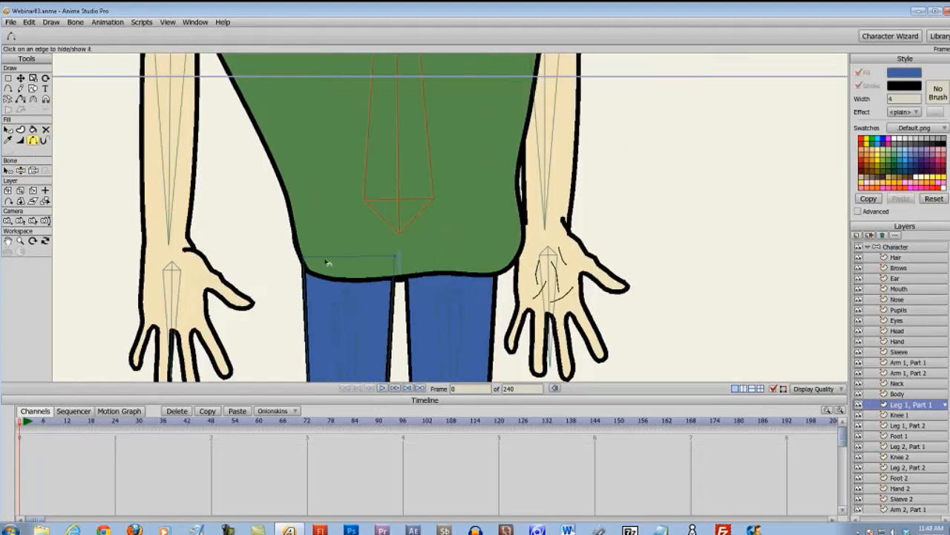
left_click(861, 395)
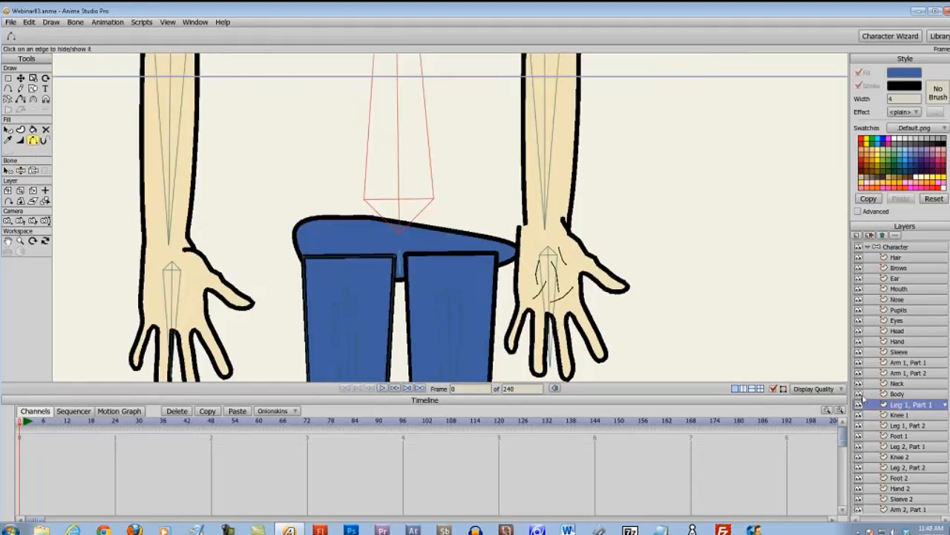
left_click(352, 259)
left_click(895, 446)
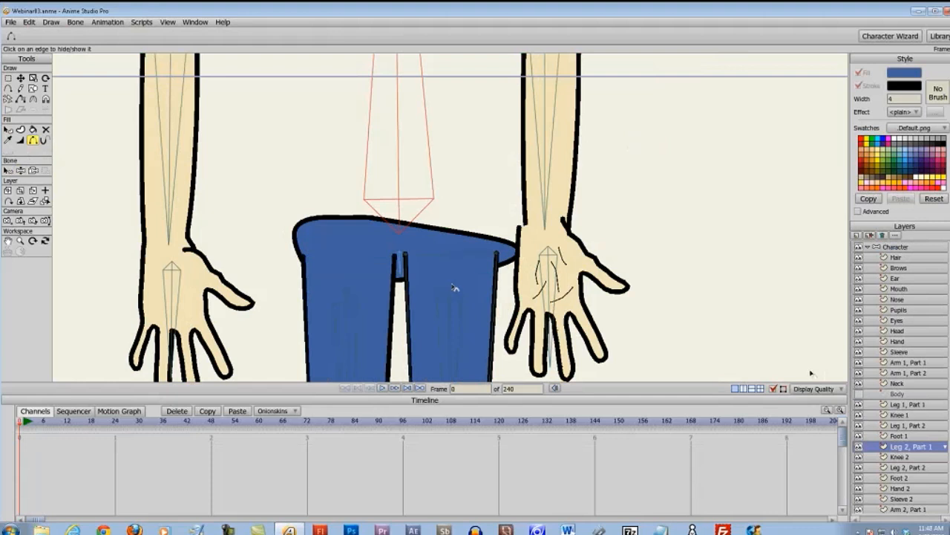
left_click(859, 394)
- Lean the torso forward with the body bone on the Character layer and examine how the hip area joins the legs
scroll(634, 324, "down", 5)
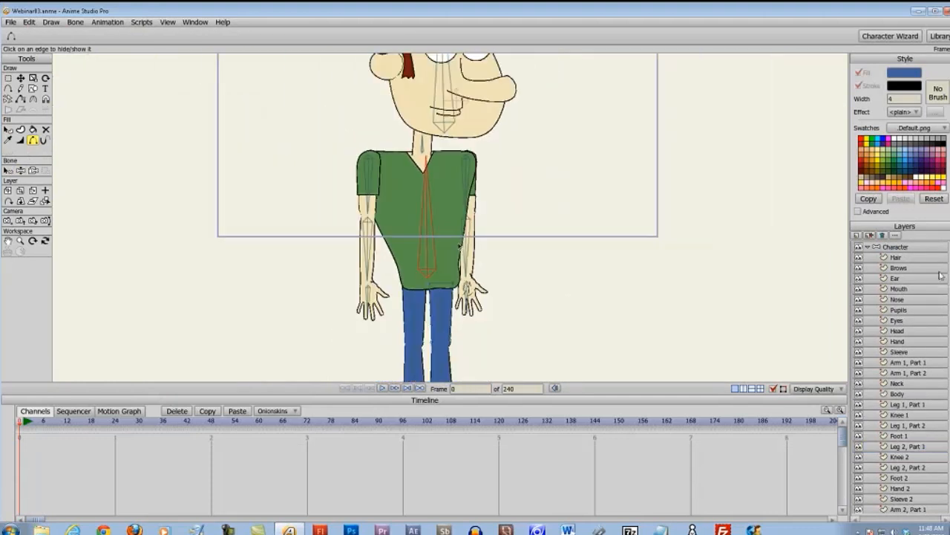
left_click(896, 246)
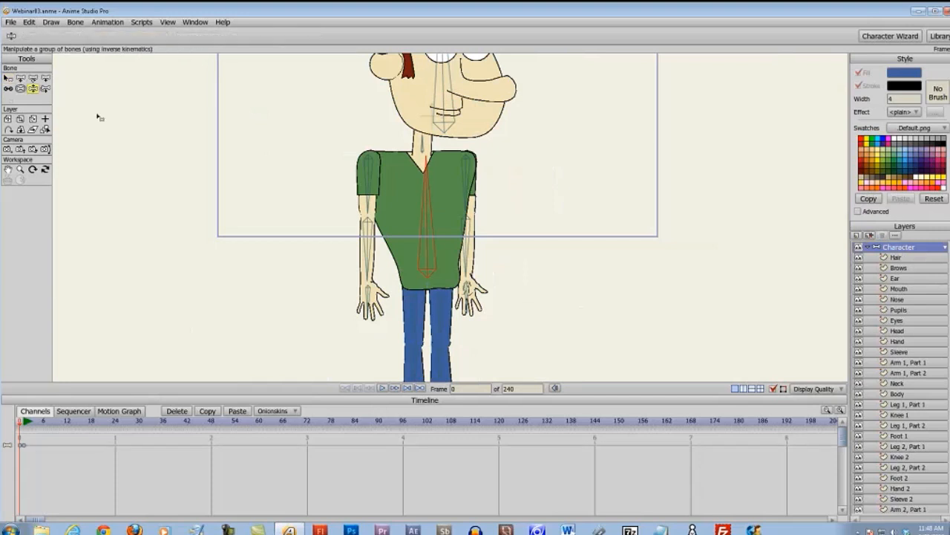
left_click_drag(430, 223, 465, 245)
scroll(465, 245, "up", 4)
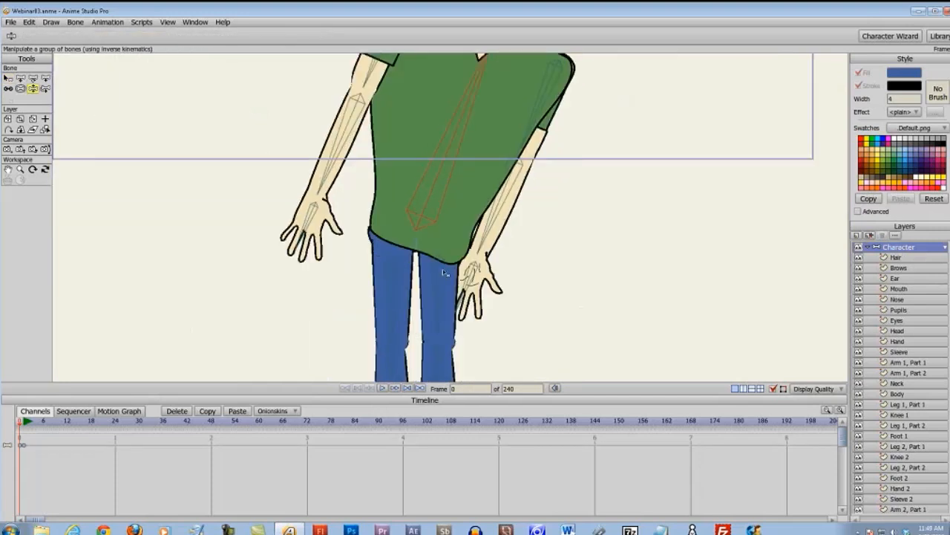
left_click_drag(442, 269, 488, 170)
scroll(460, 223, "down", 4)
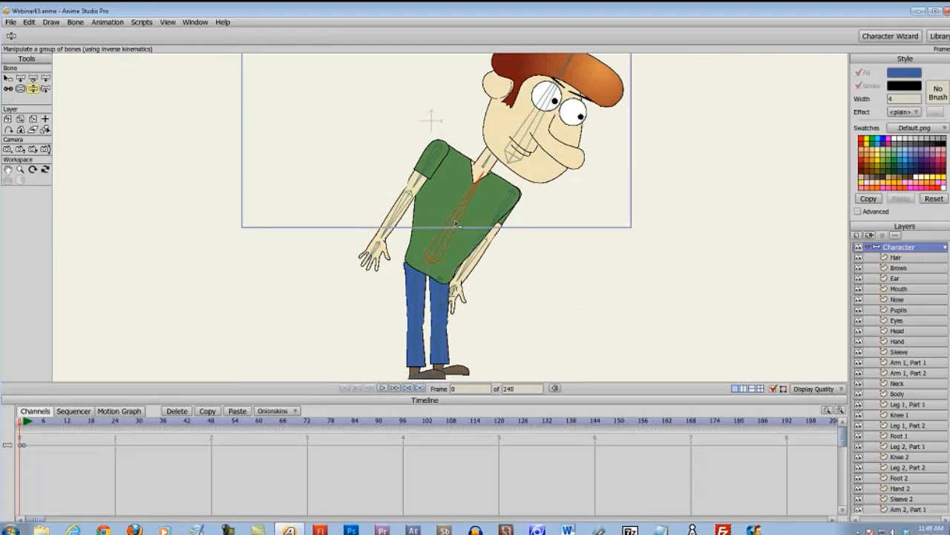
mouse_move(459, 224)
left_mouse_down()
mouse_move(496, 292)
mouse_move(503, 285)
mouse_move(464, 215)
mouse_move(483, 228)
mouse_move(483, 220)
mouse_move(455, 210)
mouse_move(487, 230)
mouse_move(454, 211)
left_mouse_up()
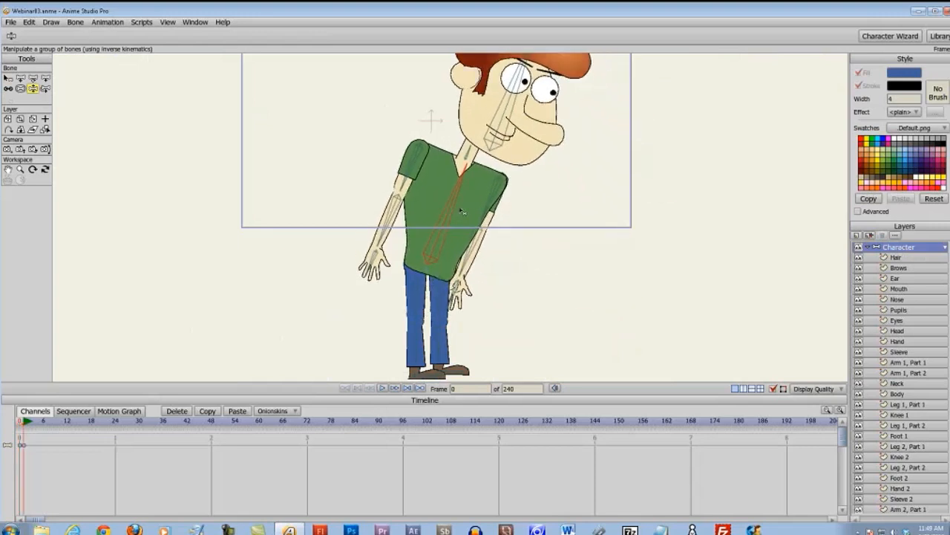
left_click_drag(454, 211, 455, 211)
- Bend both arms by manipulating the hand bones and examine the elbow joints up close
left_click_drag(378, 286, 409, 269)
left_click_drag(466, 276, 520, 243)
scroll(374, 245, "up", 3)
scroll(388, 255, "up", 3)
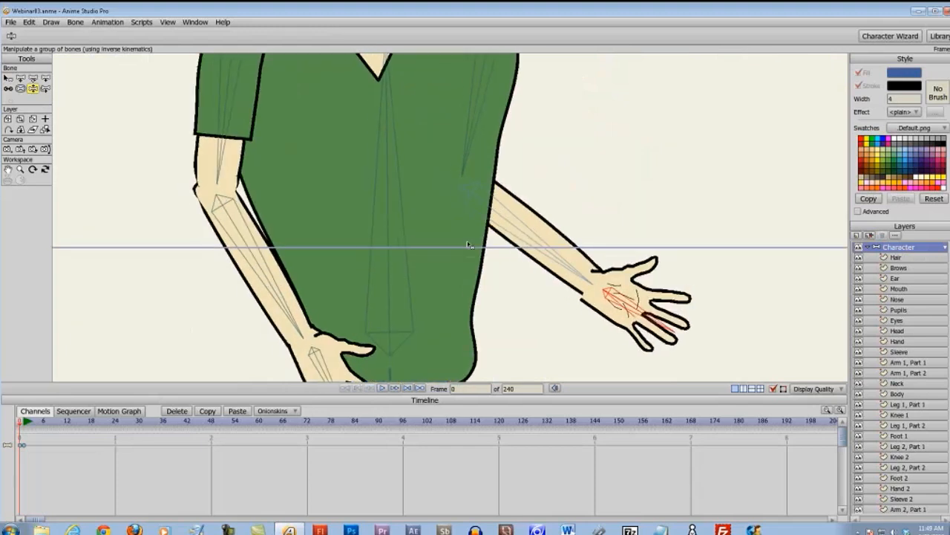
scroll(473, 334, "down", 5)
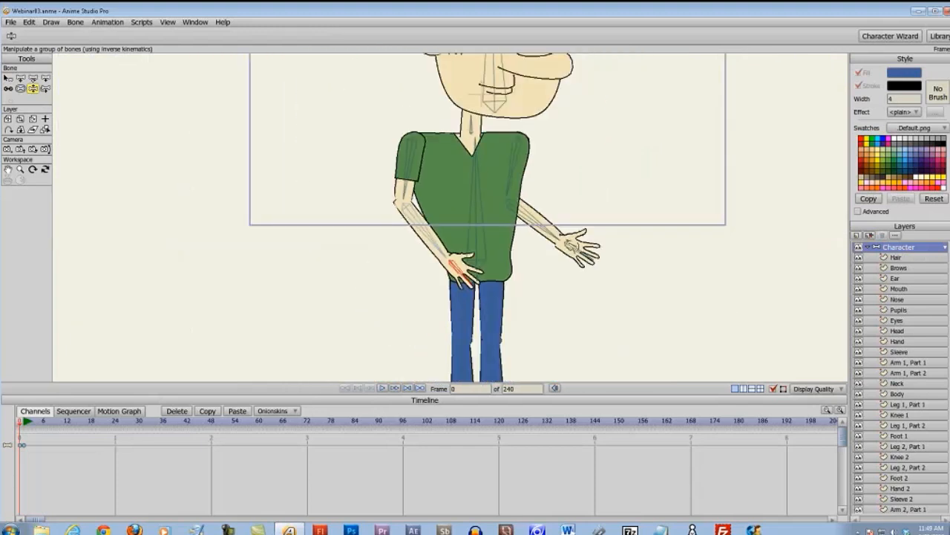
- Try manipulating the two foot bones to test the legs, and undo the test poses
left_click_drag(467, 345, 407, 325)
left_click_drag(511, 343, 517, 365)
key("ctrl+z")
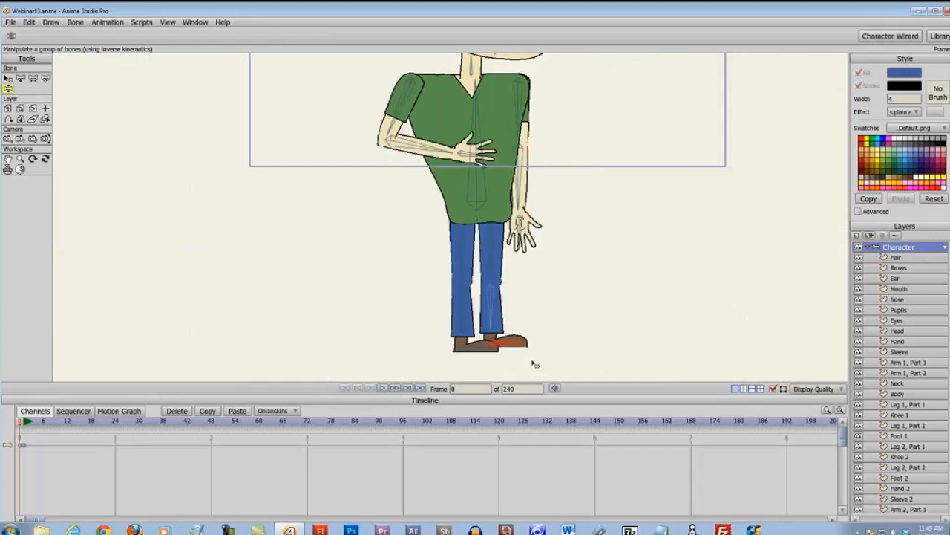
key("ctrl+z")
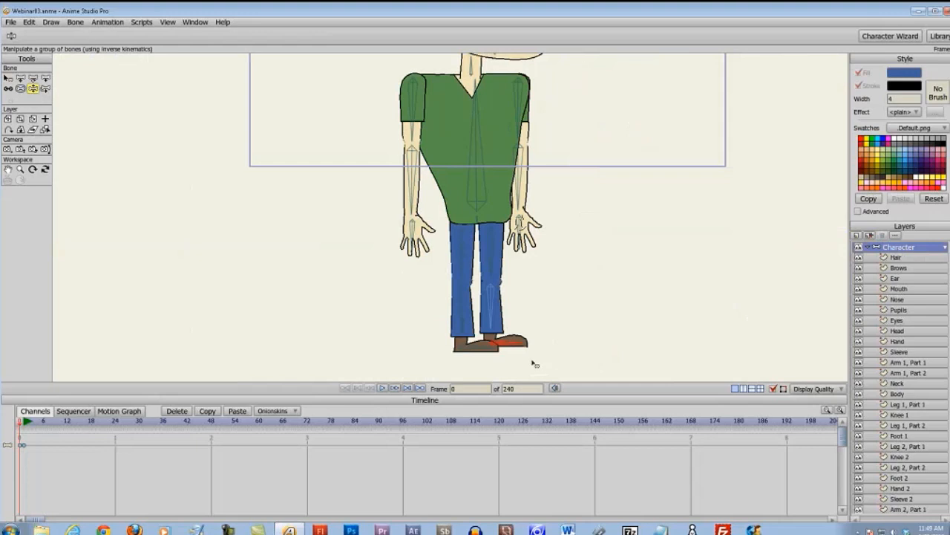
- Bend the front arm across the waist and the rear arm outward with the hand bones, inspecting the front elbow
left_click_drag(421, 251, 456, 260)
scroll(420, 178, "up", 3)
left_click_drag(407, 119, 456, 199)
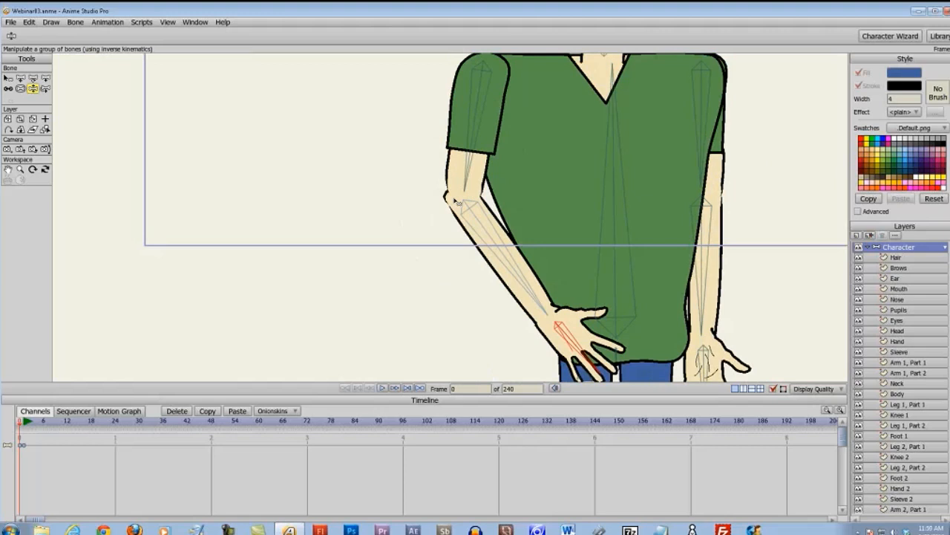
scroll(427, 289, "down", 1)
scroll(428, 289, "down", 2)
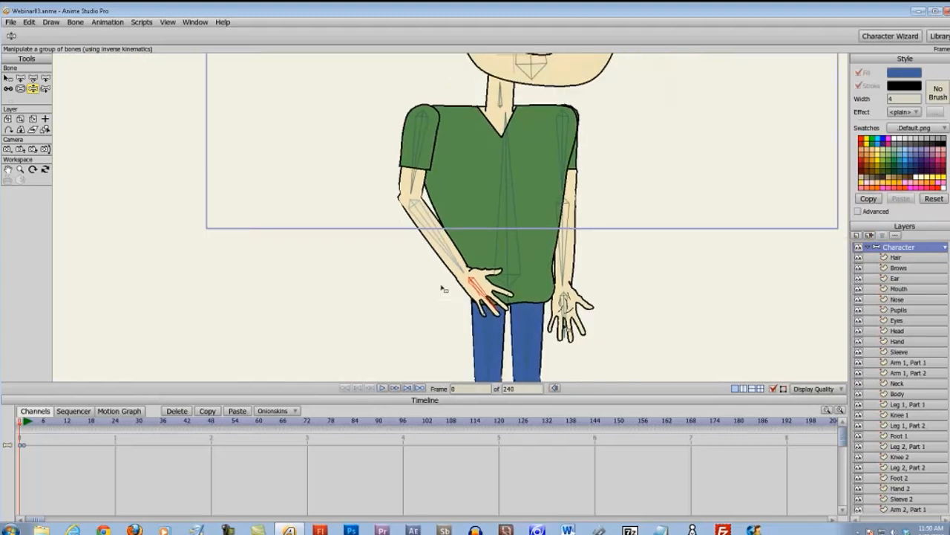
left_click_drag(568, 323, 638, 266)
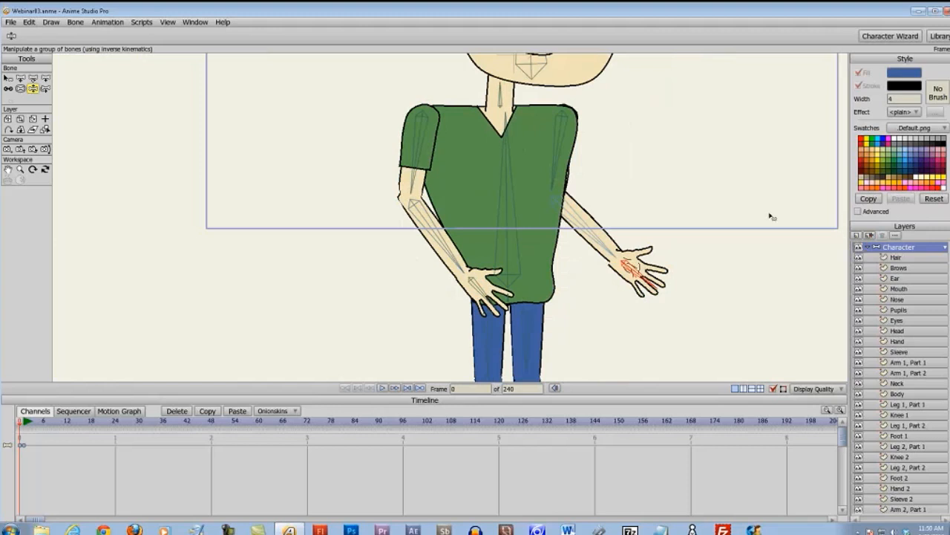
scroll(685, 255, "down", 3)
left_click_drag(652, 185, 640, 191)
scroll(659, 253, "down", 1)
scroll(659, 253, "down", 2)
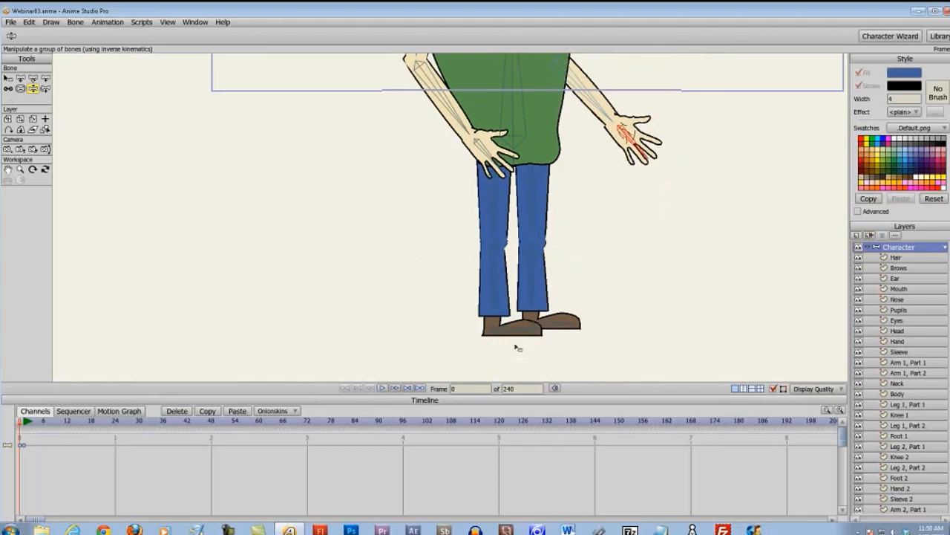
- Test the knees by swinging the front leg backward and the other leg slightly forward with the foot bones
left_click_drag(515, 344, 445, 326)
left_click(556, 329)
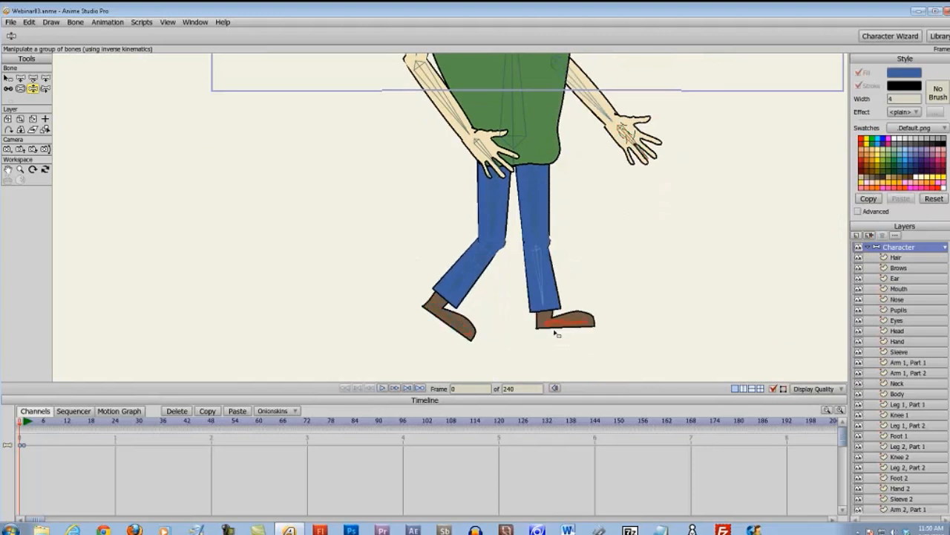
mouse_move(557, 329)
left_mouse_down()
mouse_move(539, 325)
mouse_move(556, 352)
mouse_move(552, 344)
left_mouse_up()
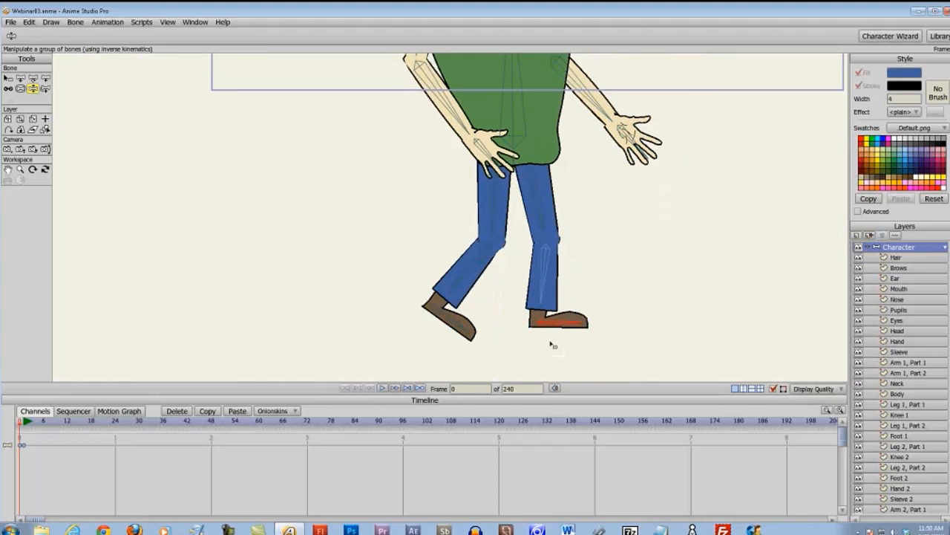
left_click_drag(589, 191, 585, 280)
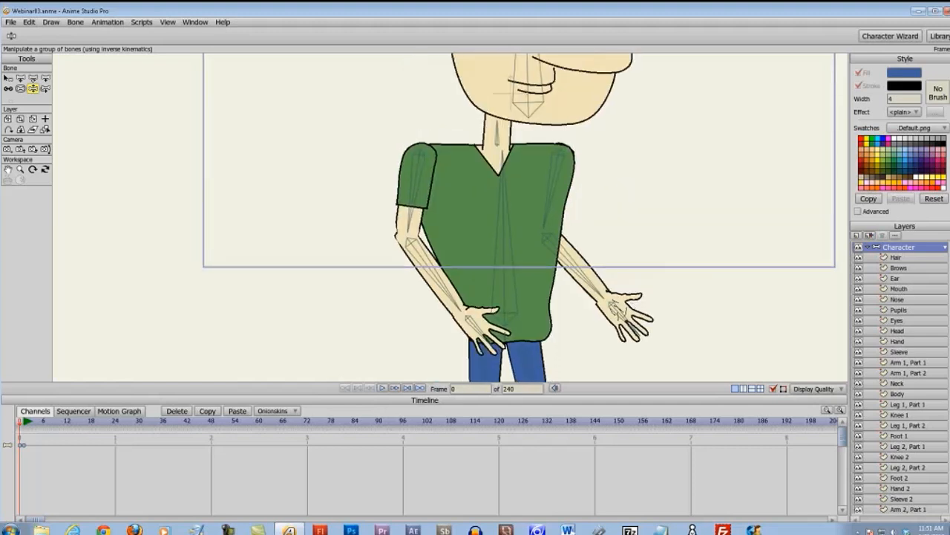
- Collapse the Character group and add a new vector layer above it
left_click(867, 247)
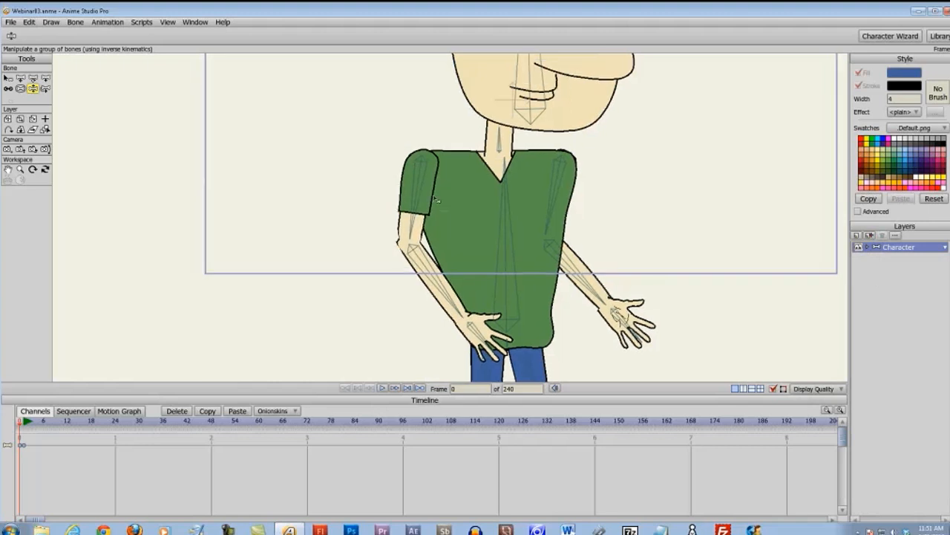
left_click(856, 236)
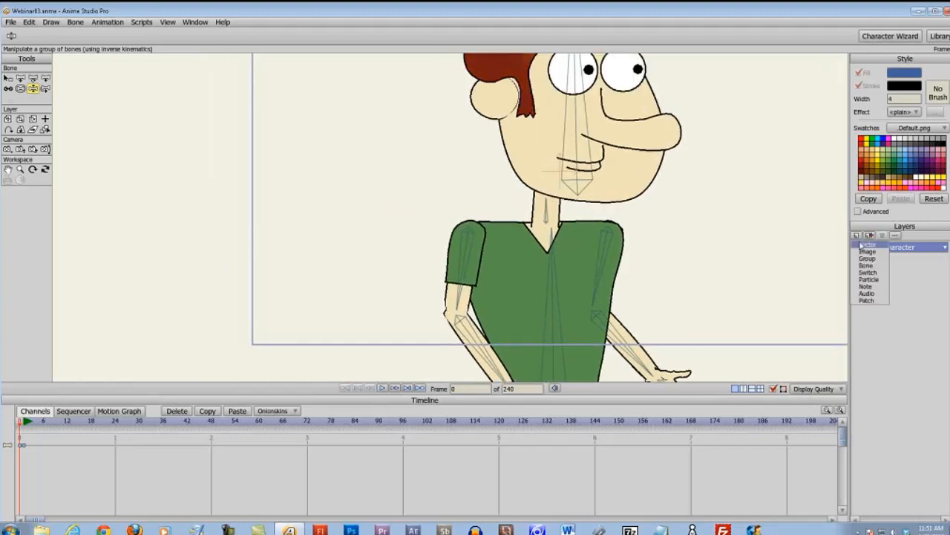
left_click(865, 243)
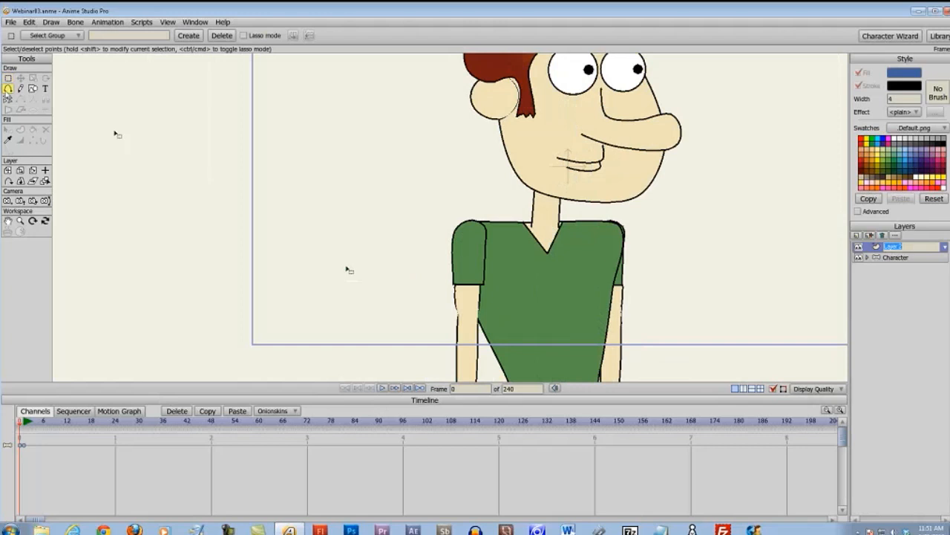
- Draw two separate rounded blue shapes with black outlines side by side in the empty area beside the character's head
left_click(7, 88)
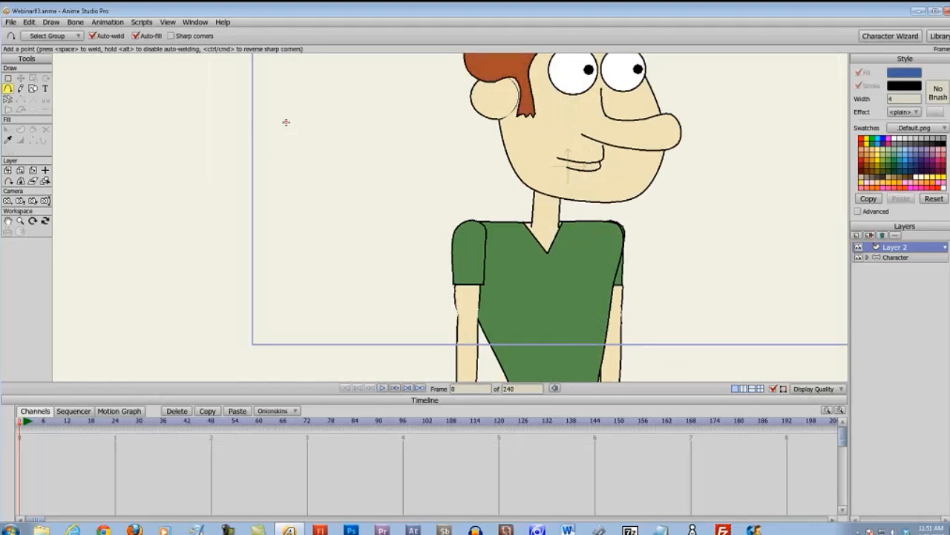
mouse_move(286, 122)
left_mouse_down()
mouse_move(274, 165)
mouse_move(326, 169)
mouse_move(328, 125)
mouse_move(286, 124)
left_mouse_up()
mouse_move(377, 107)
left_mouse_down()
mouse_move(364, 127)
mouse_move(377, 158)
mouse_move(409, 113)
mouse_move(380, 108)
left_mouse_up()
scroll(331, 152, "up", 1)
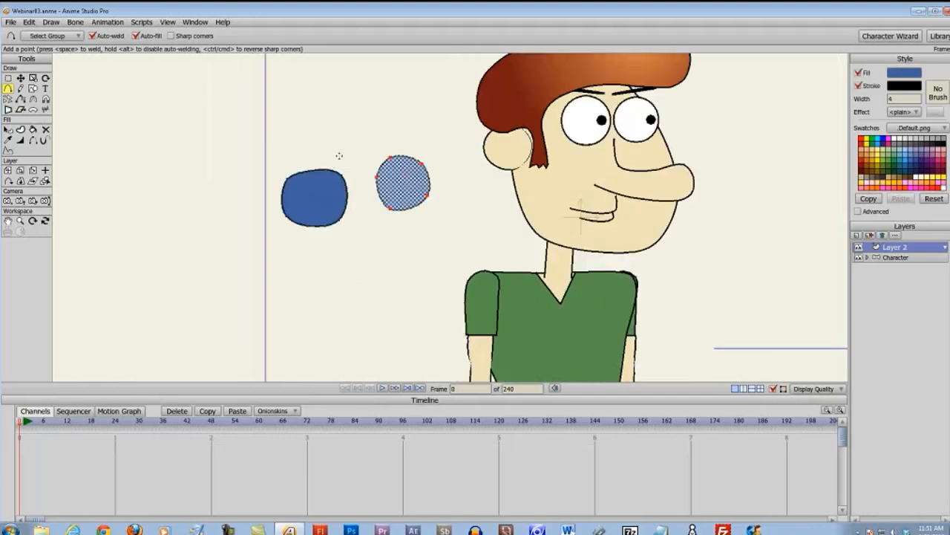
scroll(340, 164, "up", 1)
scroll(270, 153, "up", 3)
- Move the second shape's nearest point onto the outline of the first shape so the two shapes meet
left_click(20, 77)
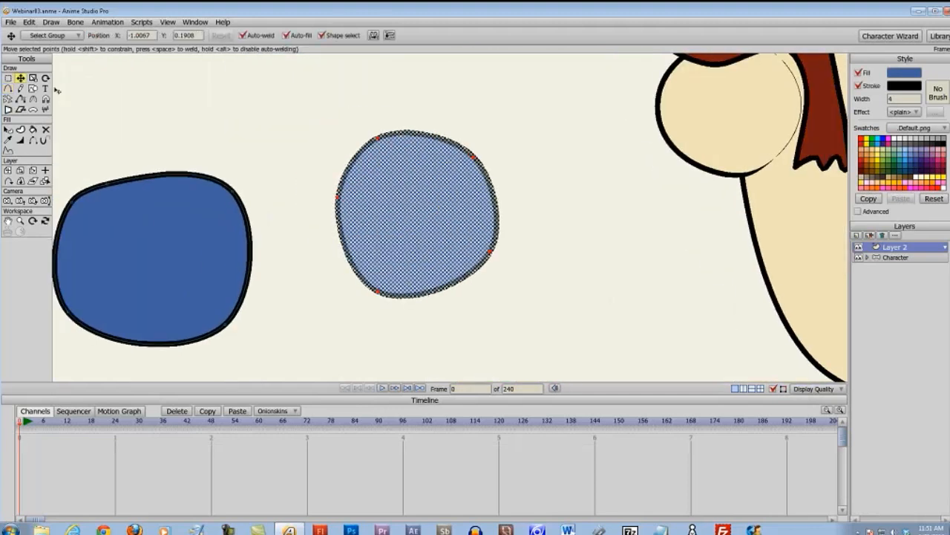
left_click(255, 159)
left_click_drag(339, 198, 232, 193)
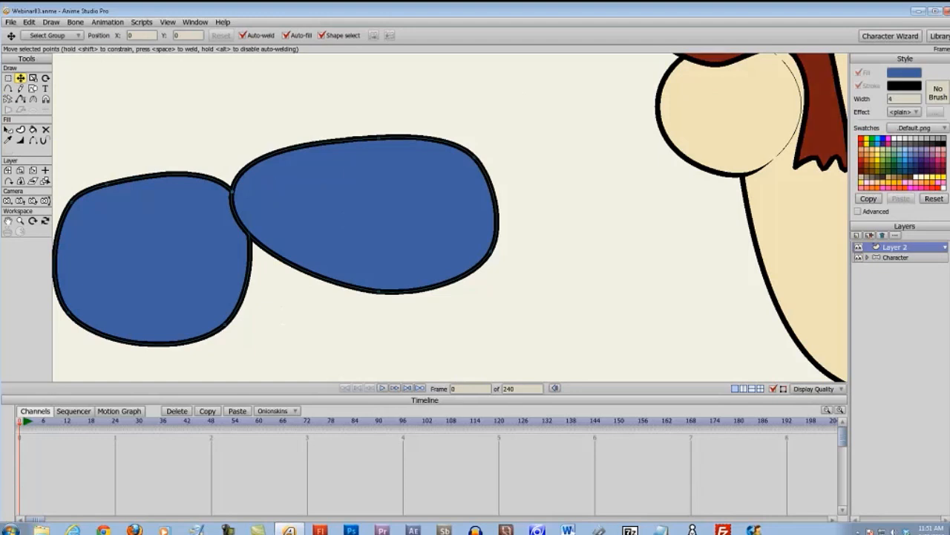
scroll(309, 314, "down", 4)
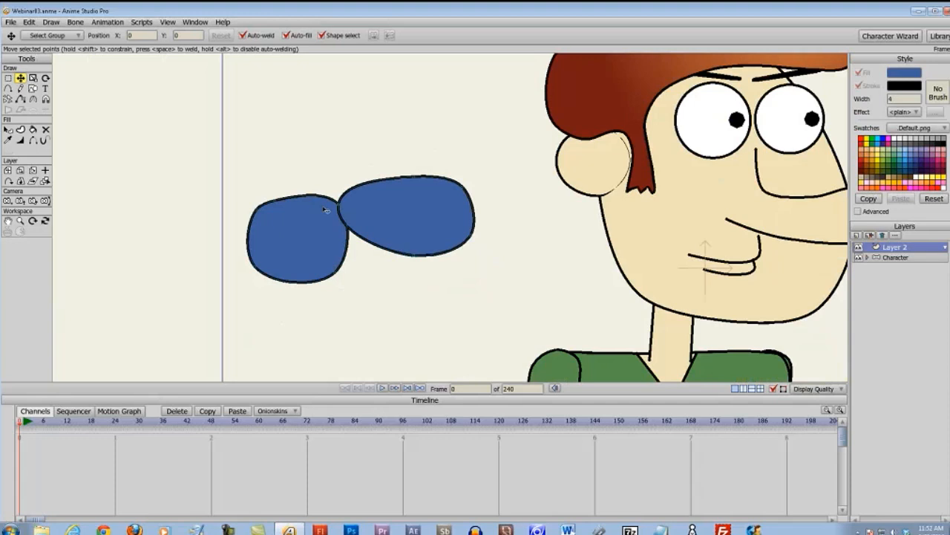
scroll(334, 230, "down", 2)
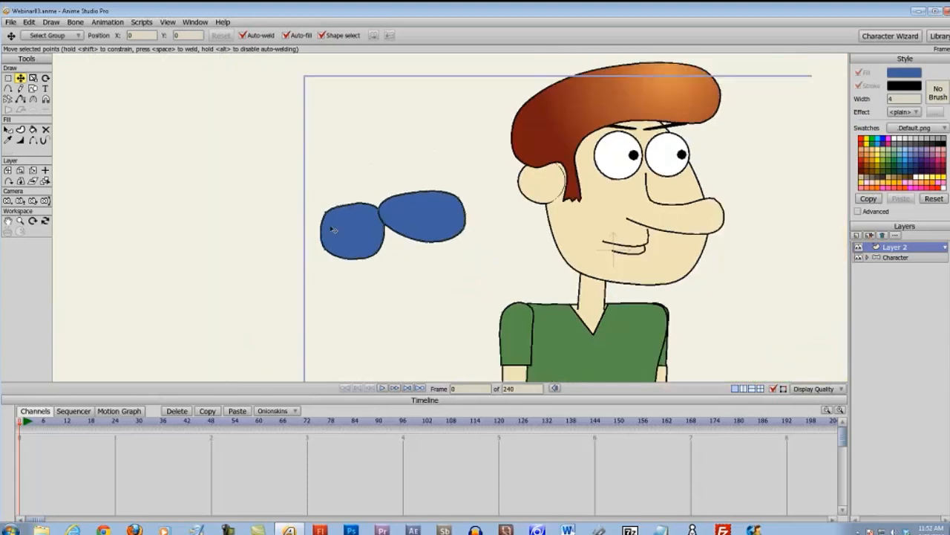
- Reorder the layers so that the Character bone layer sits above Layer 2
scroll(334, 230, "down", 2)
scroll(259, 178, "up", 3)
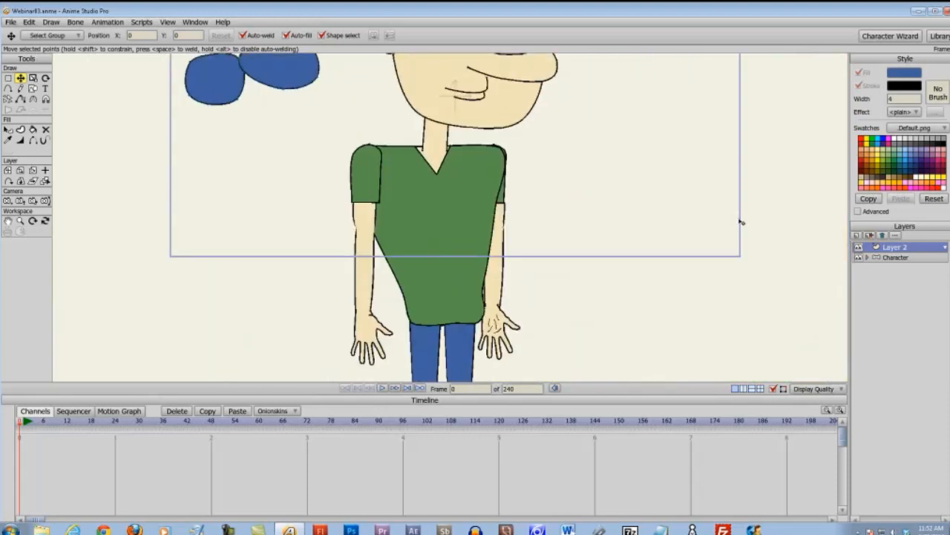
left_click(889, 257)
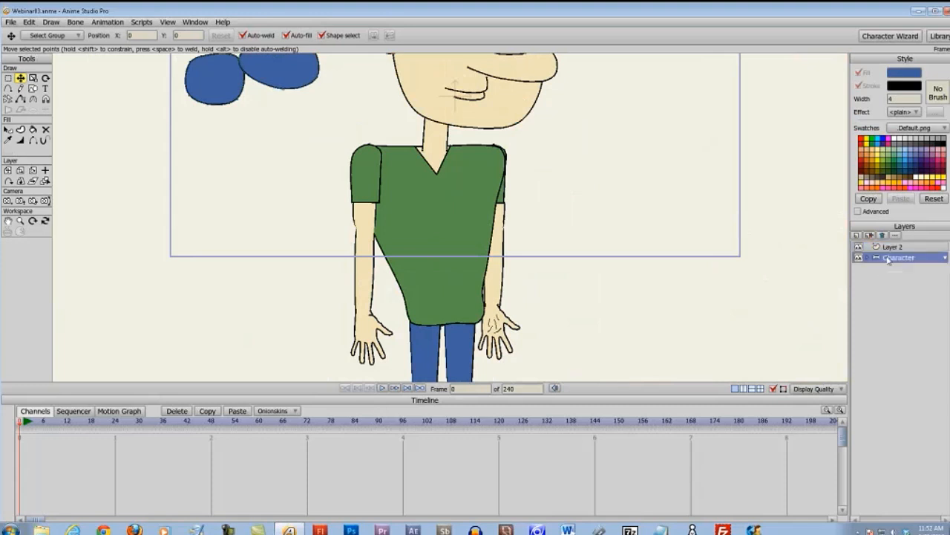
left_click_drag(889, 258, 888, 246)
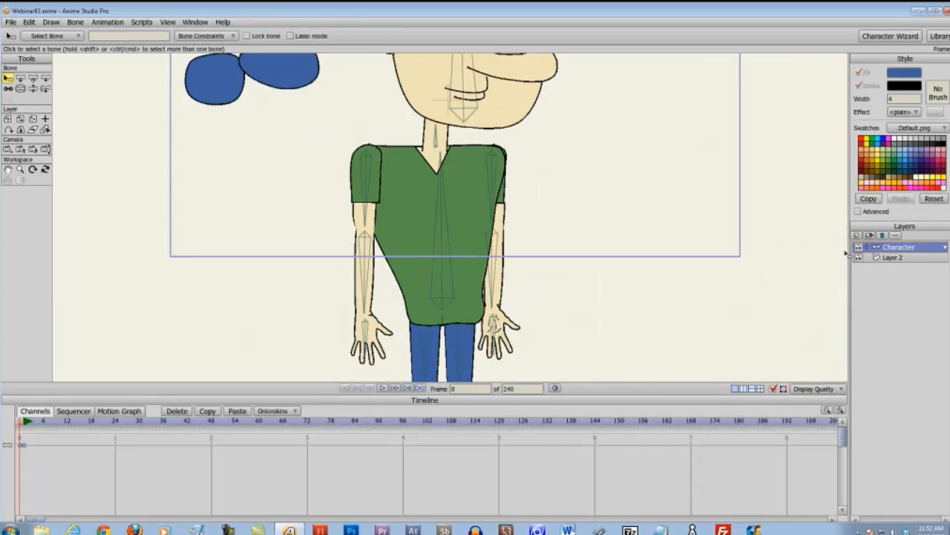
- Expand the Character group to list its sublayers and select the upper bone of the front arm
left_click(867, 247)
scroll(892, 364, "down", 2)
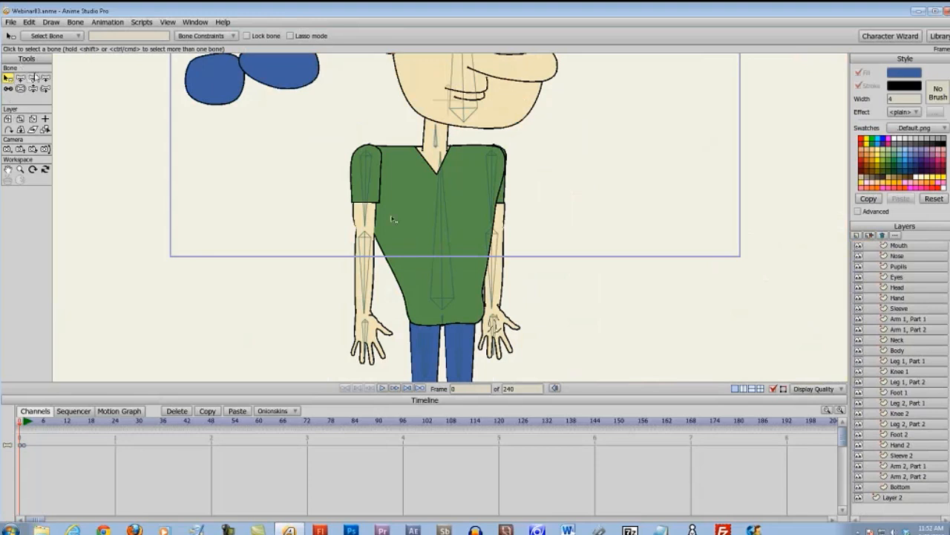
left_click(364, 173)
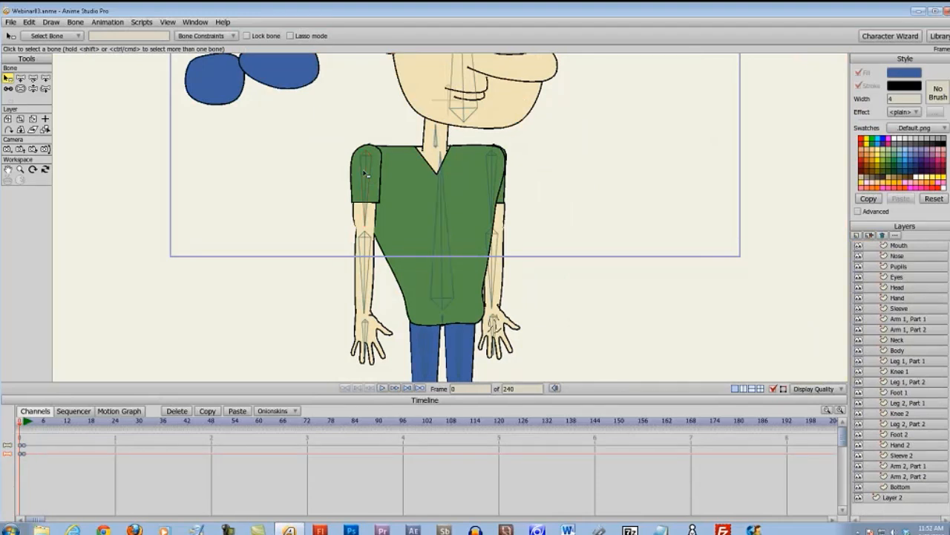
- Try moving the front arm's upper bone away from the sleeve into the empty area, and undo the move
key("t")
left_click_drag(364, 173, 330, 176)
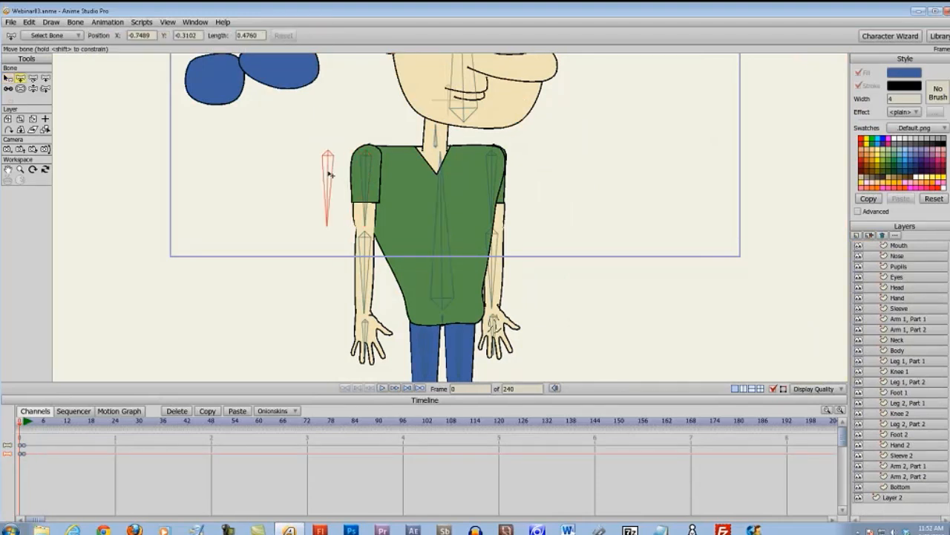
key("ctrl+z")
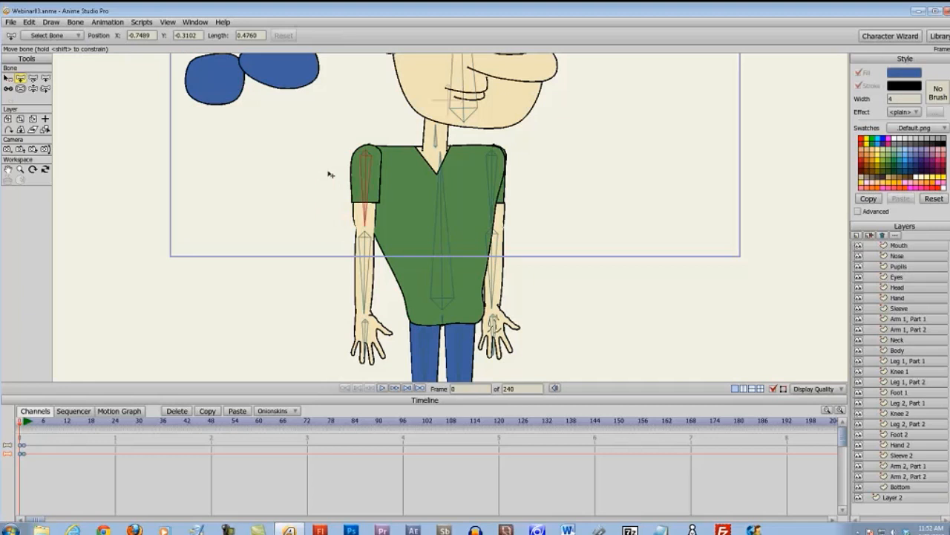
key("ctrl+z")
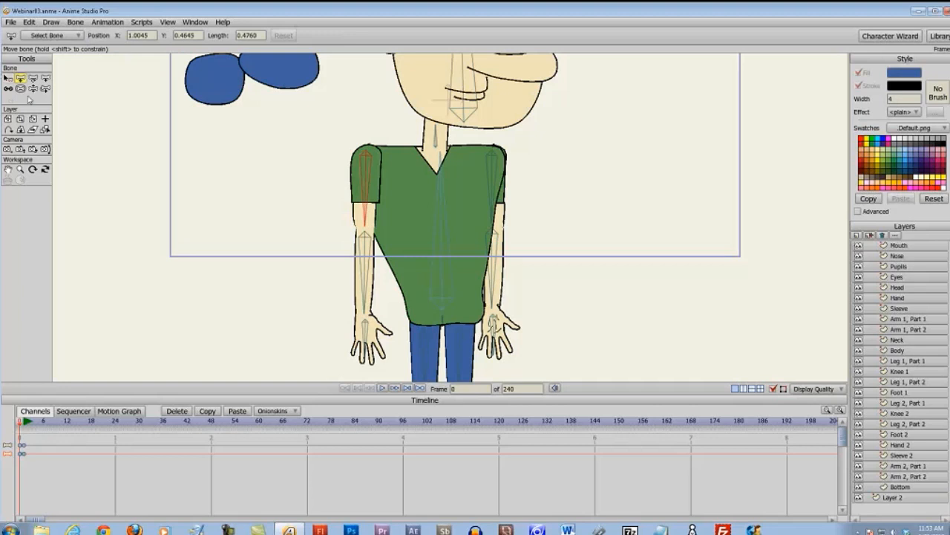
- Try pulling the front arm's hand bone toward the hip with Manipulate Bones, and undo the pose
key("z")
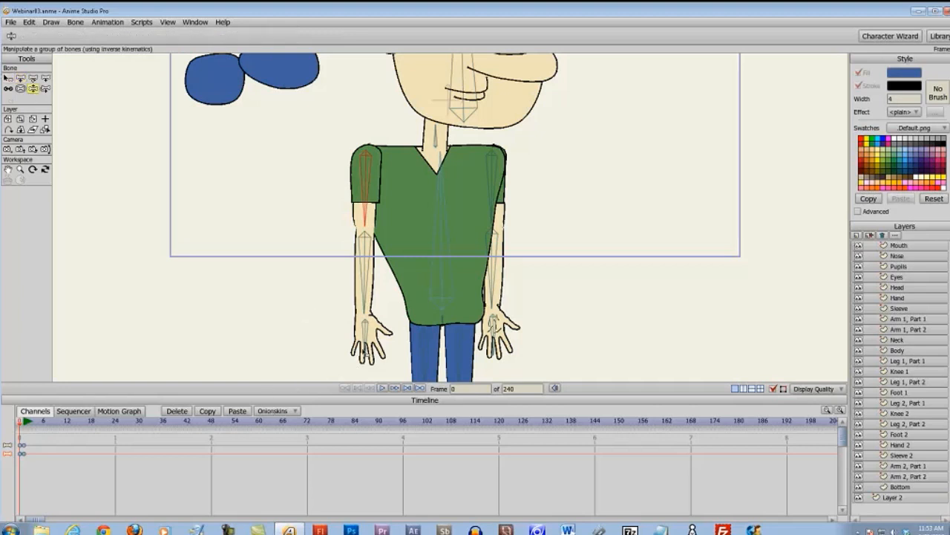
key("ctrl+Right")
key("ctrl+Left")
left_click(364, 335)
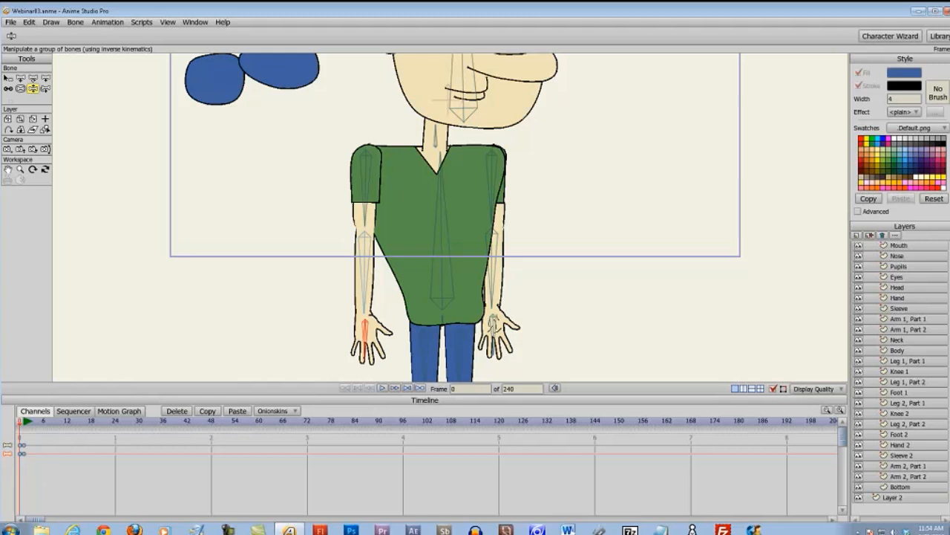
scroll(197, 352, "down", 4)
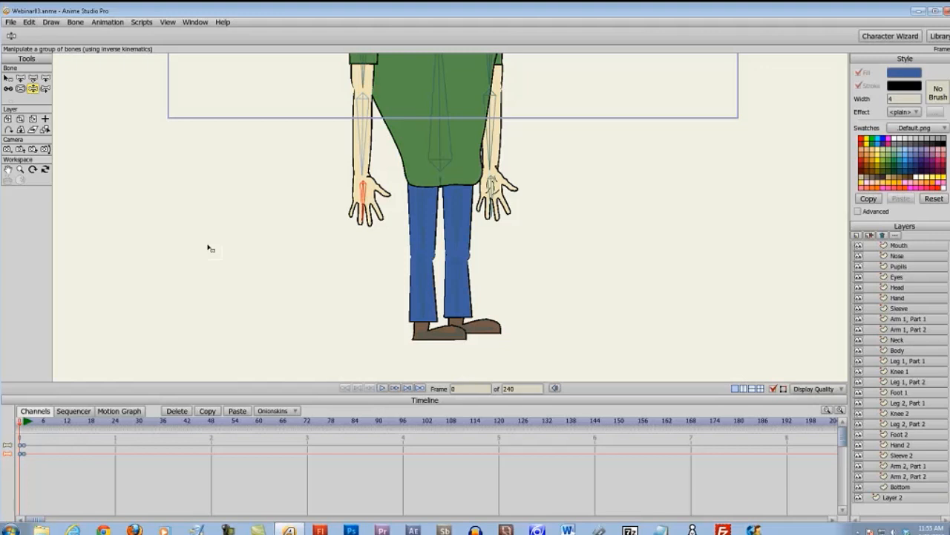
left_click_drag(346, 230, 412, 194)
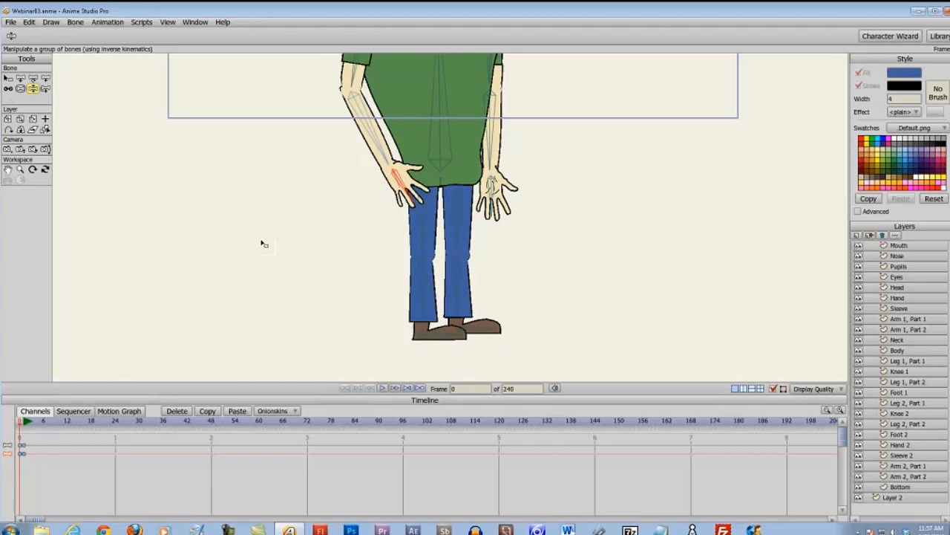
key("ctrl+z")
key("ctrl+z")
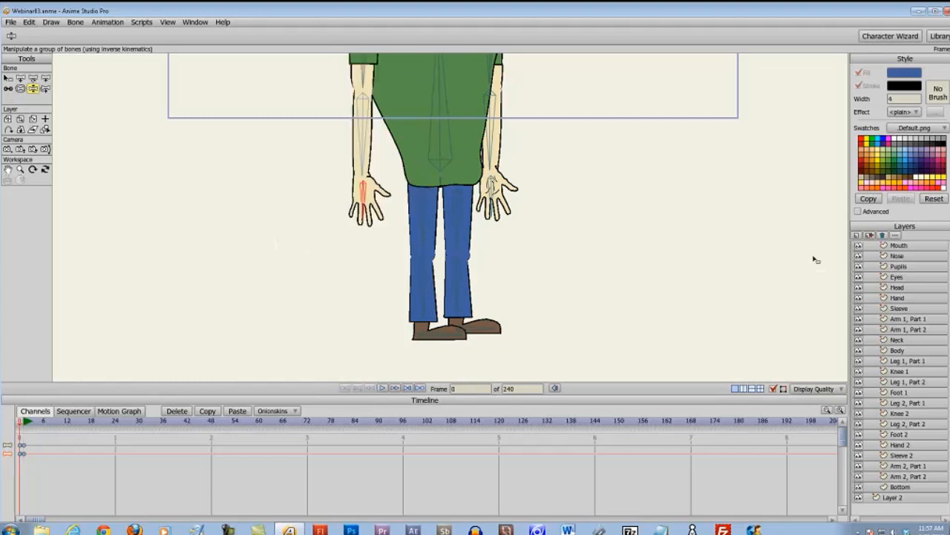
- Shorten the front arm's upper bone to a length of about 0.32 so its tip ends at the sleeve's hem
scroll(919, 308, "up", 2)
left_click_drag(558, 203, 569, 265)
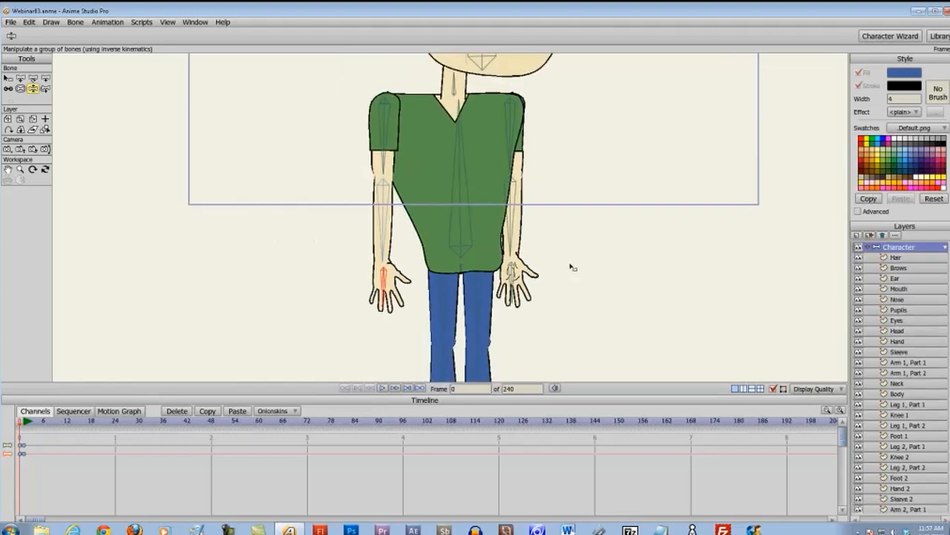
left_click(21, 78)
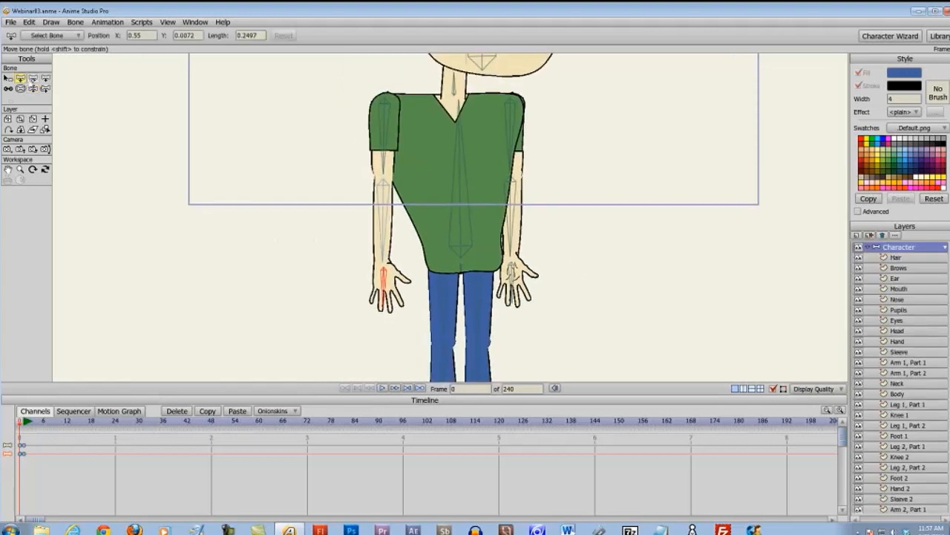
left_click(385, 157)
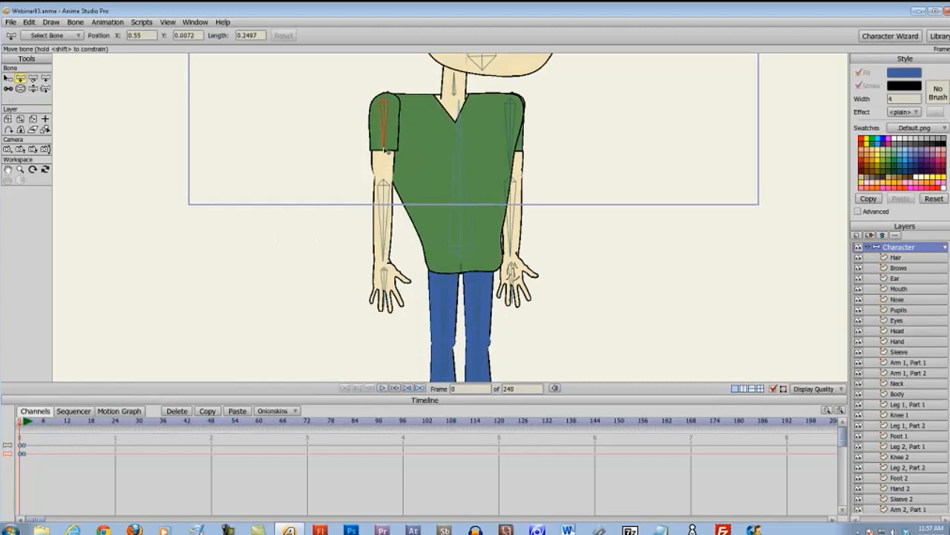
left_click(385, 151)
- Test the front arm by pulling its hand with Manipulate Bones, and shift the upper bone to the sleeve's inner edge
left_click(34, 89)
left_click_drag(407, 305, 419, 205)
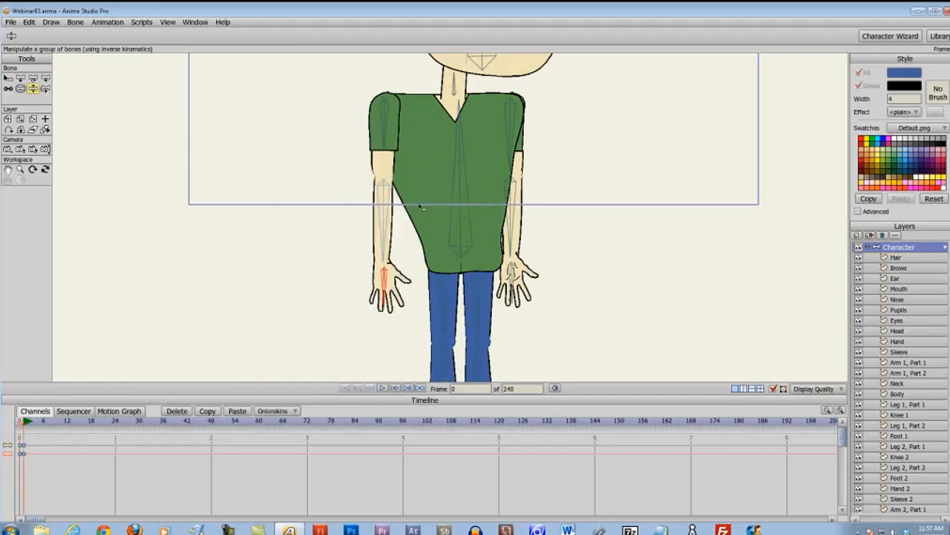
left_click(21, 77)
left_click_drag(387, 124, 399, 127)
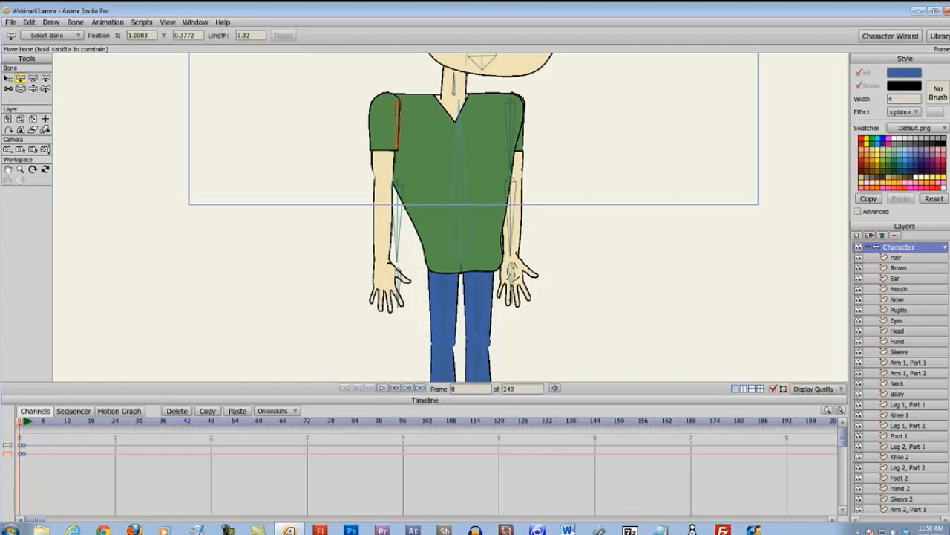
- Examine the character's head, hands and knee joints up close
scroll(334, 128, "up", 5)
scroll(334, 128, "up", 10)
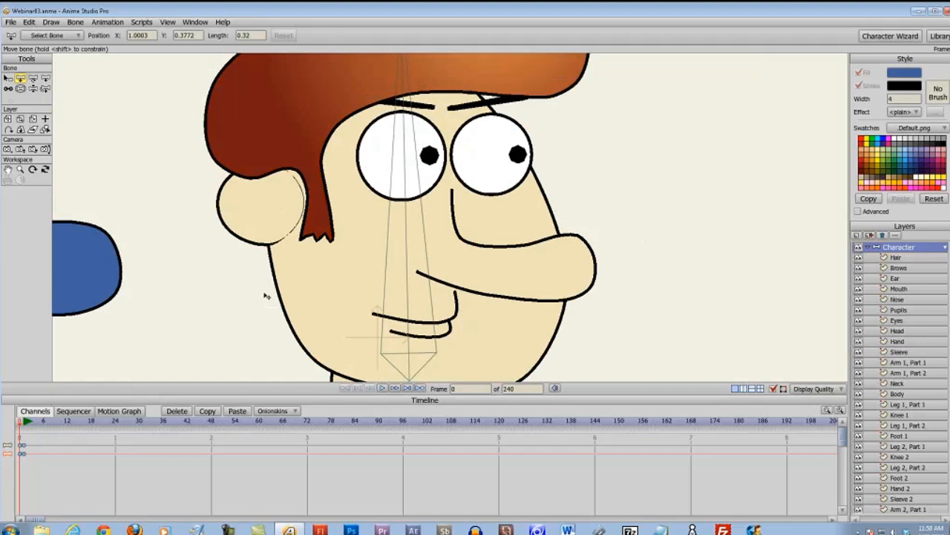
scroll(265, 295, "down", 3)
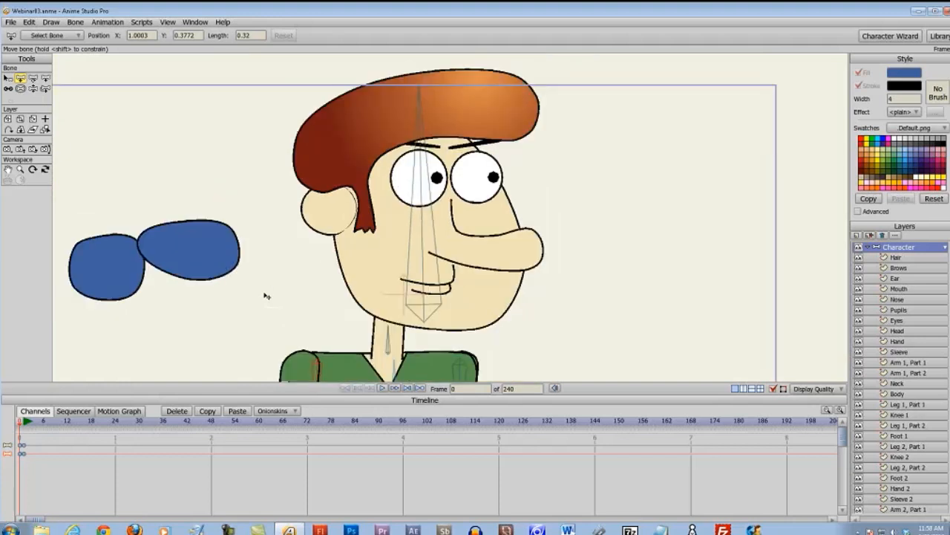
left_click_drag(265, 295, 277, 163)
scroll(265, 260, "down", 1)
scroll(262, 277, "up", 4)
left_click_drag(262, 277, 297, 112)
scroll(308, 257, "up", 1)
scroll(288, 199, "down", 1)
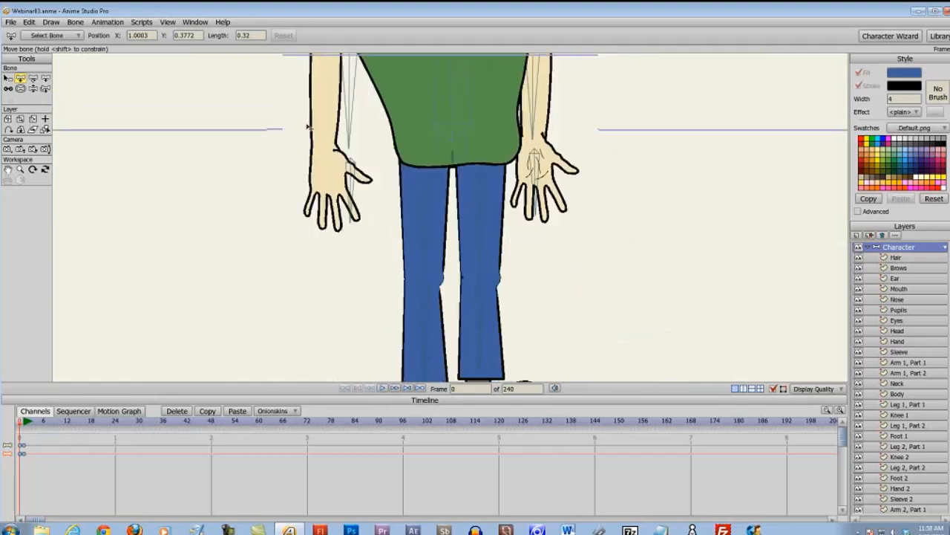
left_click_drag(319, 290, 327, 215)
scroll(319, 270, "up", 3)
scroll(327, 147, "down", 1)
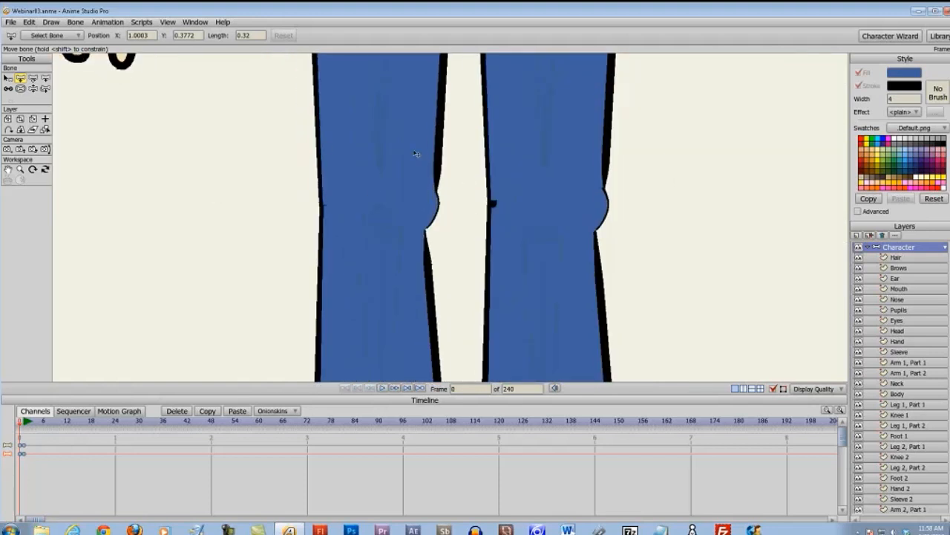
scroll(420, 159, "down", 4)
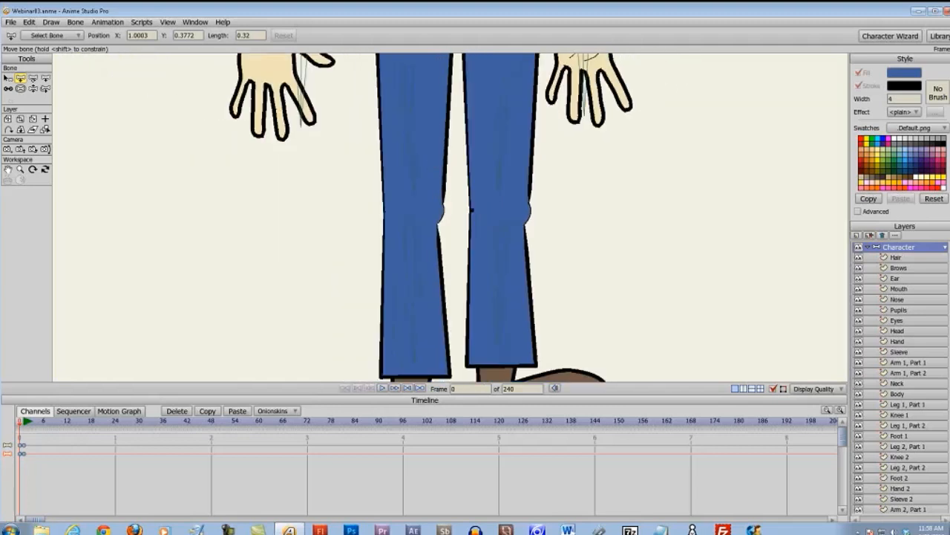
scroll(425, 170, "down", 2)
scroll(425, 185, "up", 3)
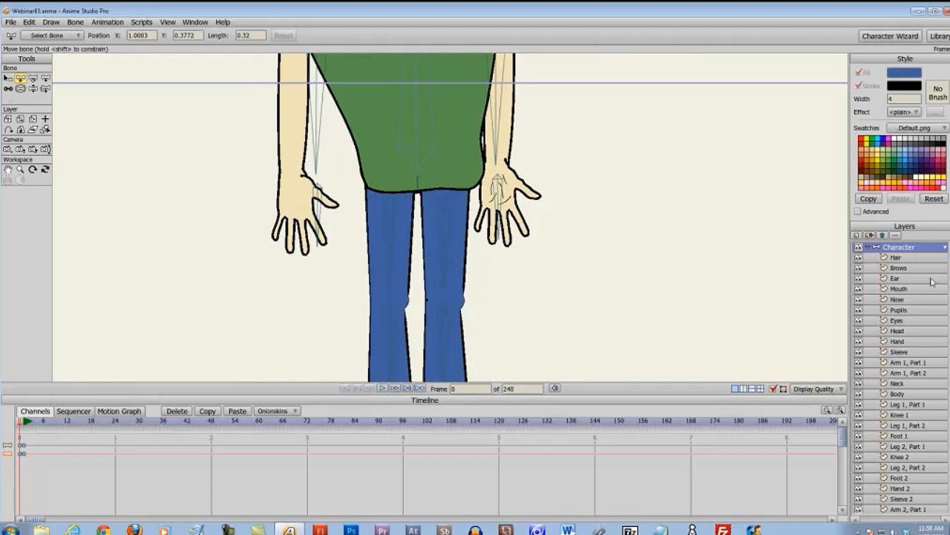
- Move the Hair layer out of the Character group to sit above it, and collapse and select the group
left_click(895, 268)
left_click(899, 288)
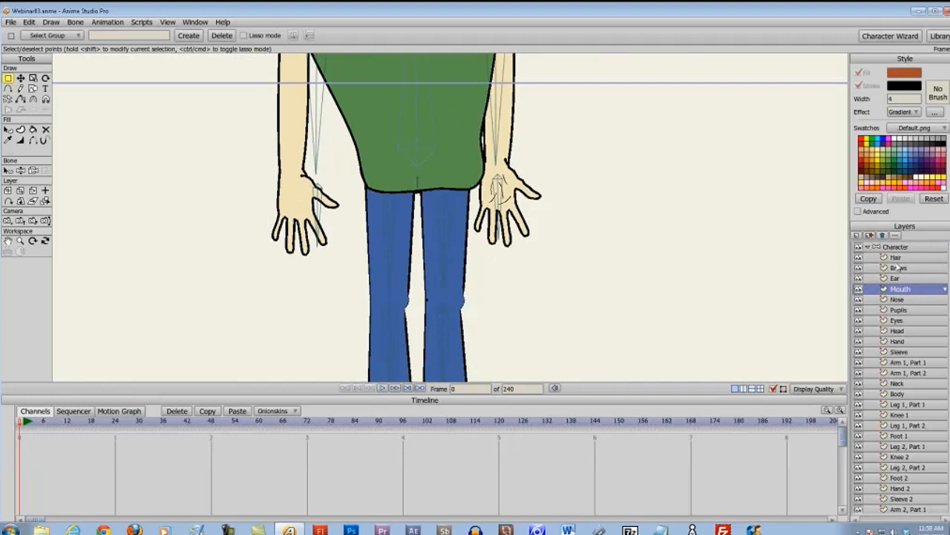
left_click(896, 257)
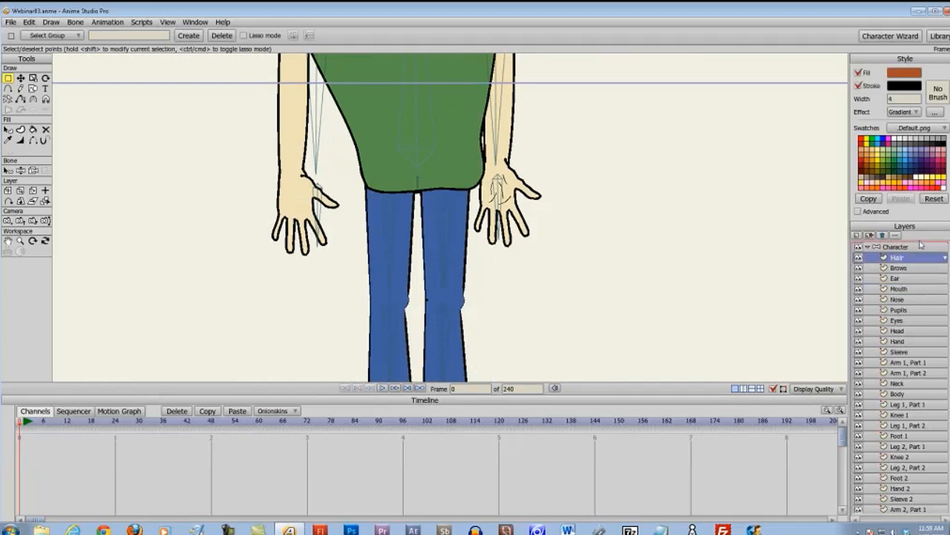
left_click_drag(921, 244, 920, 244)
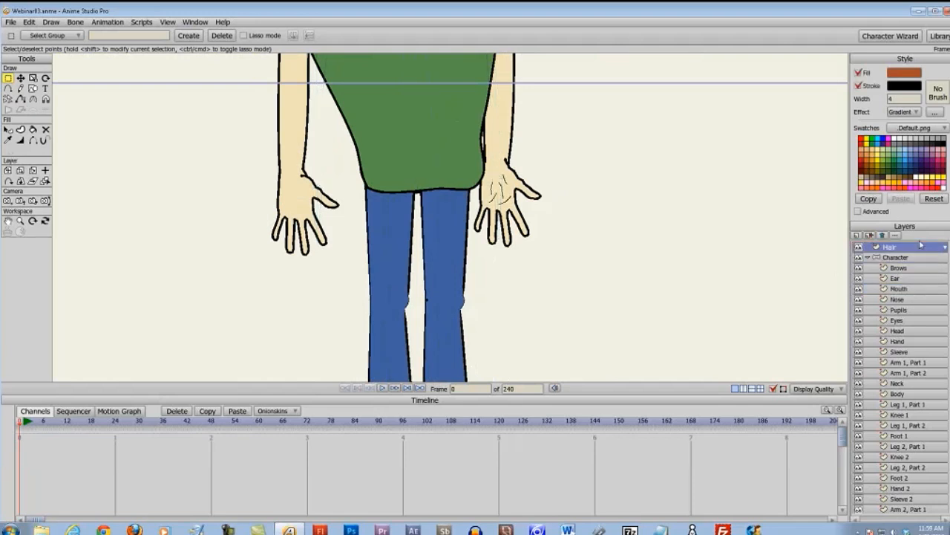
left_click(872, 258)
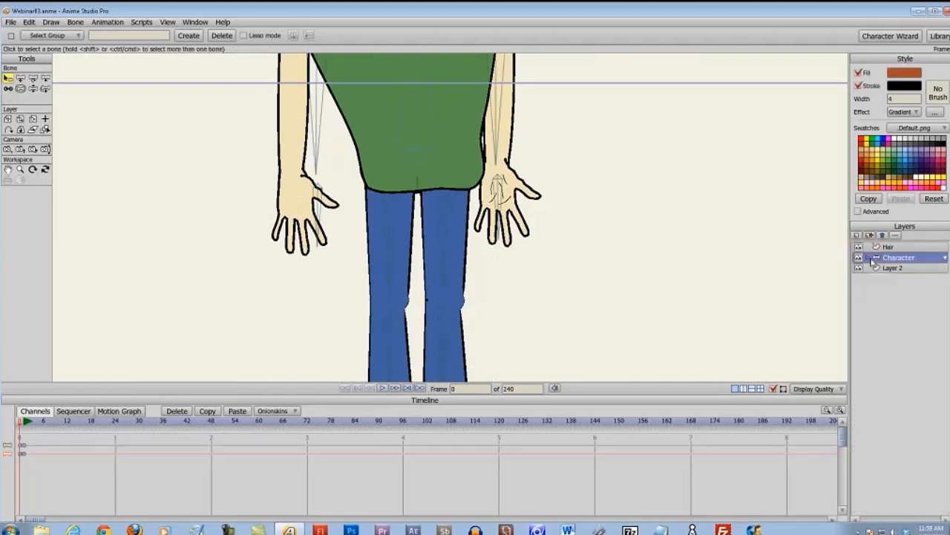
scroll(764, 237, "down", 3)
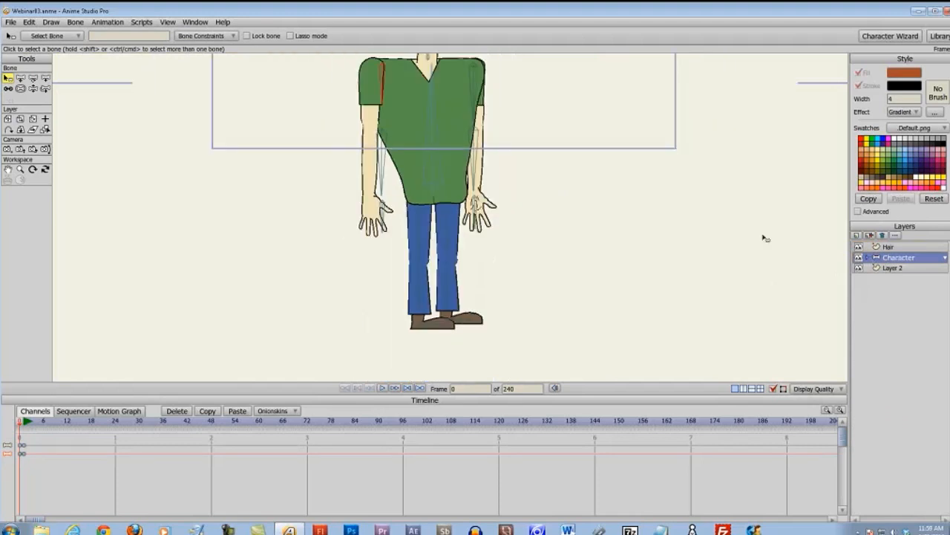